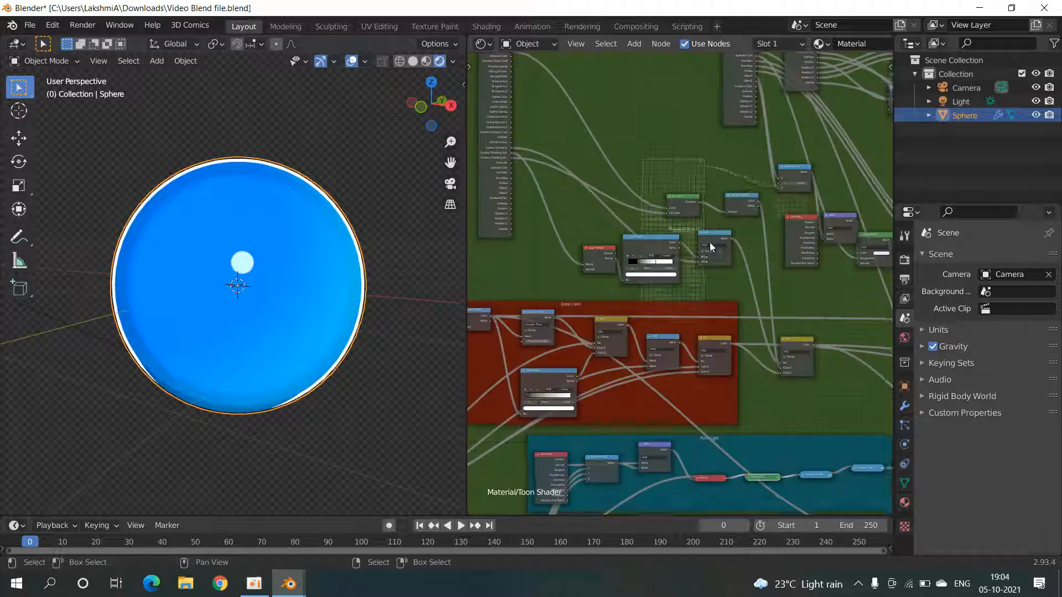
Step: Insert a Mix Shader node into the link between the Emission node and the Shader to RGB node
drag(685, 266, 642, 267)
middle_drag(680, 201, 622, 223)
key(shift+a)
click(622, 224)
text(mi)
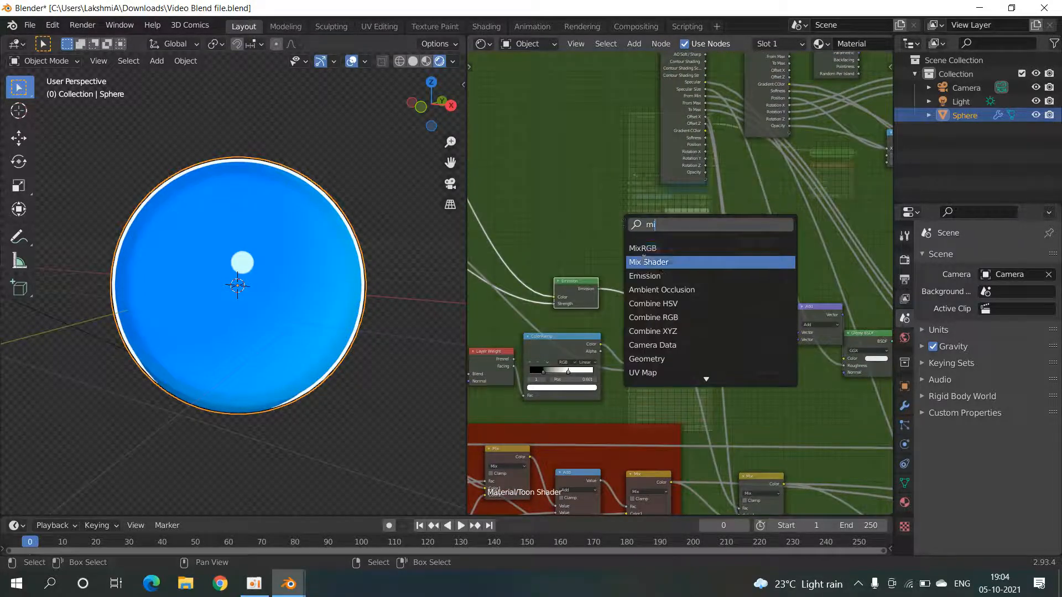
click(646, 263)
click(612, 278)
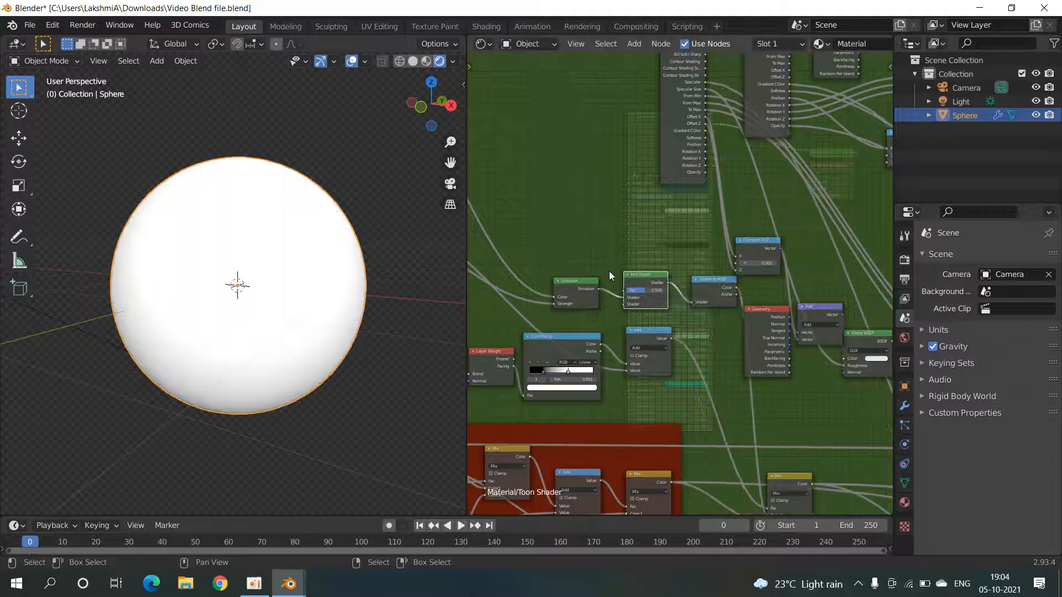
Step: Duplicate the Emission node just above the original and cut the link feeding the original's Color input
click(582, 293)
key(shift+d)
click(580, 251)
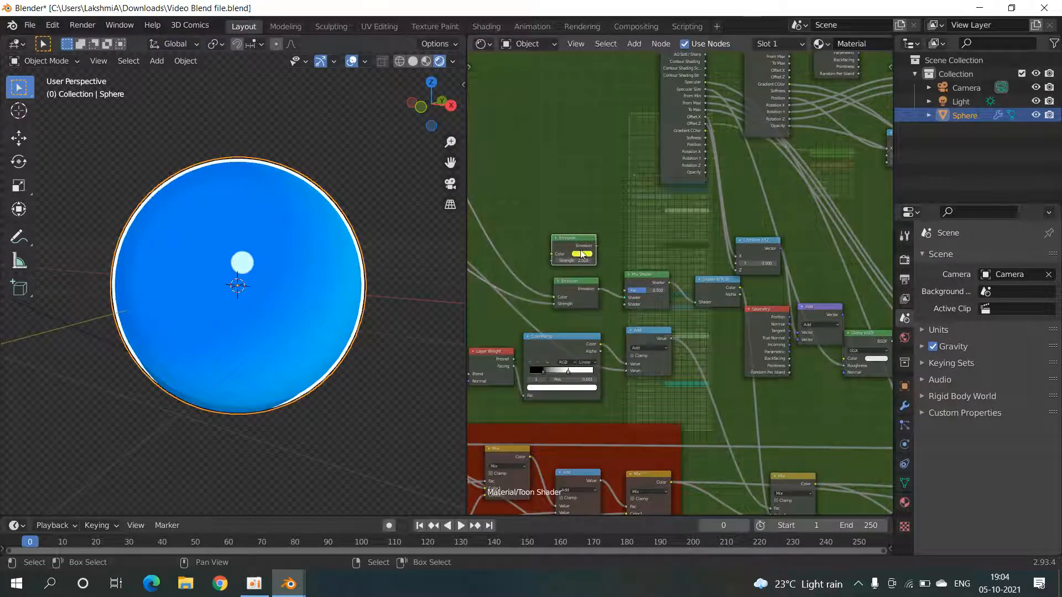
ctrl+right_drag(511, 275, 510, 277)
middle_drag(310, 304, 386, 303)
scroll(569, 260, up, 2)
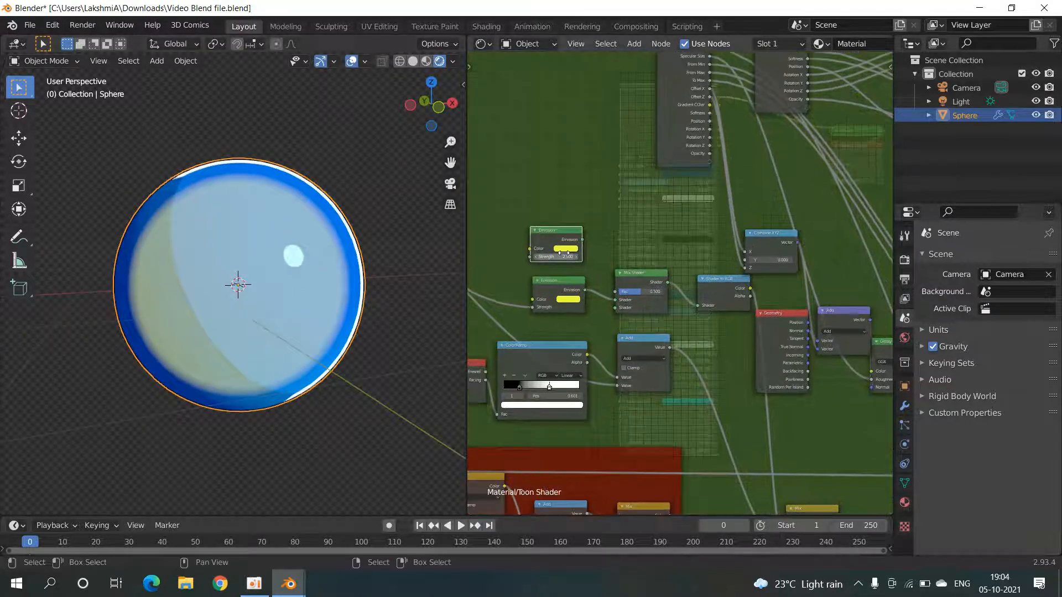
Step: Set the duplicated Emission node's color to deep blue and the original Emission node's color to a slightly lighter blue
click(566, 248)
drag(581, 169, 606, 151)
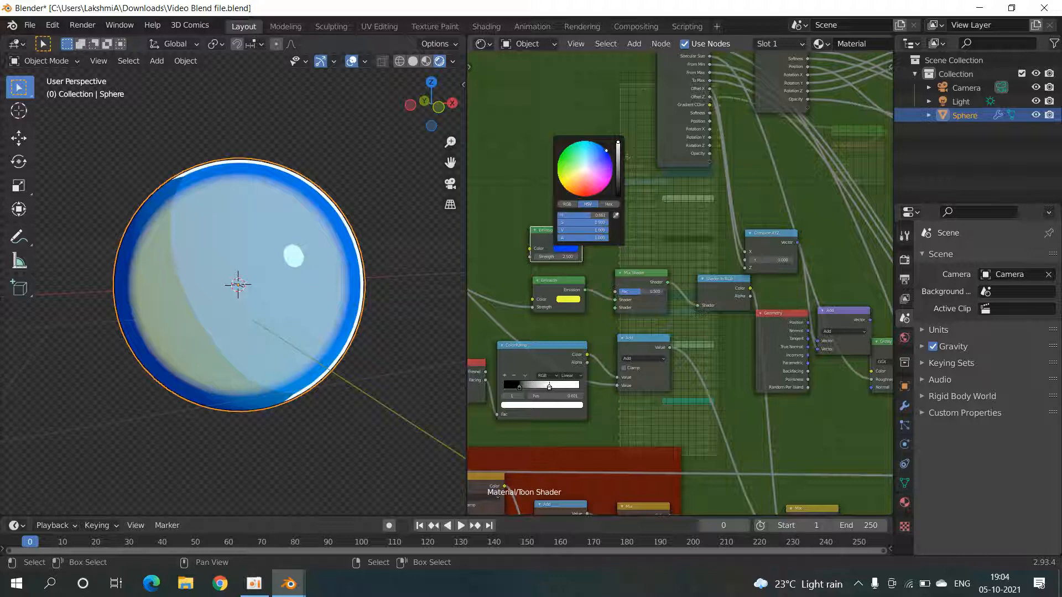
click(570, 299)
click(569, 301)
click(569, 302)
click(604, 195)
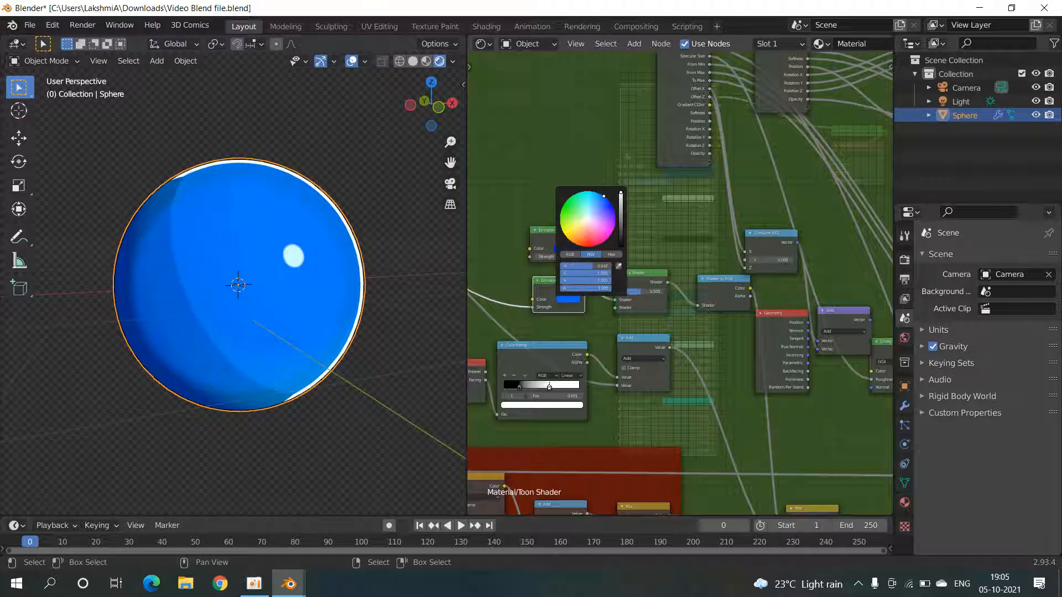
drag(604, 196, 600, 195)
Step: Link the duplicated Emission node's output to the second Shader input of the Mix Shader node
scroll(570, 241, up, 4)
drag(549, 232, 591, 317)
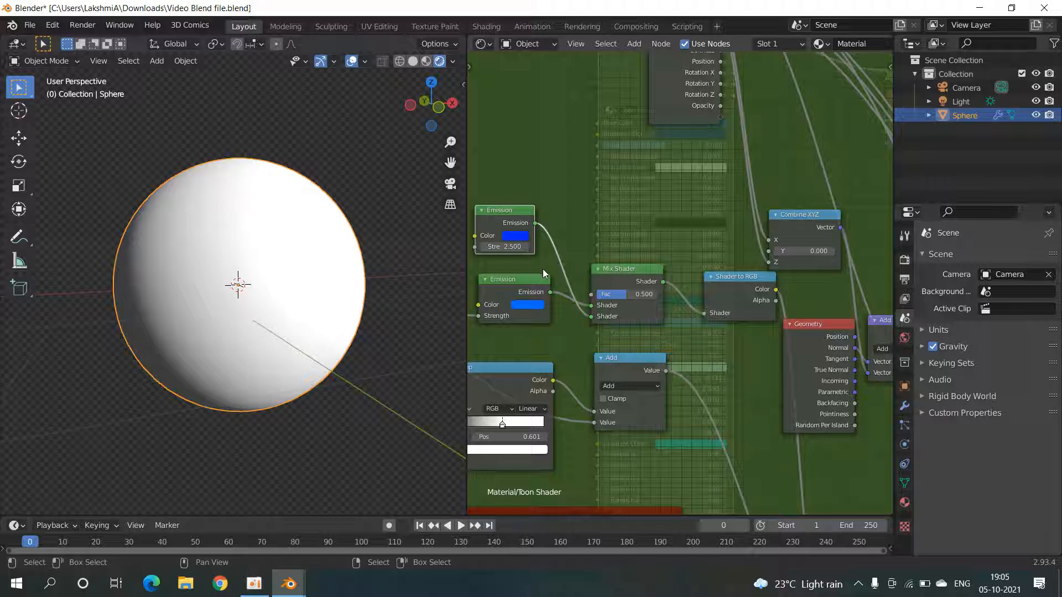
key(shift+a)
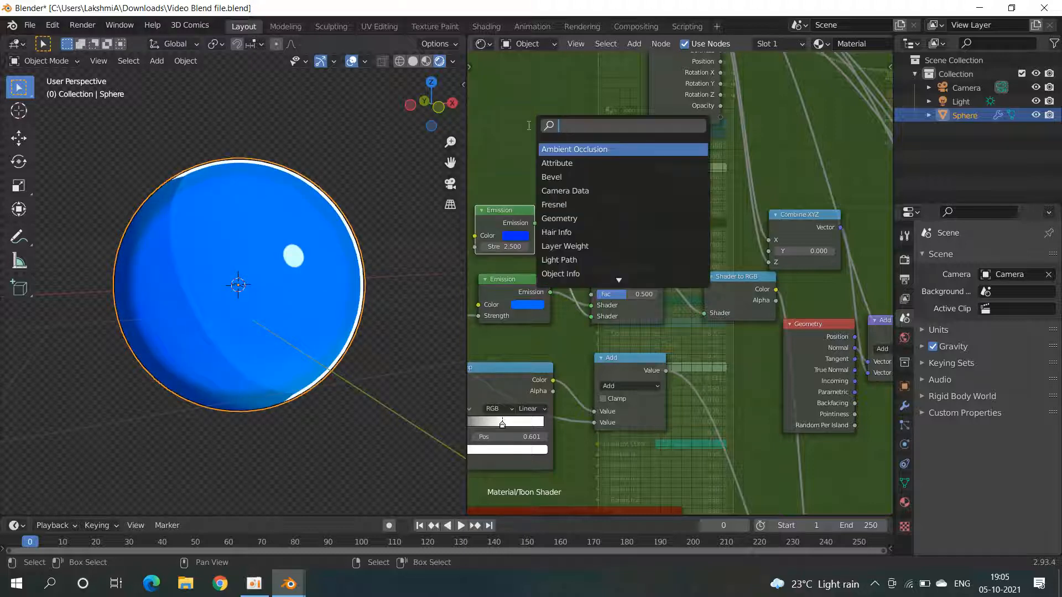
middle_drag(325, 287, 363, 281)
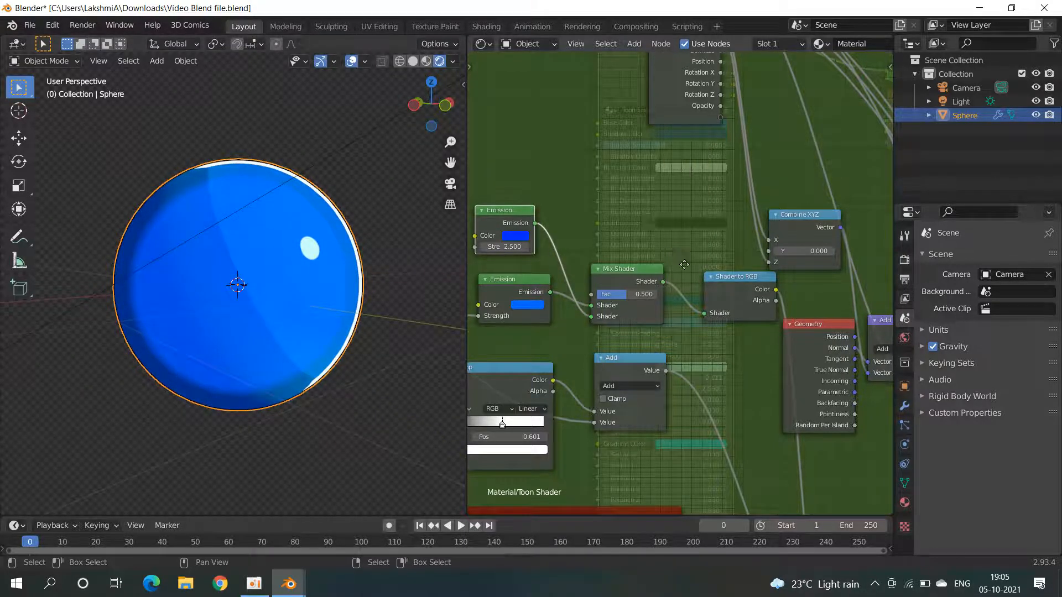
middle_drag(606, 192, 649, 251)
key(shift+a)
click(601, 217)
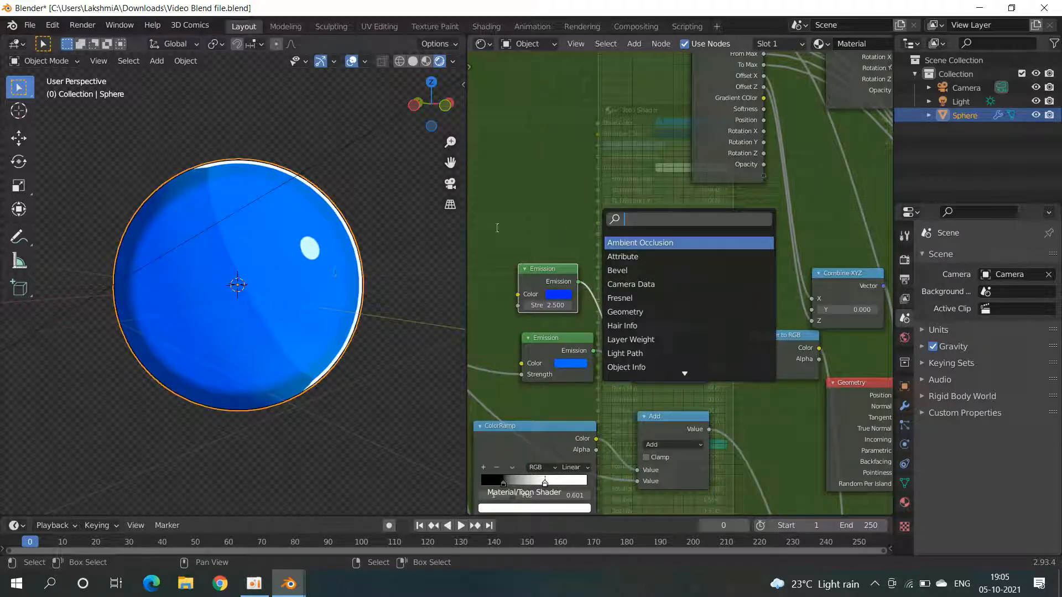
click(512, 220)
middle_drag(227, 289, 188, 244)
middle_drag(253, 260, 231, 178)
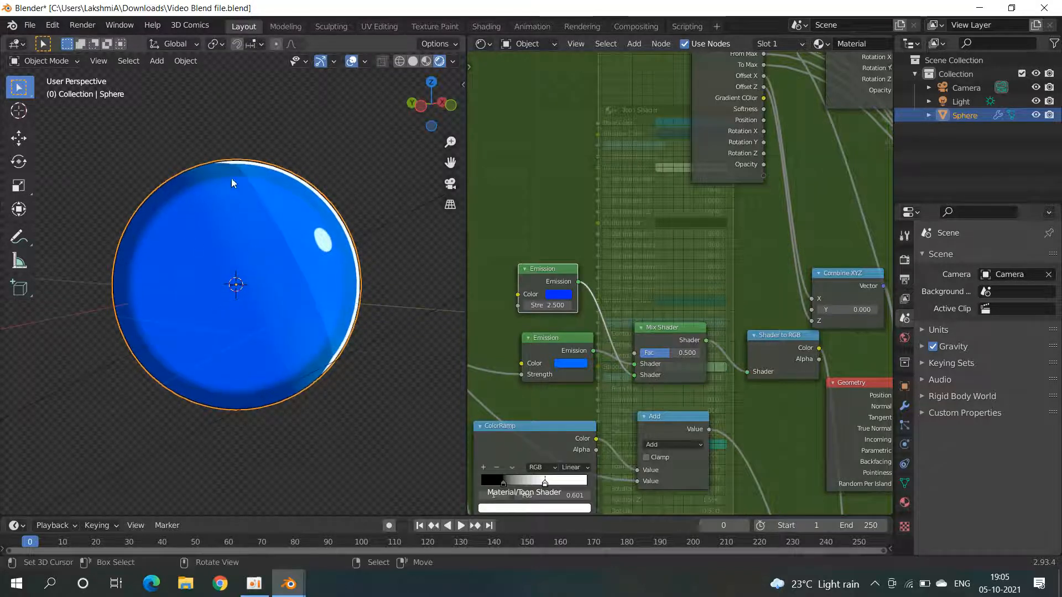
middle_drag(282, 252, 256, 279)
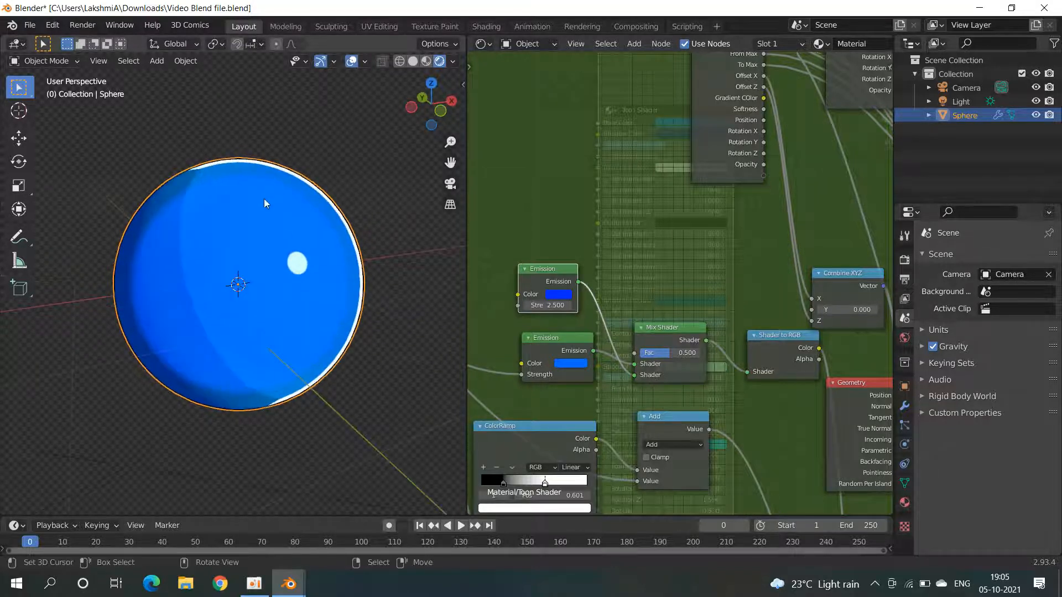
middle_drag(553, 191, 599, 242)
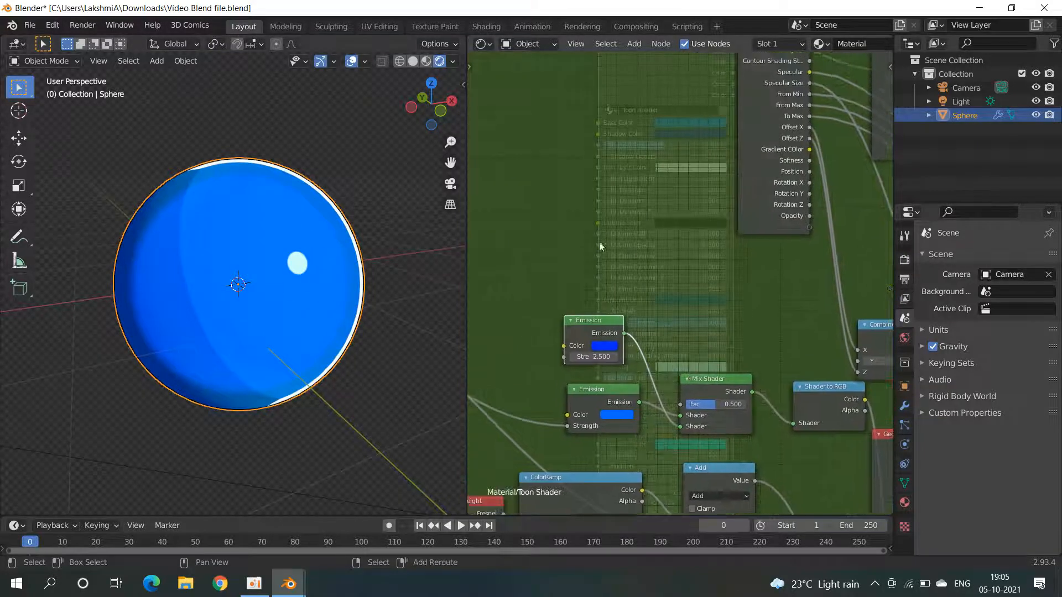
mouse_move(263, 297)
middle_down()
mouse_move(306, 284)
mouse_move(260, 228)
mouse_move(183, 208)
middle_up()
middle_drag(204, 287, 200, 228)
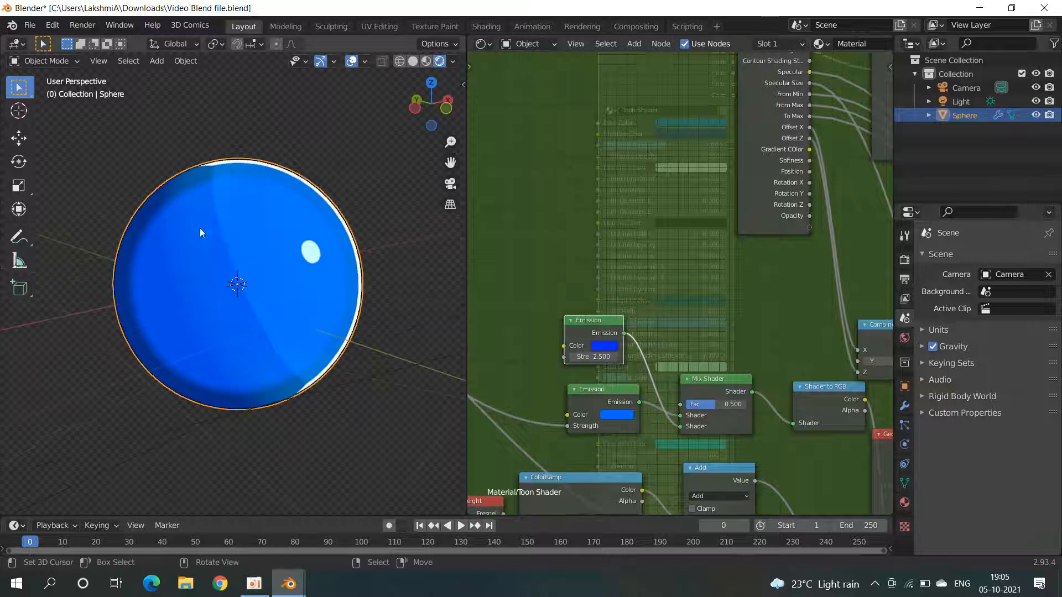
Step: Add a Diffuse BSDF node in the empty area above the two Emission nodes
key(shift+a)
click(547, 214)
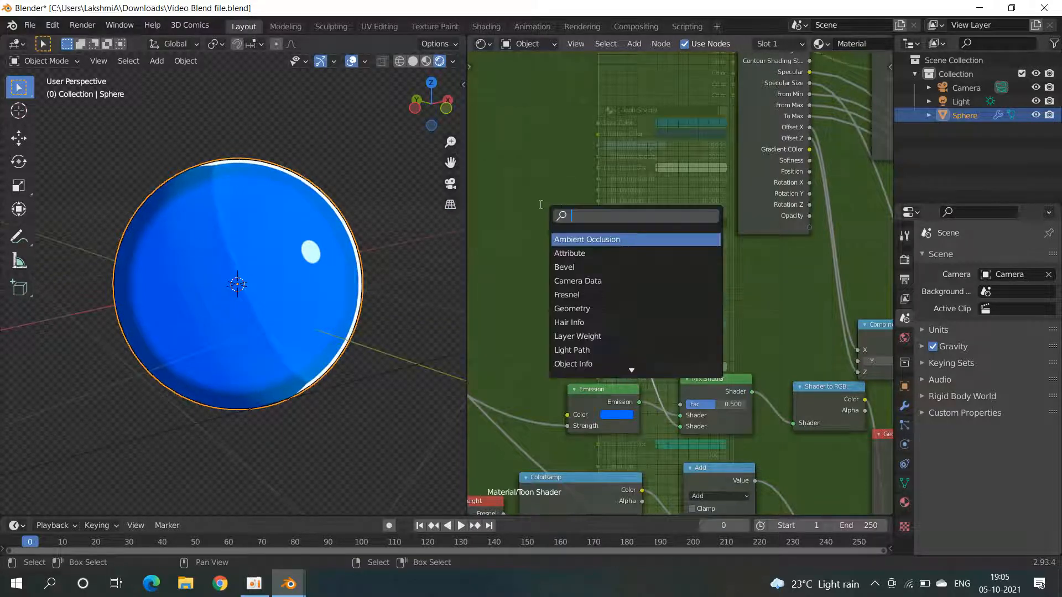
text(di)
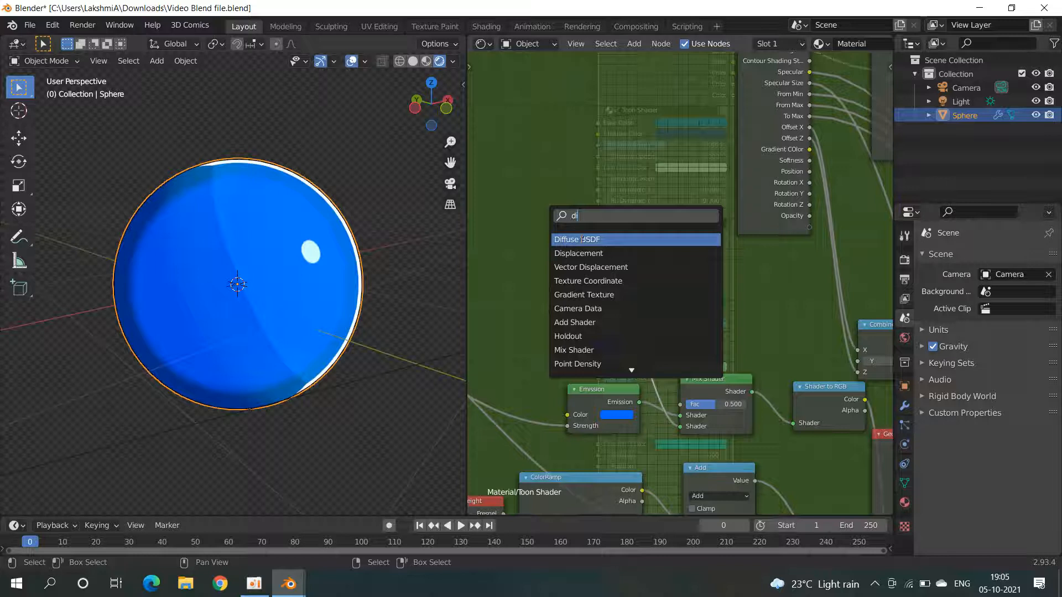
click(582, 239)
click(539, 219)
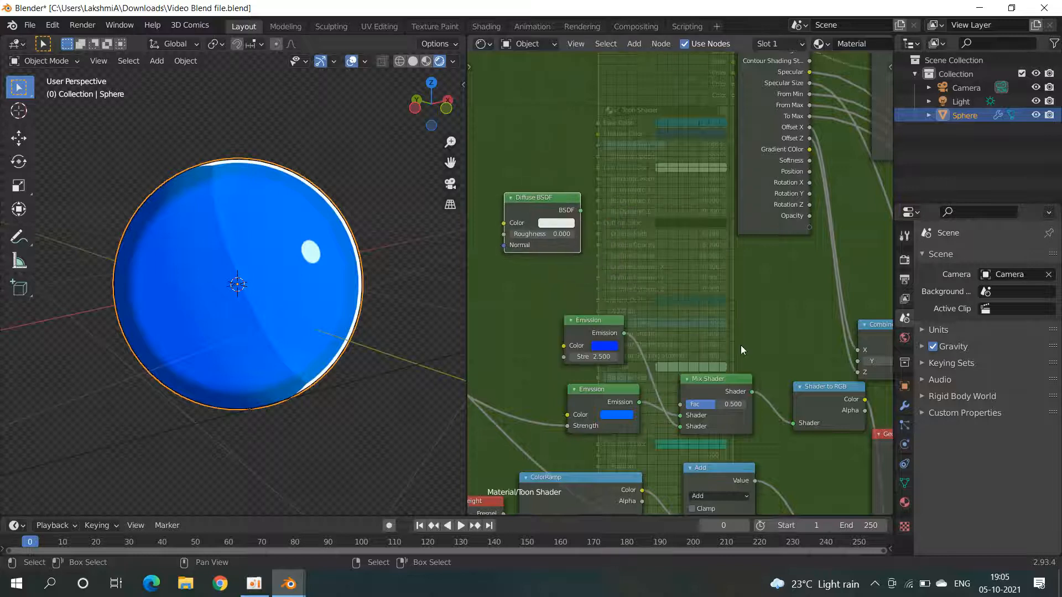
Step: Duplicate the Shader to RGB node beside the Diffuse BSDF node and feed the BSDF output into its Shader input
click(812, 412)
key(shift+d)
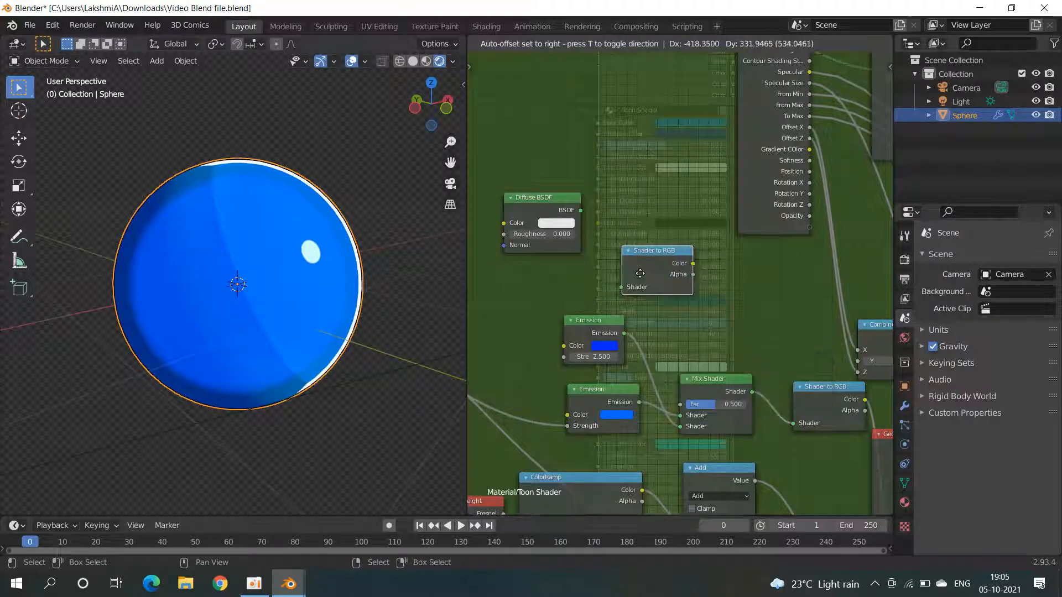
click(641, 275)
drag(582, 211, 627, 290)
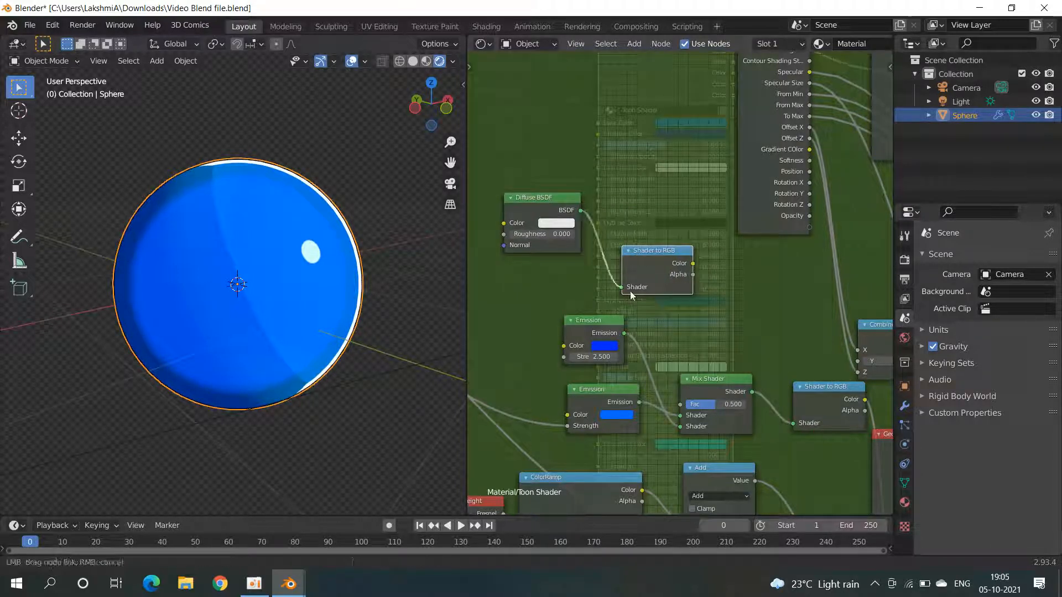
Step: Add a Map Range node beside the duplicated Shader to RGB node
key(shift+a)
click(664, 232)
text(map)
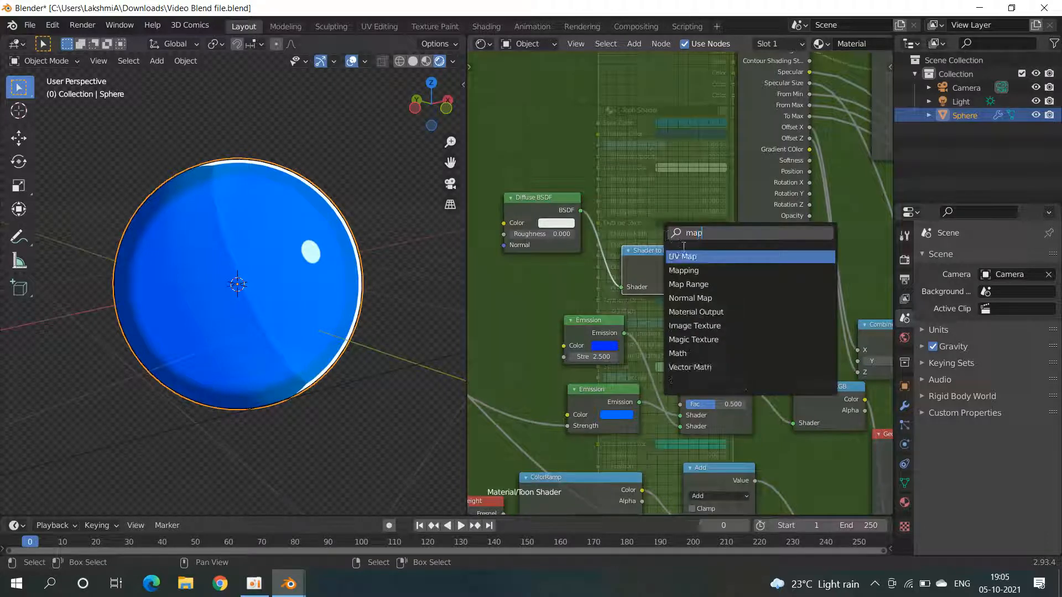
click(705, 284)
click(738, 288)
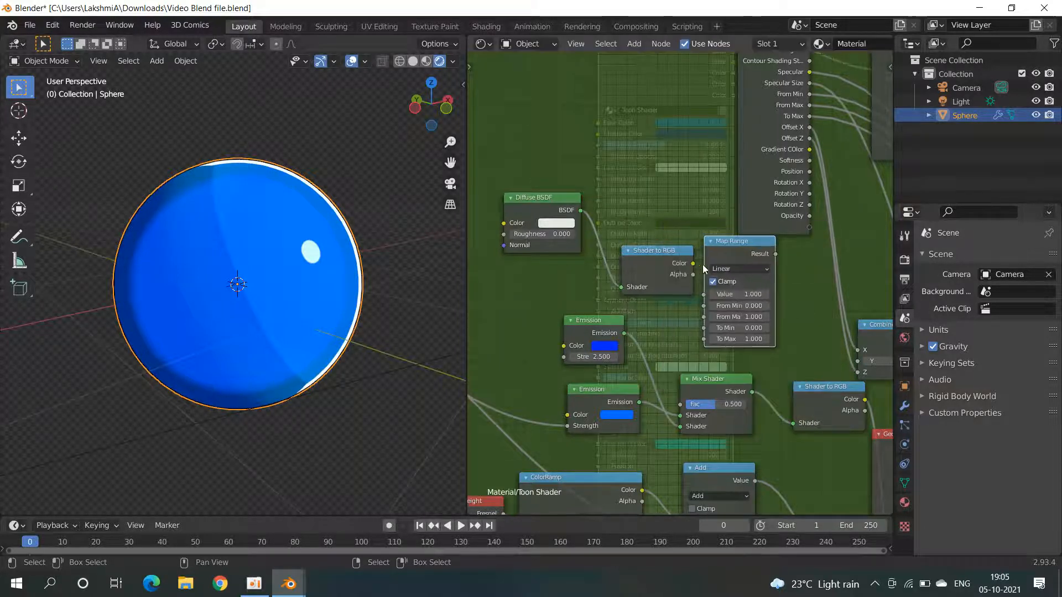
Step: Link the duplicated Shader to RGB's Color to the Map Range Value, and the Map Range Result to the Mix Shader Fac
drag(706, 320, 706, 300)
drag(717, 258, 714, 294)
mouse_move(784, 254)
mouse_down()
mouse_move(603, 348)
mouse_move(679, 404)
mouse_up()
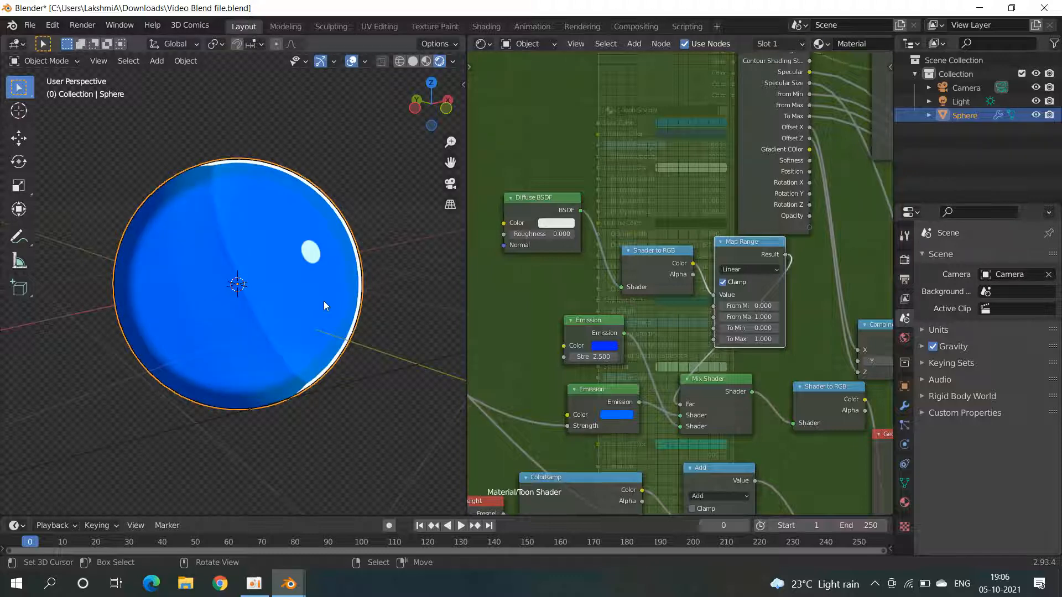
Step: Outside the node group, link the Toon Shader's third Color output to the Material Output Surface, and return inside the group
key(Tab)
drag(666, 114, 817, 180)
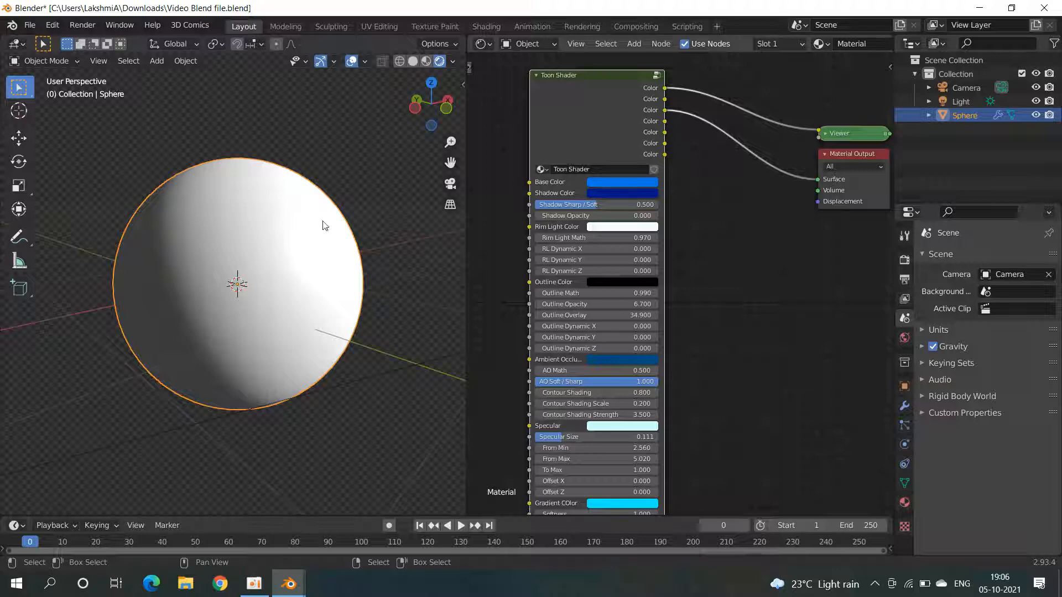
middle_drag(367, 249, 346, 234)
key(Tab)
scroll(686, 323, up, 3)
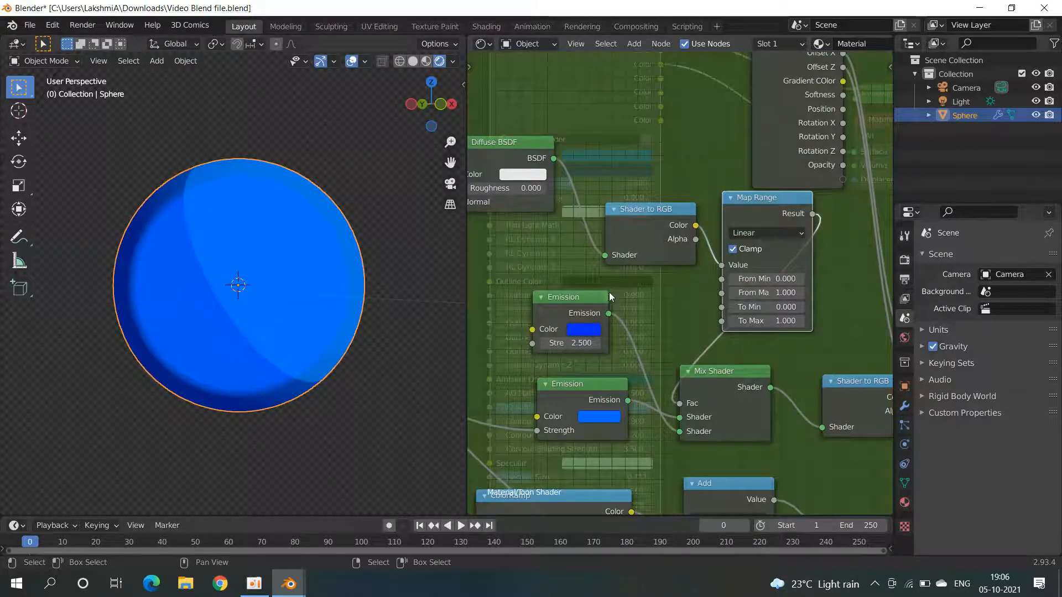
Step: Set the lower Emission node's color to dark blue and the upper Emission node's color to light blue
click(620, 367)
mouse_move(694, 192)
mouse_down()
mouse_move(687, 188)
mouse_move(723, 217)
mouse_up()
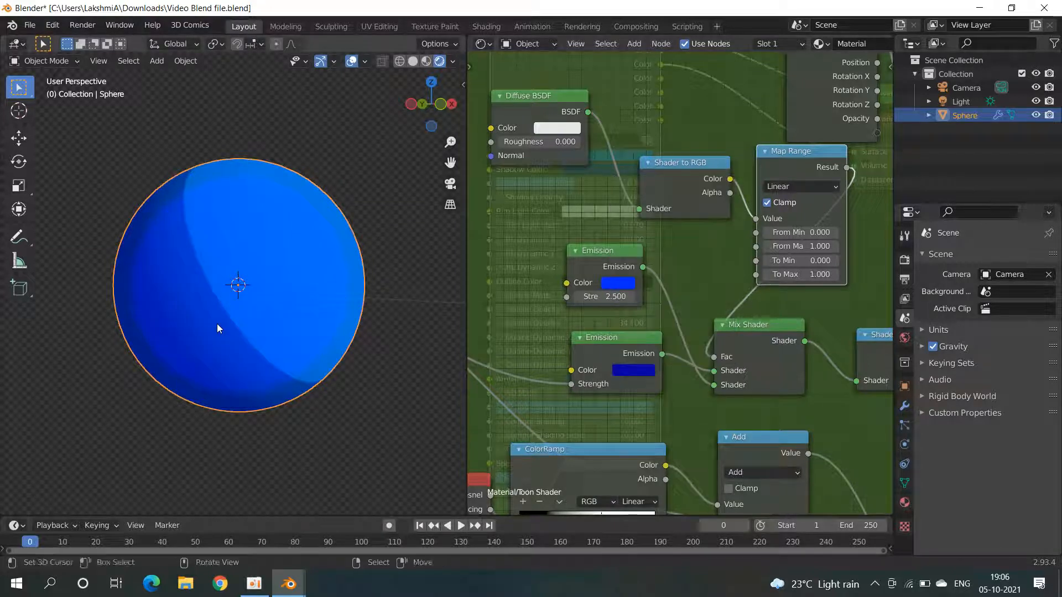
middle_drag(621, 249, 637, 283)
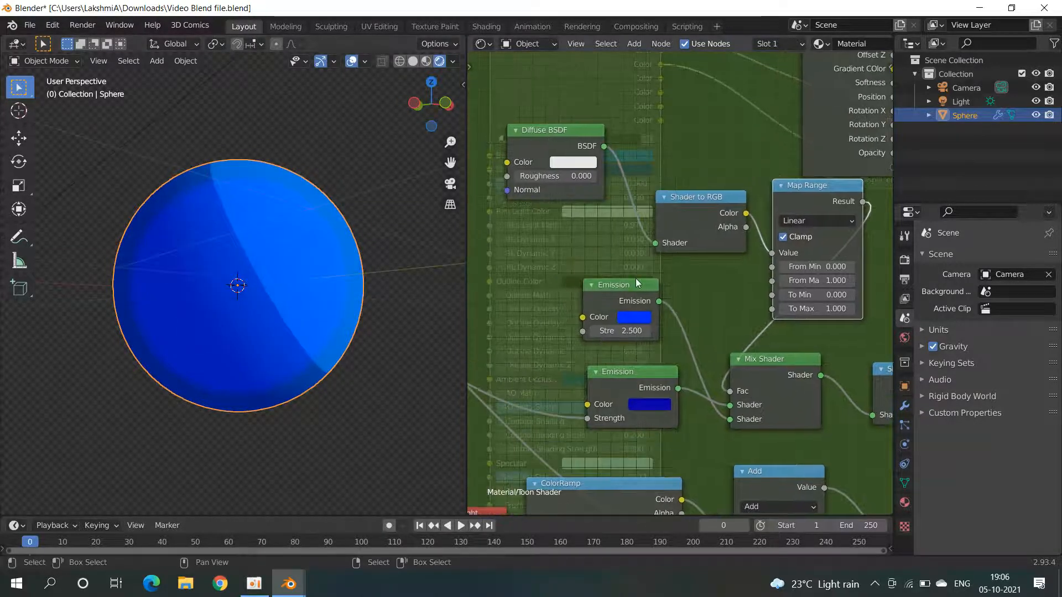
click(635, 316)
drag(702, 160, 687, 133)
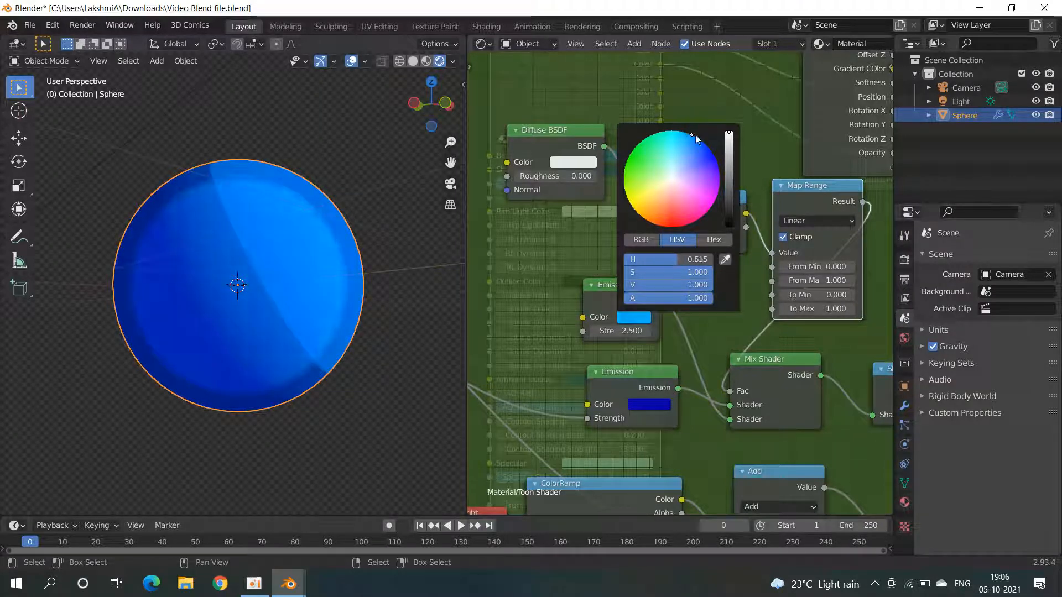
Step: Set the Map Range node's From Max to 0.5 and From Min to 0.3
middle_drag(794, 365, 672, 336)
click(697, 252)
text(0.5)
key(Return)
mouse_move(188, 273)
middle_down()
mouse_move(261, 254)
mouse_move(348, 249)
middle_up()
click(698, 238)
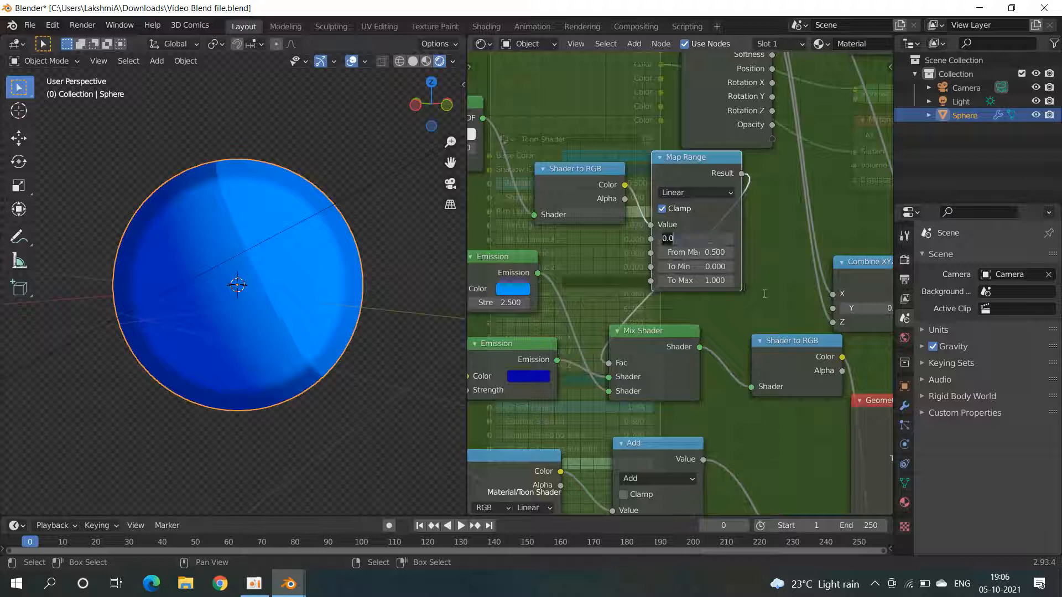
text(0.3)
key(Return)
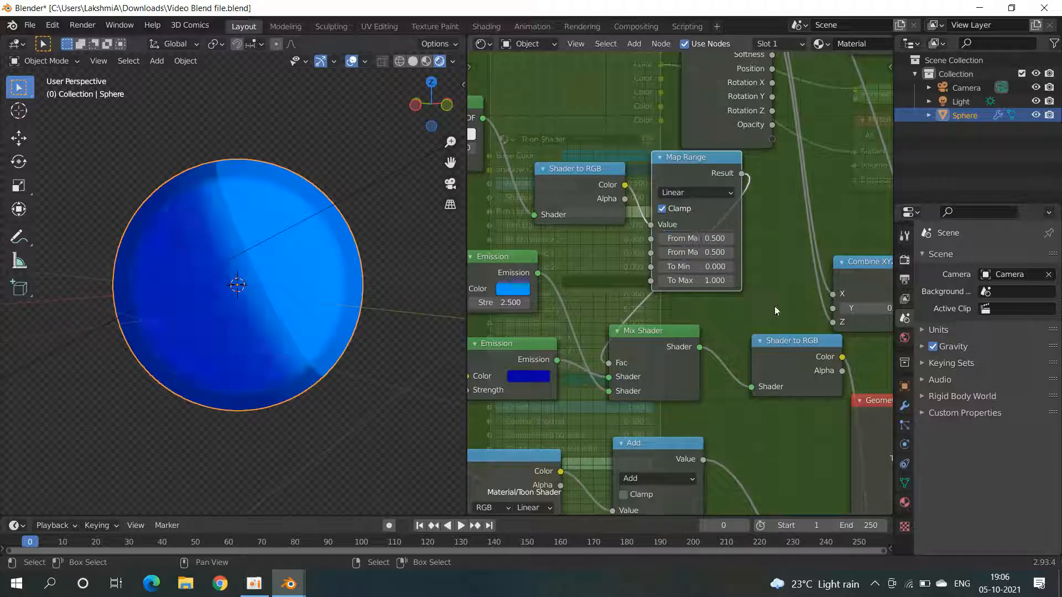
Step: Try a From Max of 0.7 and a From Min of 0.27 on the Map Range node
mouse_move(699, 253)
mouse_down()
mouse_move(700, 239)
mouse_move(690, 253)
mouse_up()
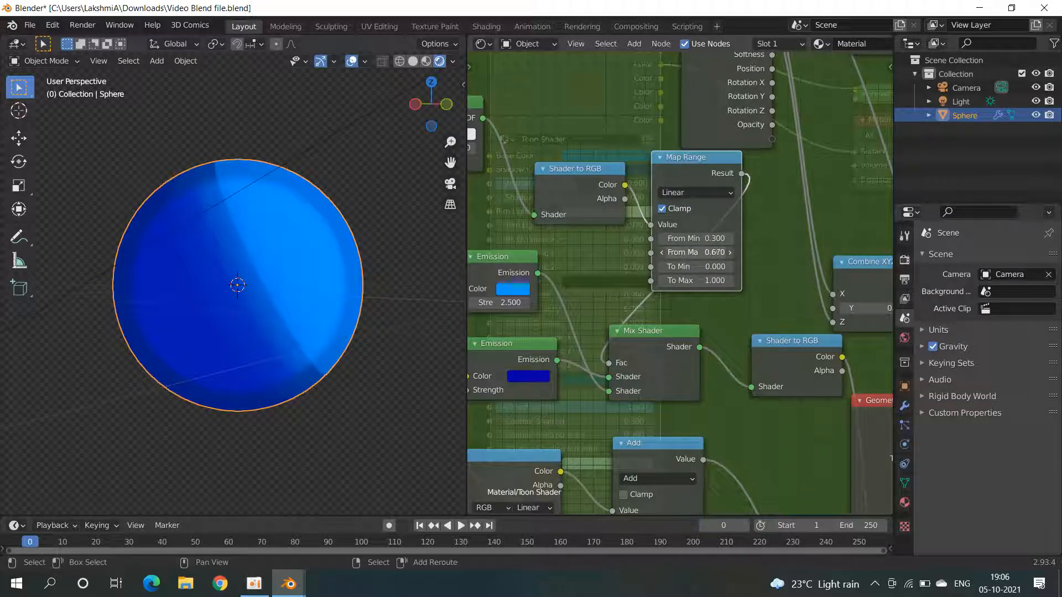
click(700, 238)
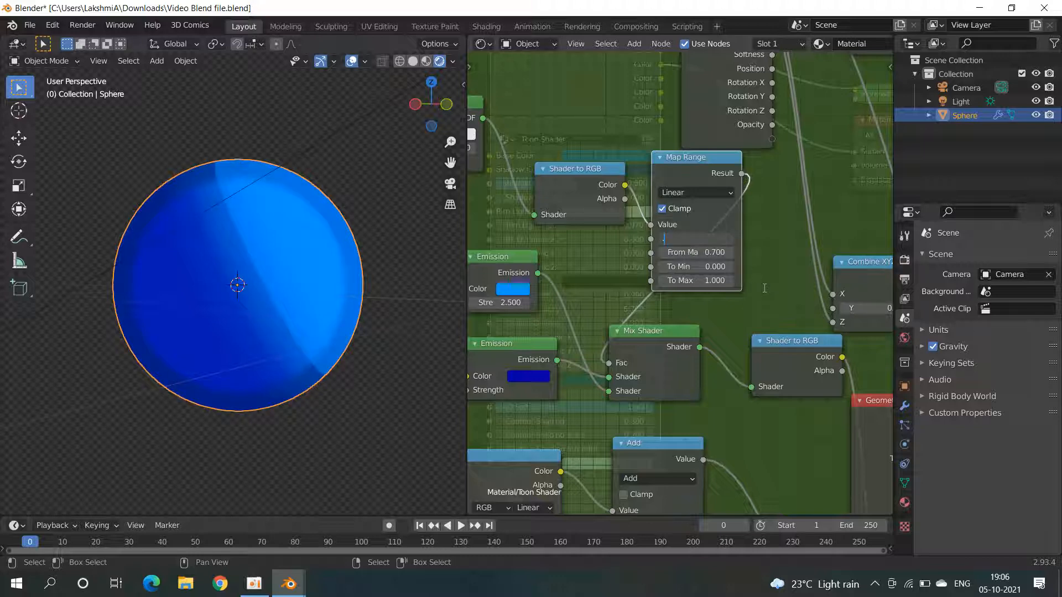
key(Return)
mouse_move(190, 354)
middle_down()
mouse_move(278, 311)
mouse_move(227, 320)
middle_up()
key(ctrl+z)
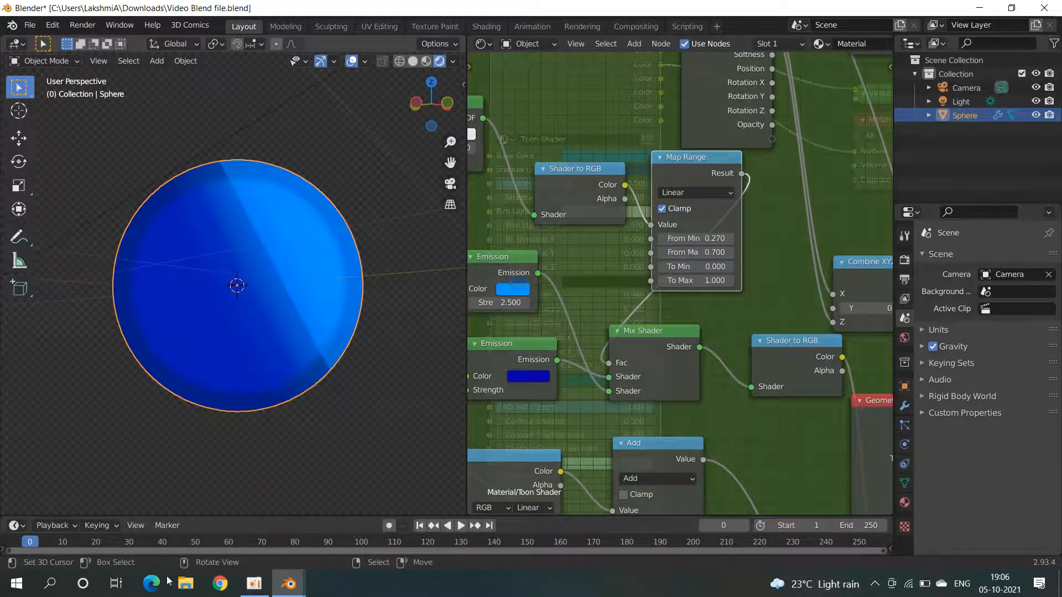
Step: Set the Map Range node's From Min to 0.3
click(724, 239)
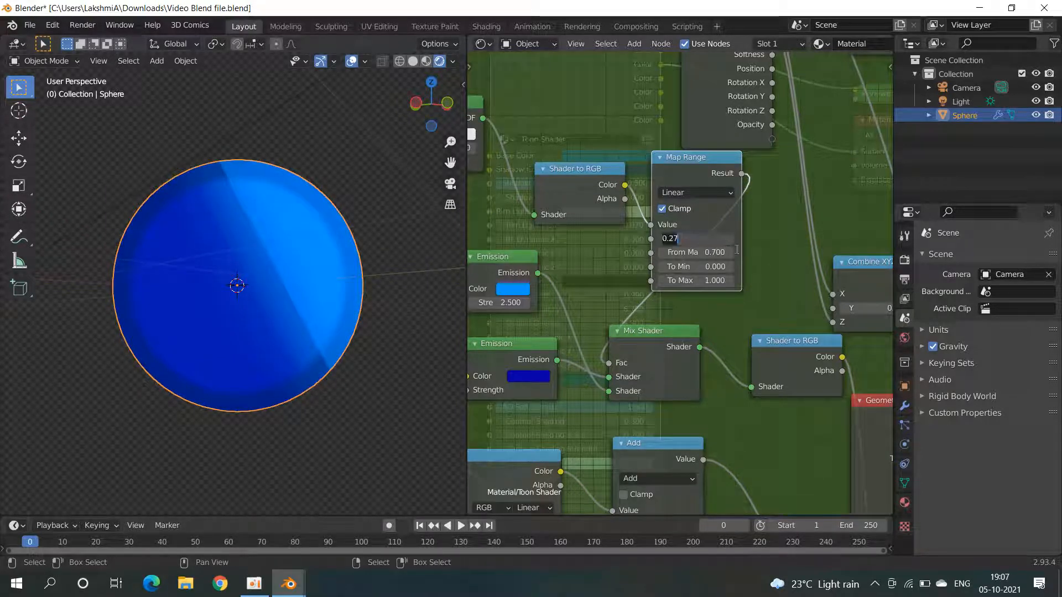
key(BackSpace)
key(BackSpace)
text(3)
key(Return)
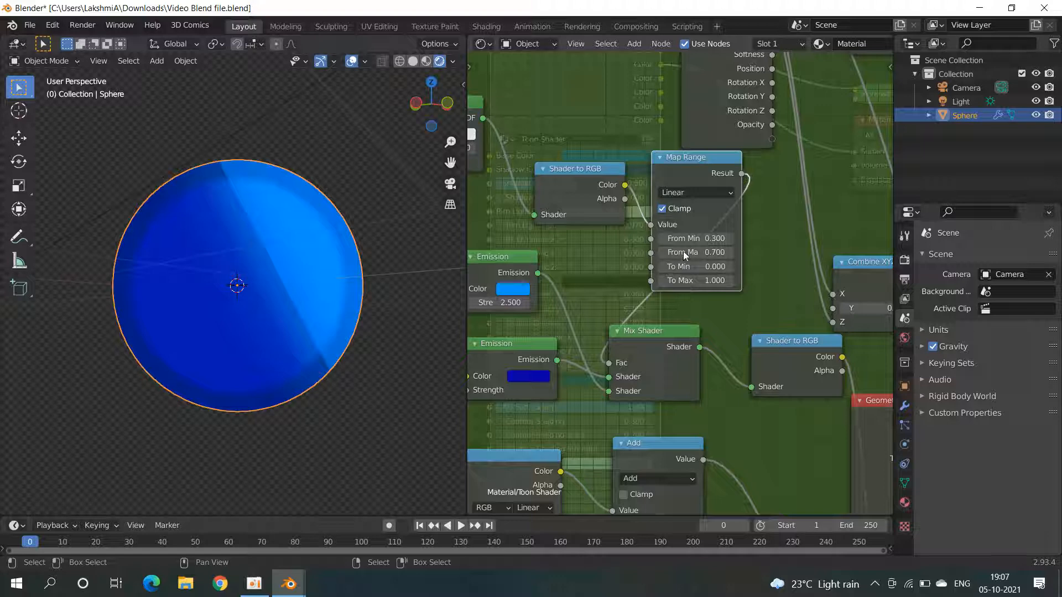
Step: Raise the Map Range node's From Max to 0.85 and check the shadow transition on the sphere
middle_drag(383, 383, 313, 402)
scroll(521, 344, down, 4)
middle_drag(522, 343, 680, 333)
middle_drag(343, 327, 421, 317)
drag(809, 266, 832, 265)
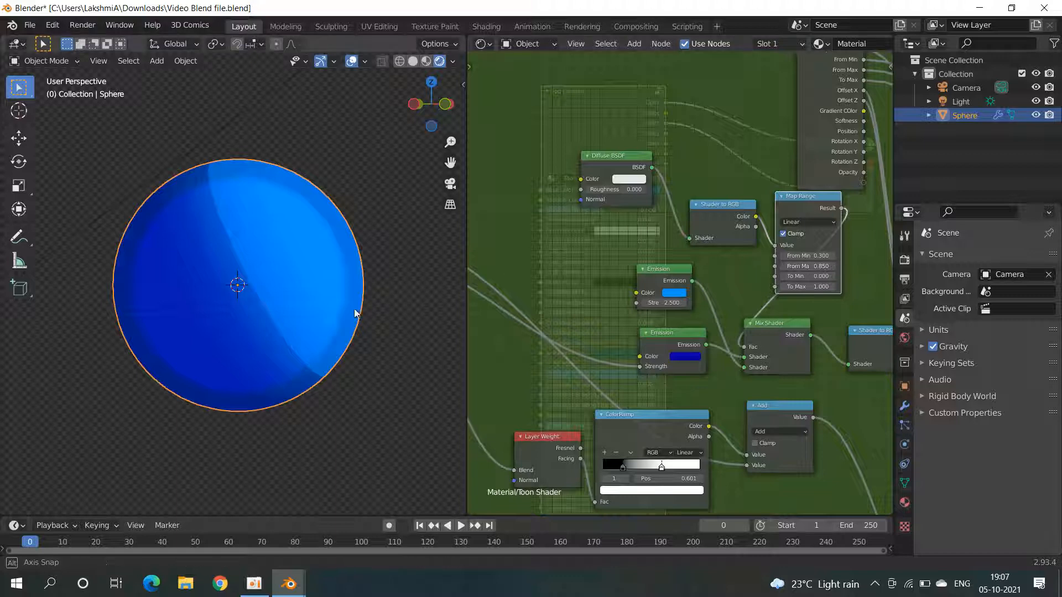
Step: Set the Map Range node's From Max to 0.8
middle_drag(356, 310, 257, 260)
middle_drag(809, 300, 720, 324)
scroll(720, 324, up, 1)
click(745, 284)
text(.8)
key(Return)
scroll(788, 322, down, 3)
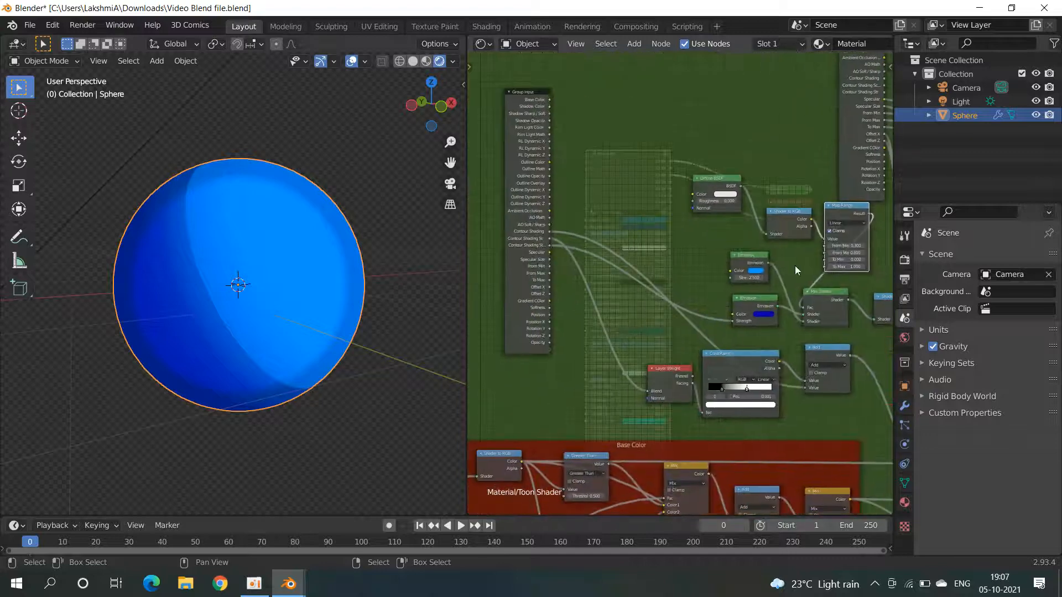
Step: Move the Contour Shading group input down to the end of the input list
key(n)
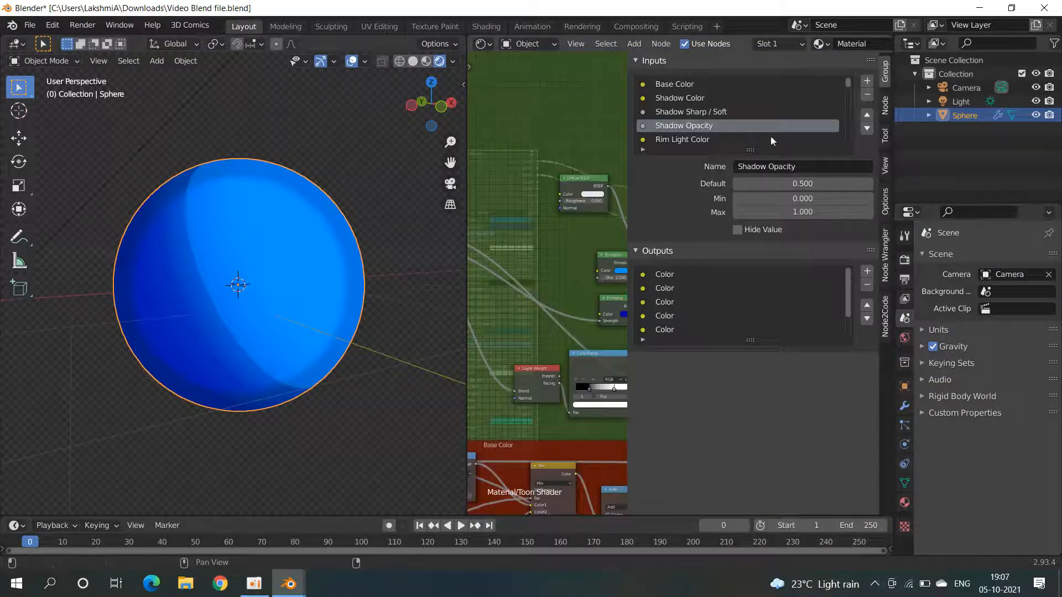
scroll(722, 117, down, 4)
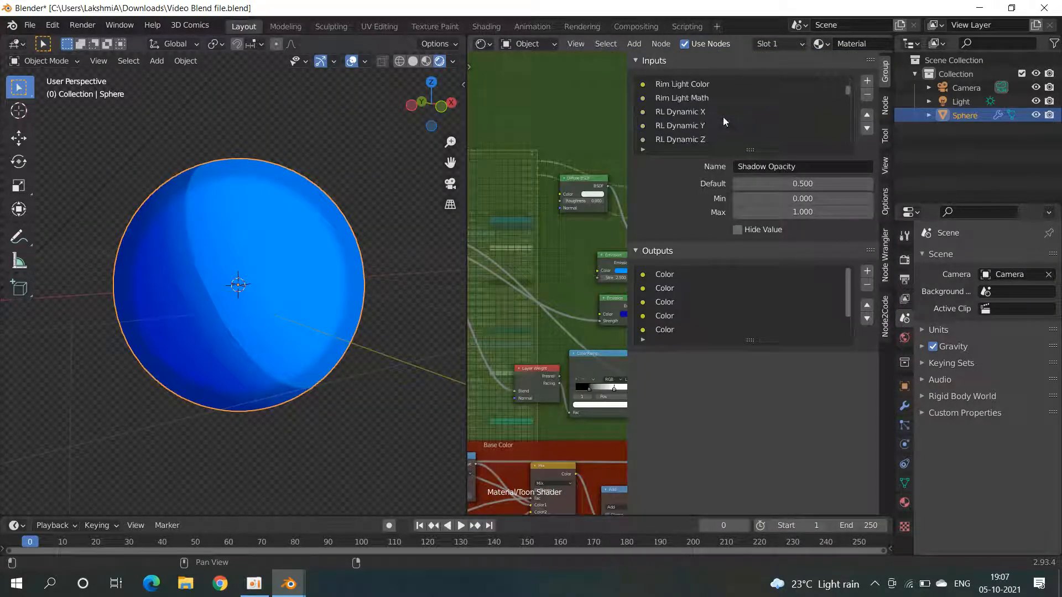
scroll(713, 118, up, 4)
scroll(713, 117, down, 12)
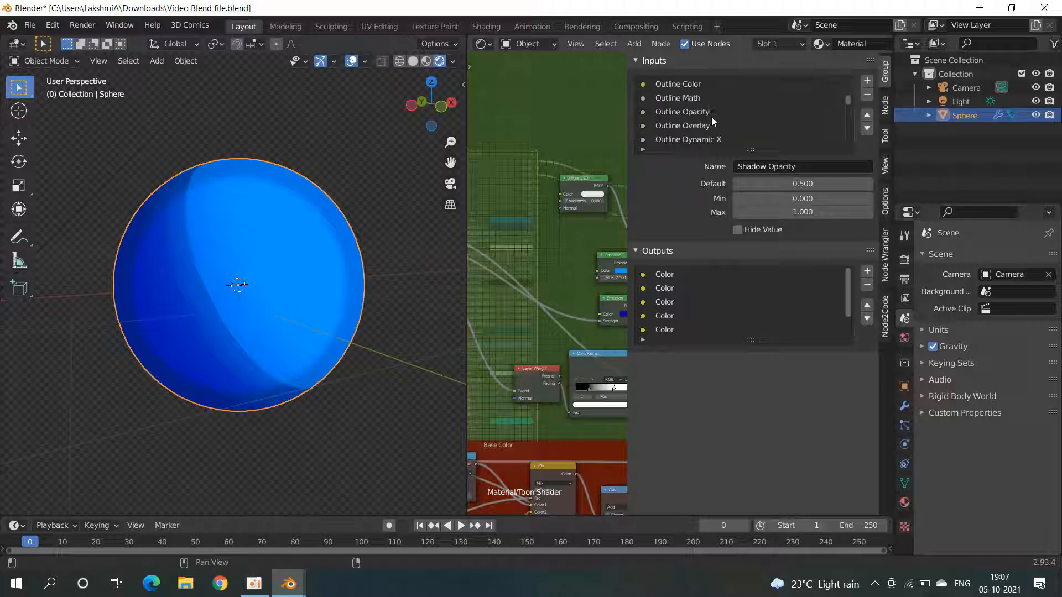
scroll(681, 112, down, 6)
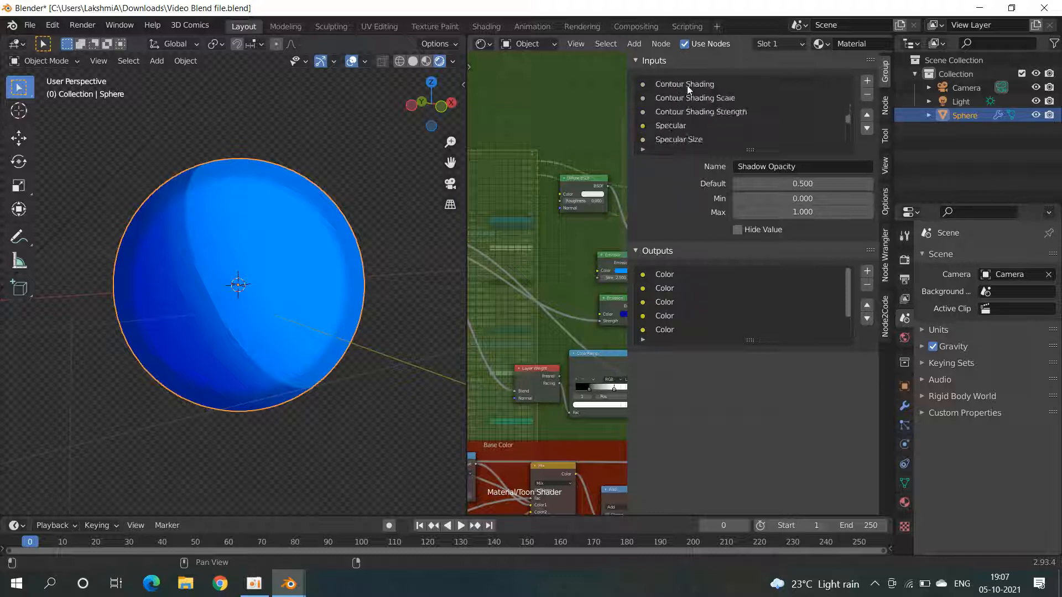
click(686, 84)
click(866, 128)
click(866, 129)
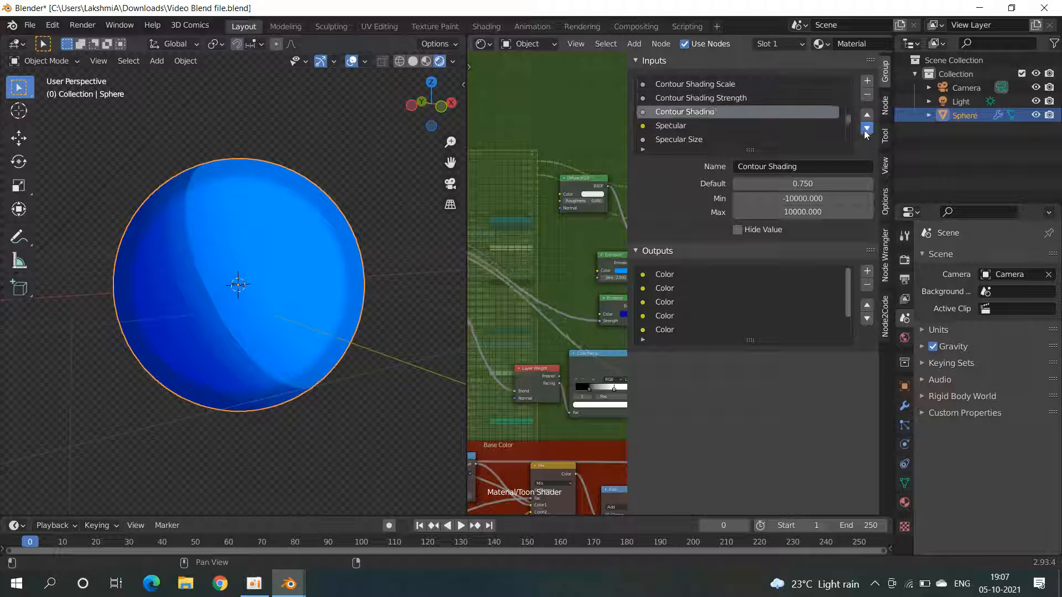
click(866, 129)
click(867, 129)
click(867, 130)
click(866, 131)
click(866, 129)
click(867, 128)
click(866, 128)
click(866, 129)
click(867, 129)
click(866, 129)
click(866, 129)
click(866, 128)
click(867, 128)
click(867, 128)
click(866, 129)
Step: Move the Contour Shading Scale group input down to the end of the list, below Contour Shading
scroll(774, 122, up, 10)
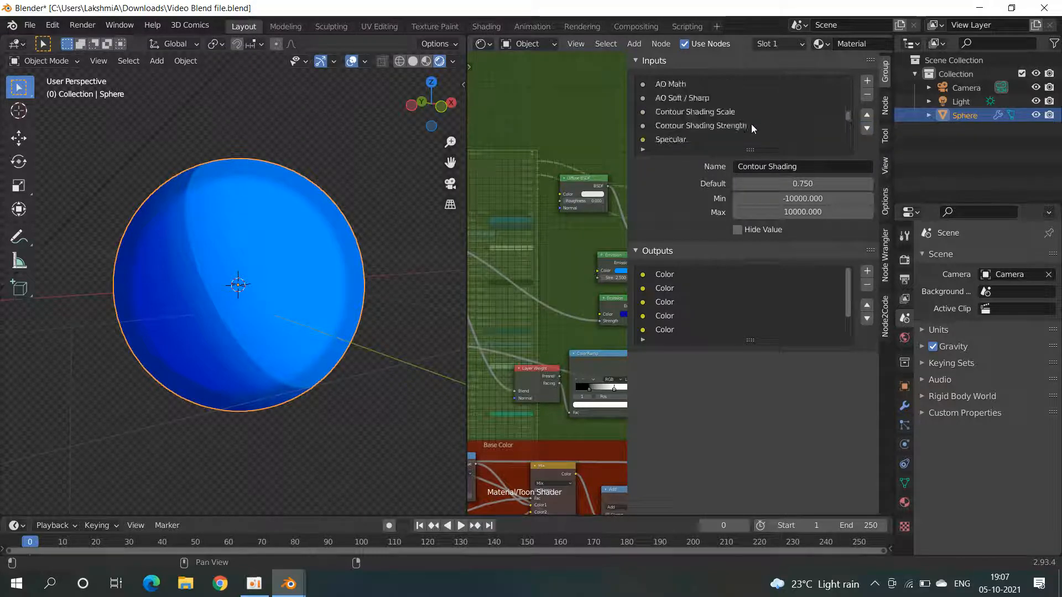
click(691, 112)
click(867, 129)
click(866, 129)
click(867, 129)
click(867, 129)
click(866, 129)
click(867, 129)
click(867, 129)
click(867, 129)
click(866, 128)
click(867, 129)
click(867, 129)
click(867, 128)
click(867, 129)
click(866, 129)
Step: Rename the Contour Shading Strength group input as Dark Emission
scroll(725, 117, up, 10)
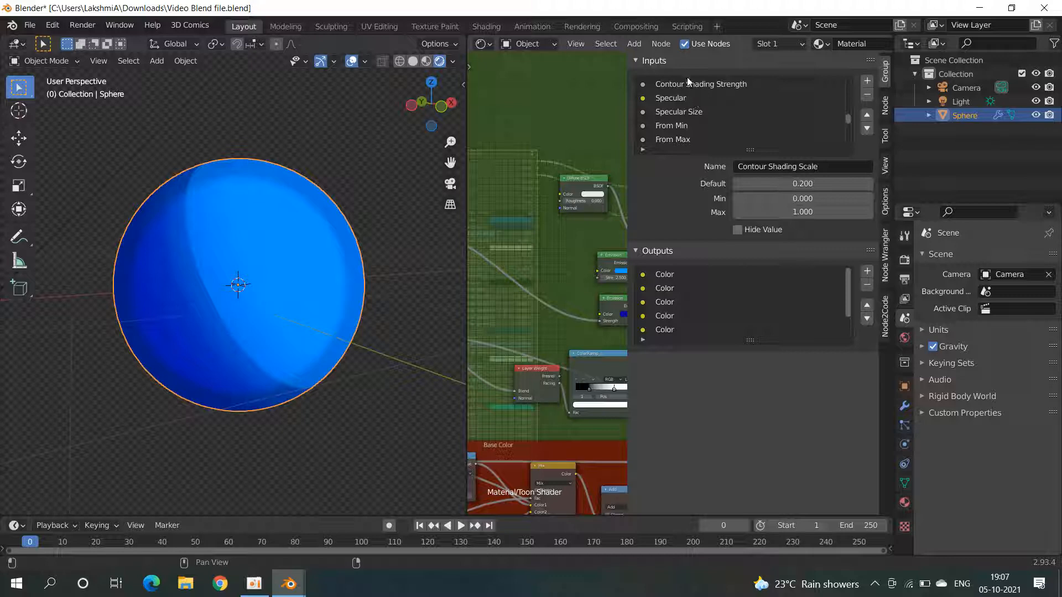
click(689, 84)
drag(796, 165, 696, 173)
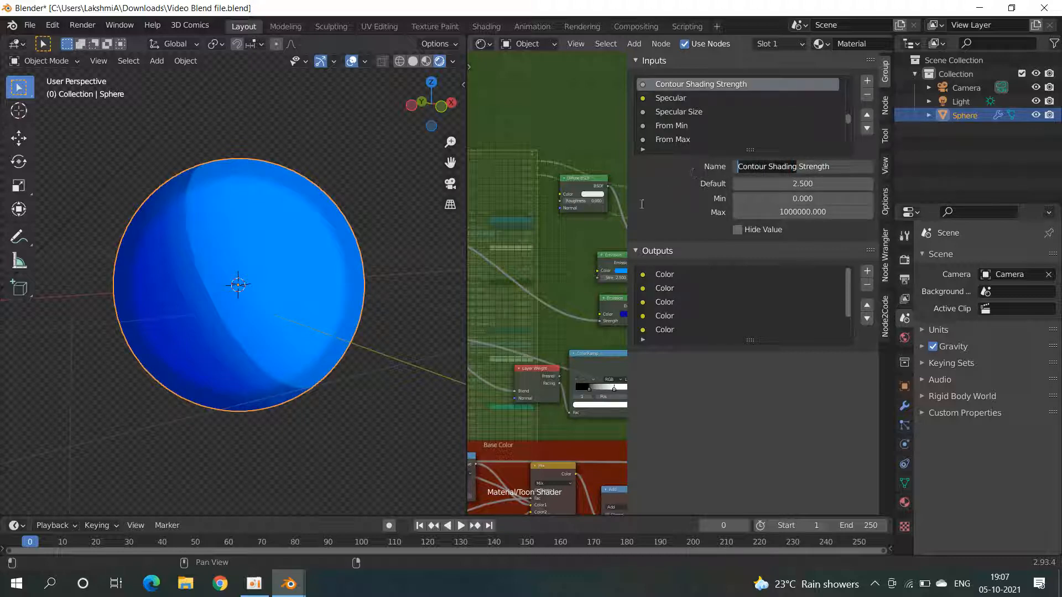
key(BackSpace)
text(D)
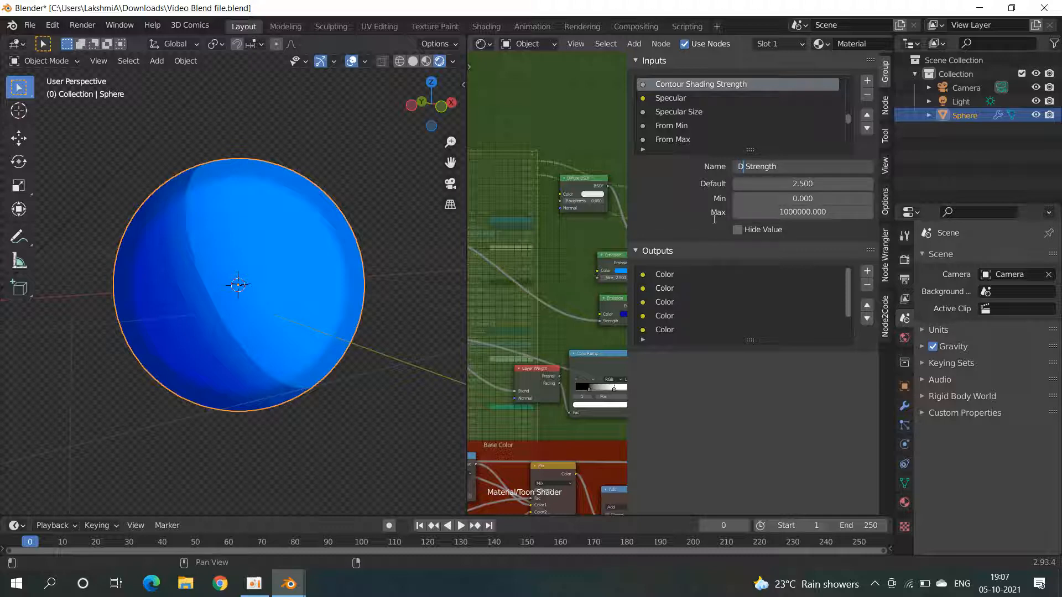
text(ark)
key(BackSpace)
text(Emissio)
key(Return)
key(n)
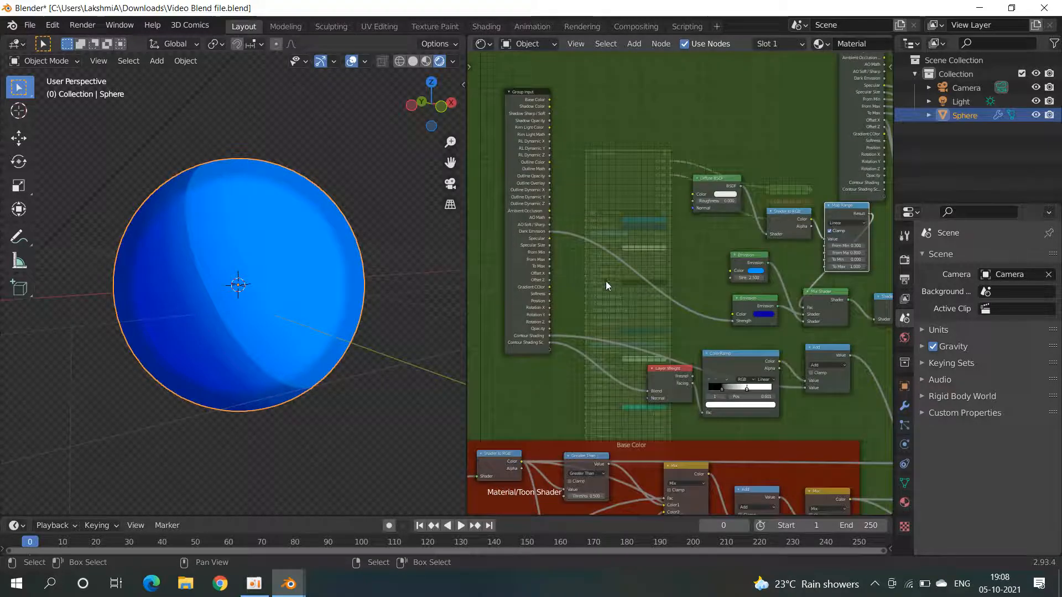
Step: Expose the Color sockets of the light blue and dark blue Emission nodes as new group inputs
middle_drag(606, 281, 641, 263)
scroll(653, 269, down, 1)
ctrl+middle_drag(663, 264, 755, 246)
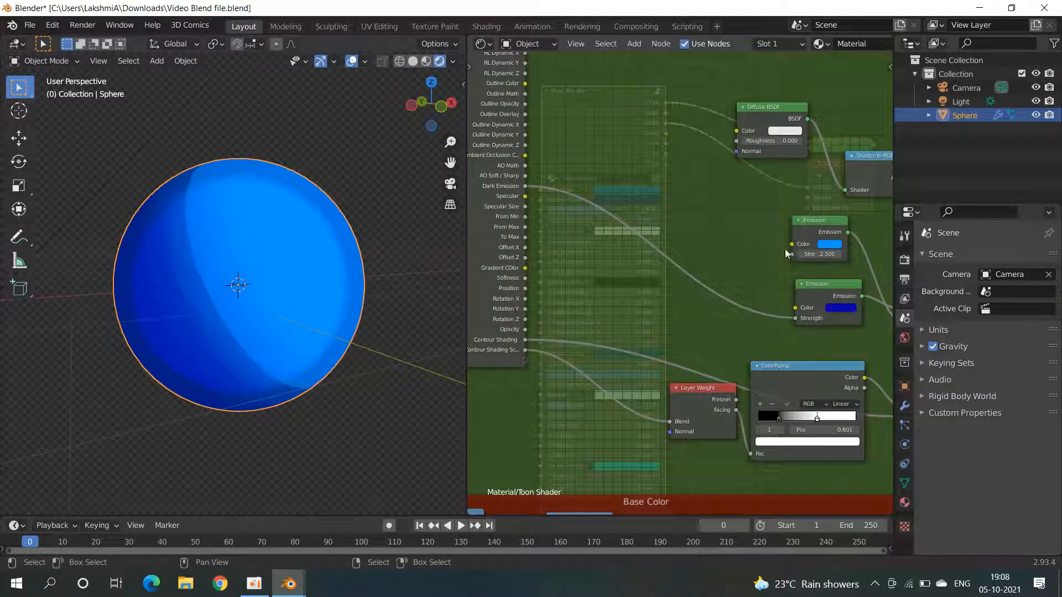
drag(789, 246, 524, 363)
drag(795, 308, 526, 371)
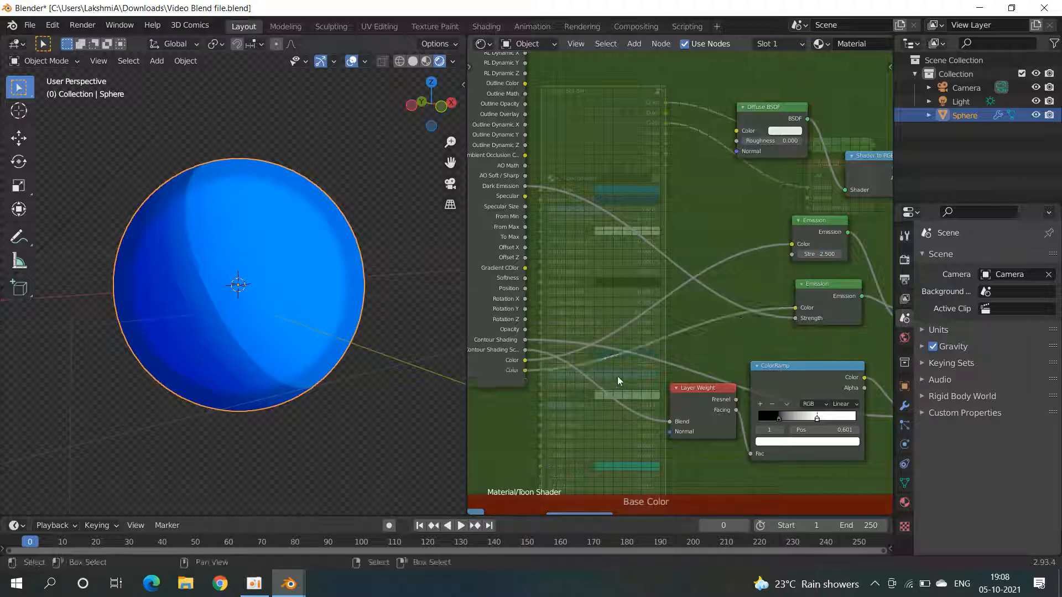
Step: Move the Dark Emission group input to the end of the list, below the two new Color inputs
key(n)
scroll(722, 124, up, 5)
scroll(721, 124, up, 10)
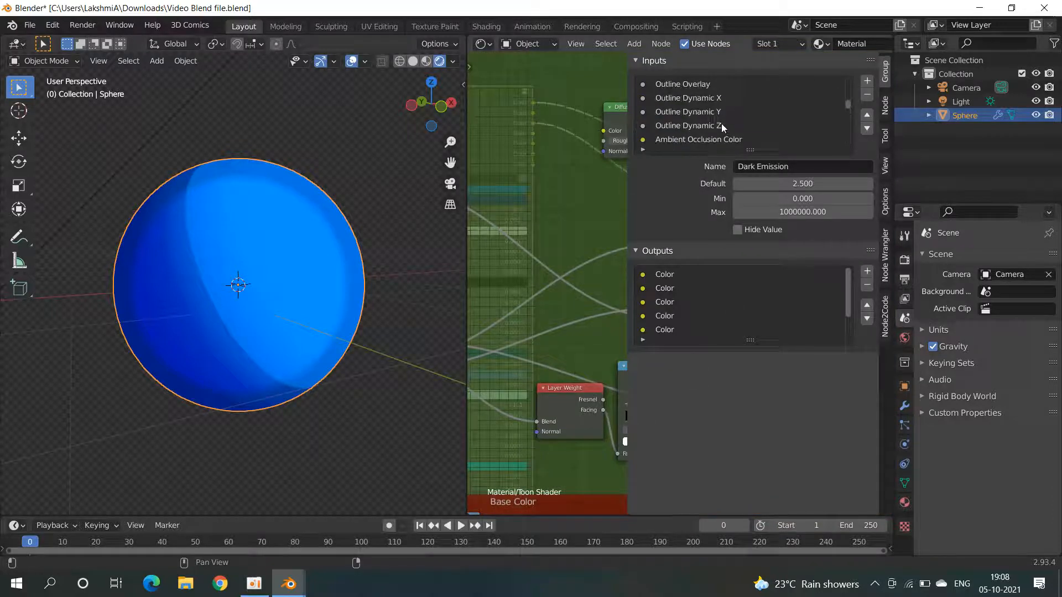
scroll(721, 124, down, 10)
scroll(719, 124, down, 10)
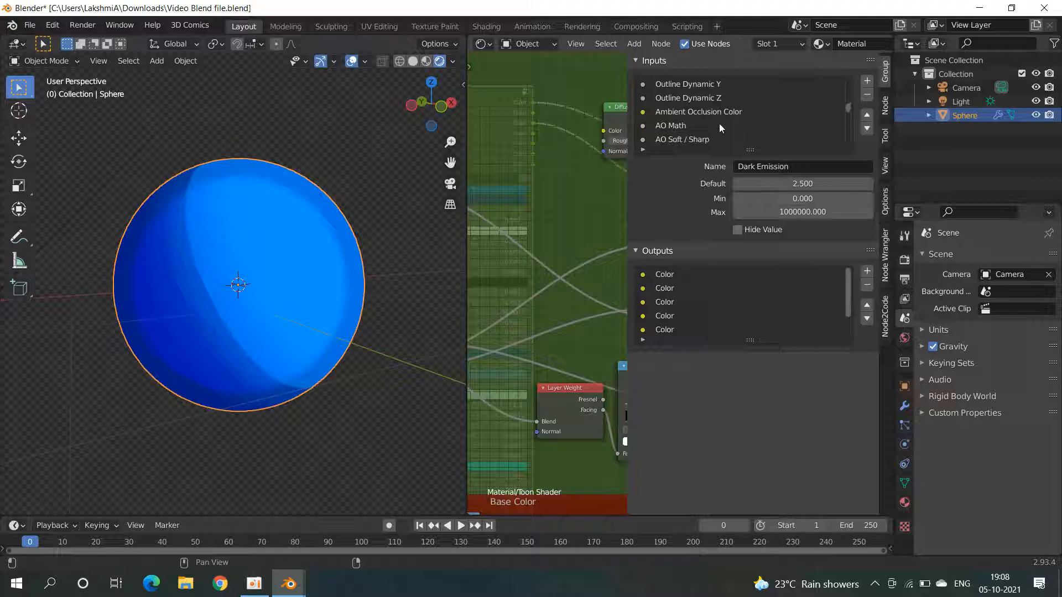
scroll(719, 124, down, 3)
scroll(719, 124, up, 4)
click(867, 129)
click(867, 128)
click(867, 128)
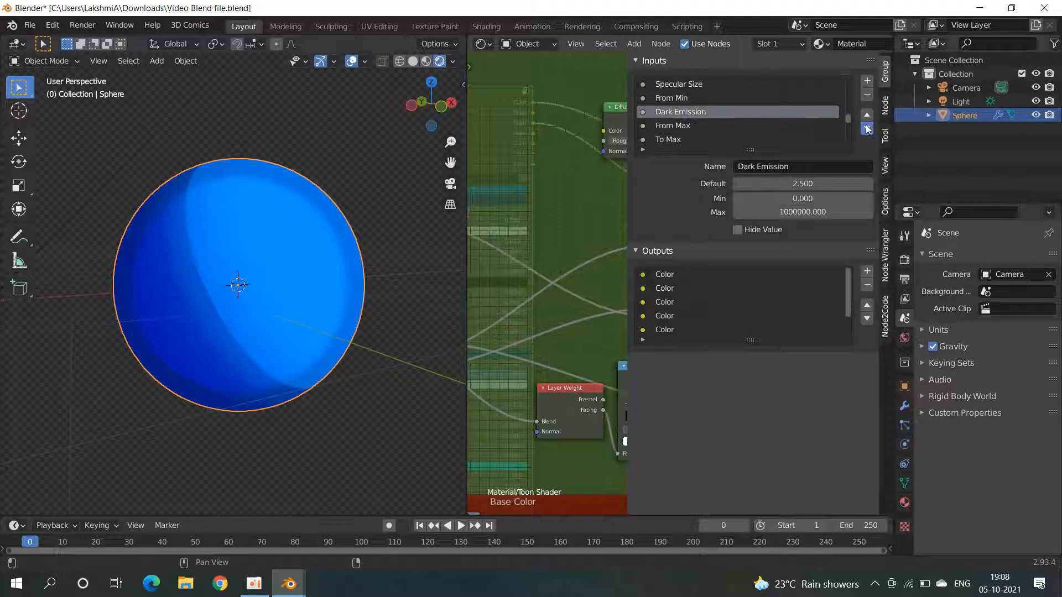
click(867, 128)
click(866, 129)
click(866, 128)
click(866, 129)
click(867, 129)
click(867, 129)
click(867, 128)
click(866, 129)
click(866, 129)
click(866, 128)
click(867, 129)
click(866, 129)
click(866, 128)
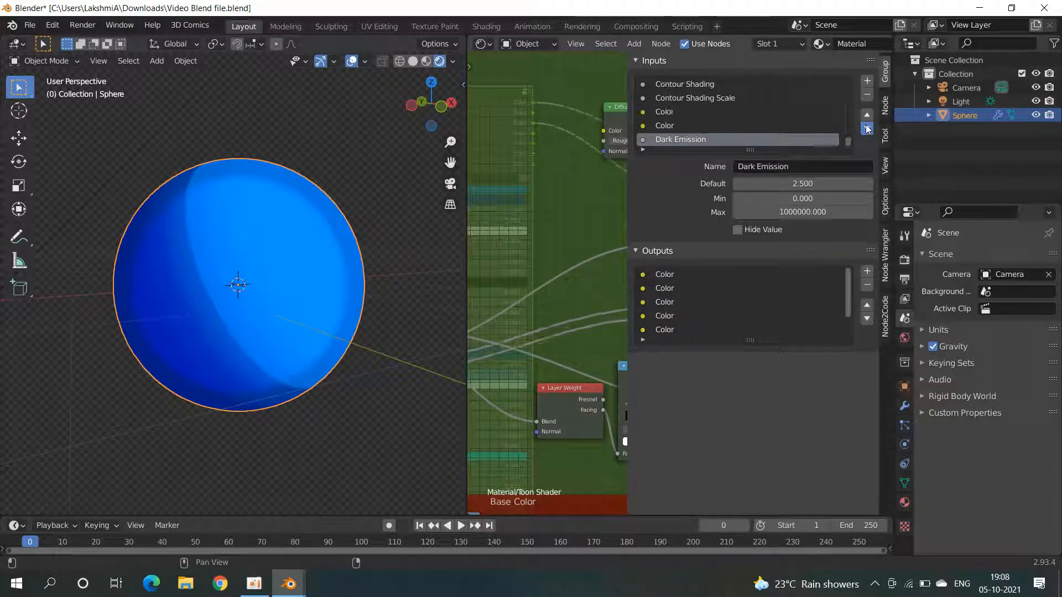
Step: Move the light blue Color group input up, directly above Contour Shading
click(794, 112)
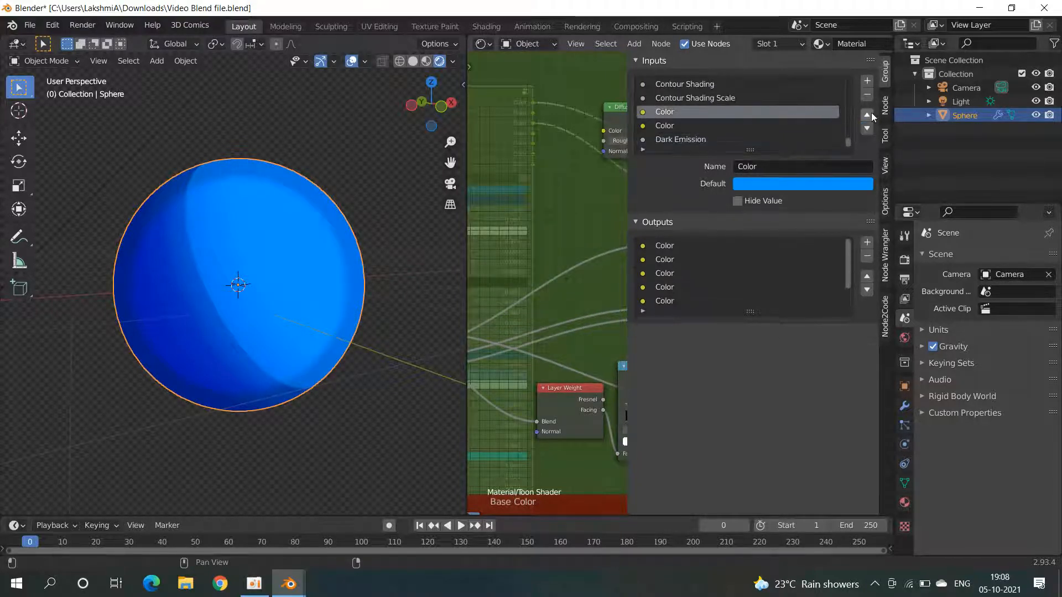
click(866, 115)
click(866, 114)
scroll(781, 114, up, 3)
scroll(781, 114, down, 2)
Step: Move the Contour Shading and Contour Shading Scale group inputs below Dark Emission
click(782, 113)
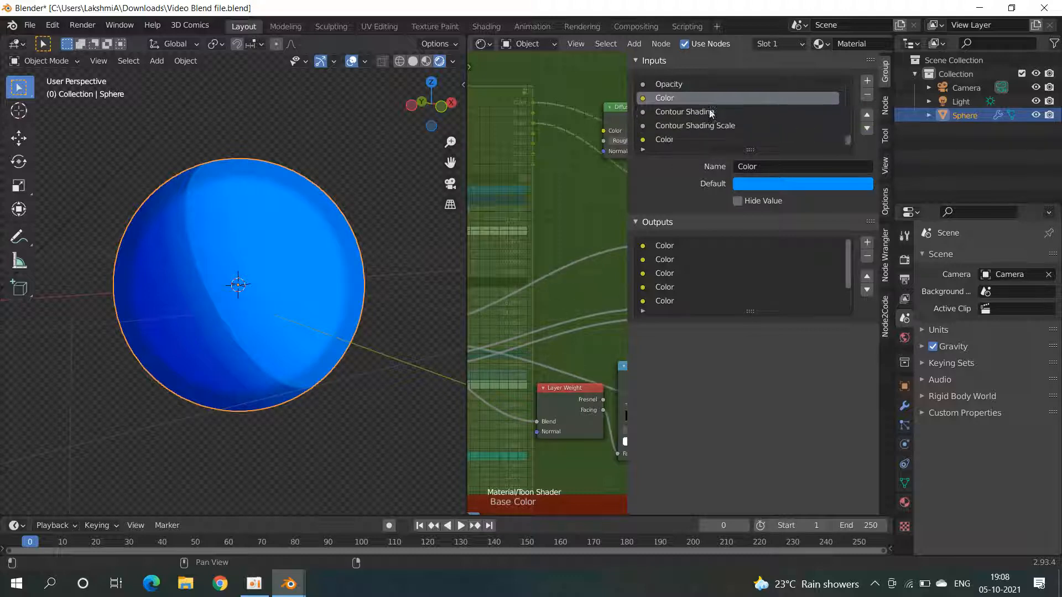
click(867, 128)
click(866, 129)
click(866, 128)
click(737, 103)
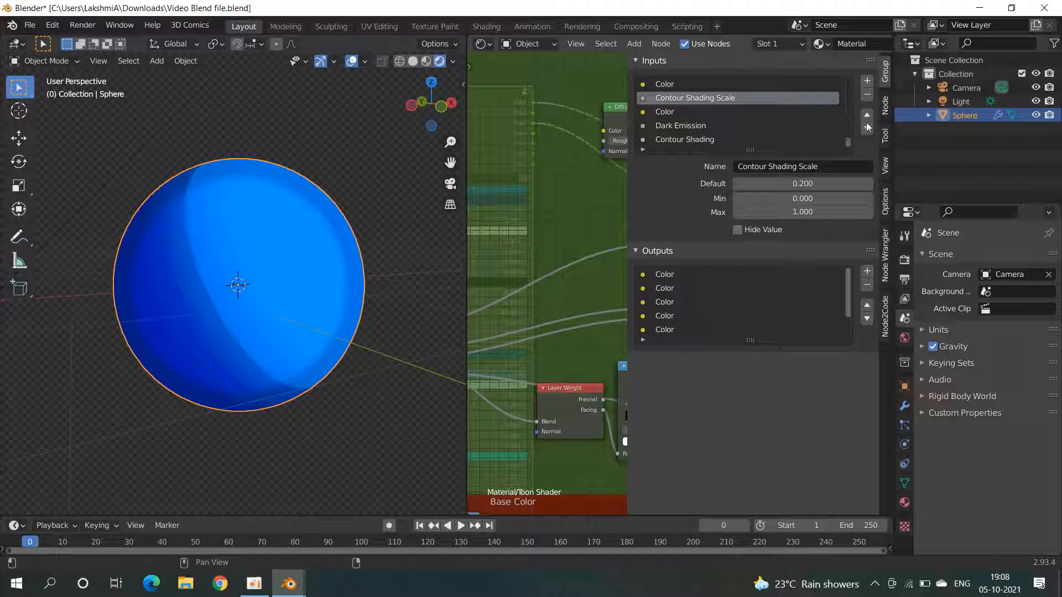
click(866, 126)
click(867, 126)
click(866, 127)
Step: Expose the Strength of the upper Emission node as a new group input
key(n)
scroll(601, 168, down, 3)
middle_drag(595, 203, 718, 195)
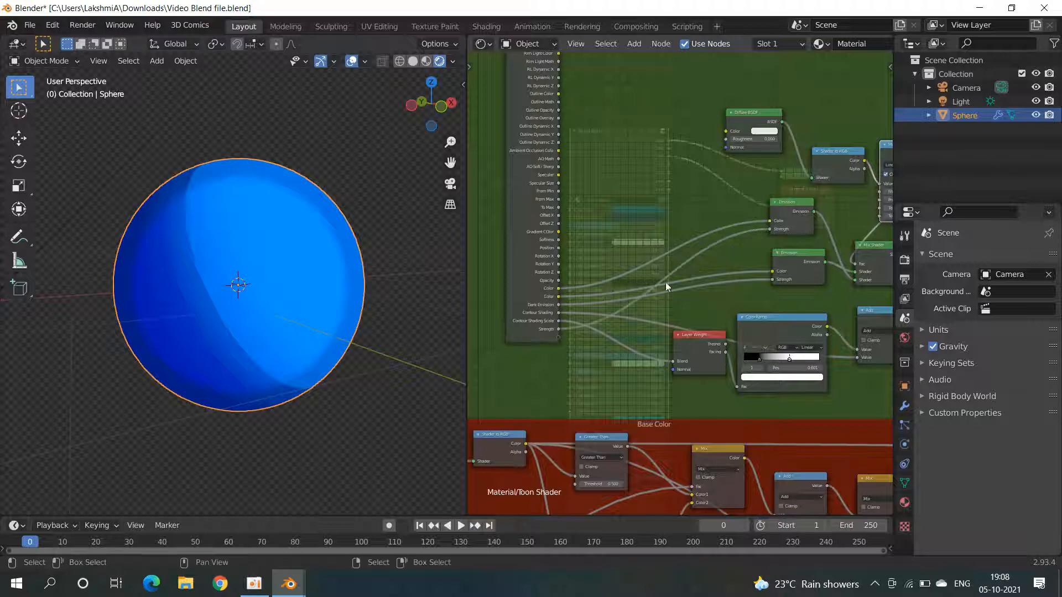
Step: Rename the Strength group input as Light Emission, reusing the name copied from Dark Emission
key(n)
scroll(744, 127, down, 1)
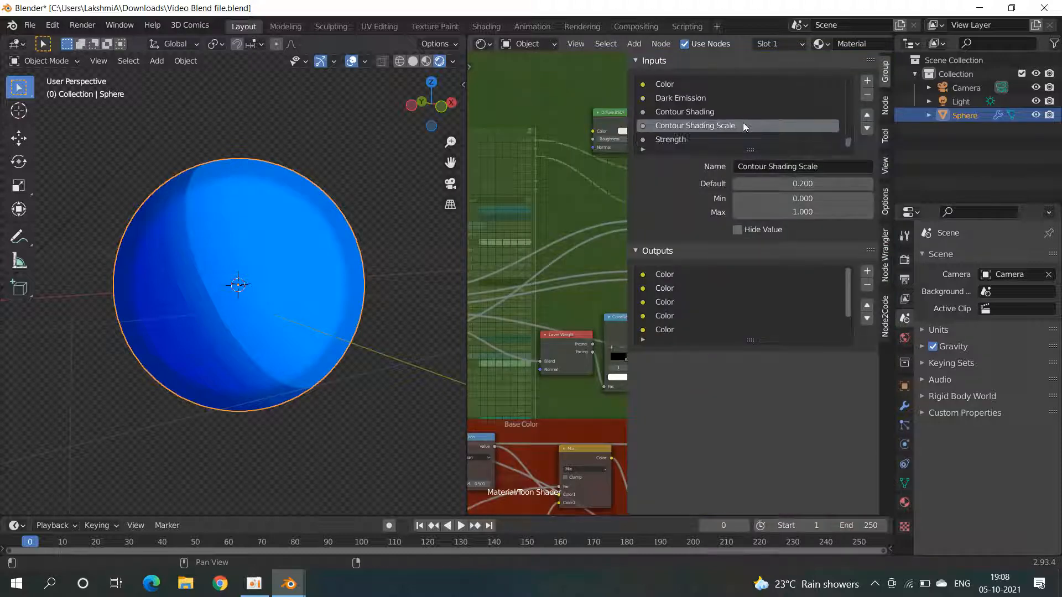
click(669, 100)
click(758, 166)
key(ctrl+c)
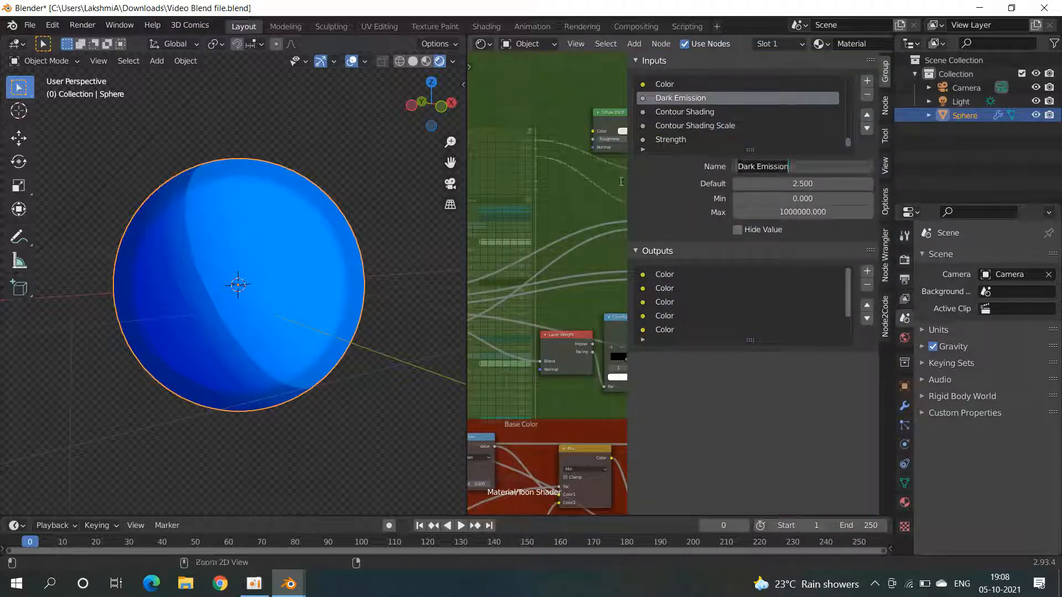
click(598, 188)
click(669, 141)
click(751, 168)
key(ctrl+v)
key(Return)
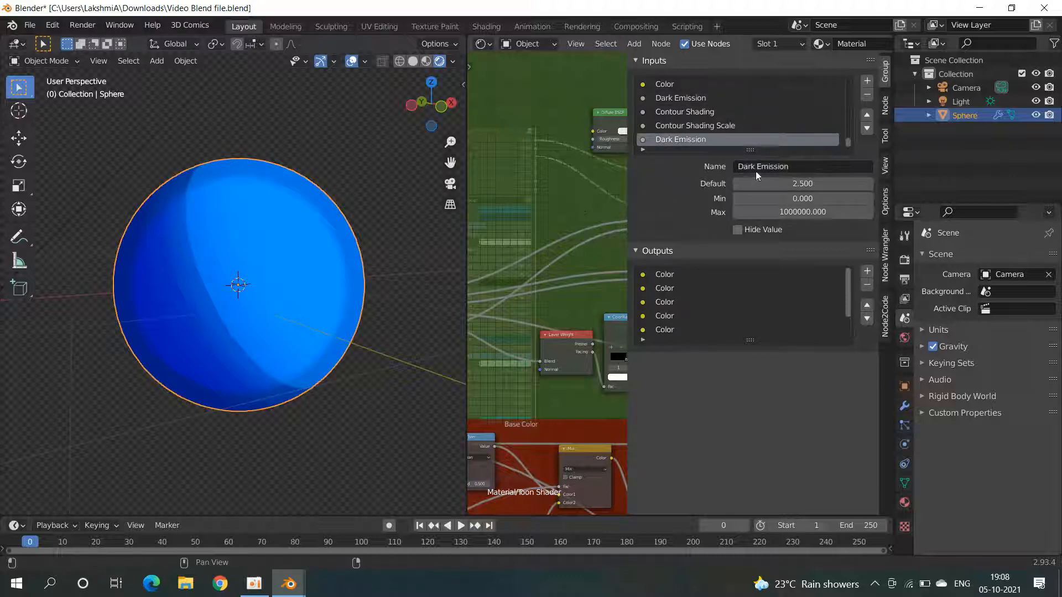
click(736, 168)
text(Light)
key(Return)
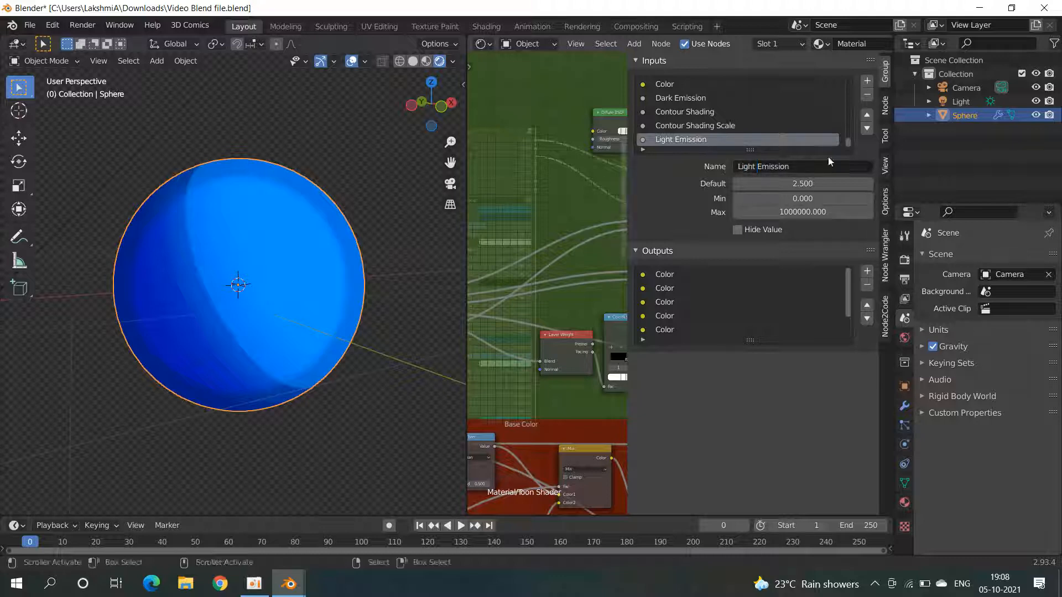
Step: Move the Light Emission group input up, directly below the light blue Color input
click(867, 115)
click(867, 114)
click(867, 114)
click(867, 115)
scroll(777, 116, up, 3)
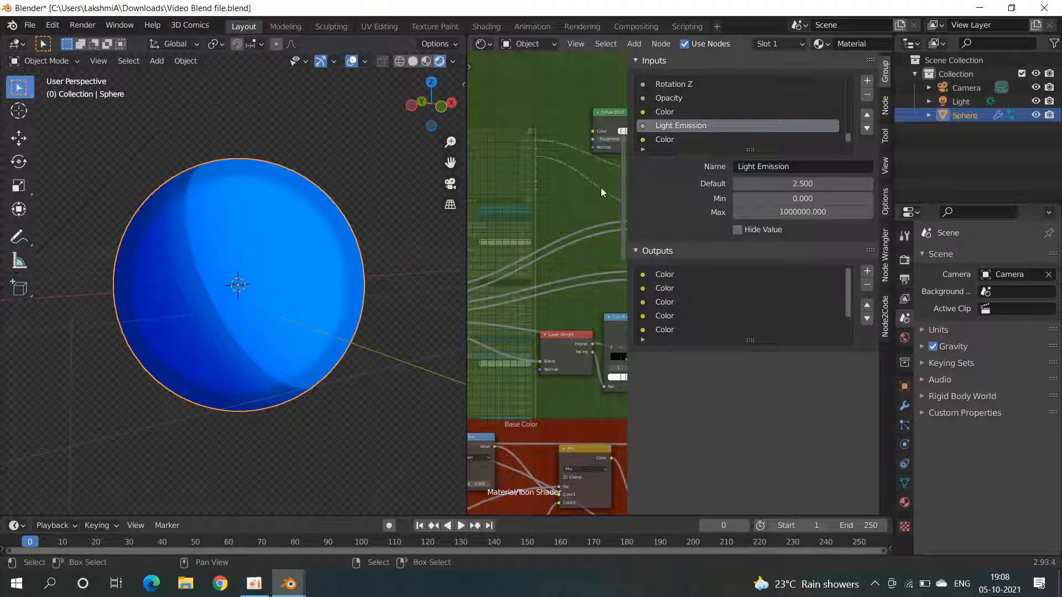
Step: Try a To Min of 0.2 and a different To Max on the Map Range node
key(n)
scroll(784, 194, down, 2)
scroll(837, 189, up, 2)
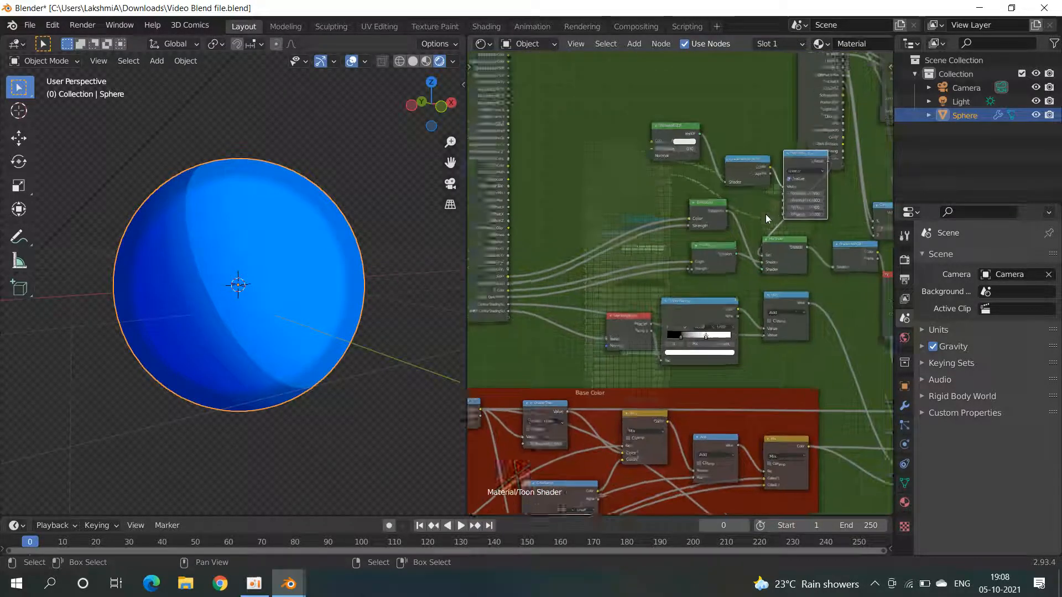
click(829, 195)
text(0.2)
key(Return)
drag(830, 202, 812, 203)
key(ctrl+z)
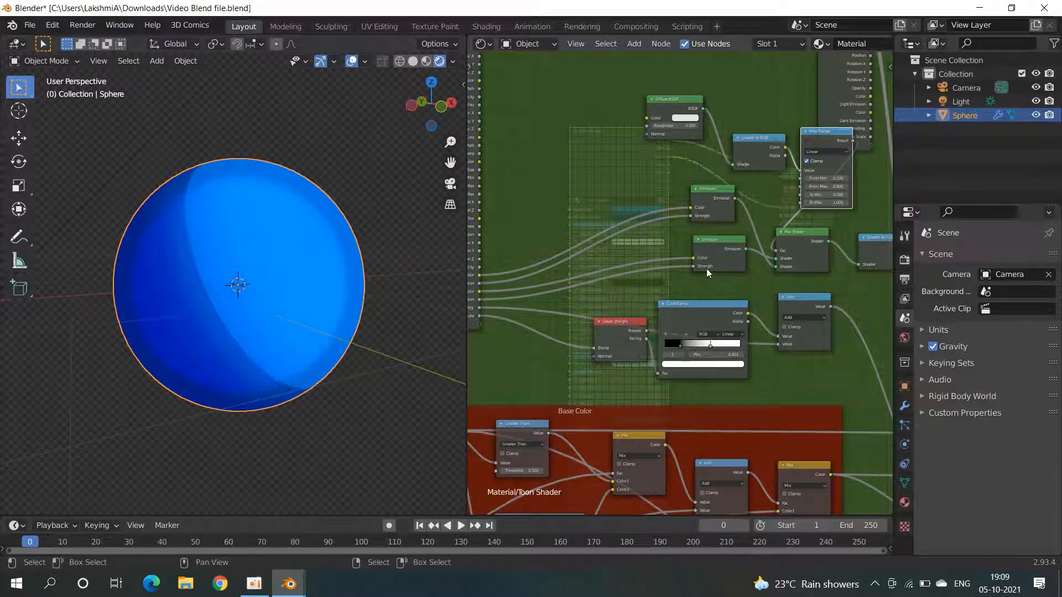
Step: Expose the Map Range node's To Max as a group input named Light Opacity
middle_drag(707, 269, 710, 268)
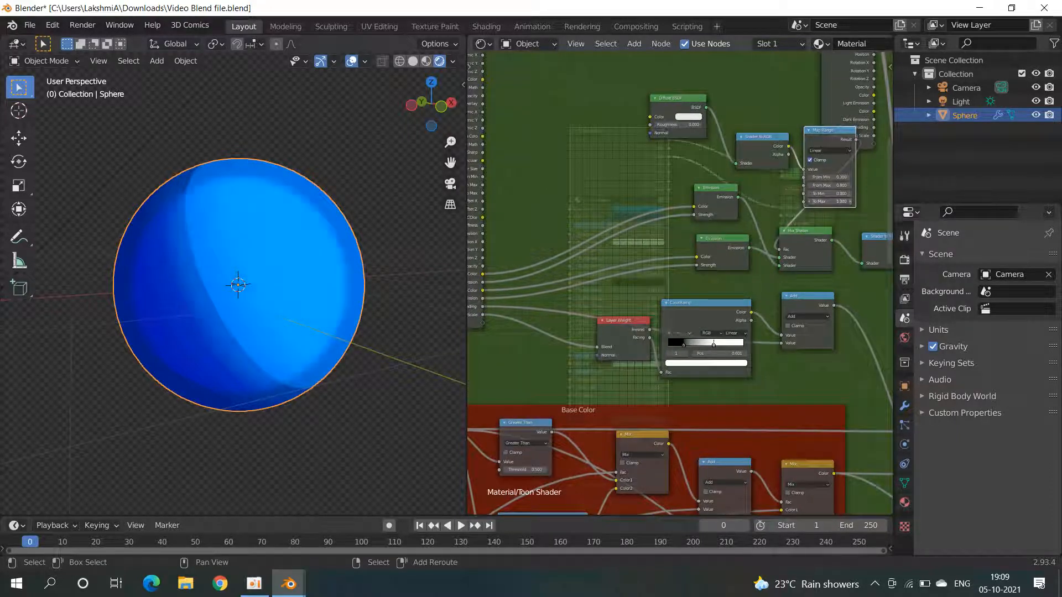
middle_drag(746, 219, 798, 216)
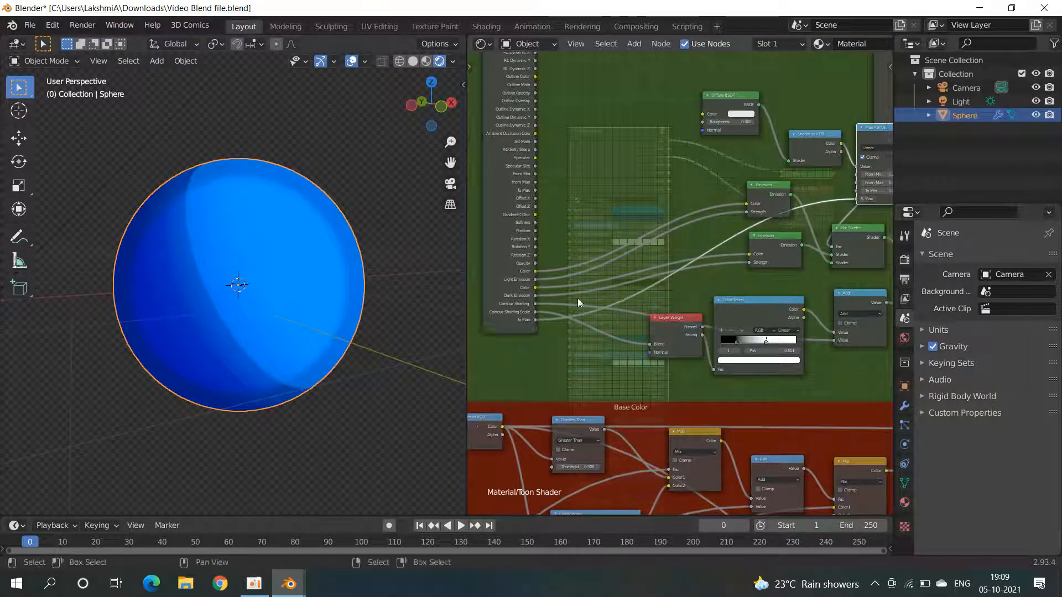
key(n)
scroll(708, 137, down, 4)
click(702, 139)
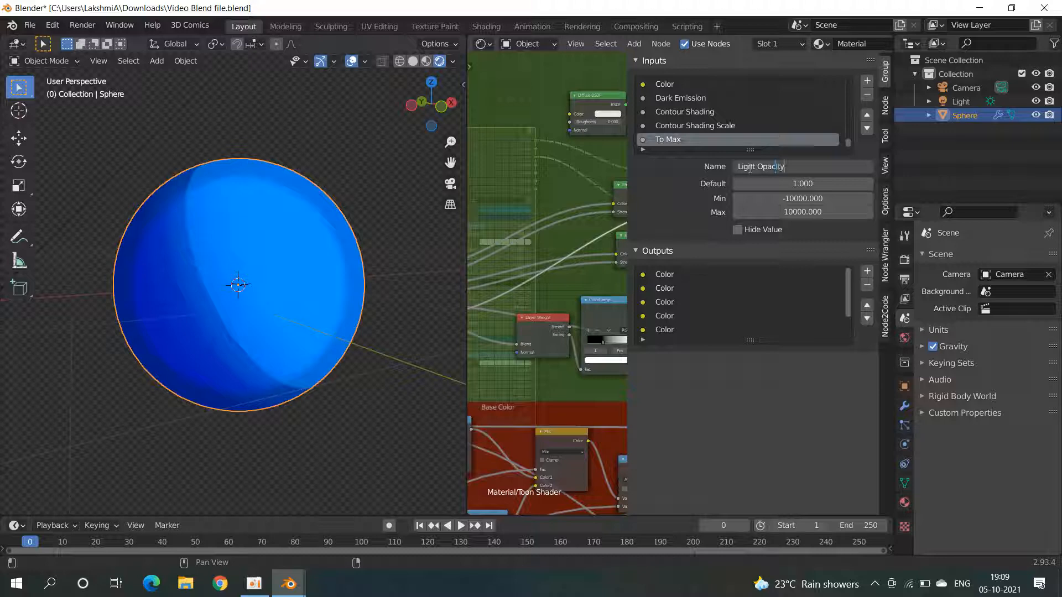
key(Return)
Step: Move the Light Opacity group input up, directly below Light Emission
click(867, 114)
click(866, 115)
click(866, 115)
click(867, 114)
scroll(766, 128, up, 2)
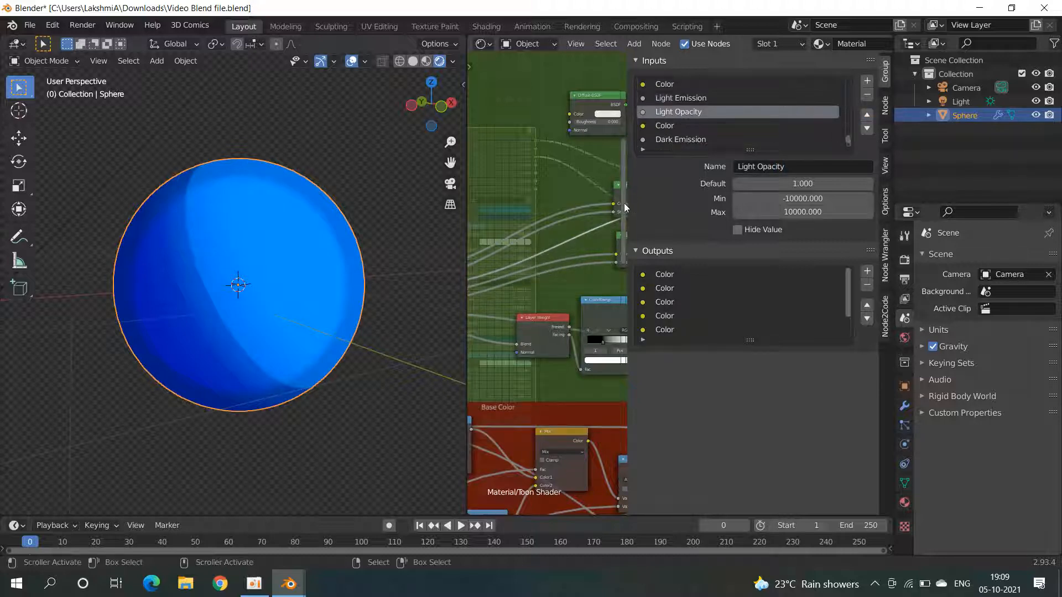
Step: Rename the light blue Color group input as Light Color
click(688, 85)
click(739, 166)
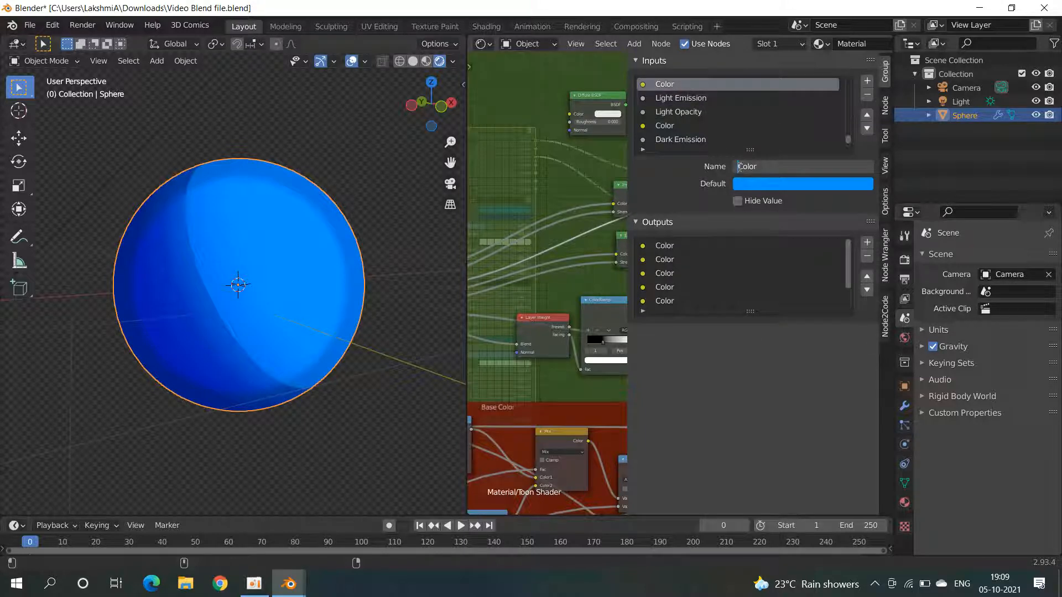
text(Lig)
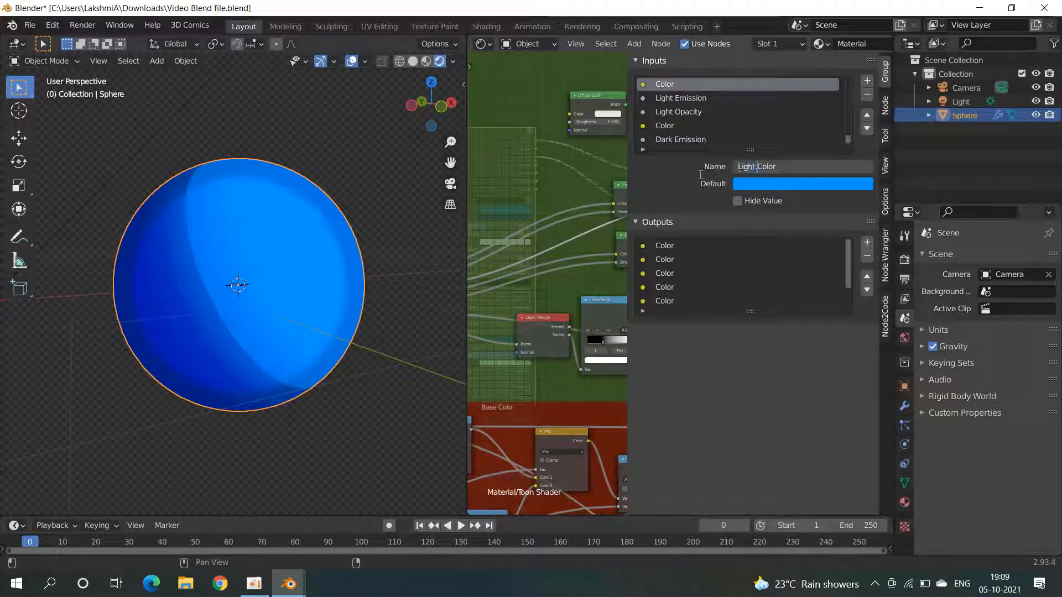
text(ht)
key(Return)
Step: Rename the dark blue Color group input as Dark Color
click(702, 127)
click(742, 170)
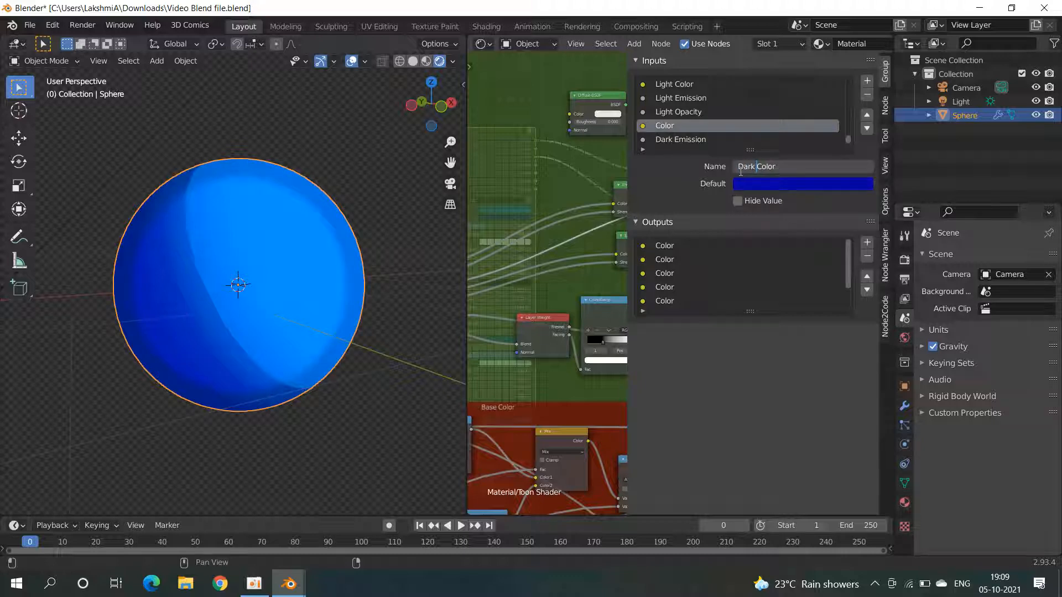
key(Return)
scroll(724, 125, down, 2)
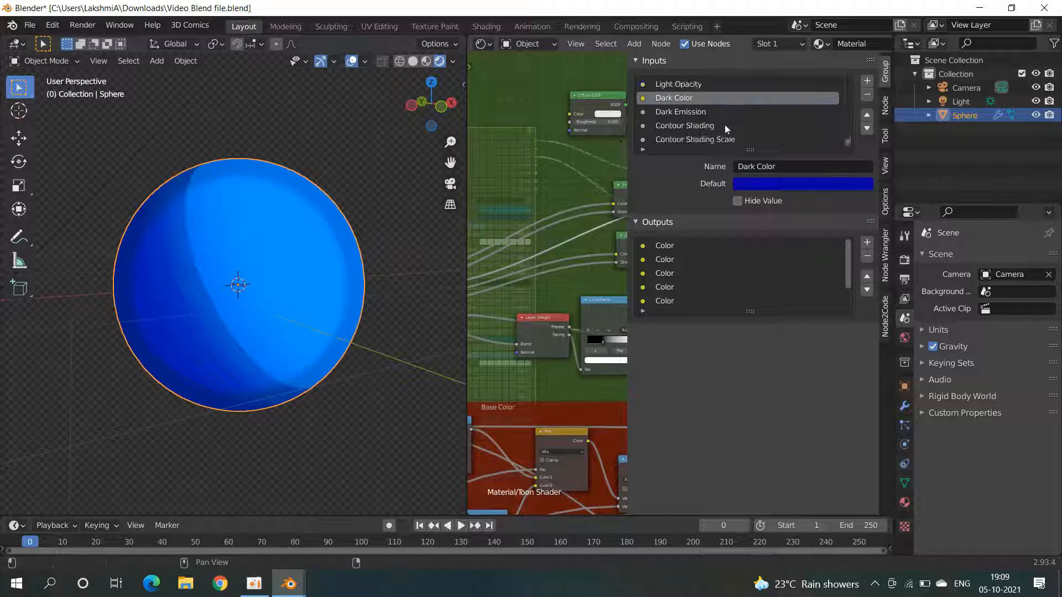
key(n)
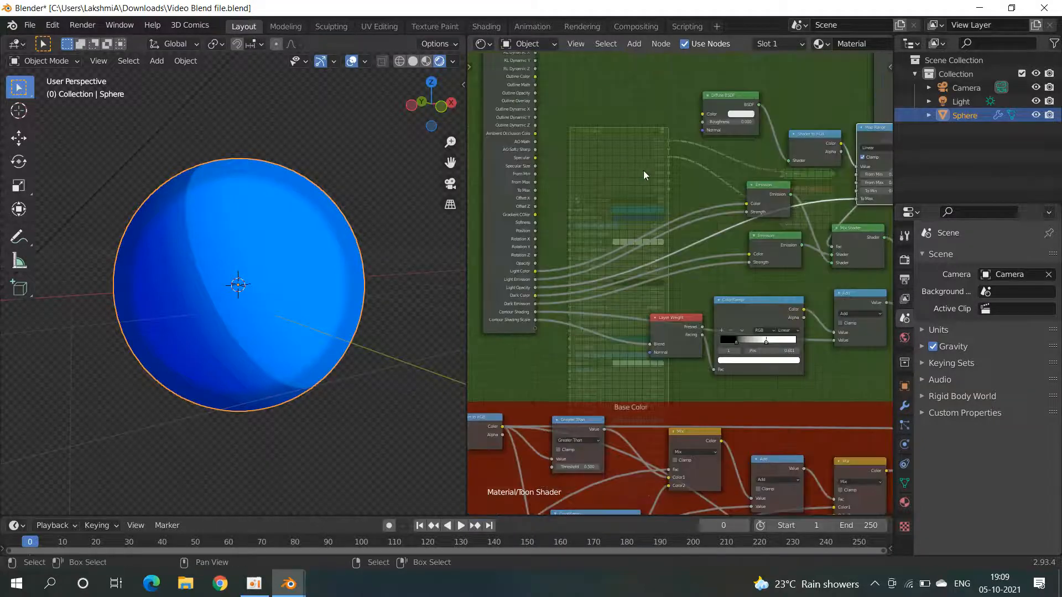
Step: Expose the Map Range node's From Min, From Max and To Min as group inputs
drag(857, 176, 534, 328)
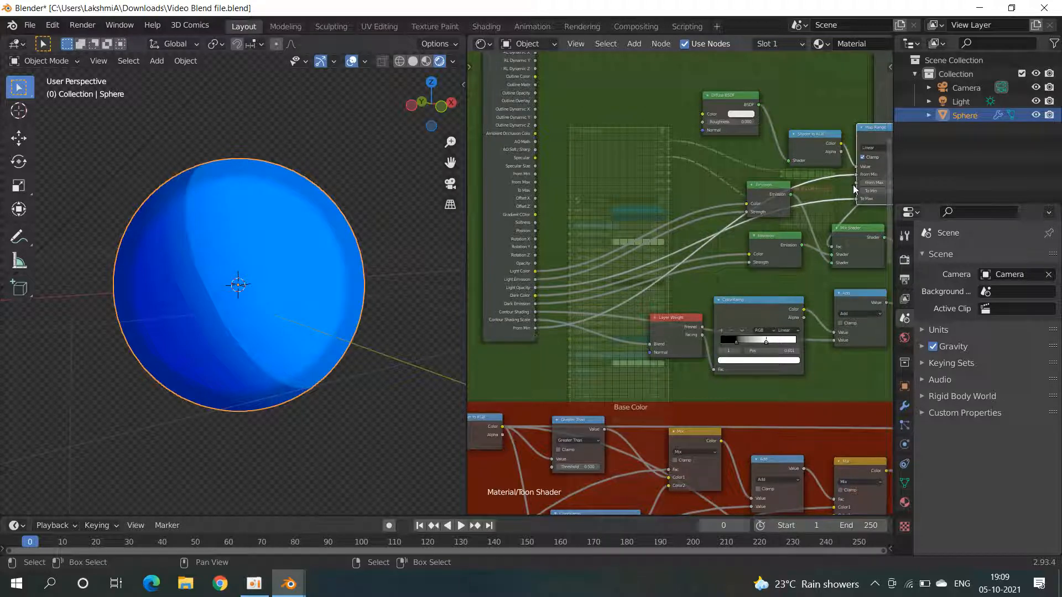
drag(857, 183, 535, 336)
middle_drag(235, 250, 256, 225)
scroll(256, 225, up, 3)
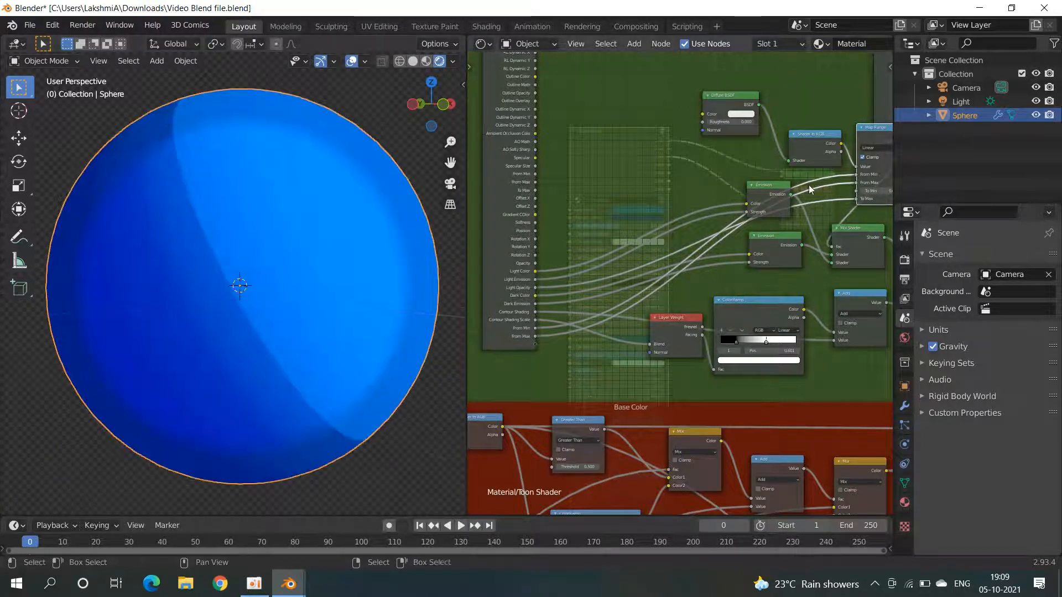
middle_drag(828, 154, 834, 161)
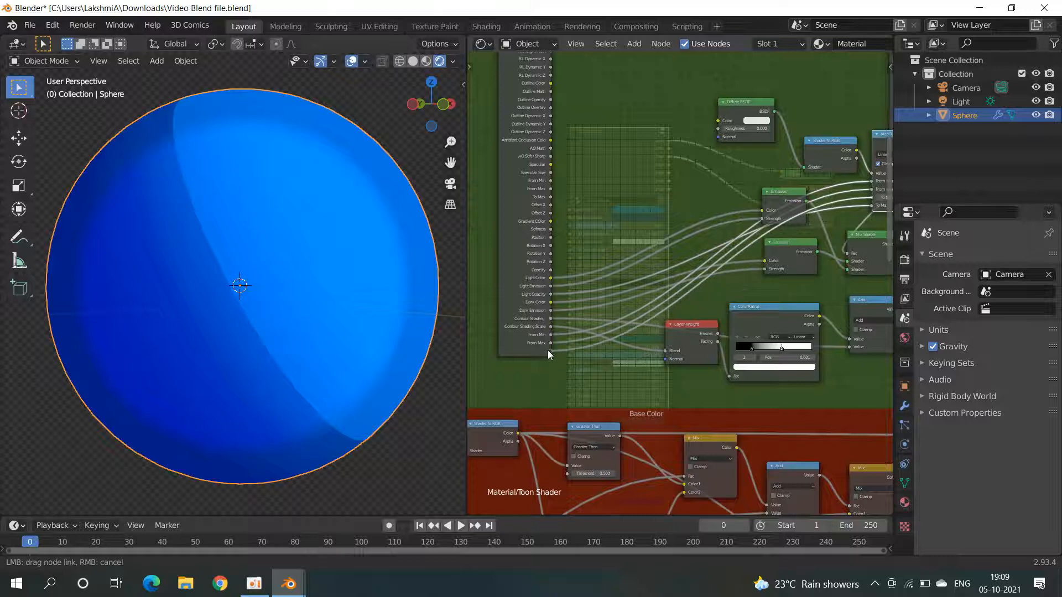
Step: Rename the To Min group input below From Max as Dark Opacity
key(n)
scroll(706, 115, down, 3)
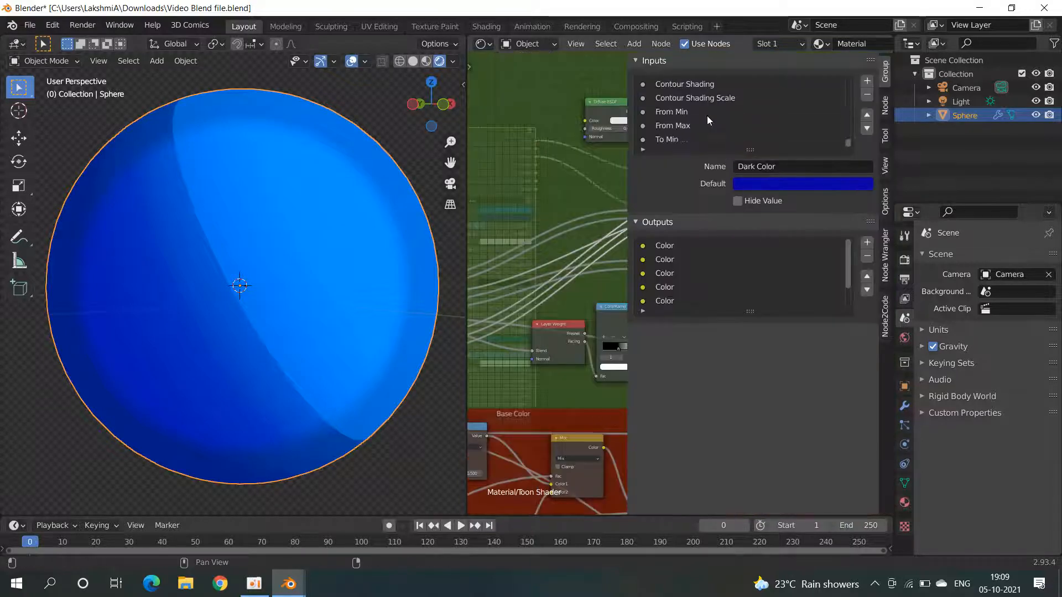
click(678, 140)
click(761, 172)
text(Da)
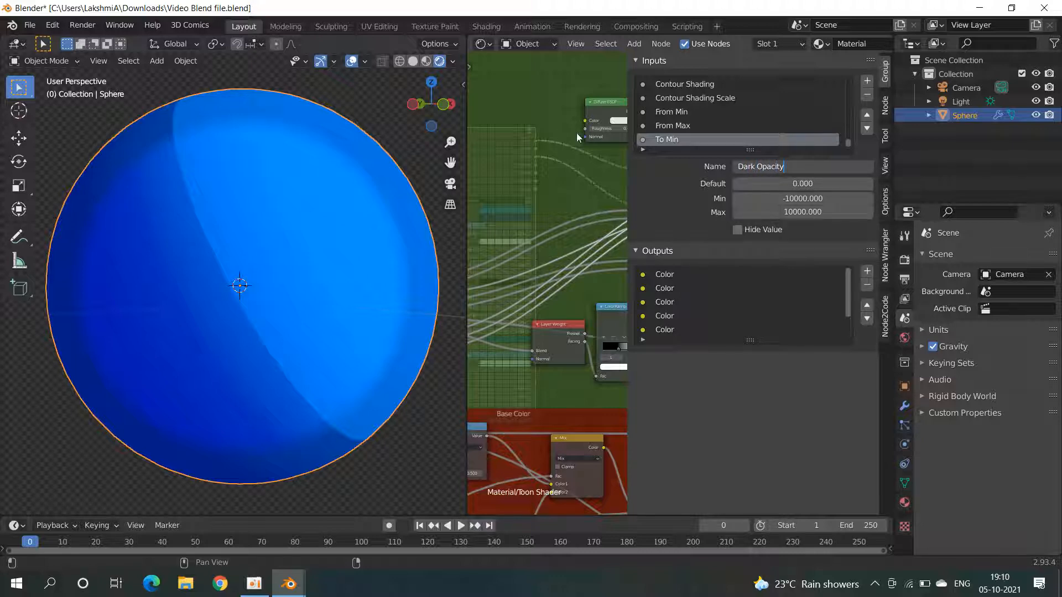
text(rk Opacity)
key(Return)
Step: Move the Dark Opacity group input up, directly below Dark Emission
click(867, 114)
click(867, 115)
click(867, 115)
scroll(780, 122, up, 3)
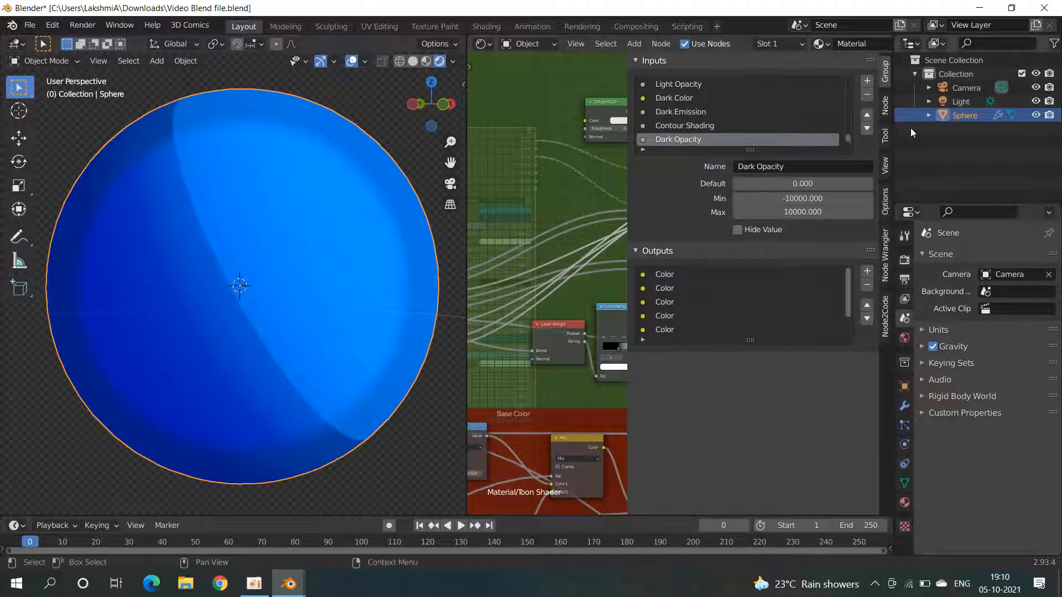
click(867, 114)
key(n)
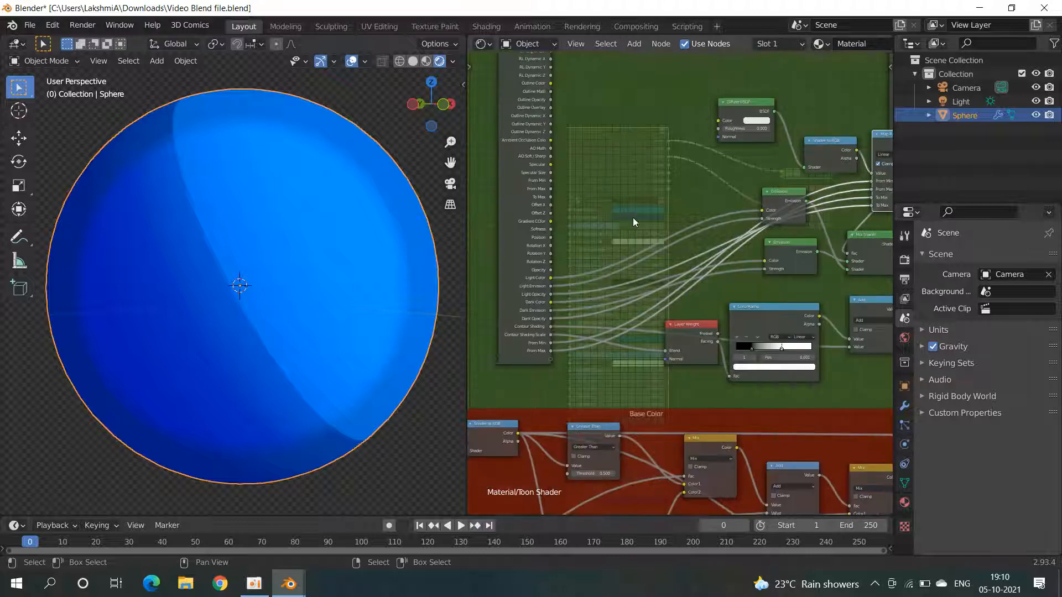
Step: Leave the Toon Shader group, cut its links to the viewer and Material Output nodes, and move the group node aside
key(Tab)
scroll(712, 214, up, 3)
middle_drag(697, 349, 736, 250)
scroll(679, 281, up, 1)
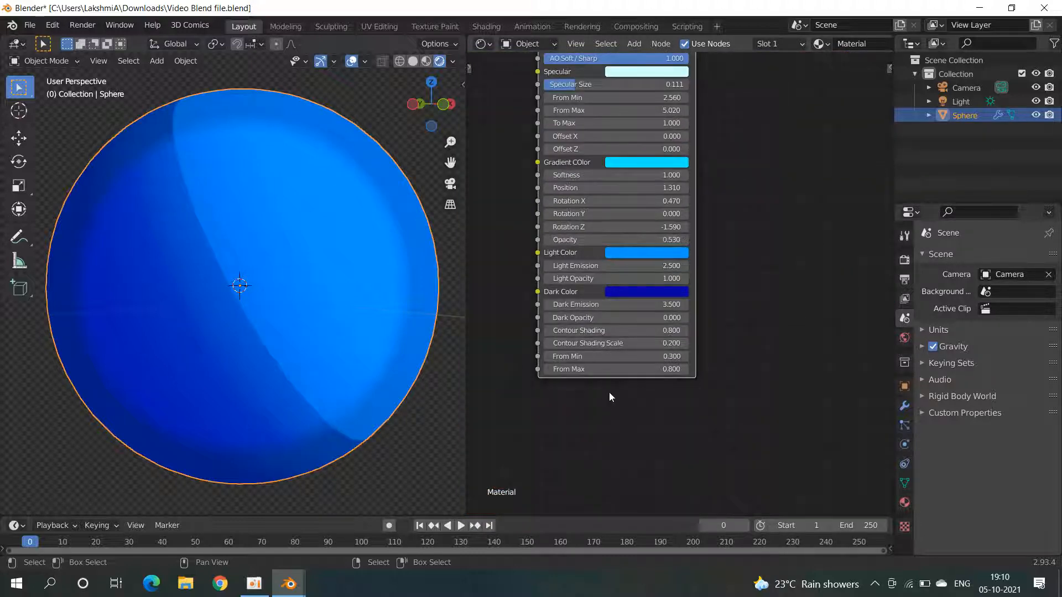
mouse_move(353, 384)
middle_down()
mouse_move(248, 403)
mouse_move(304, 380)
mouse_move(342, 380)
middle_up()
scroll(705, 198, down, 3)
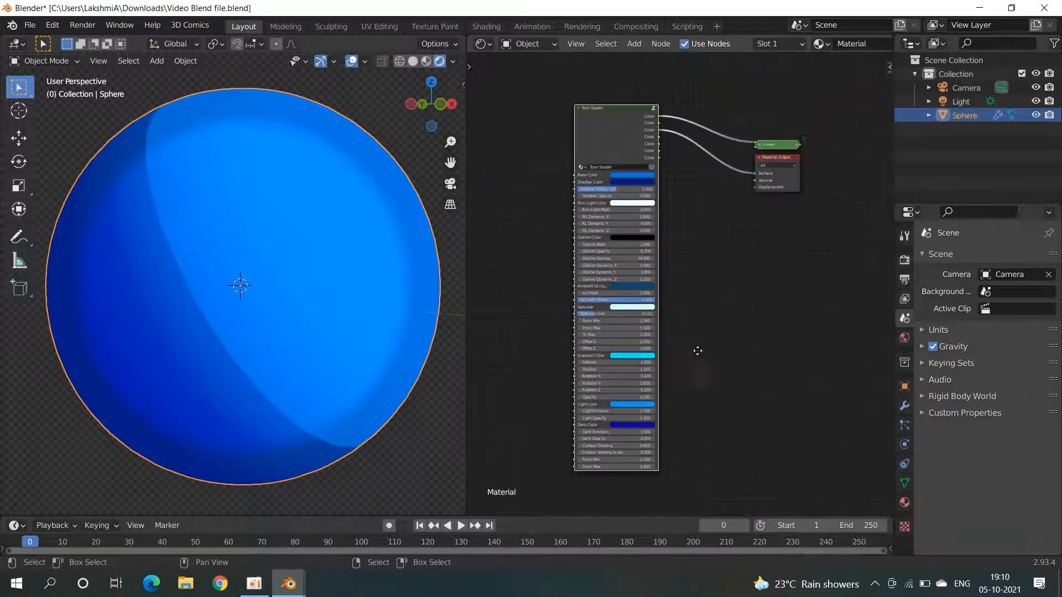
ctrl+right_drag(705, 150, 707, 193)
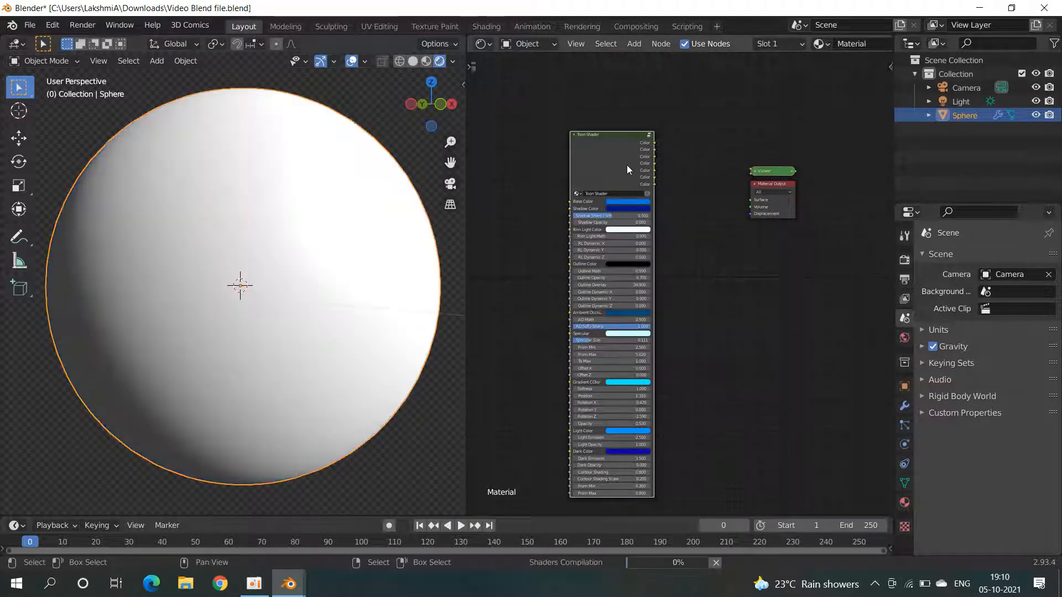
drag(626, 165, 589, 185)
Step: Switch to the Blender window with Matcap texture (1).blend and examine the matcap sphere from the camera view
mouse_move(289, 583)
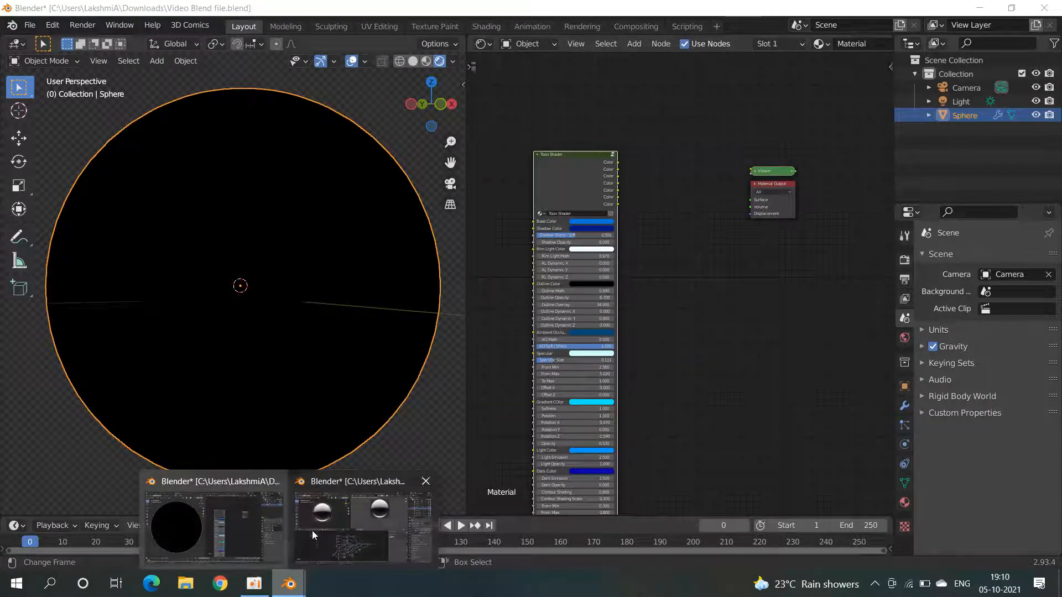
click(369, 544)
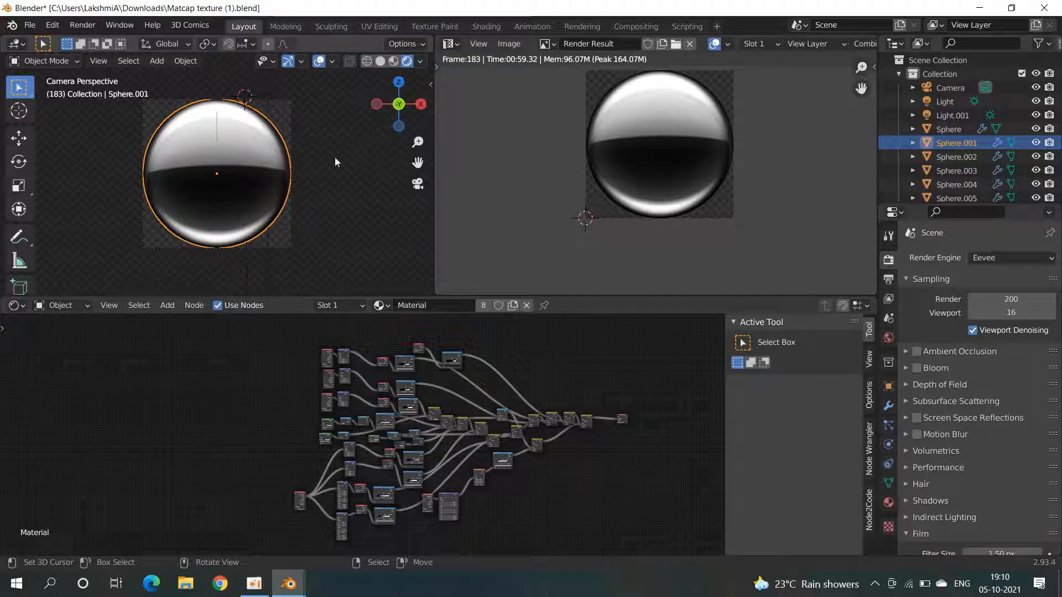
click(320, 171)
middle_drag(310, 168, 230, 207)
middle_drag(305, 190, 29, 184)
key(KP_0)
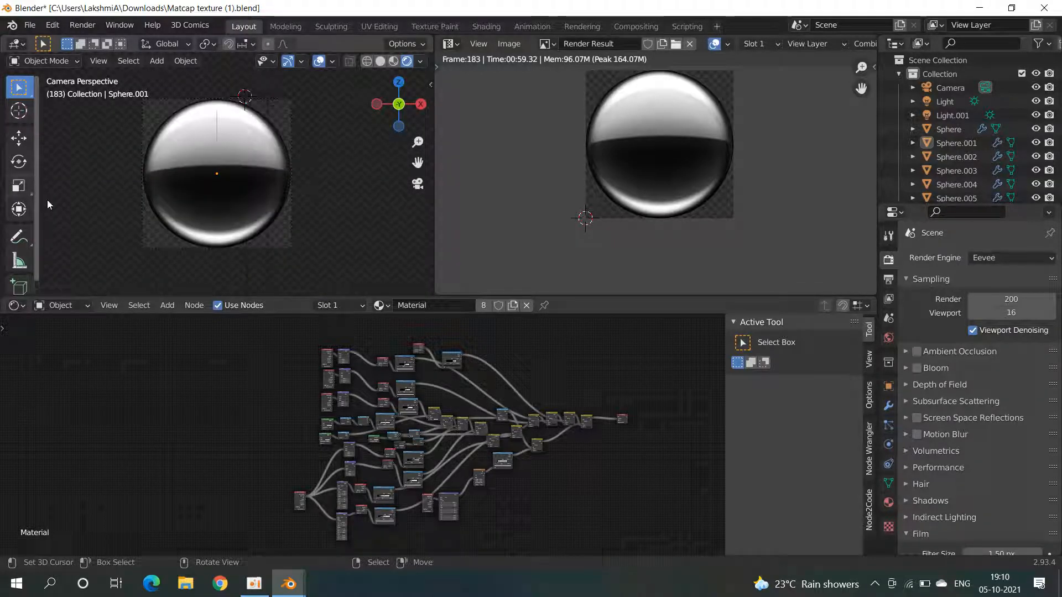
scroll(257, 137, up, 3)
scroll(314, 450, down, 2)
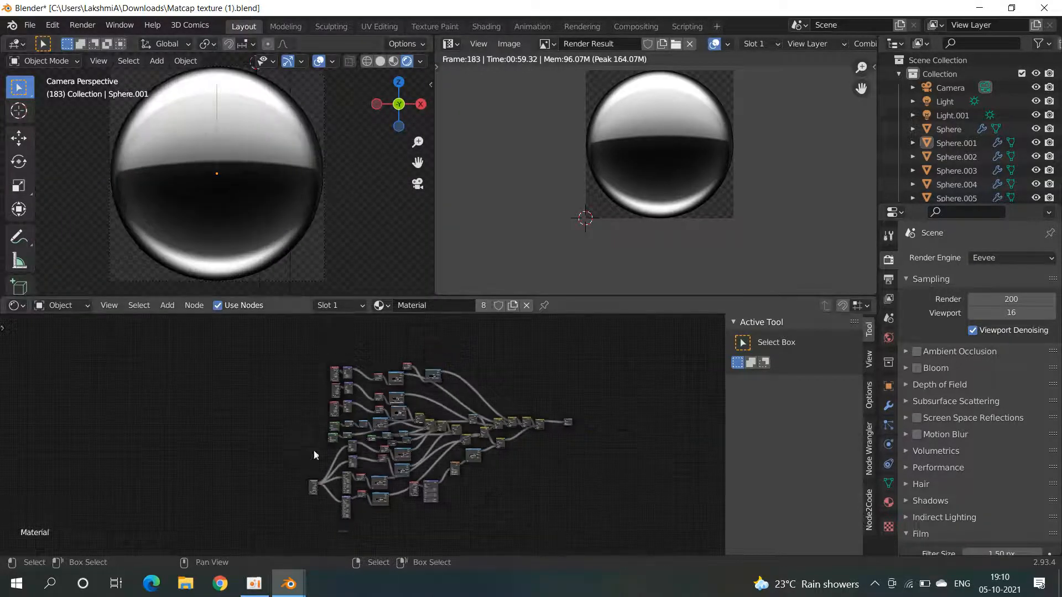
Step: Examine the matcap material's node tree, including its Texture Coordinate, Mapping, Layer Weight and ColorRamp branches
drag(268, 362, 316, 417)
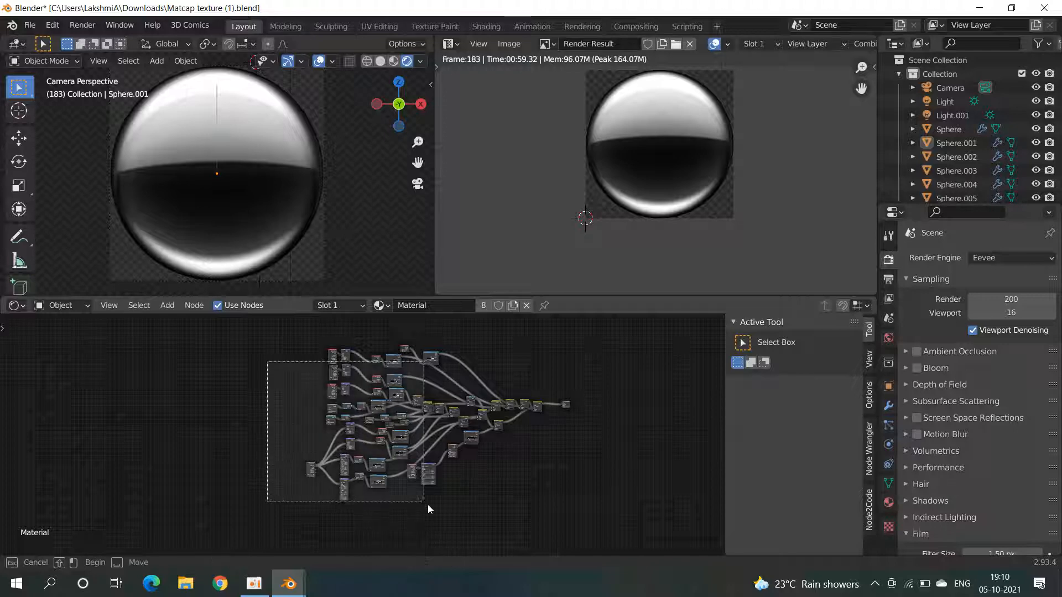
scroll(377, 408, up, 6)
scroll(466, 353, up, 5)
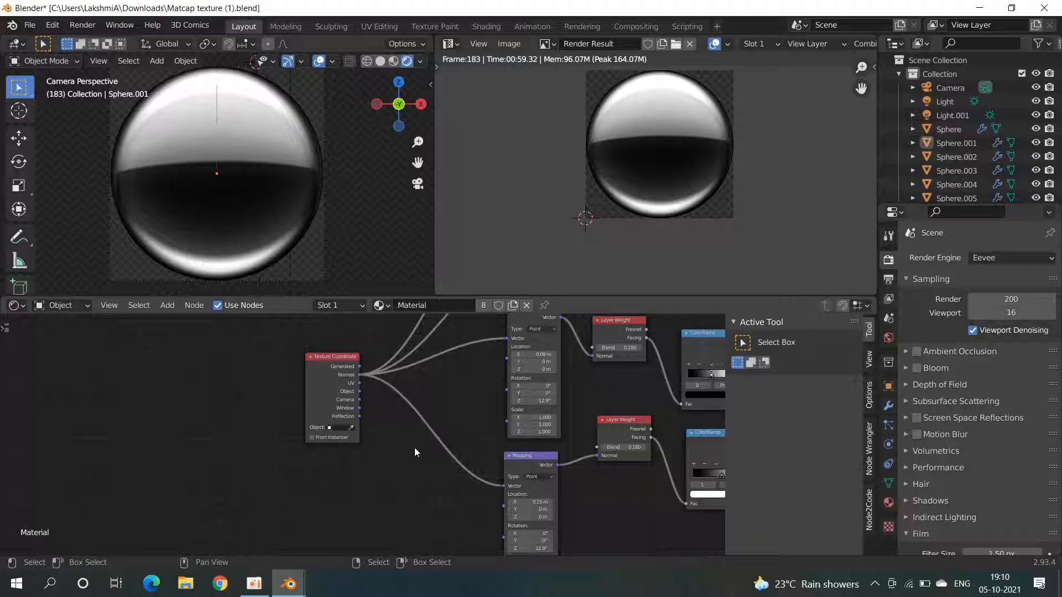
scroll(414, 447, down, 3)
scroll(442, 419, down, 3)
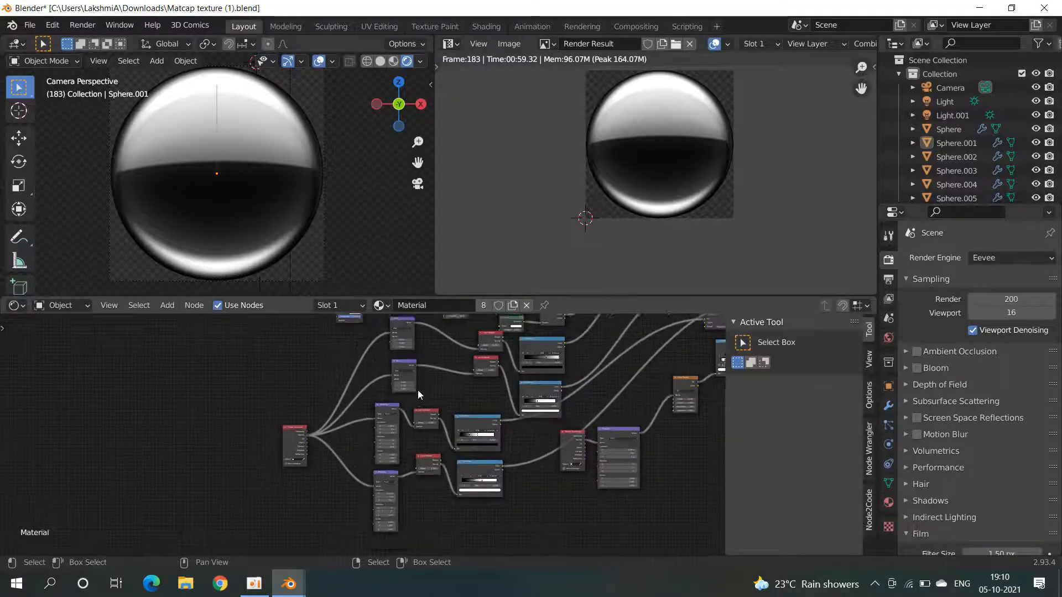
scroll(322, 188, down, 2)
Step: Compare the matcap sphere in the camera view with its image in the Render Result
mouse_move(322, 183)
middle_down()
mouse_move(298, 210)
mouse_move(331, 198)
middle_up()
key(KP_0)
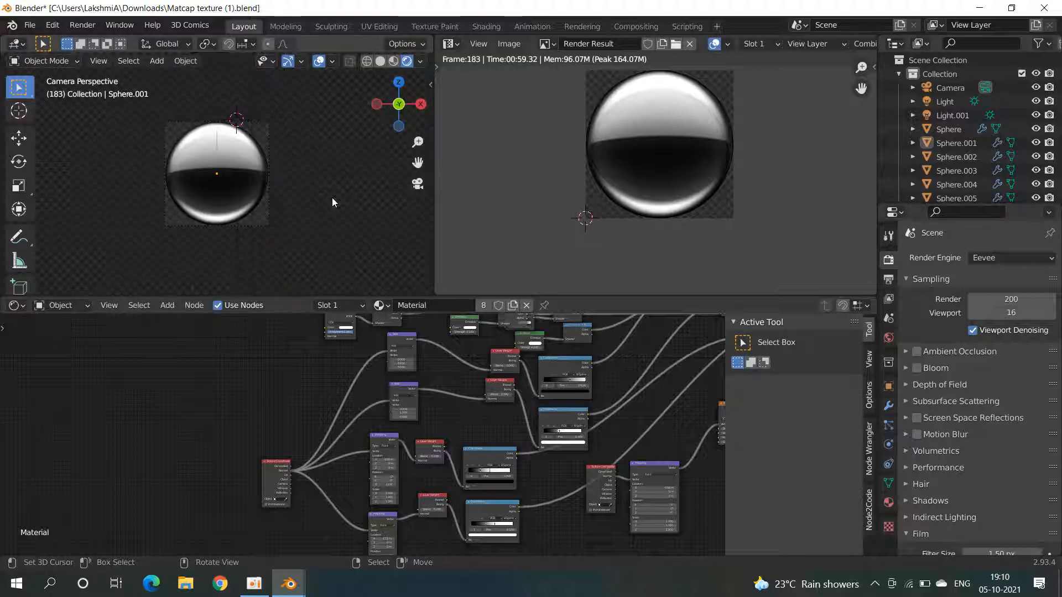
scroll(608, 188, up, 5)
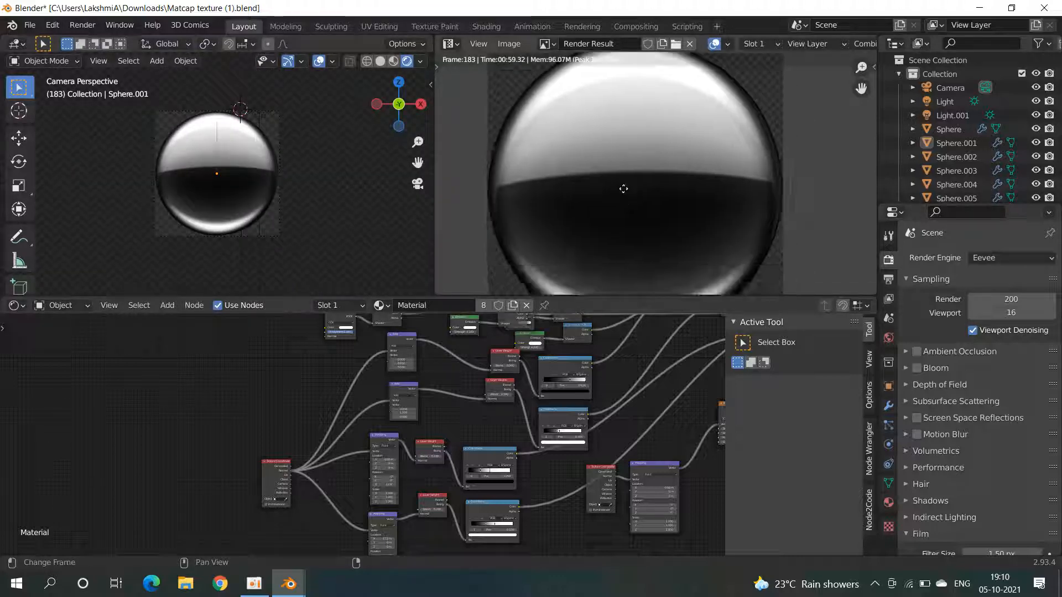
scroll(635, 195, down, 3)
middle_drag(334, 191, 150, 208)
scroll(301, 185, down, 3)
key(KP_0)
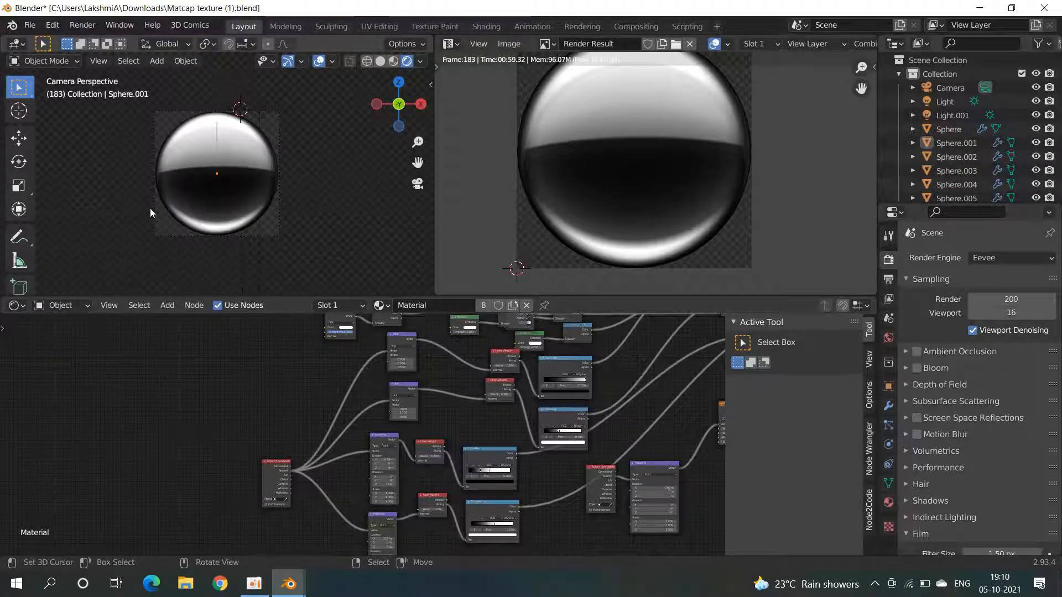
scroll(243, 202, up, 4)
click(280, 180)
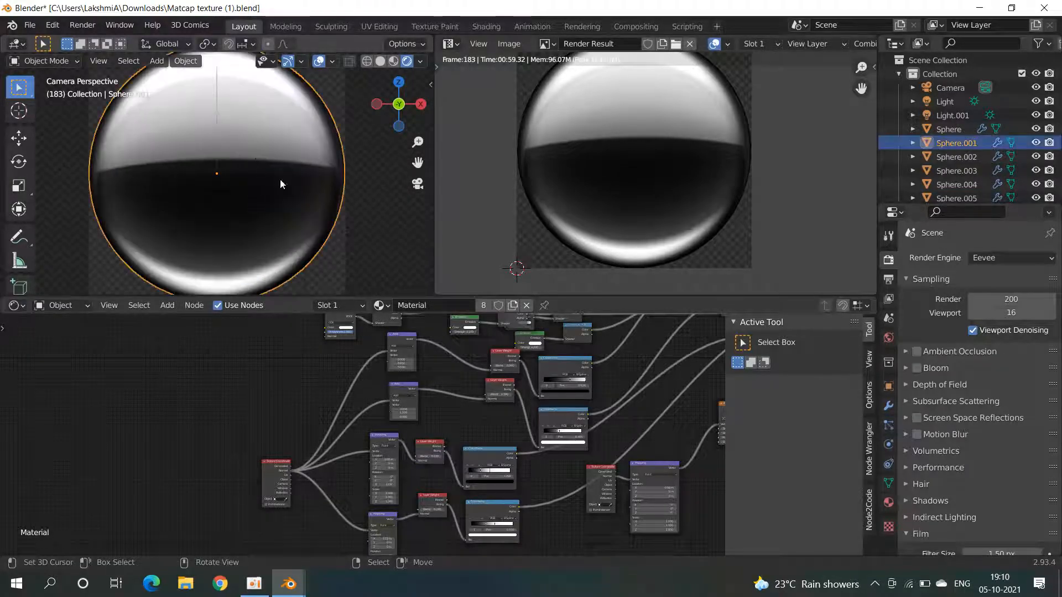
click(355, 158)
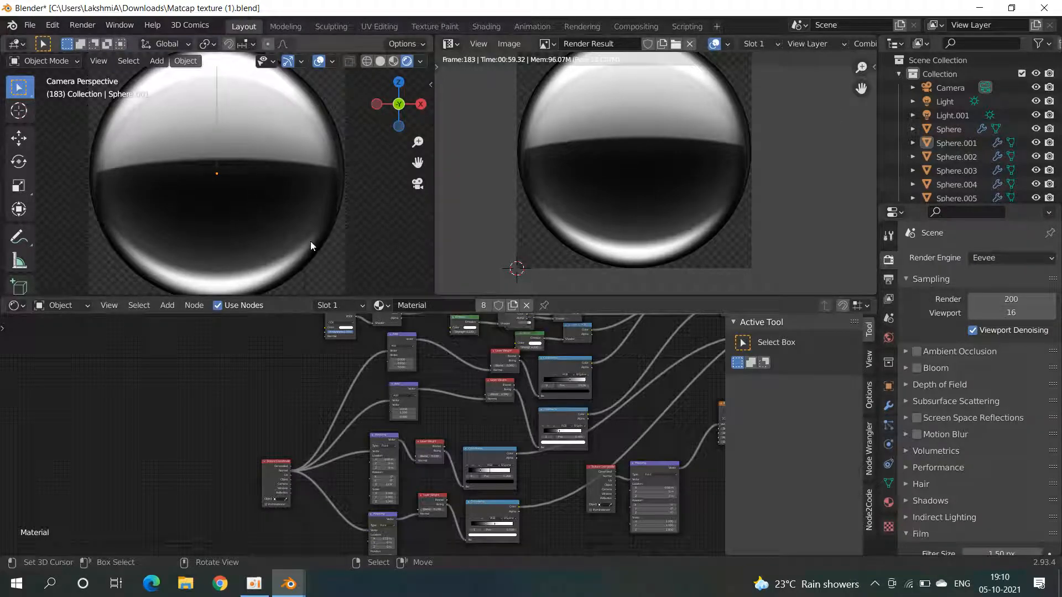
scroll(585, 188, down, 2)
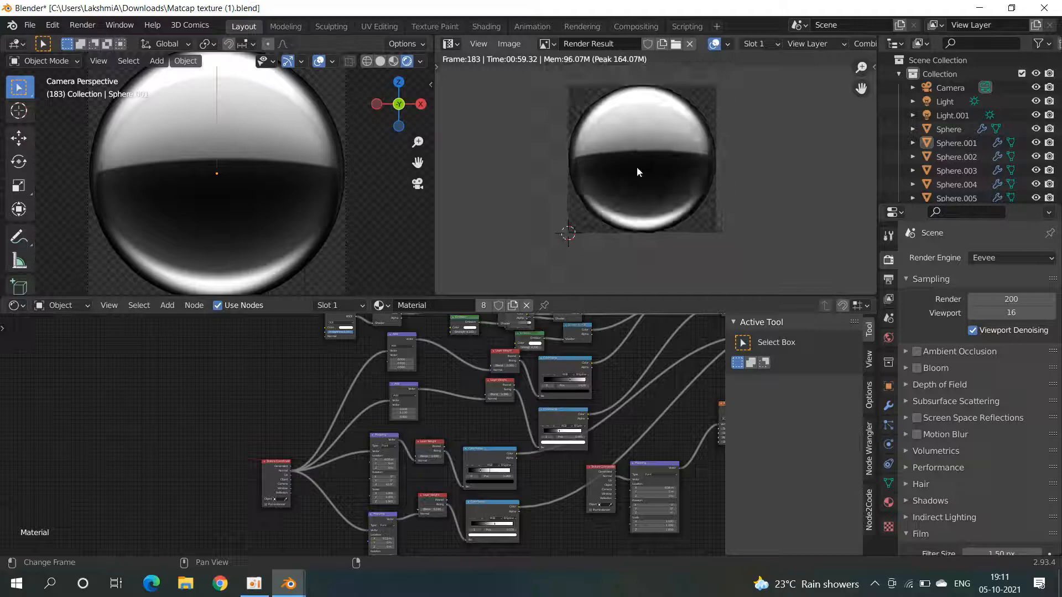
Step: Return to the Video Blend file window, add an Image Texture node above the Toon Shader node and preview it through the viewer
mouse_move(288, 583)
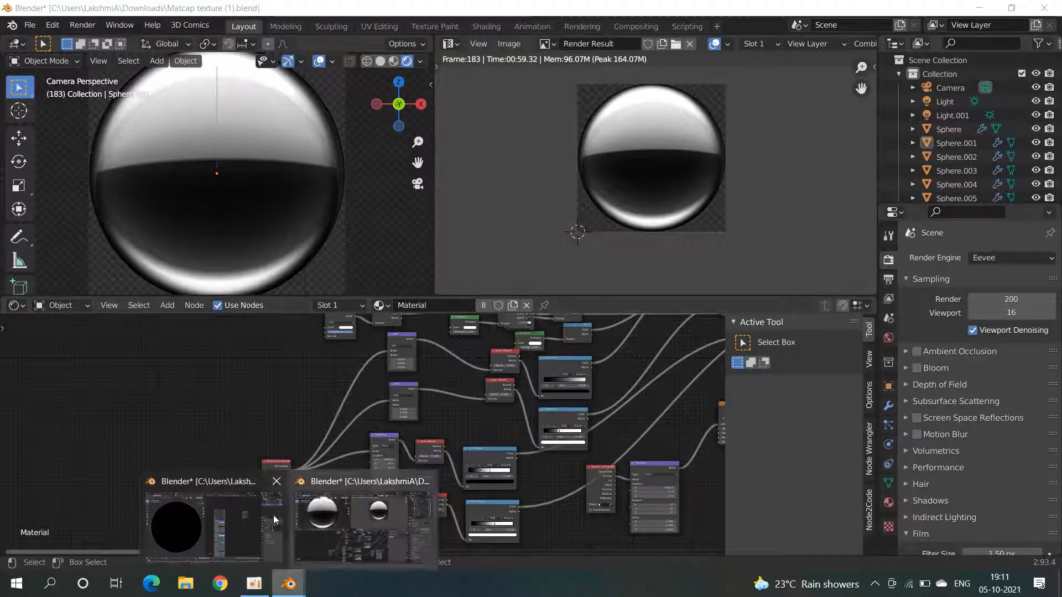
click(221, 499)
middle_drag(622, 271, 654, 331)
drag(638, 214, 654, 257)
key(shift+a)
click(599, 167)
text(im)
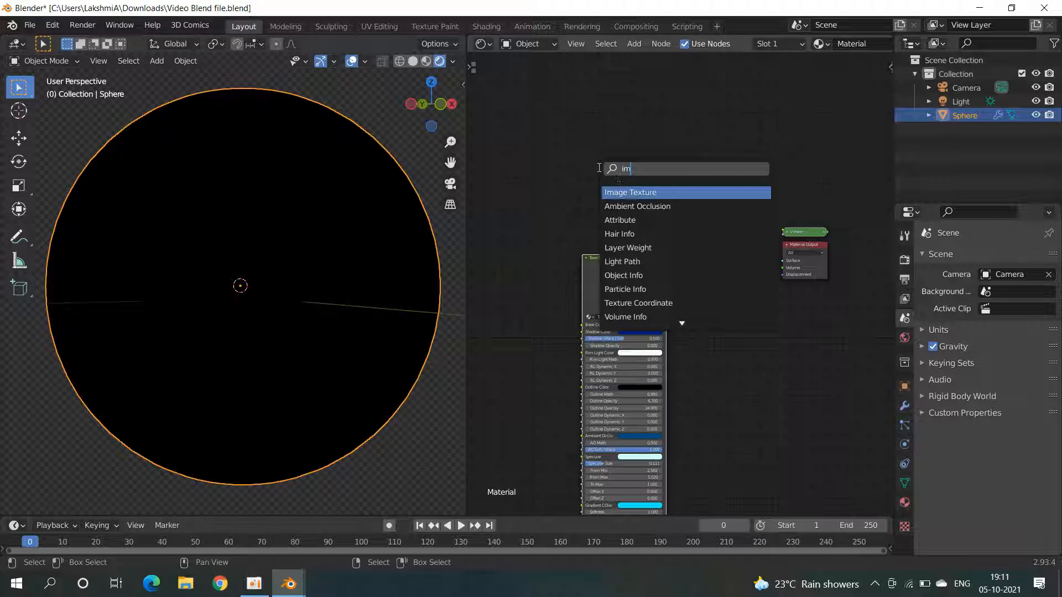
click(625, 189)
click(618, 181)
ctrl+shift+click(618, 182)
Step: Load Matcap Texture .png from the Pictures folder into the Image Texture node
click(648, 192)
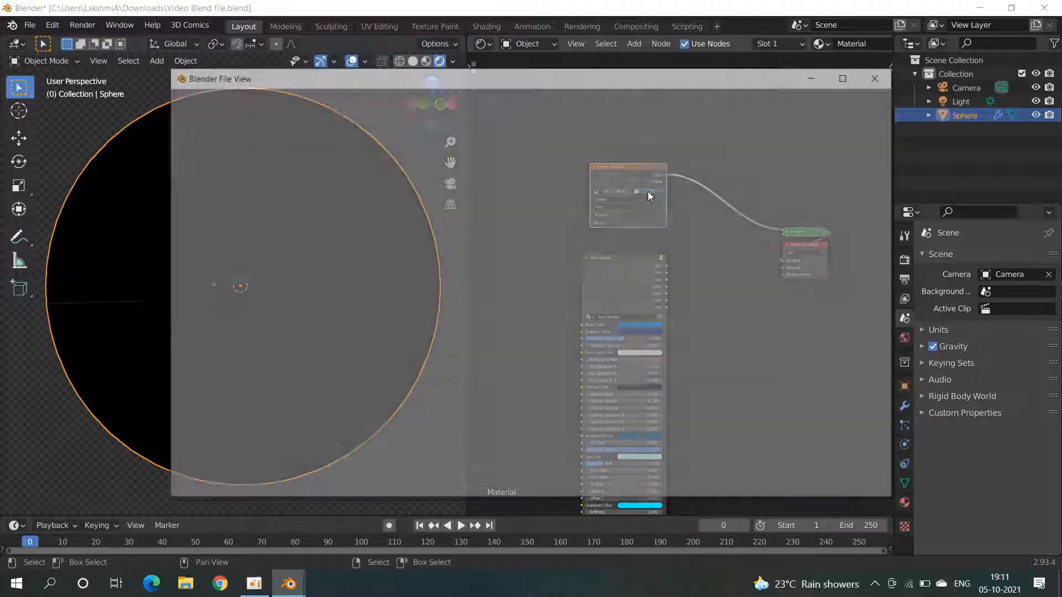
click(240, 268)
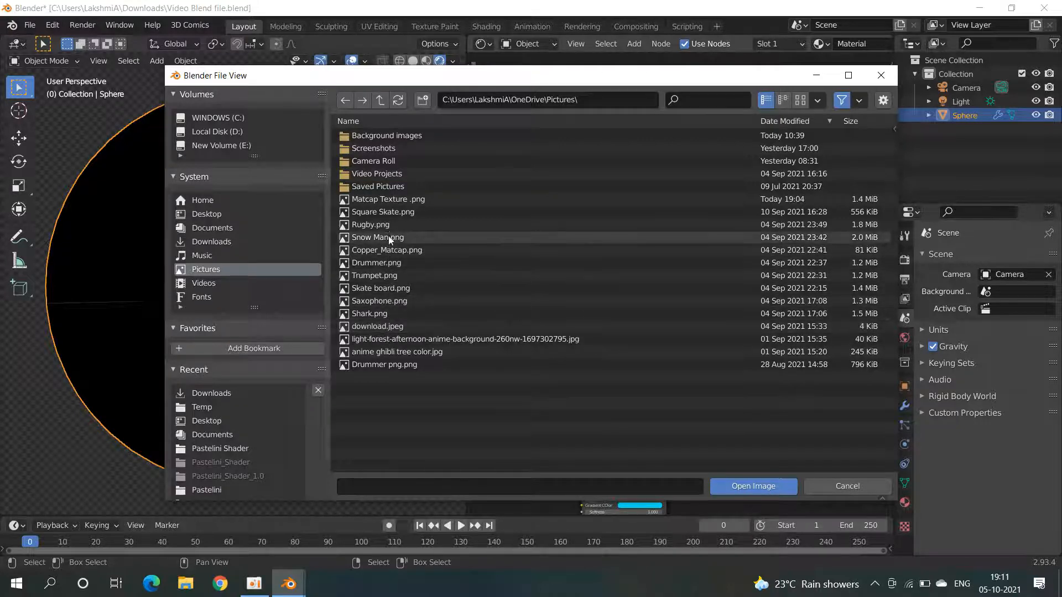
double_click(388, 199)
mouse_move(443, 243)
middle_down()
mouse_move(363, 279)
mouse_move(286, 240)
mouse_move(113, 252)
mouse_move(388, 251)
mouse_move(34, 260)
middle_up()
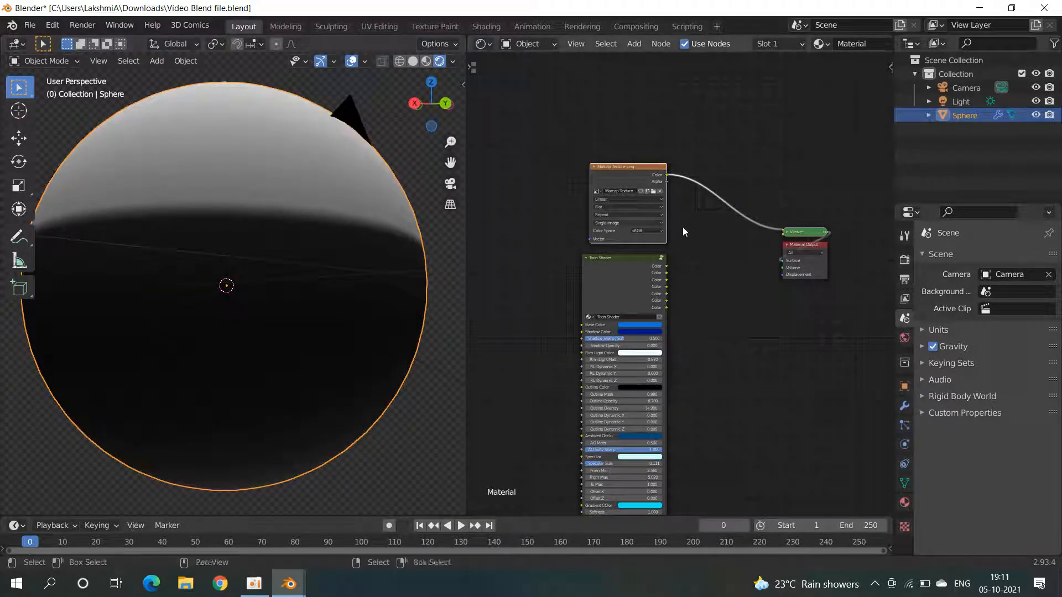
Step: Add Texture Coordinate and Mapping nodes to the matcap image texture, and feed the Mapping vector from the Normal output
key(ctrl+t)
middle_drag(595, 272, 782, 309)
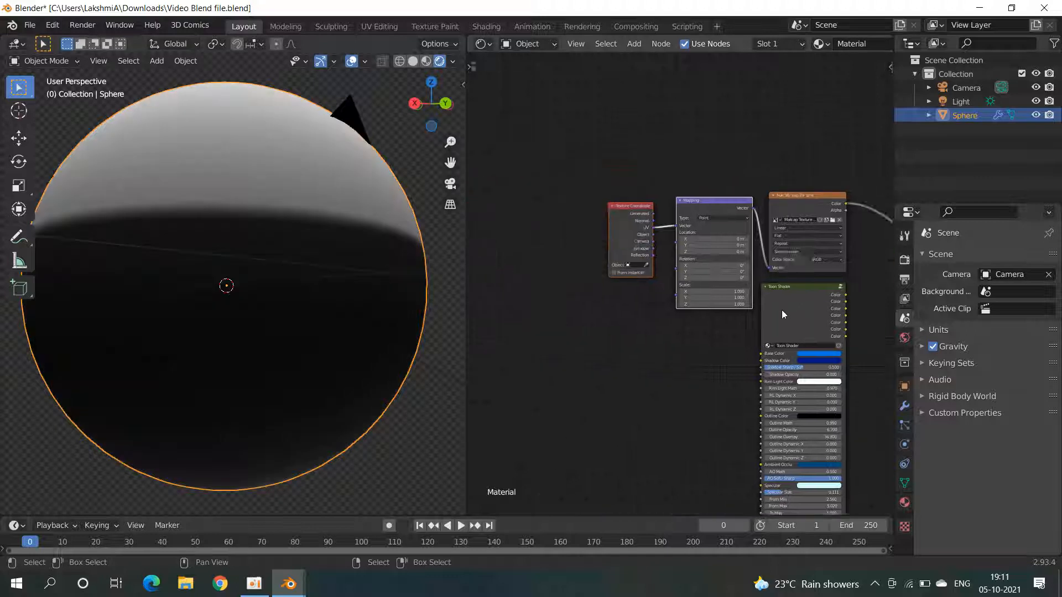
scroll(594, 233, up, 4)
middle_drag(339, 301, 102, 232)
drag(634, 174, 683, 184)
Step: Insert a Vector Transform node between the Texture Coordinate and Mapping nodes, converting the vector from World to Camera
key(shift+a)
click(642, 135)
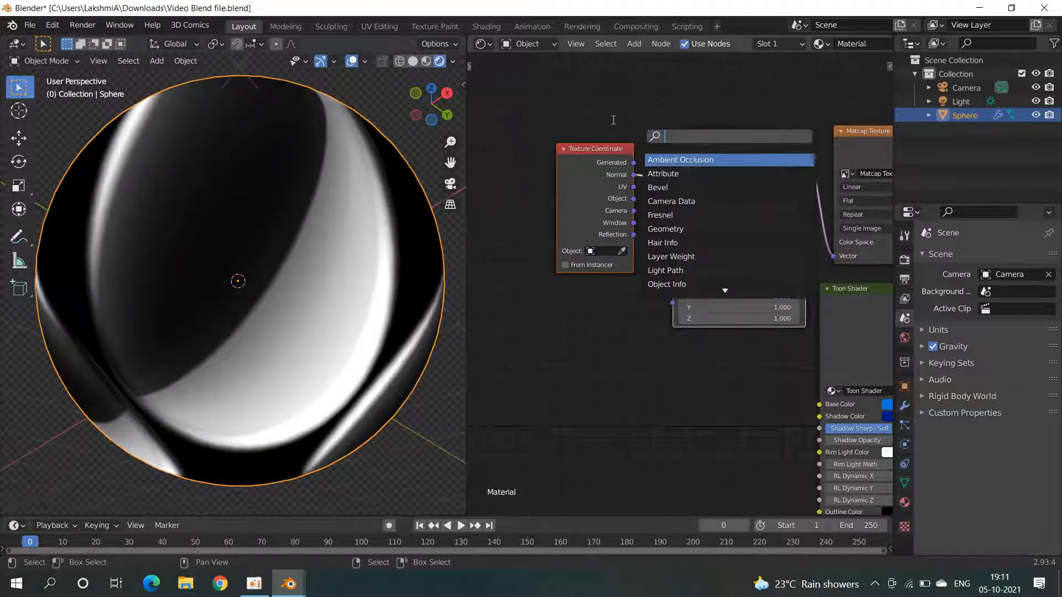
text(vect)
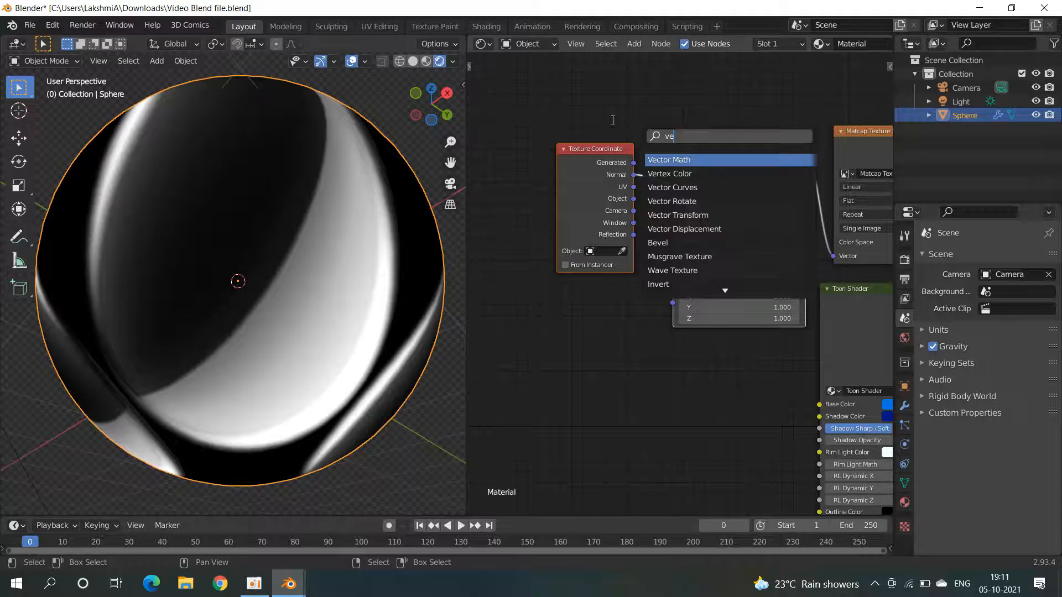
click(677, 200)
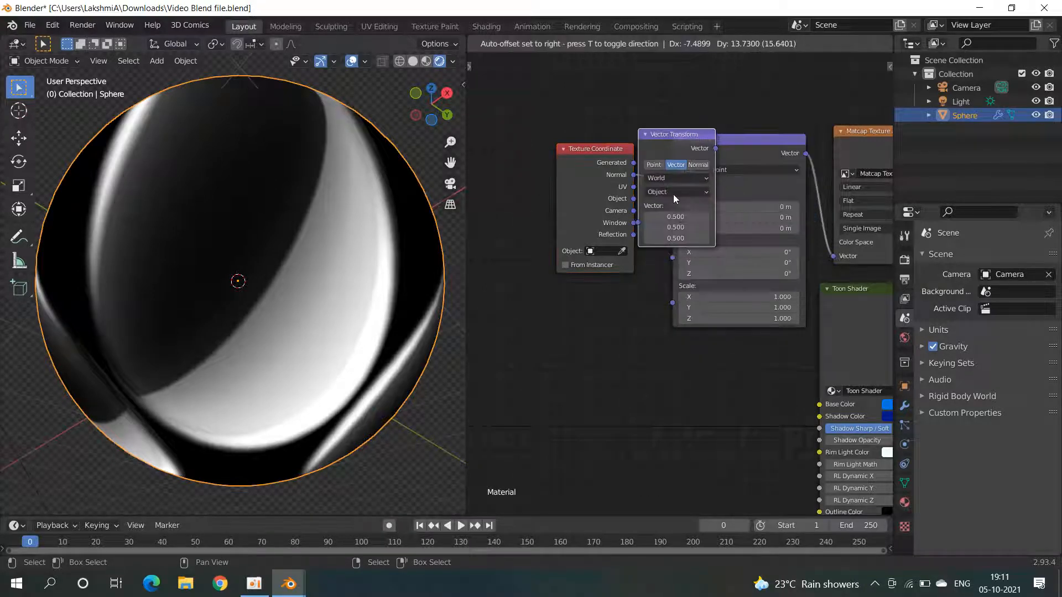
click(716, 160)
click(697, 191)
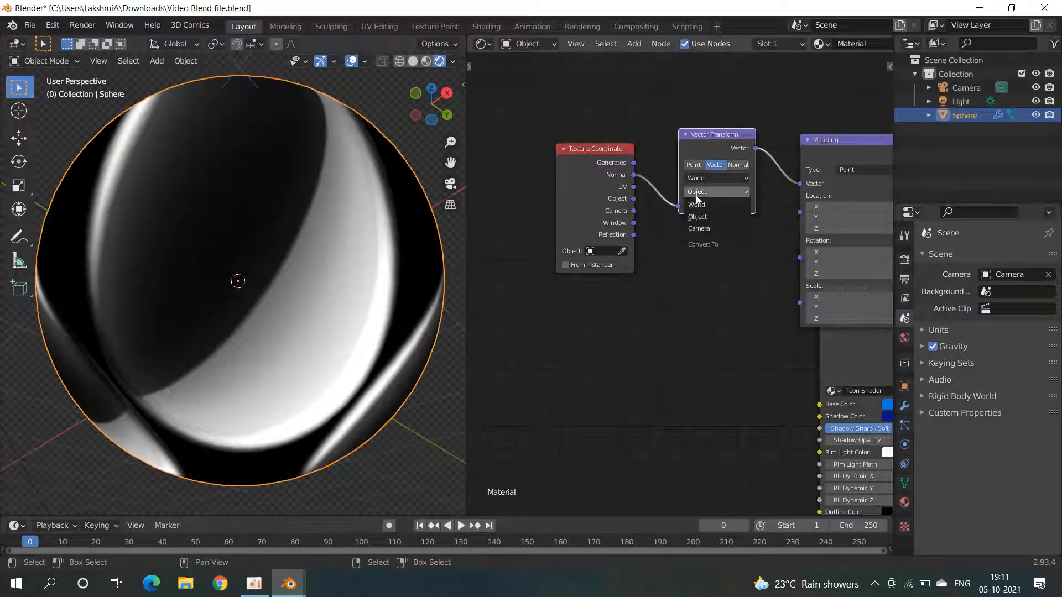
click(697, 229)
middle_drag(291, 289, 277, 263)
scroll(277, 264, down, 1)
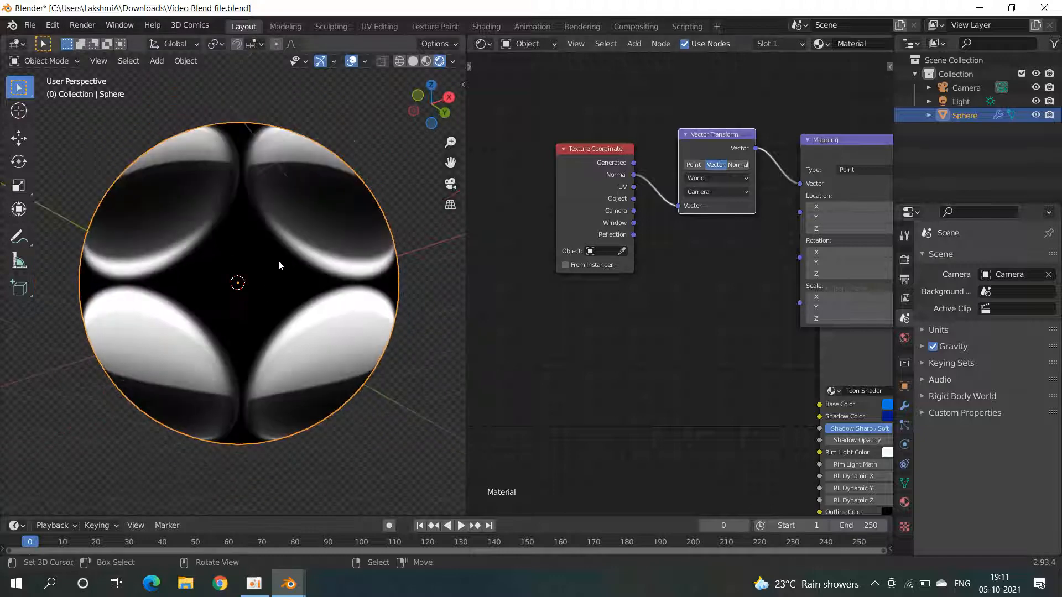
Step: Set the Mapping node's X and Y location to 0.5 m and its X and Y scale to 0.5
middle_drag(746, 266, 578, 303)
scroll(680, 284, up, 4)
drag(738, 229, 740, 244)
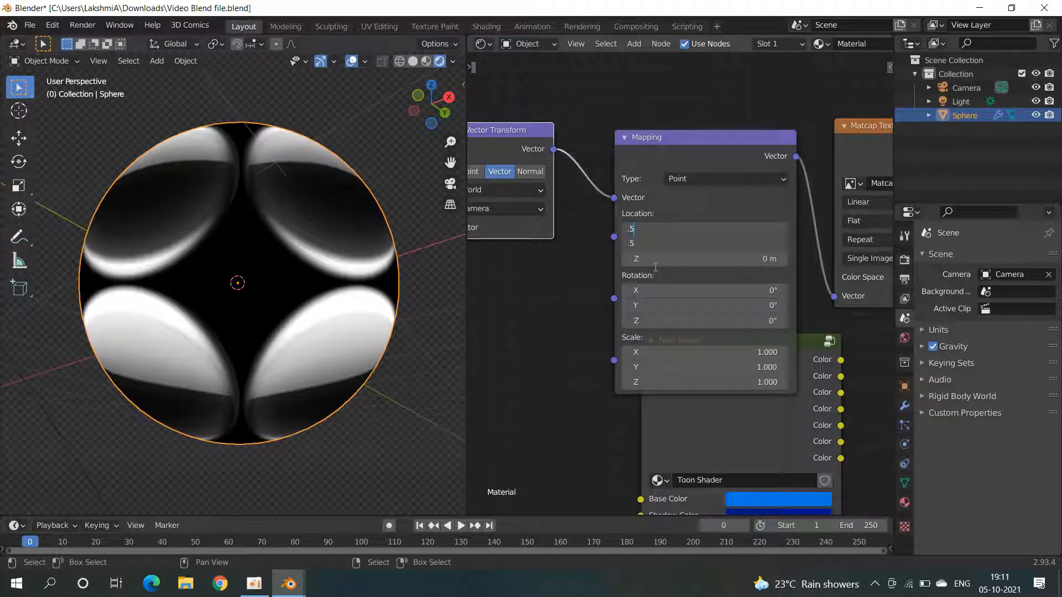
text(.5)
key(Return)
drag(745, 351, 746, 367)
text(.5)
key(Return)
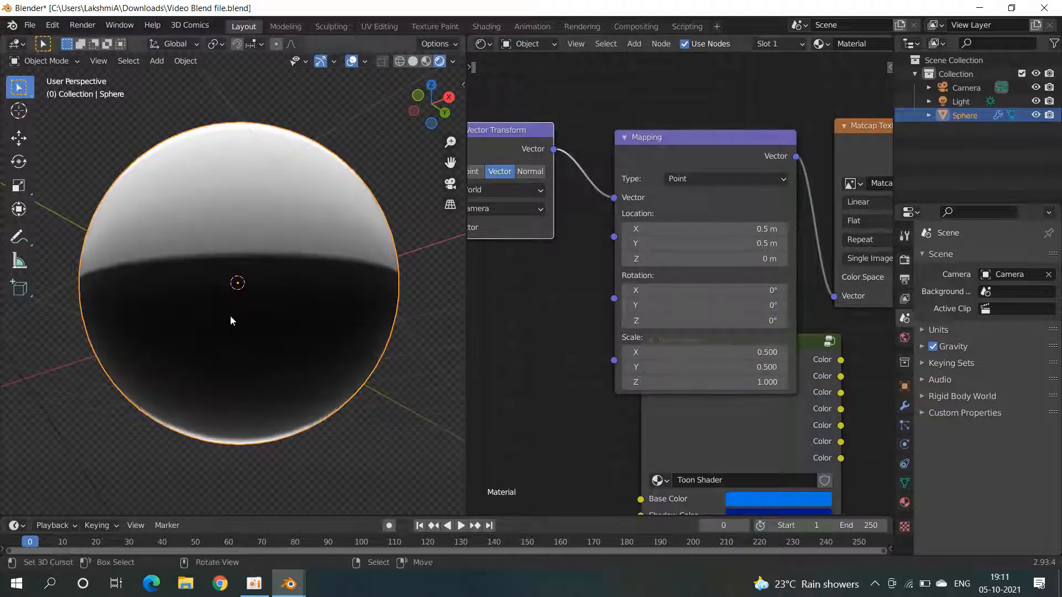
Step: Change the Mapping type to Texture, with X and Y location at 1 m and X and Y scale at 2
scroll(333, 190, down, 4)
scroll(332, 190, down, 2)
click(703, 179)
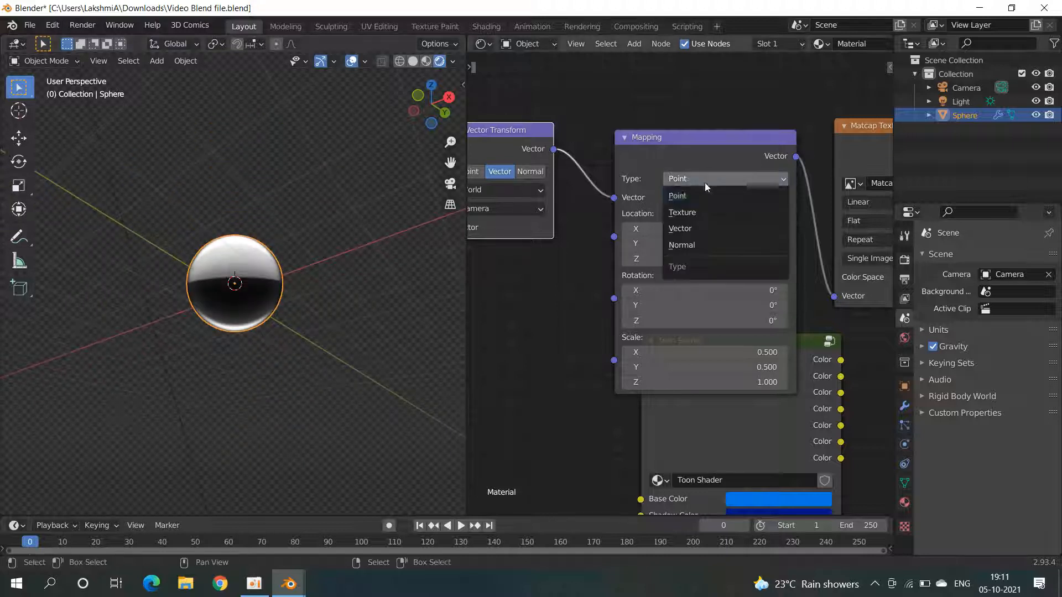
click(705, 211)
drag(673, 243, 674, 227)
text(1)
key(Return)
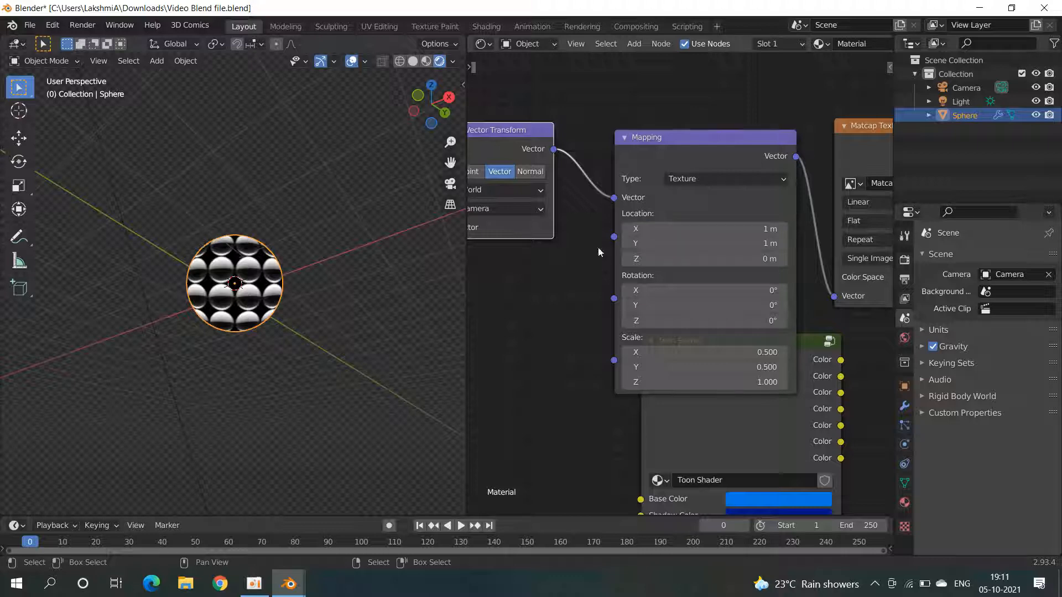
drag(630, 368, 630, 352)
text(2)
key(Return)
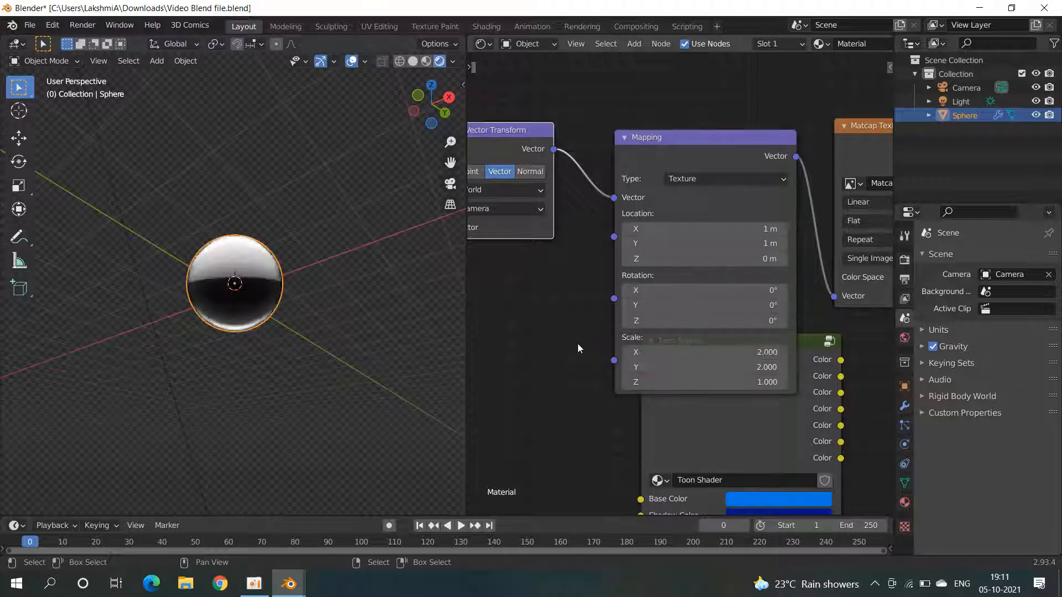
scroll(346, 249, up, 4)
click(378, 172)
middle_drag(379, 172, 261, 200)
scroll(315, 188, down, 3)
scroll(187, 200, down, 4)
scroll(261, 200, up, 4)
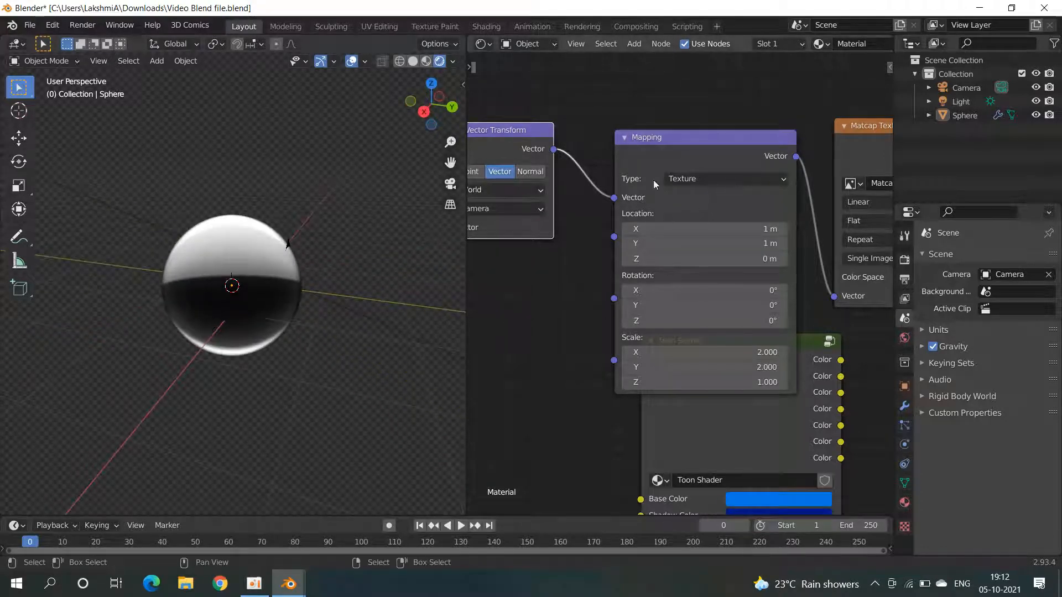
Step: Reposition the Mapping and matcap image texture nodes, and insert a Map Range node between the image texture and the Viewer
scroll(636, 169, down, 2)
middle_drag(622, 158, 557, 212)
drag(608, 212, 617, 128)
middle_drag(699, 172, 594, 165)
drag(694, 201, 720, 183)
middle_drag(628, 159, 500, 159)
key(shift+a)
click(684, 107)
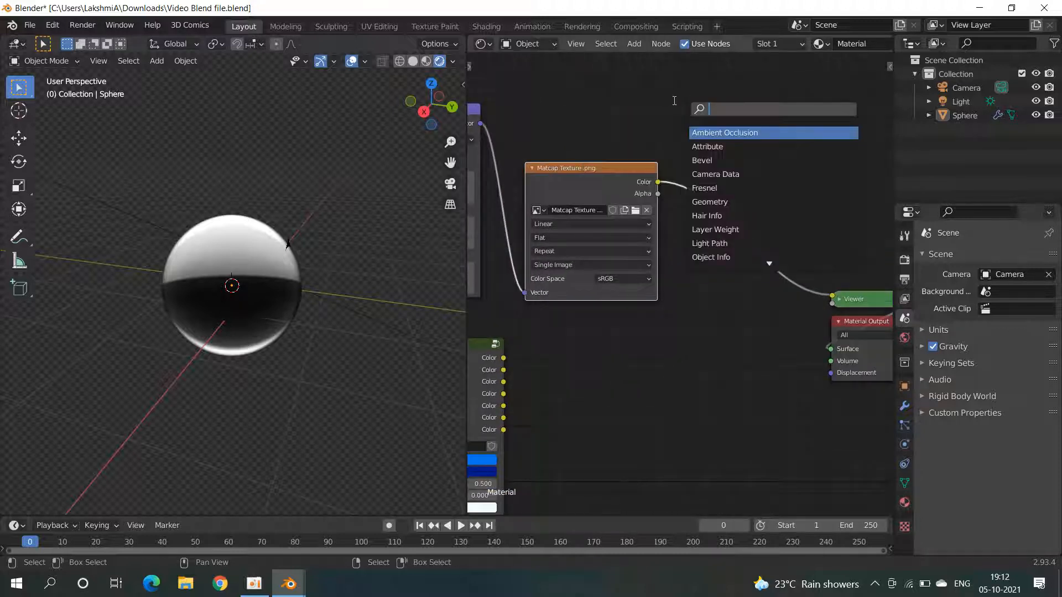
text(map)
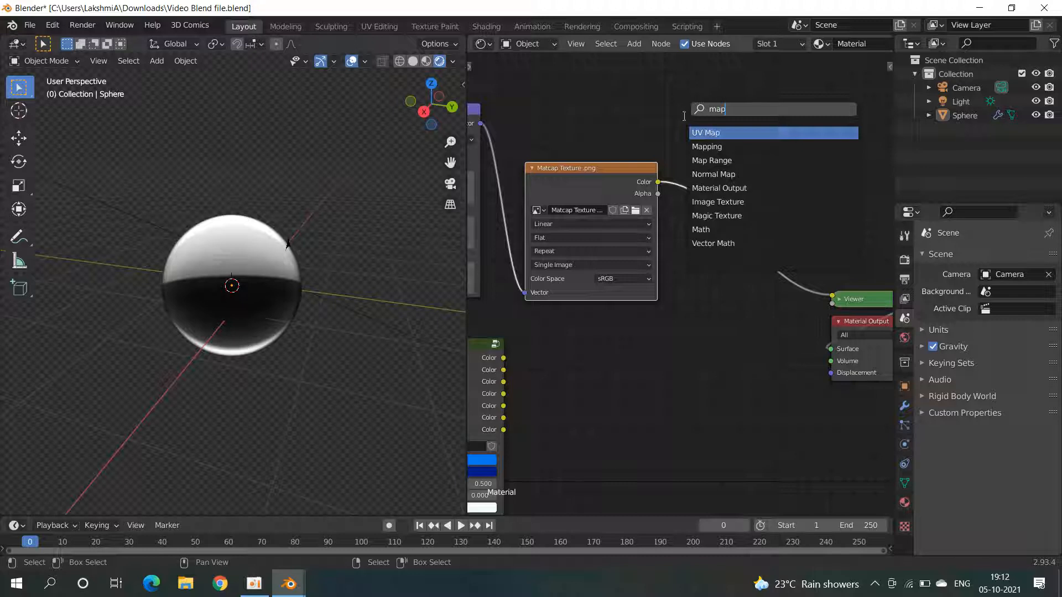
key(Return)
click(718, 119)
Step: Insert a MixRGB node after the Map Range node and feed the Map Range result into its Fac input
key(shift+a)
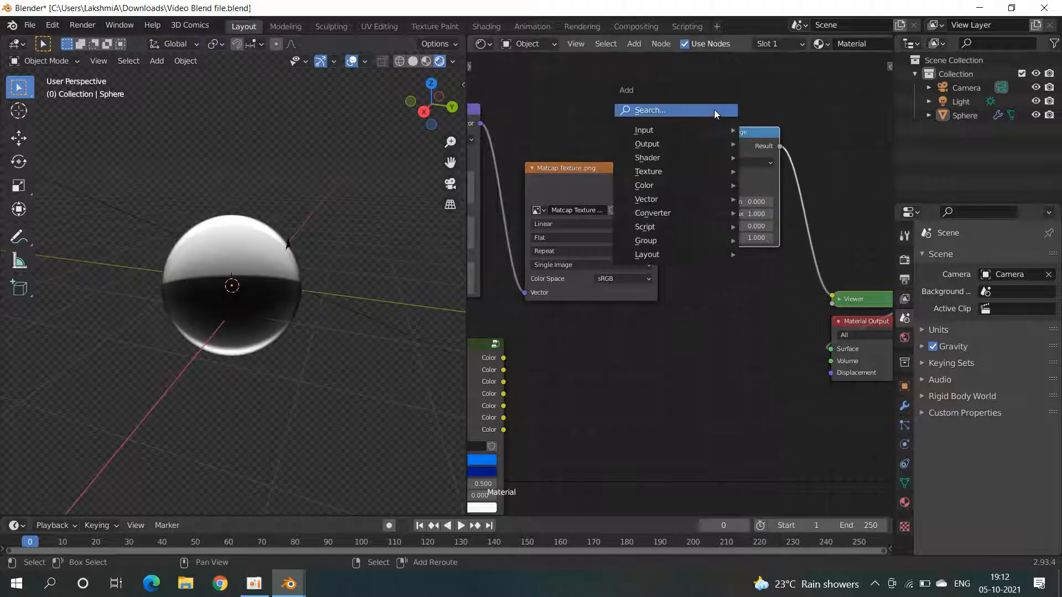
click(714, 110)
text(mix)
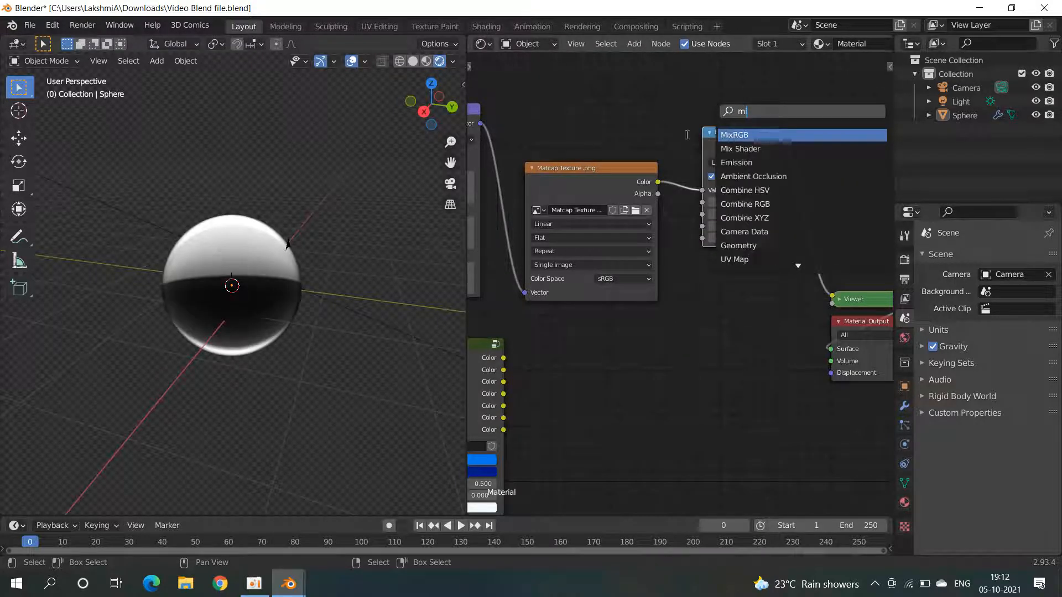
key(Return)
click(819, 152)
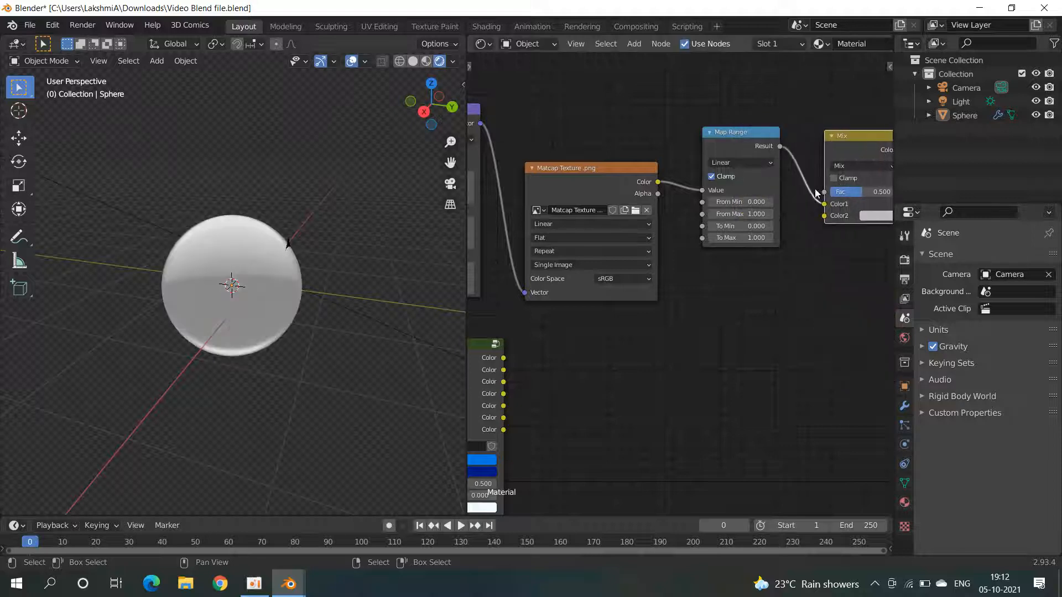
middle_drag(818, 194, 701, 200)
drag(738, 210, 737, 197)
Step: Set the Mix node's Color1 to black and Color2 to white
click(794, 210)
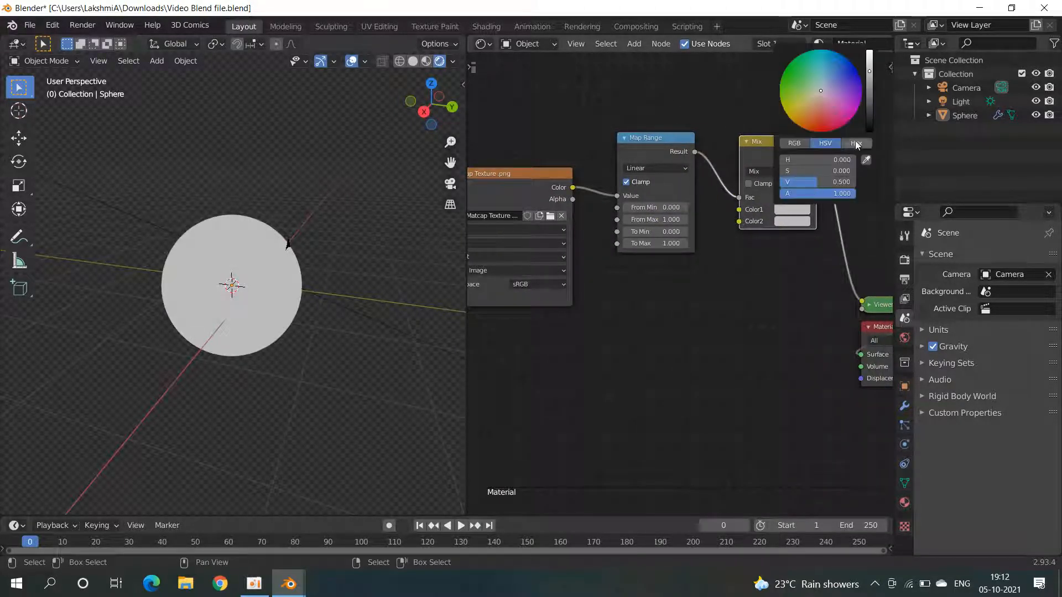
drag(869, 78, 869, 131)
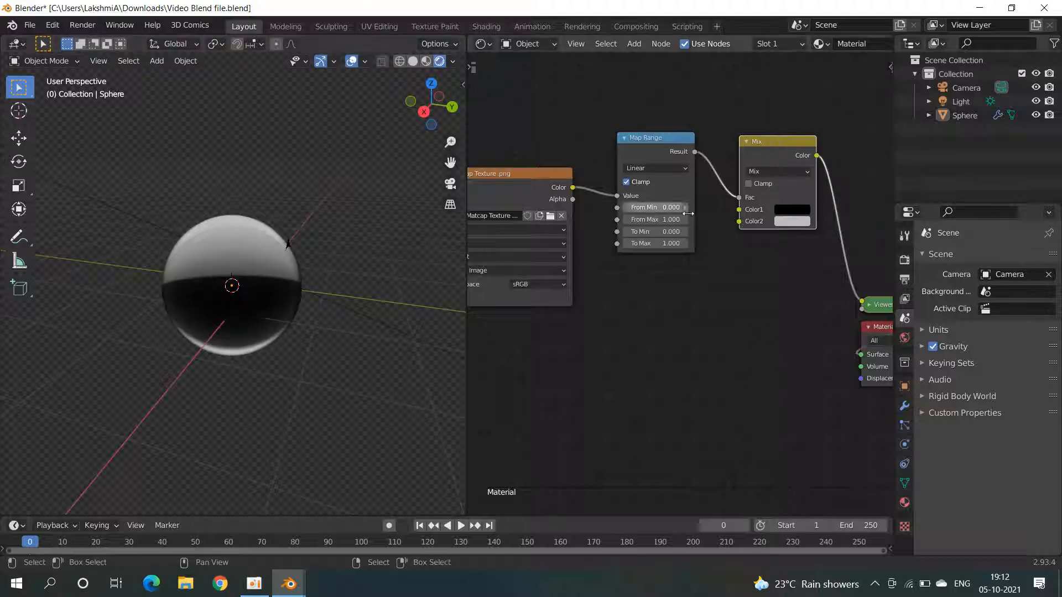
click(806, 221)
drag(869, 89, 869, 63)
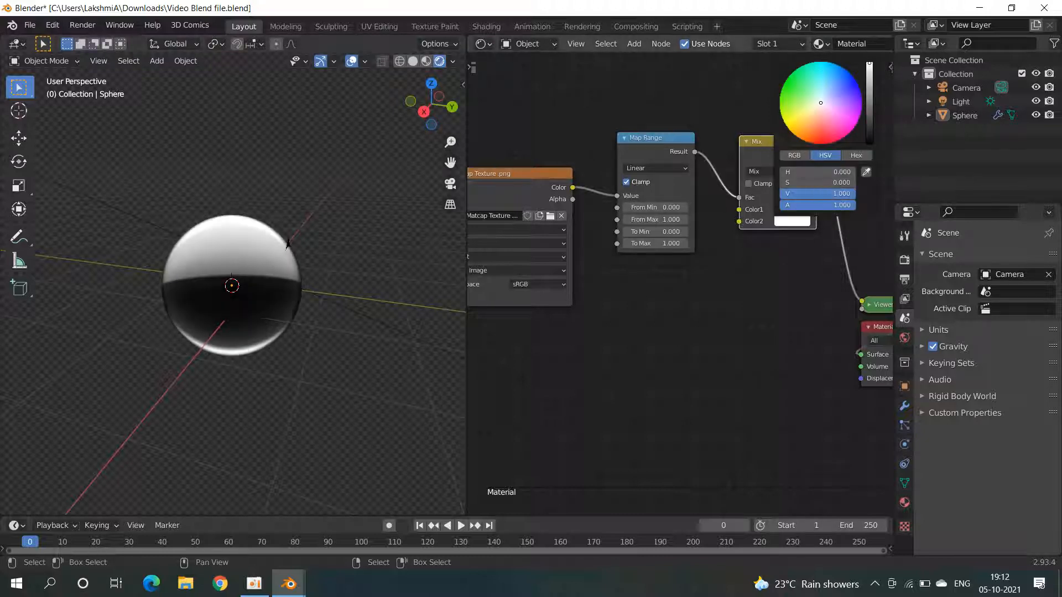
Step: Compare the sphere's shading with the original sphere in the Matcap texture (1) file window, and return to the Video Blend file
scroll(137, 304, up, 3)
middle_drag(138, 304, 139, 277)
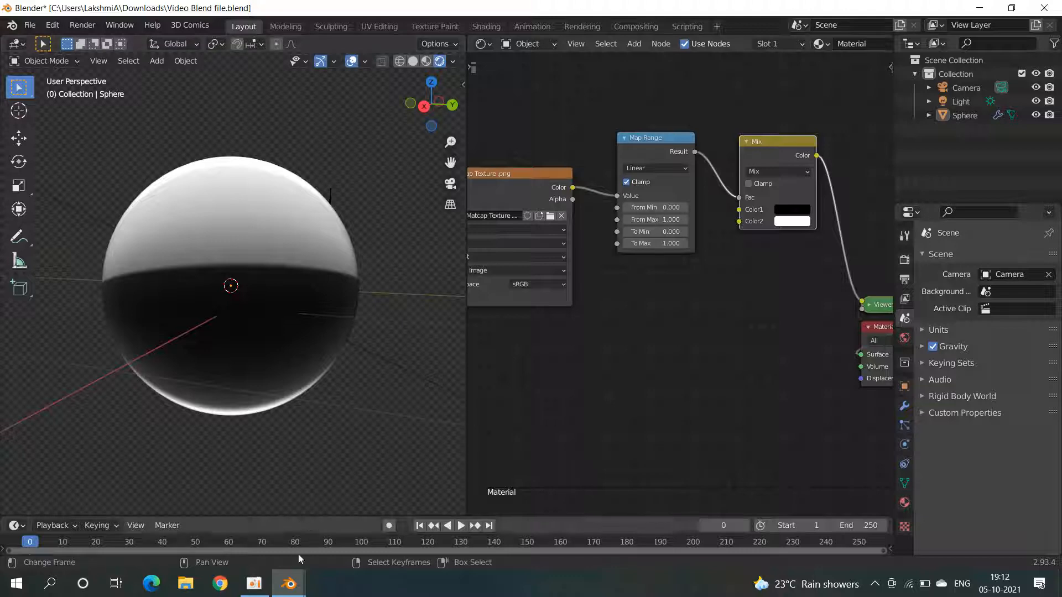
mouse_move(289, 584)
click(328, 533)
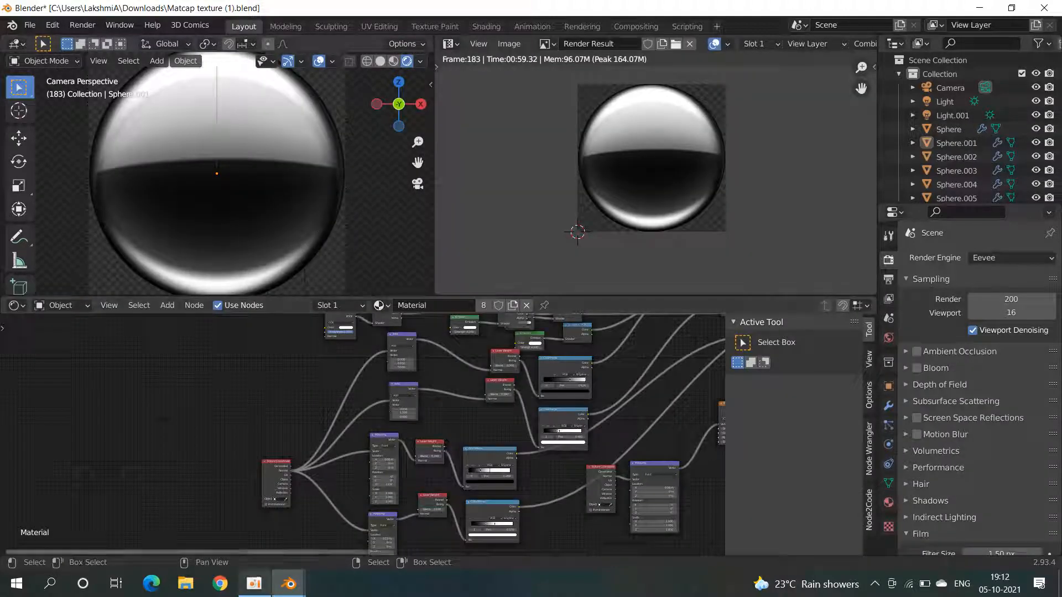
click(230, 526)
scroll(263, 360, up, 1)
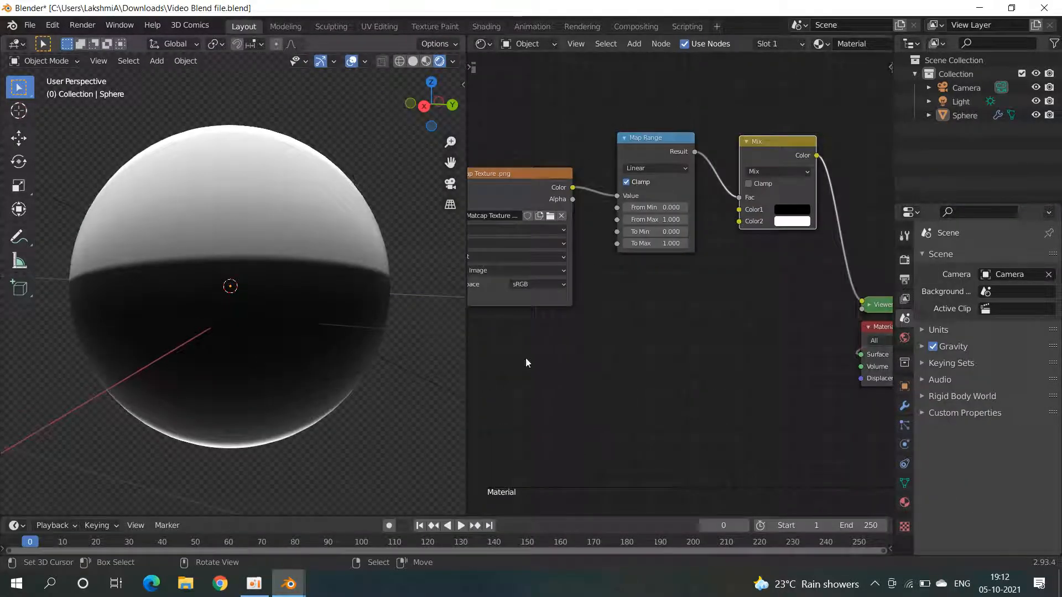
middle_drag(550, 382, 589, 417)
scroll(311, 380, down, 3)
middle_drag(311, 381, 302, 401)
middle_drag(643, 328, 642, 364)
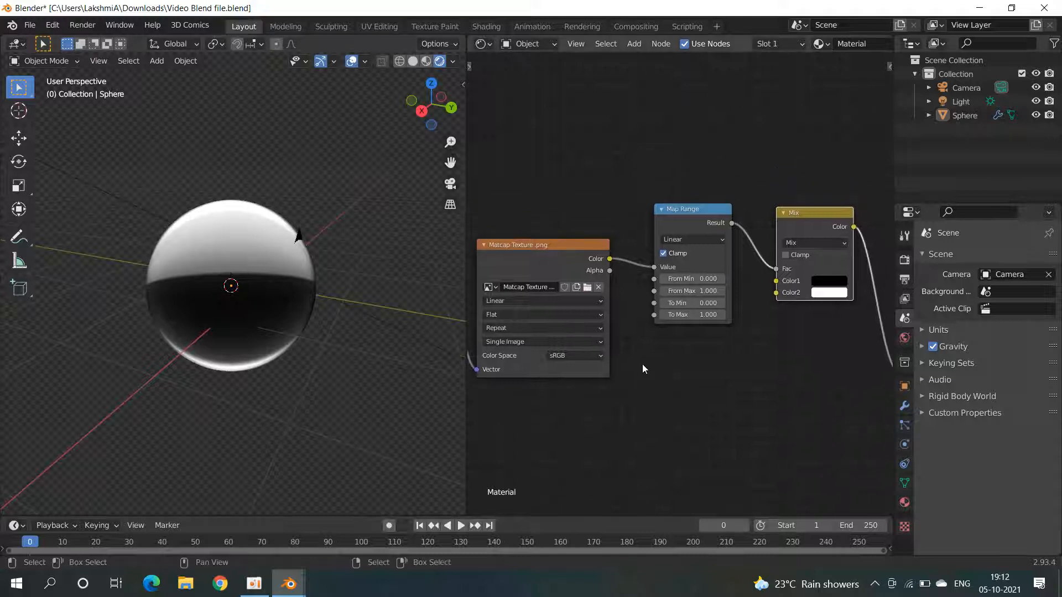
Step: Try the Box, Sphere and Tube projections on the matcap image texture, and restore the Flat projection
scroll(642, 364, up, 4)
middle_drag(509, 254, 651, 210)
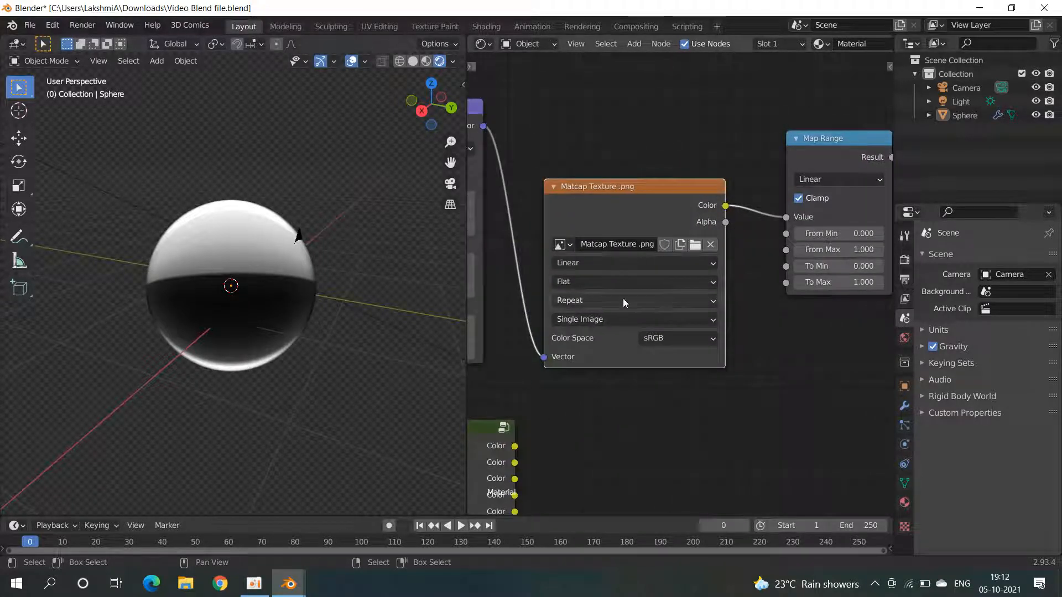
click(626, 281)
click(602, 314)
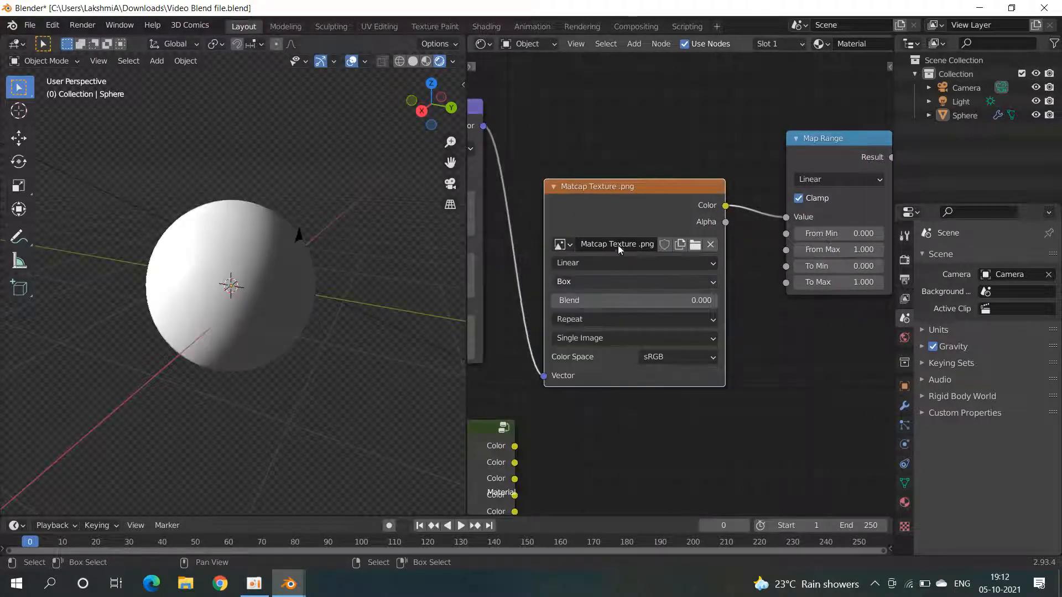
click(622, 281)
click(599, 327)
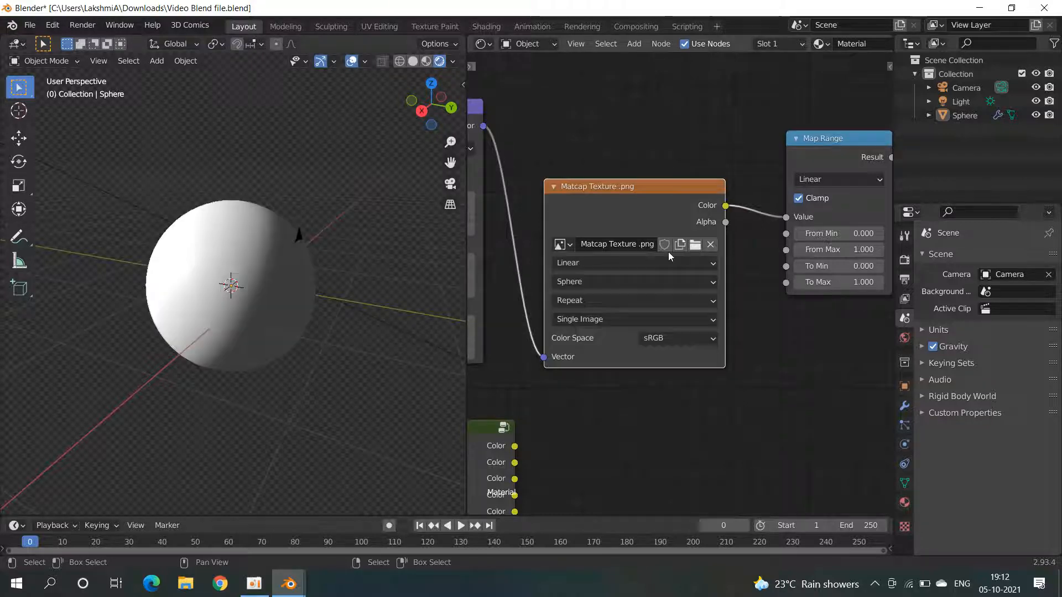
click(637, 277)
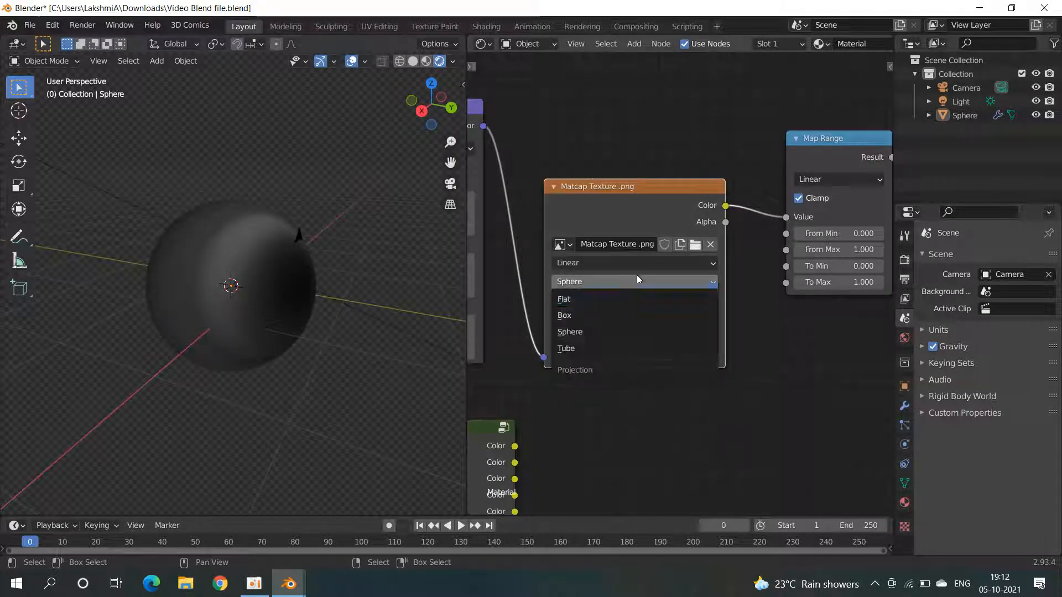
click(609, 357)
click(606, 288)
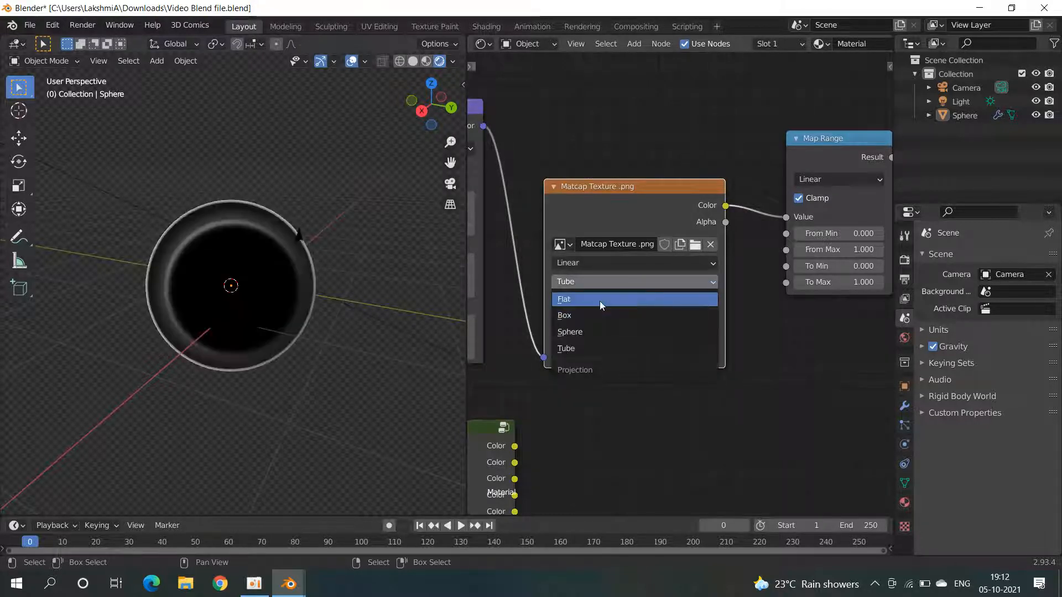
click(599, 300)
Step: Try the Non-Color, Raw and sRGB color spaces on the matcap image texture, and set it to Filmic Log
click(644, 336)
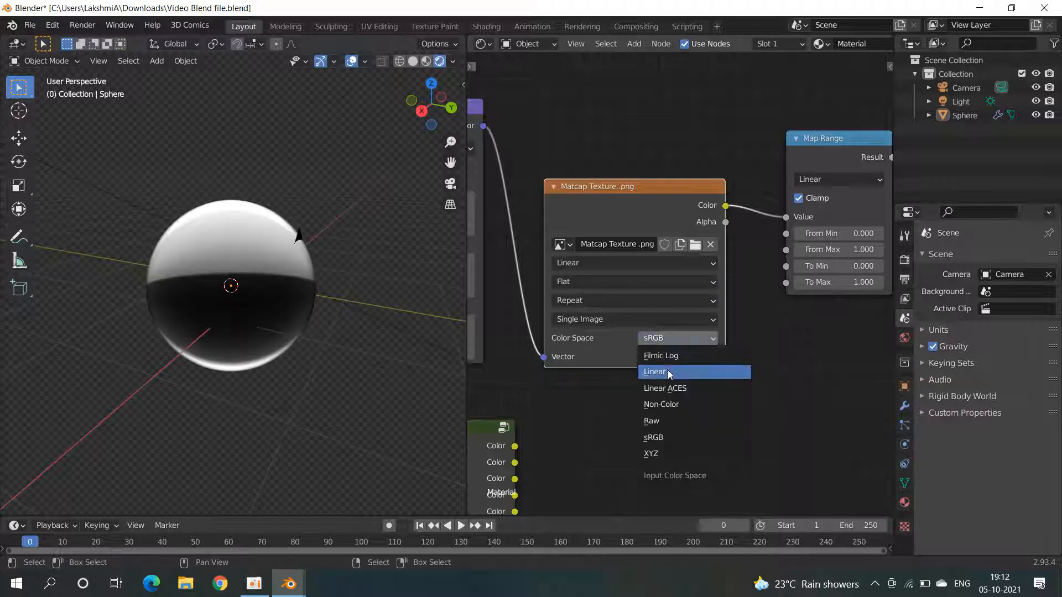
click(670, 406)
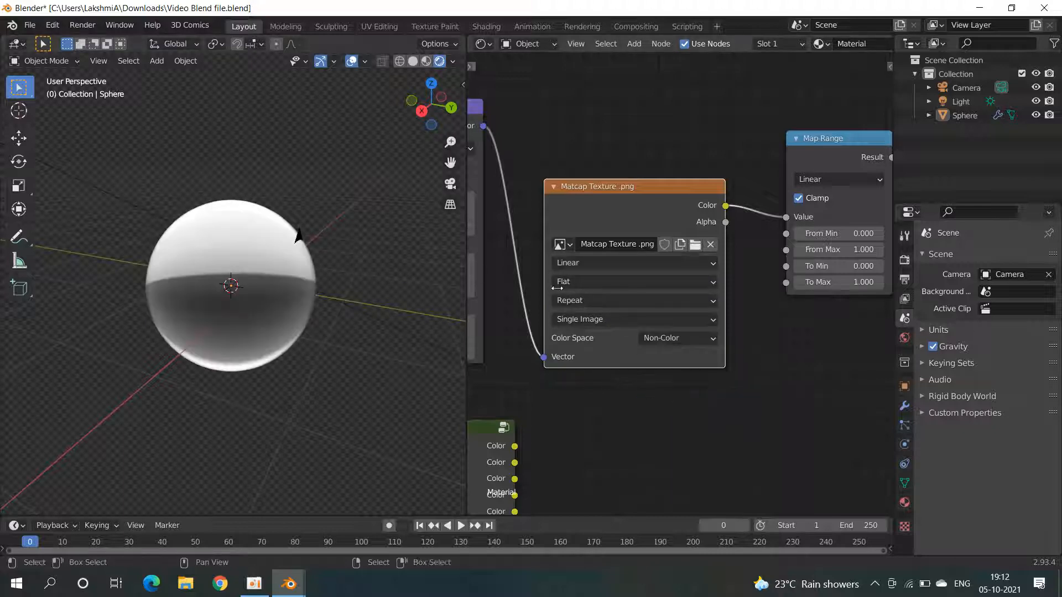
click(654, 336)
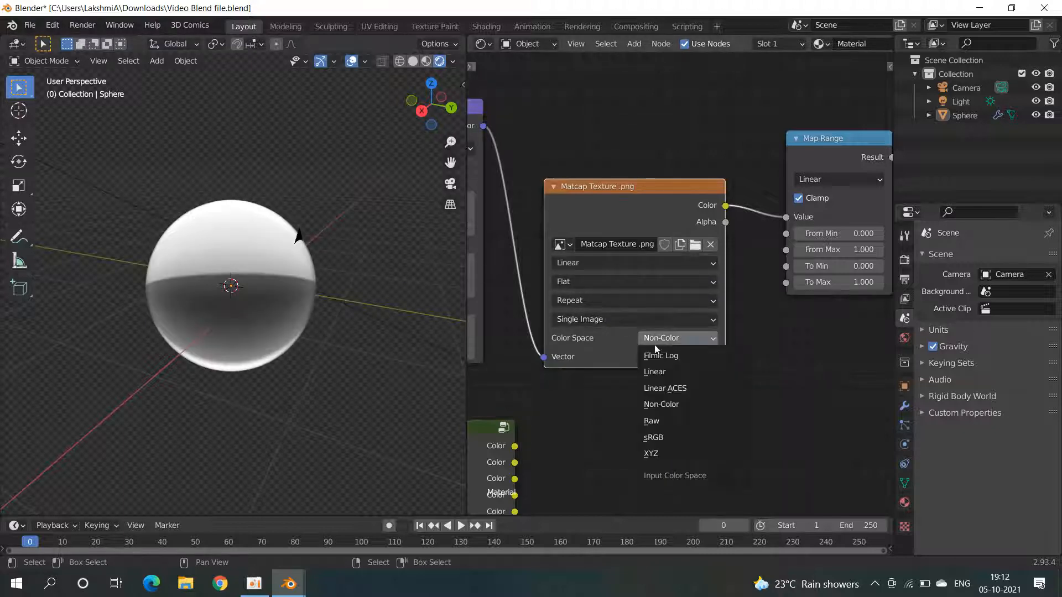
click(670, 421)
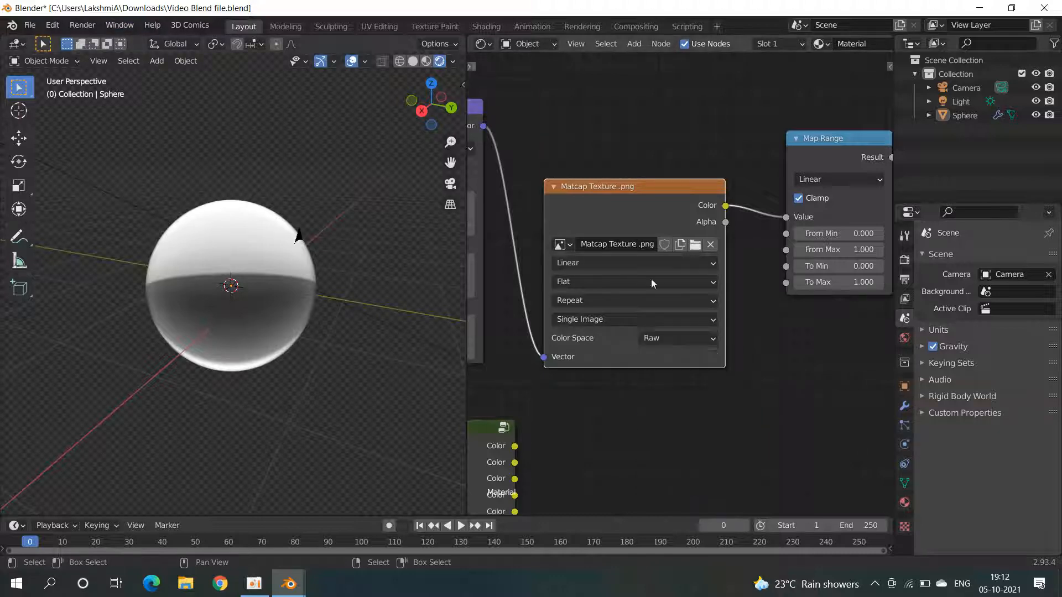
click(674, 338)
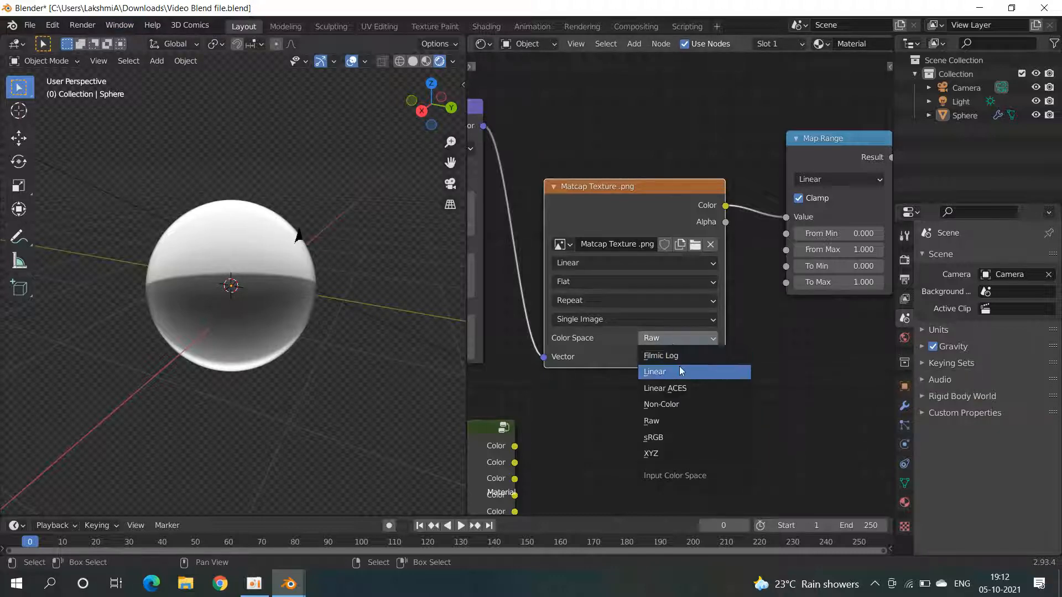
click(677, 439)
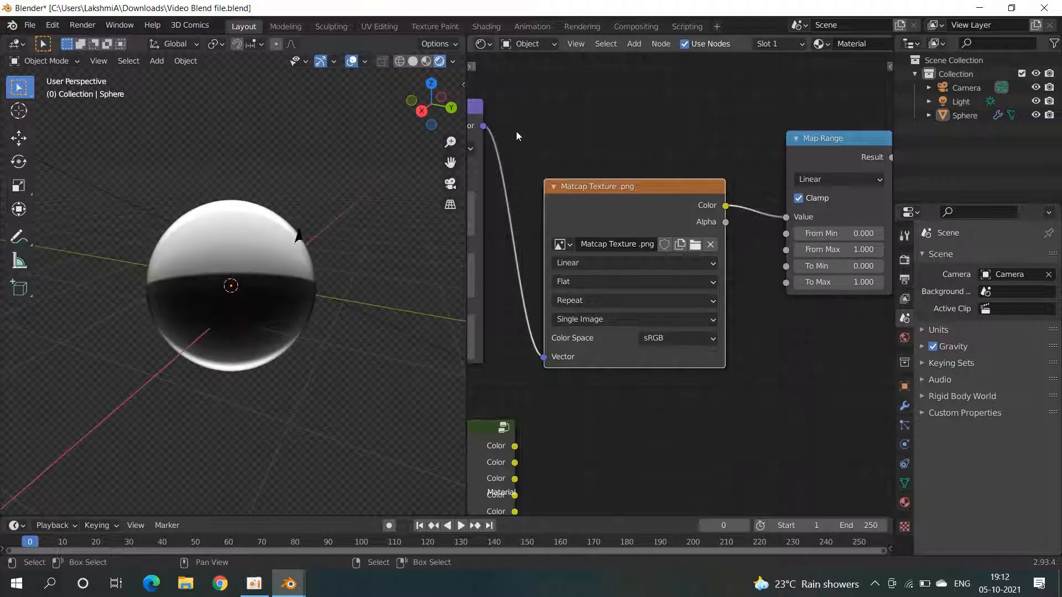
click(677, 338)
click(671, 357)
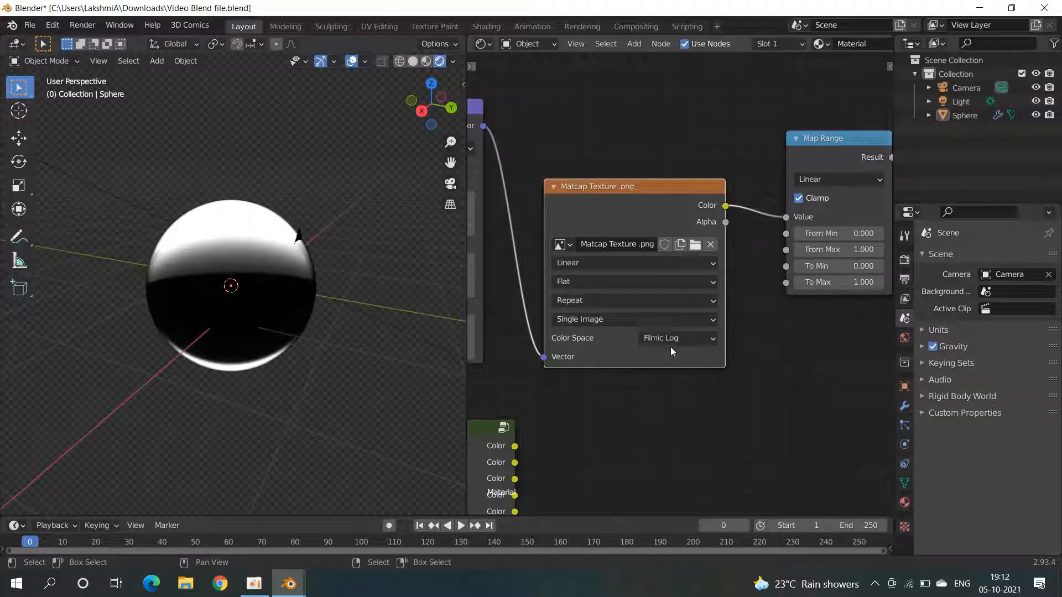
Step: Try the Linear, Linear ACES, XYZ and Raw color spaces on the matcap image texture, and set it to sRGB
click(666, 338)
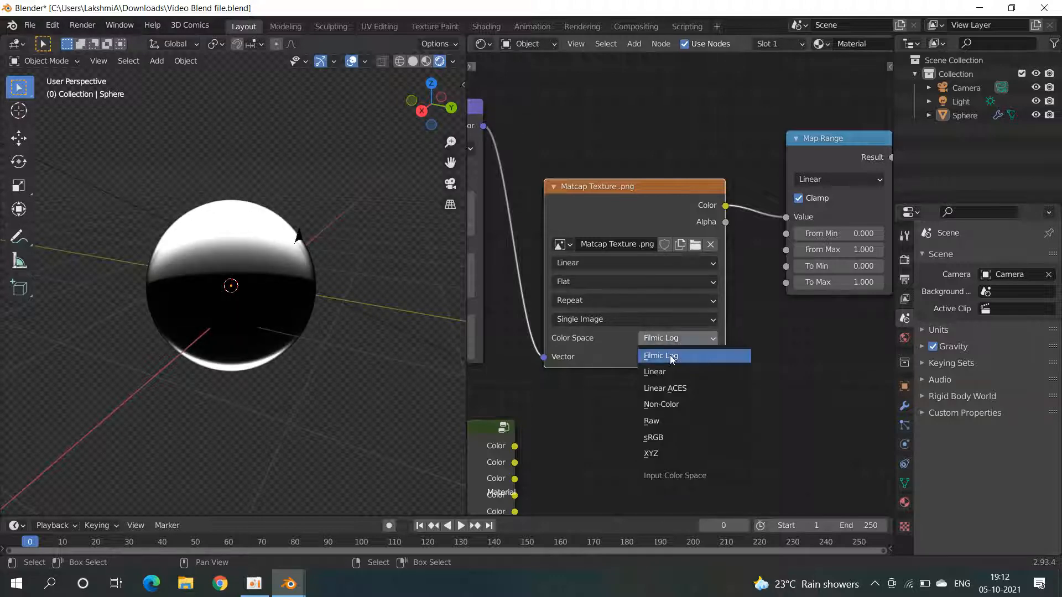
click(668, 372)
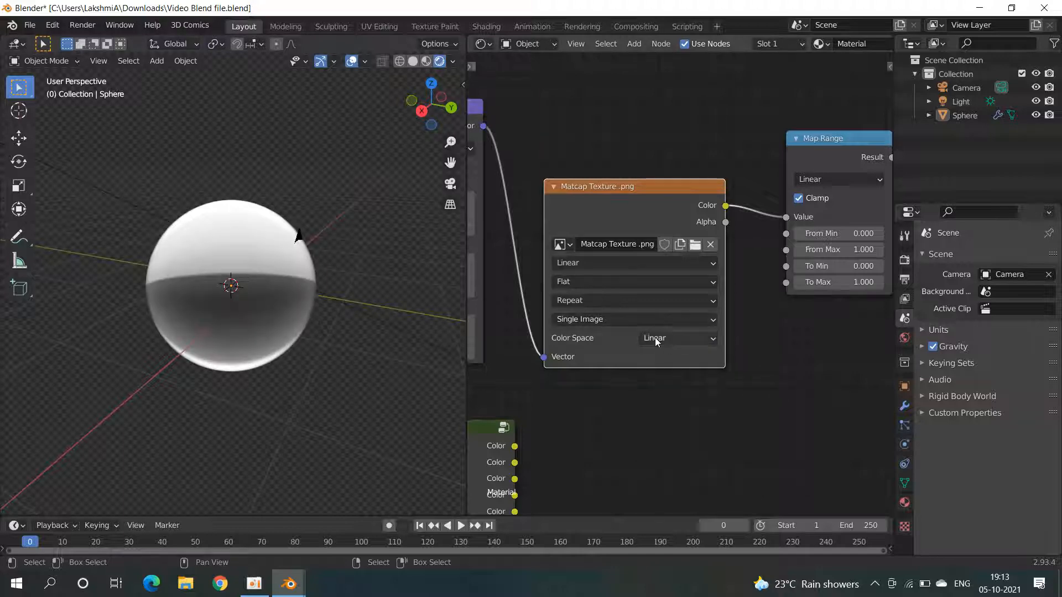
click(658, 338)
click(662, 388)
click(656, 342)
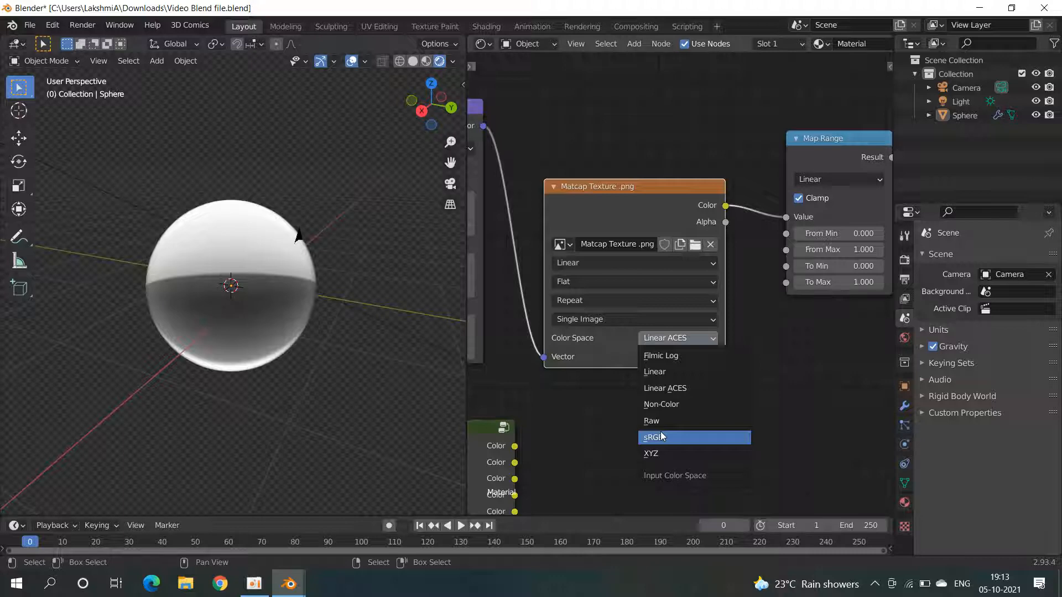
click(661, 452)
click(651, 339)
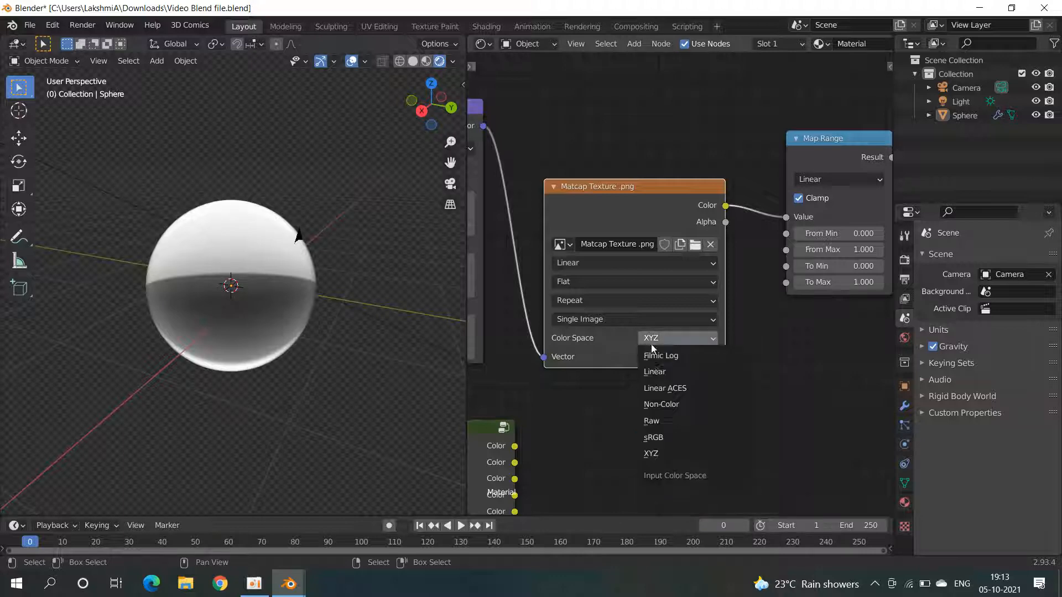
click(655, 426)
click(649, 340)
click(654, 437)
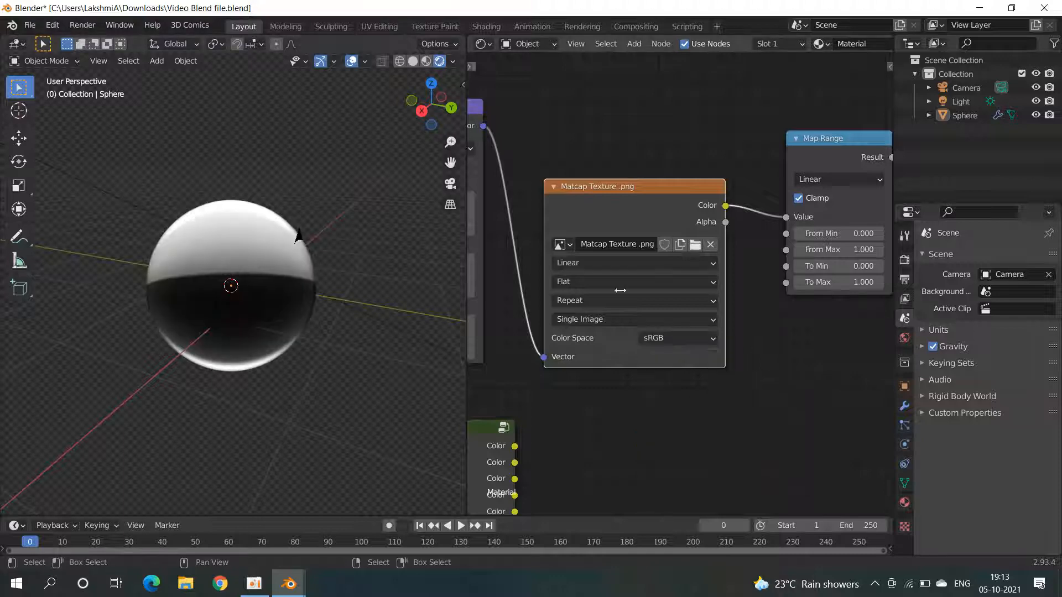
Step: Try Filmic Log and Linear on the matcap texture with Map Range From Max lowered to 0.120, and restore sRGB and From Max 1
middle_drag(779, 299, 705, 293)
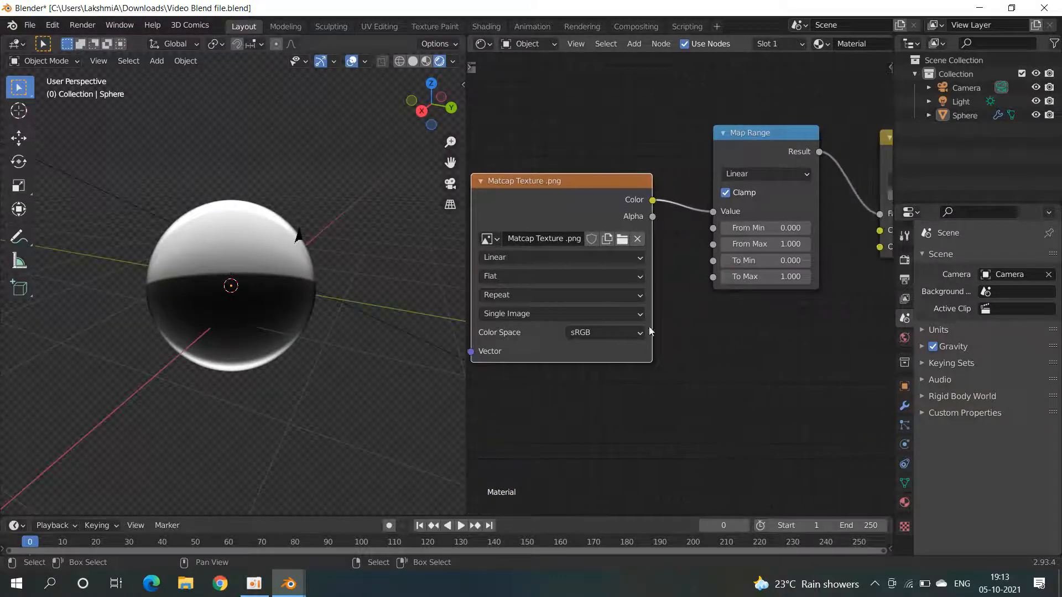
click(605, 333)
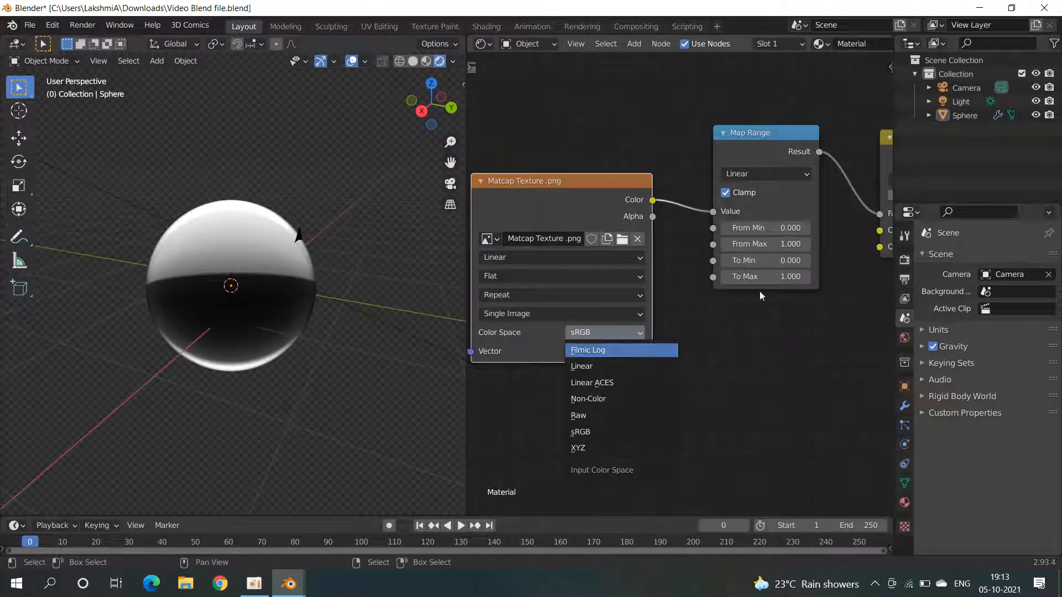
click(612, 350)
drag(748, 248, 713, 248)
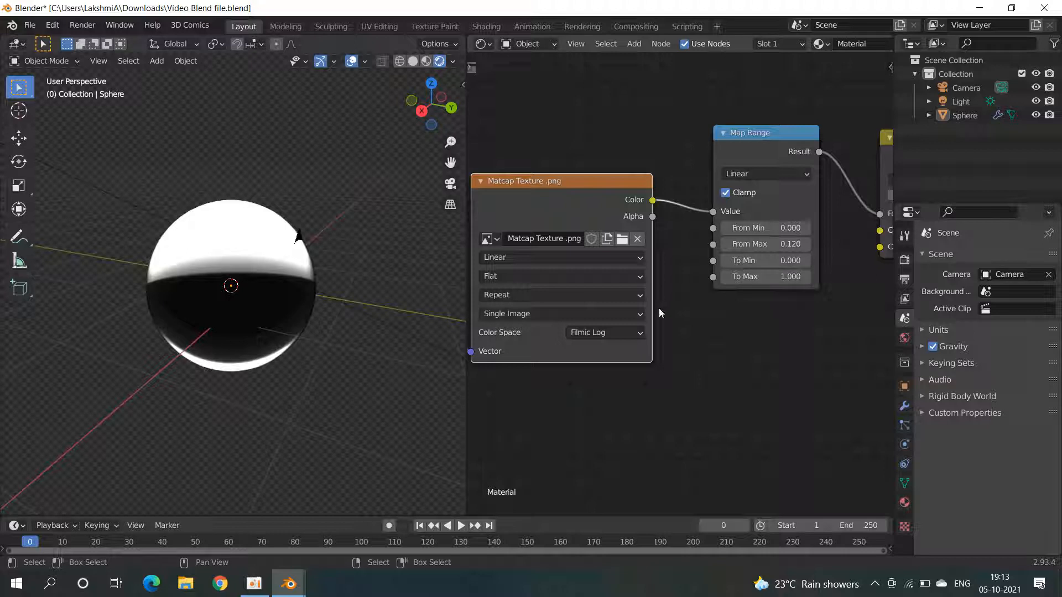
click(605, 332)
click(595, 366)
click(595, 330)
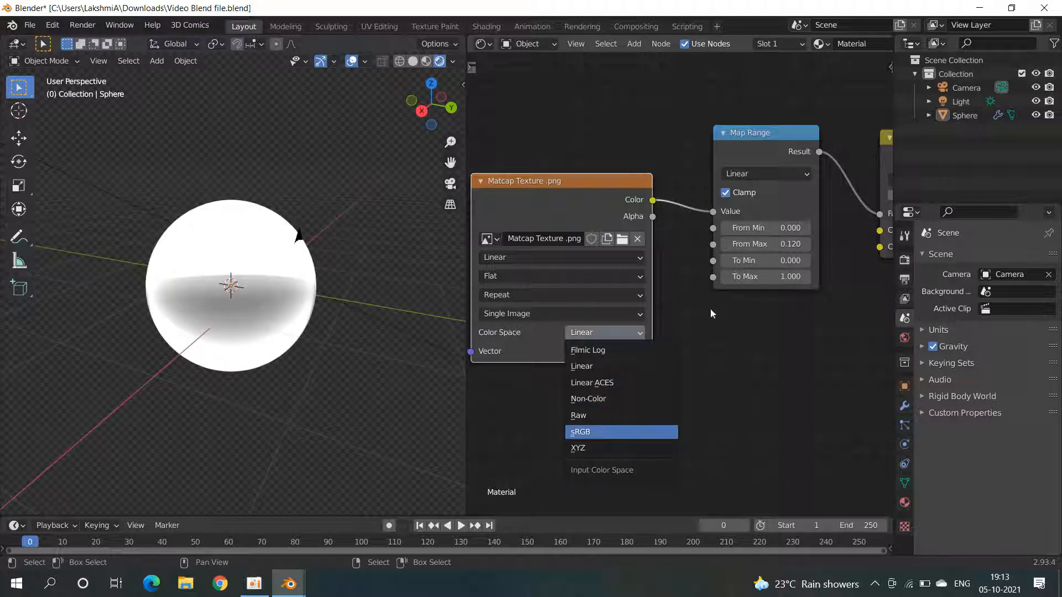
click(596, 432)
click(766, 244)
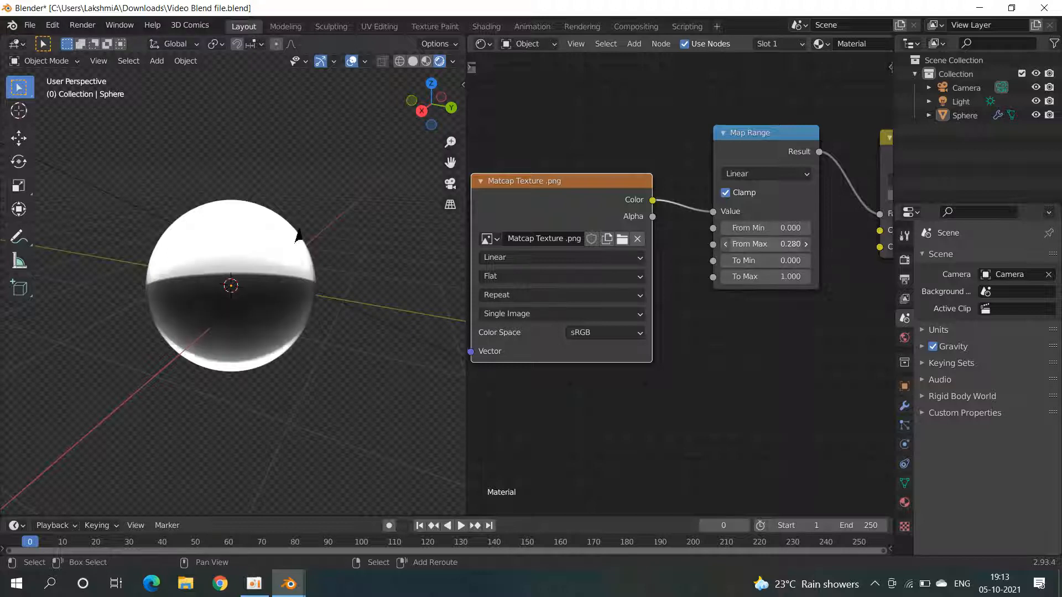
text(1)
key(Return)
Step: Examine the matcap reflection on the sphere from different angles and distances
middle_drag(371, 327, 447, 242)
scroll(139, 315, up, 3)
scroll(309, 268, down, 1)
scroll(308, 264, down, 4)
scroll(385, 279, up, 4)
scroll(376, 243, down, 3)
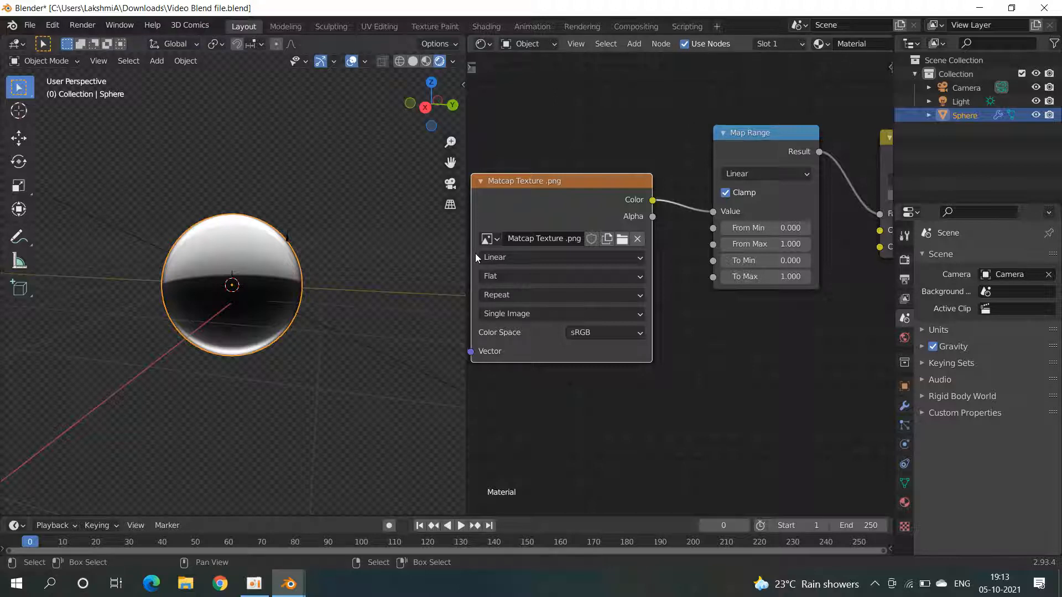
scroll(493, 245, down, 4)
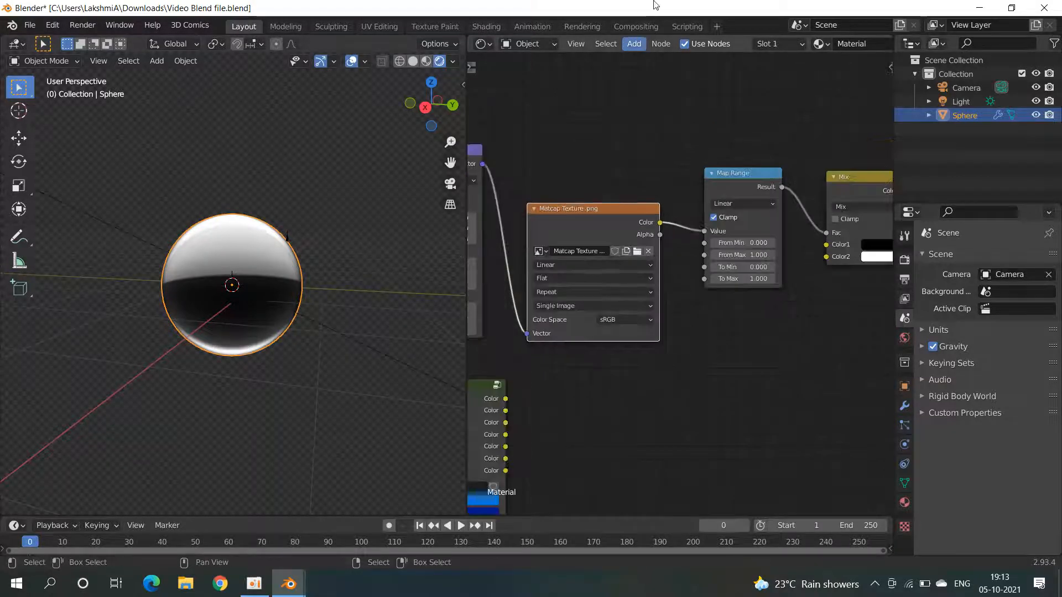
Step: Try a different value on the Map Range node, and undo the change
scroll(719, 232, up, 2)
mouse_move(734, 265)
mouse_down()
mouse_move(715, 265)
mouse_move(757, 265)
mouse_up()
scroll(260, 301, up, 3)
key(ctrl+z)
middle_drag(594, 297, 486, 293)
scroll(546, 284, down, 3)
middle_drag(501, 338, 615, 281)
scroll(615, 280, down, 3)
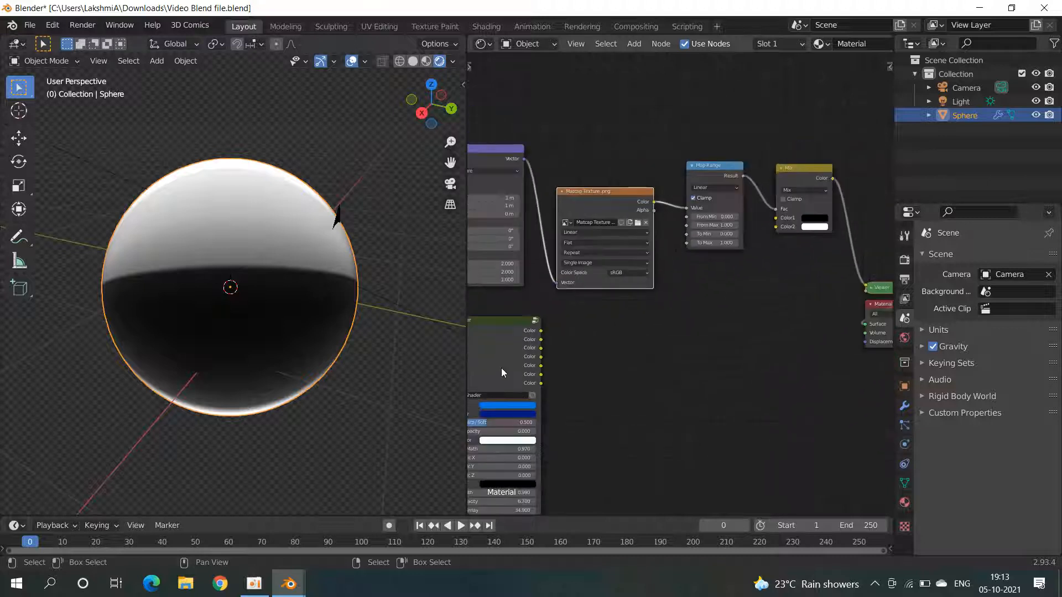
Step: Delete the sphere and add a Monkey mesh in its place
key(Delete)
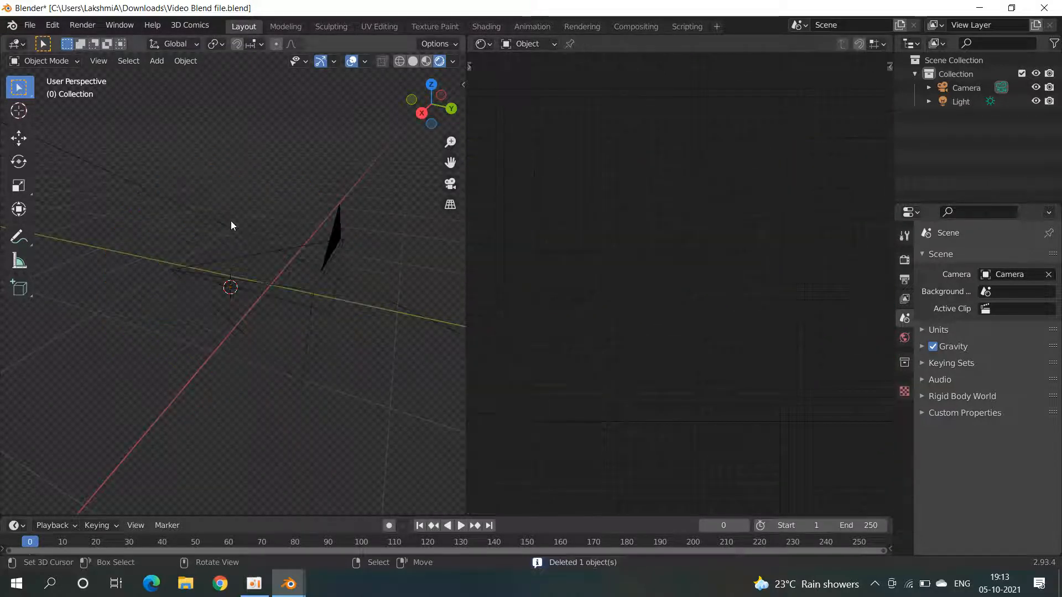
key(shift+a)
mouse_move(232, 196)
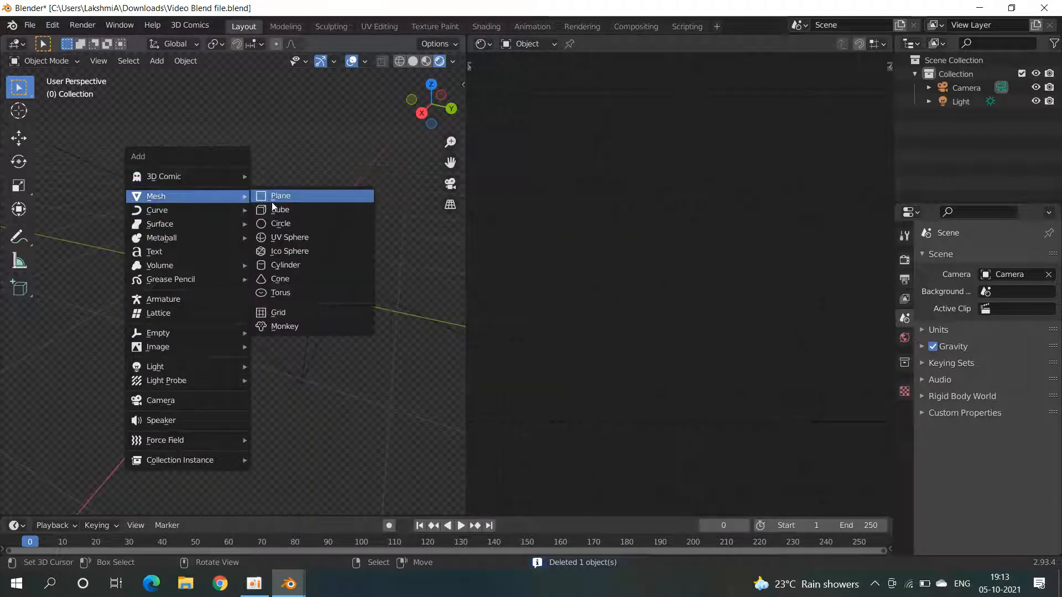
click(283, 326)
Step: Add a Torus mesh and move it beside the monkey head
key(shift+a)
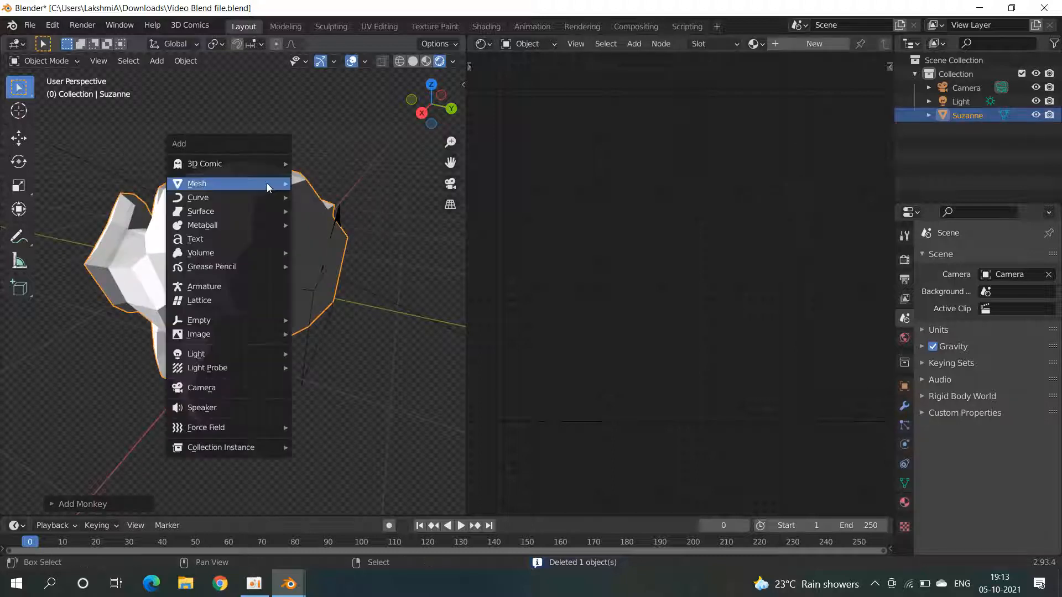
mouse_move(267, 183)
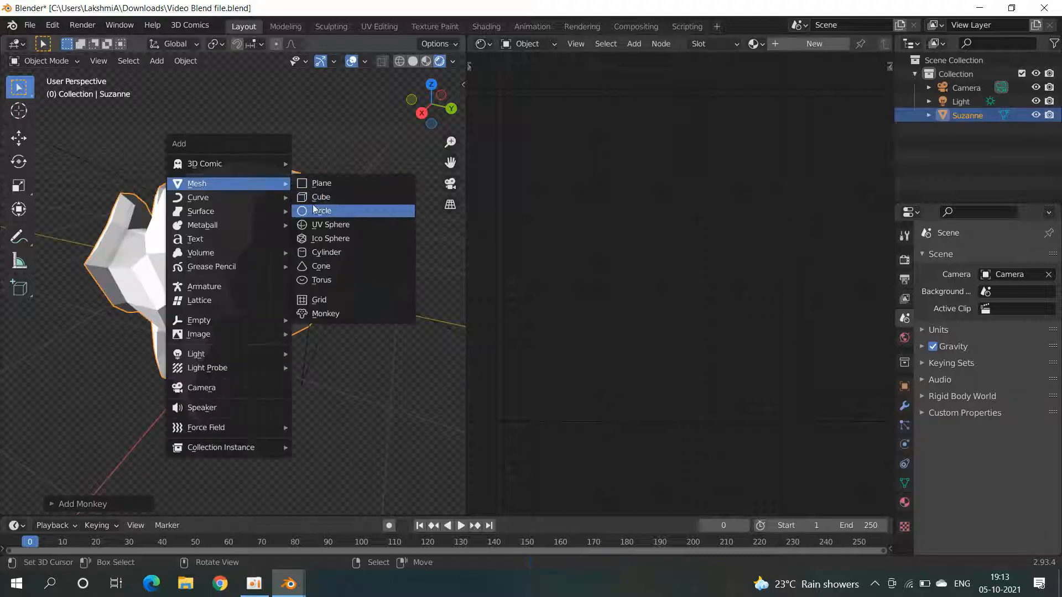
click(302, 279)
key(g)
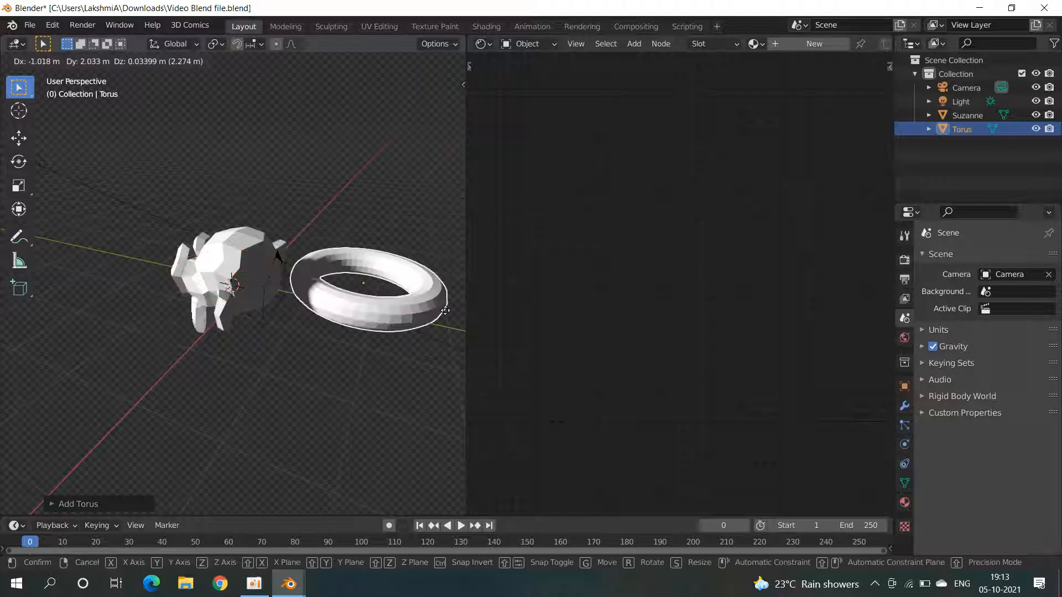
click(463, 305)
Step: Add level 2 subdivision to both the torus and the monkey head, and shade them smooth
key(ctrl+2)
right_click(393, 258)
click(394, 256)
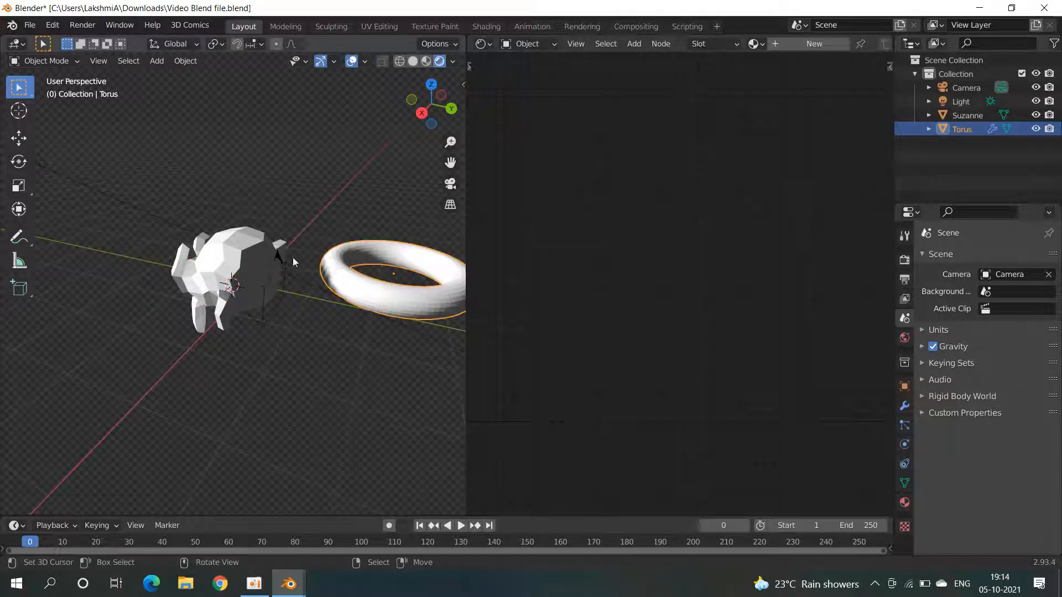
click(210, 269)
key(ctrl+2)
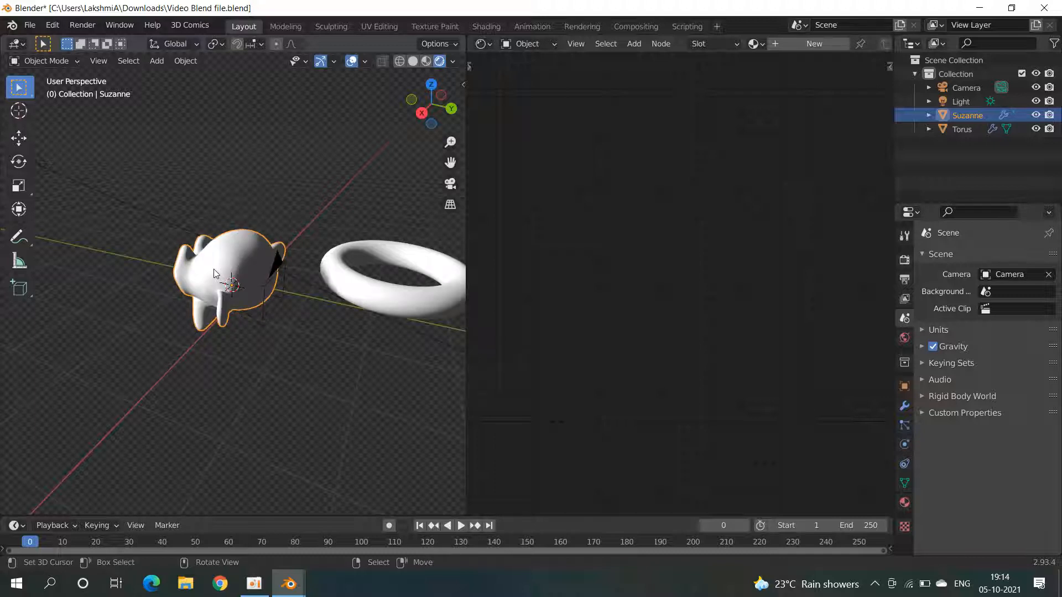
Step: Join the monkey head and the torus into one object, and assign it the existing Material
shift+click(406, 313)
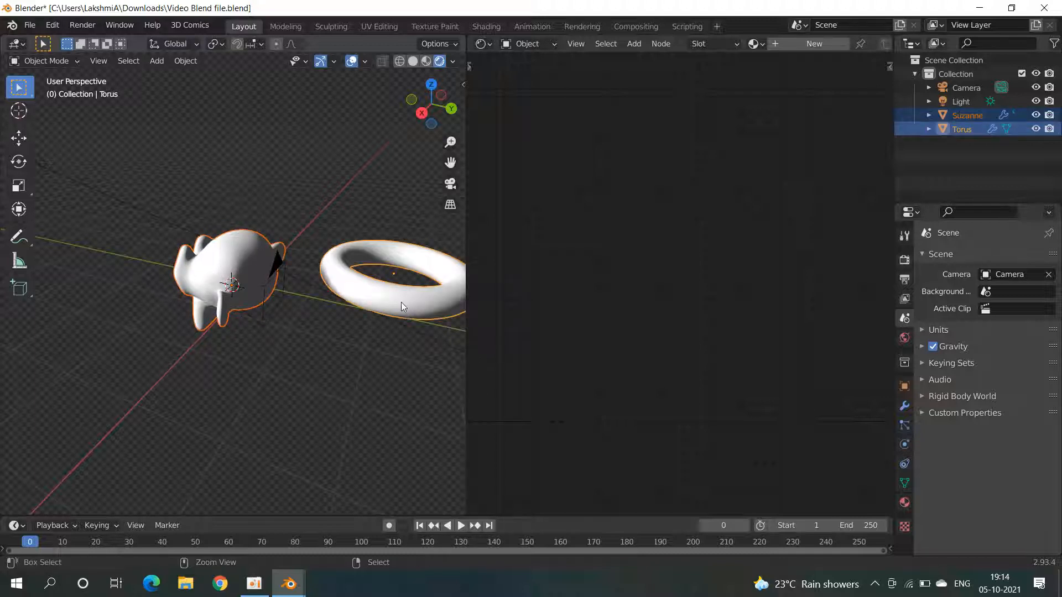
key(ctrl+j)
click(756, 44)
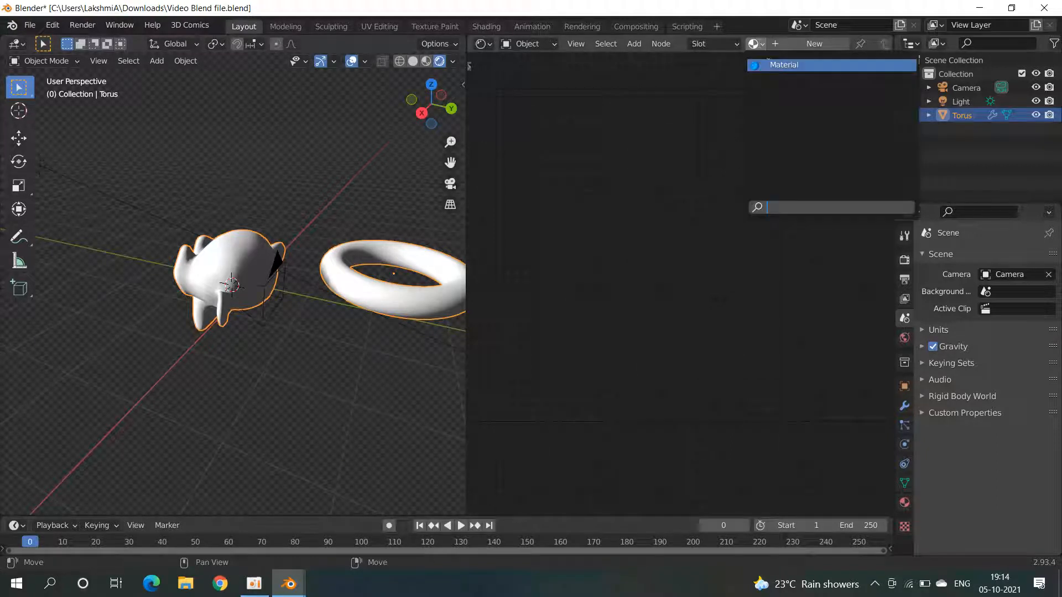
click(760, 67)
Step: Separate the monkey head's linked geometry from the torus into its own object
middle_drag(357, 211, 258, 205)
scroll(259, 204, up, 2)
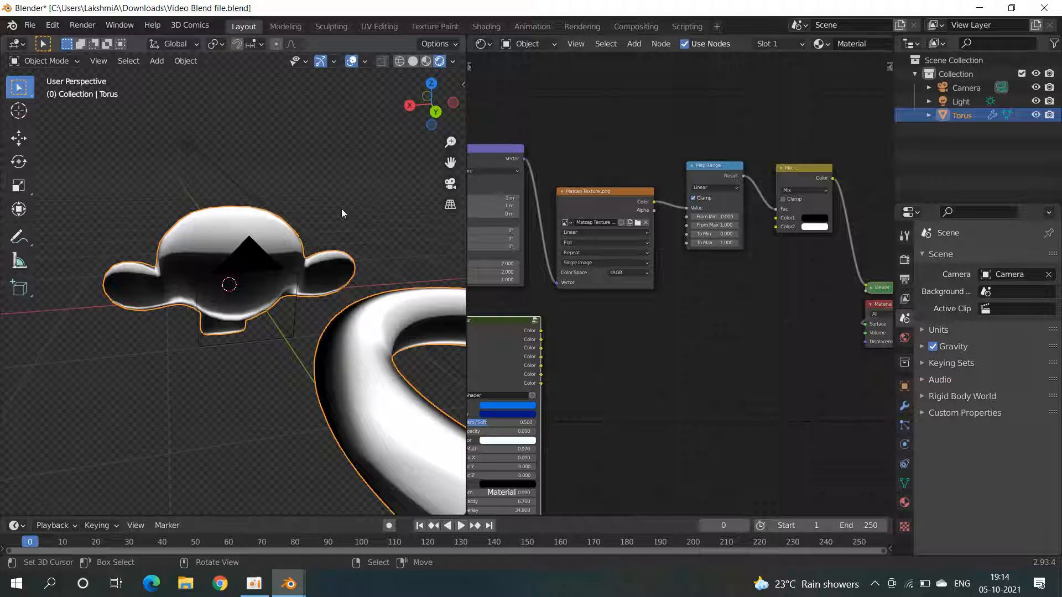
scroll(285, 214, down, 6)
scroll(225, 220, up, 6)
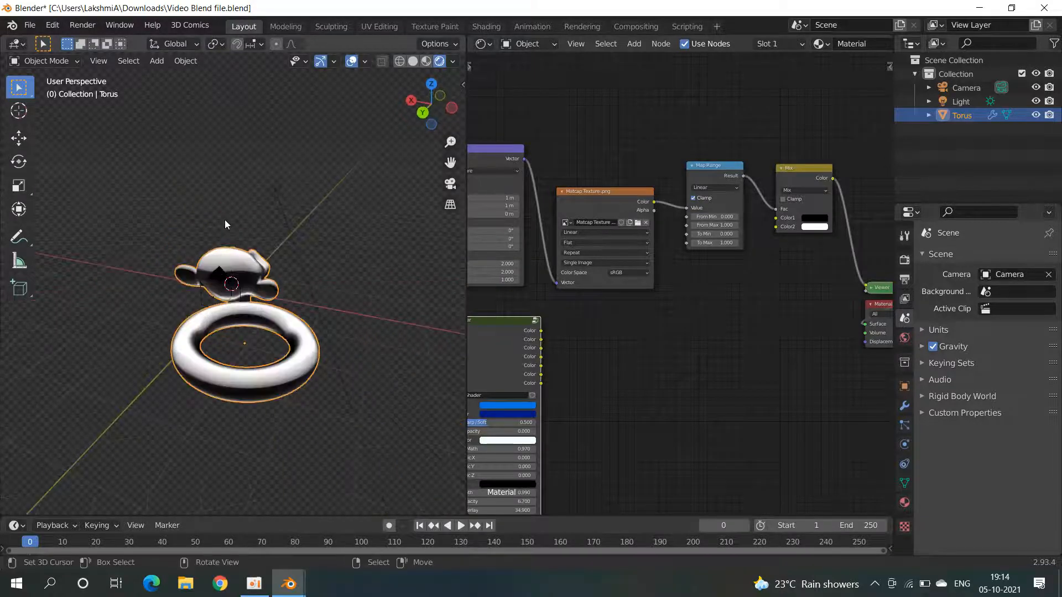
middle_drag(218, 201, 301, 201)
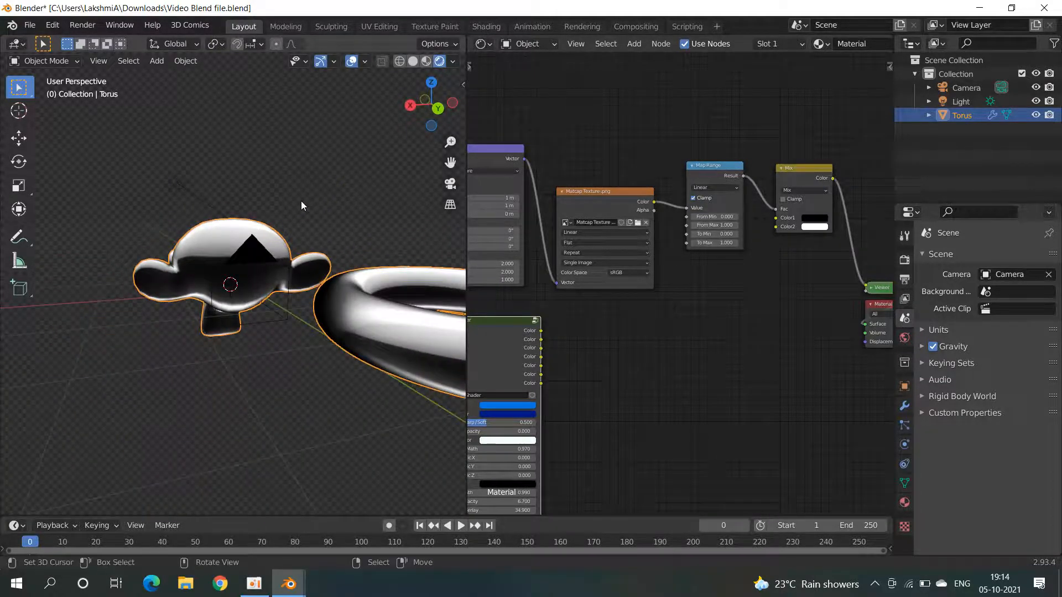
key(Tab)
key(alt+a)
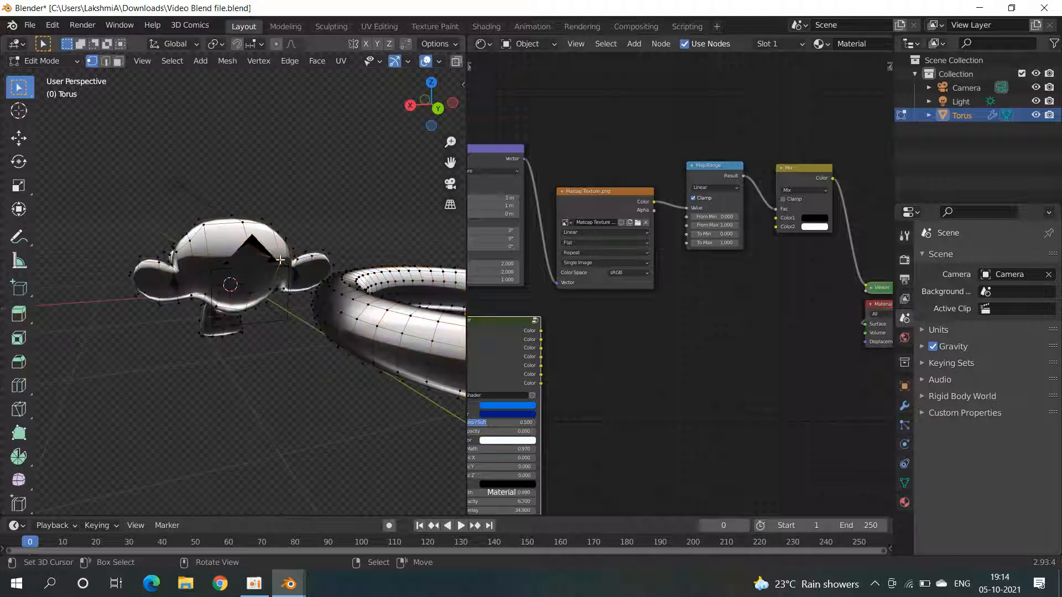
key(l)
key(p)
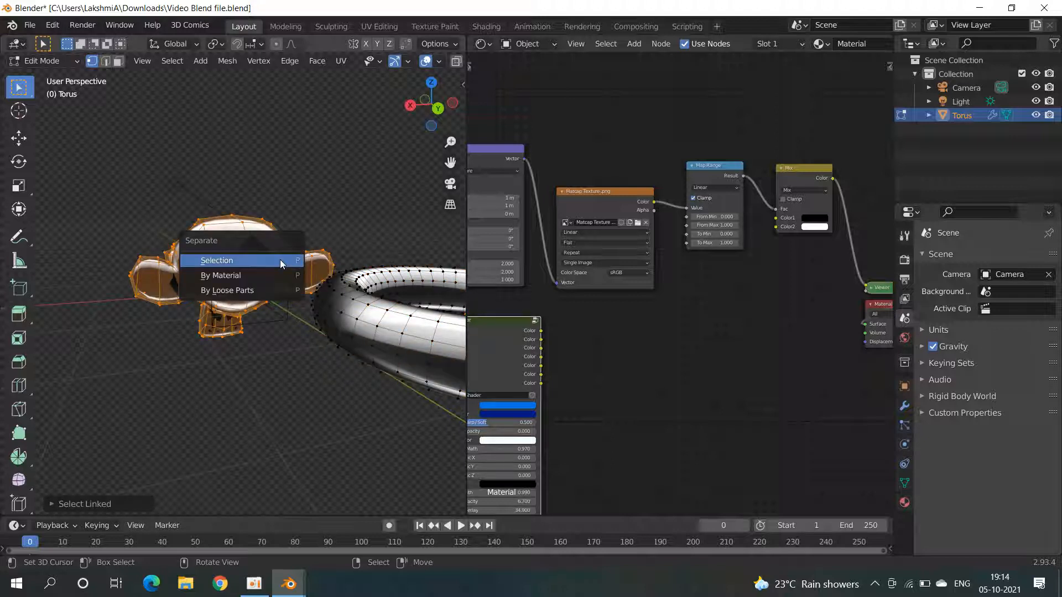
click(280, 260)
key(Tab)
Step: Delete the torus and select the monkey head
middle_drag(271, 255, 135, 214)
scroll(352, 267, down, 2)
scroll(135, 214, up, 4)
click(88, 257)
key(Delete)
middle_drag(88, 257, 247, 261)
click(248, 261)
Step: Move the Toon Shader group closer to the Mix node, and connect its second Color output to the Mix node's Color1
mouse_move(333, 219)
middle_down()
mouse_move(319, 281)
mouse_move(326, 235)
middle_up()
middle_drag(655, 281, 611, 290)
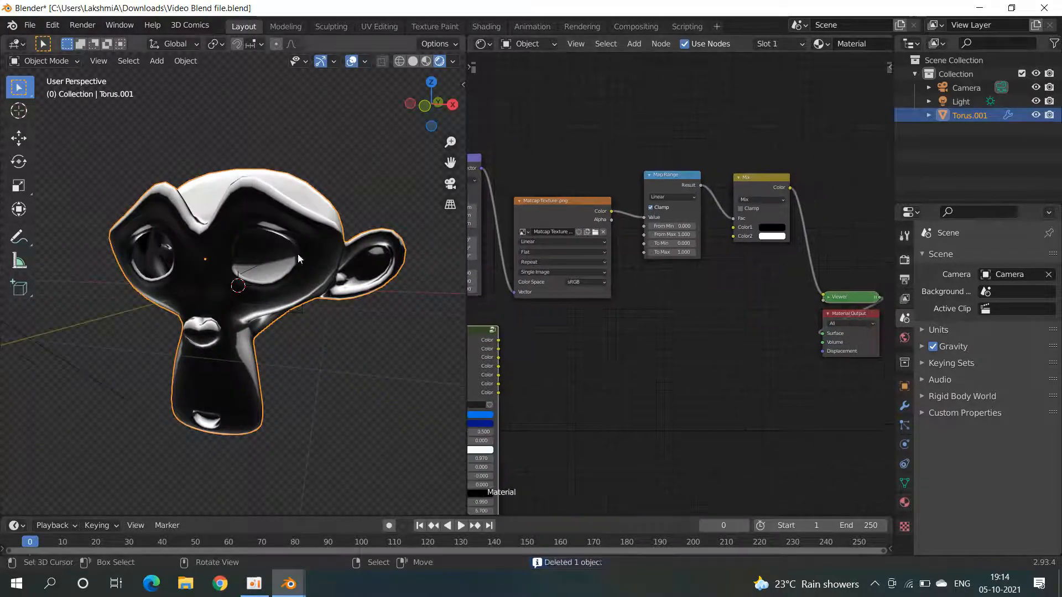
middle_drag(762, 272, 836, 235)
drag(502, 358, 695, 329)
middle_drag(798, 298, 697, 320)
scroll(652, 300, up, 4)
mouse_move(582, 328)
mouse_down()
mouse_move(670, 256)
mouse_move(657, 165)
mouse_move(673, 140)
mouse_up()
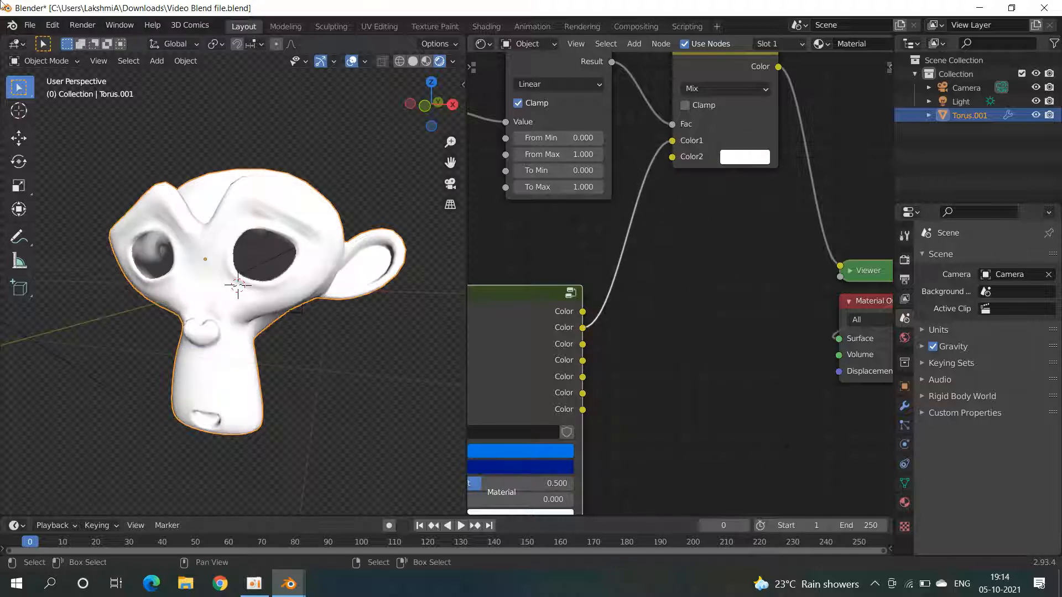
Step: Try moving the Toon Shader group's link from the Mix node's Color1 to Color2, and check the monkey's shading
mouse_move(254, 204)
middle_down()
mouse_move(277, 179)
mouse_move(279, 204)
middle_up()
scroll(279, 204, up, 5)
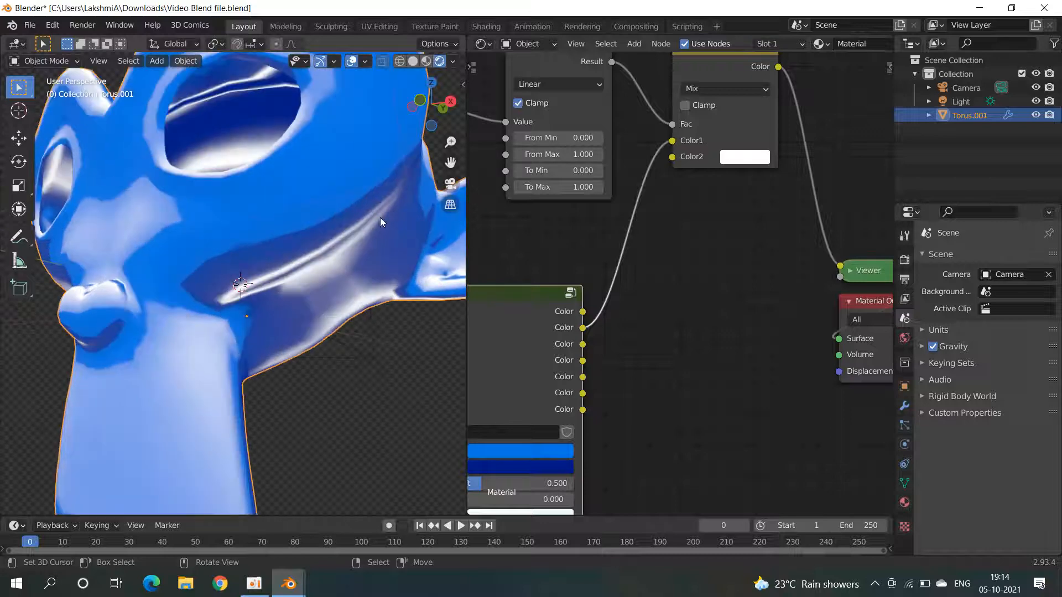
drag(669, 141, 672, 157)
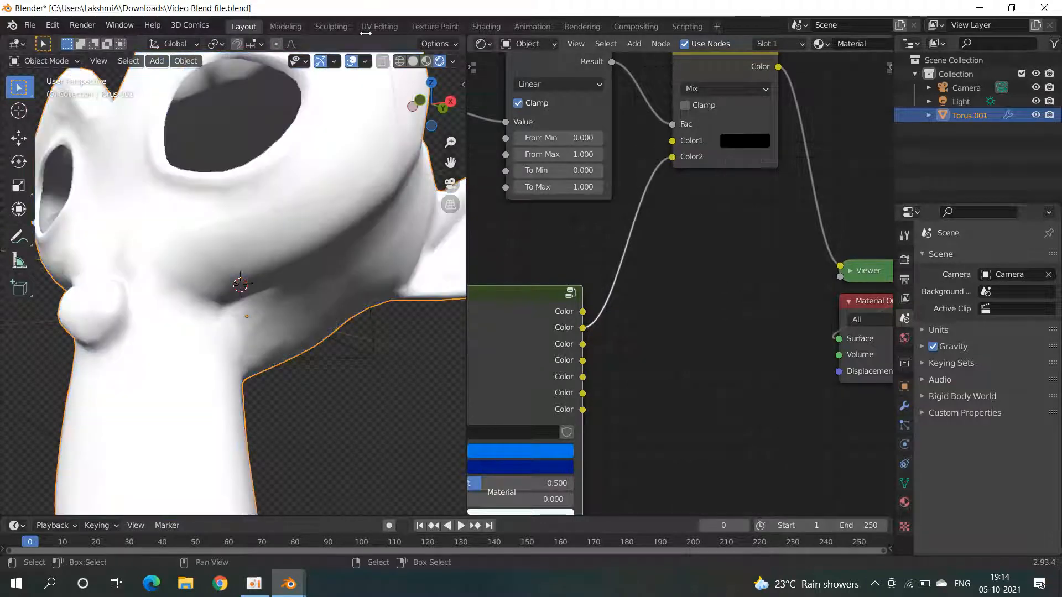
scroll(358, 191, down, 5)
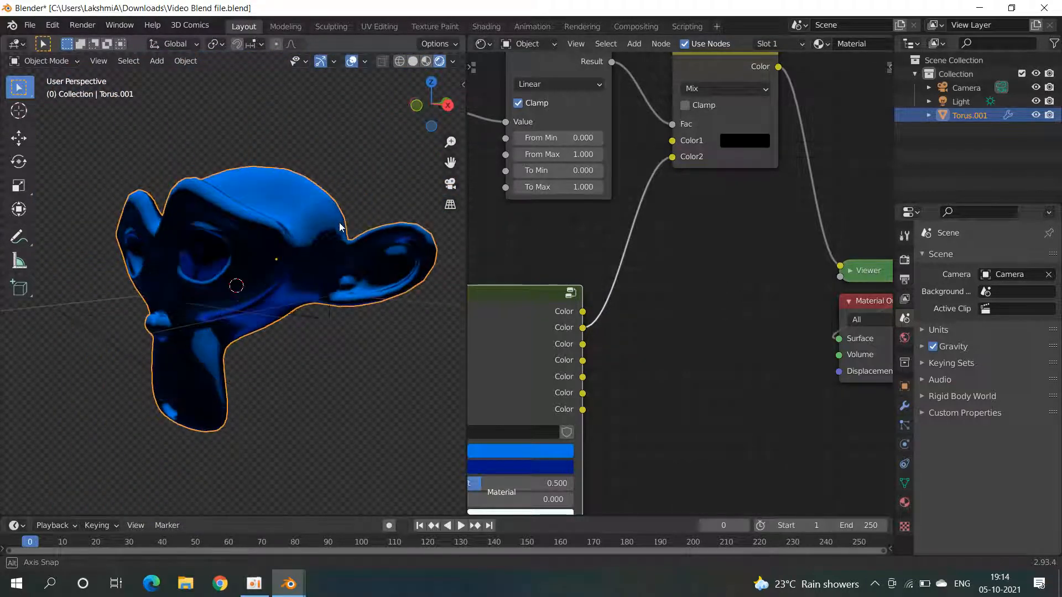
Step: Try a deep blue Color1 with hue 0.683, saturation 1.000 and value 0.265, and move the Toon Shader link back to Color1
click(744, 140)
click(851, 208)
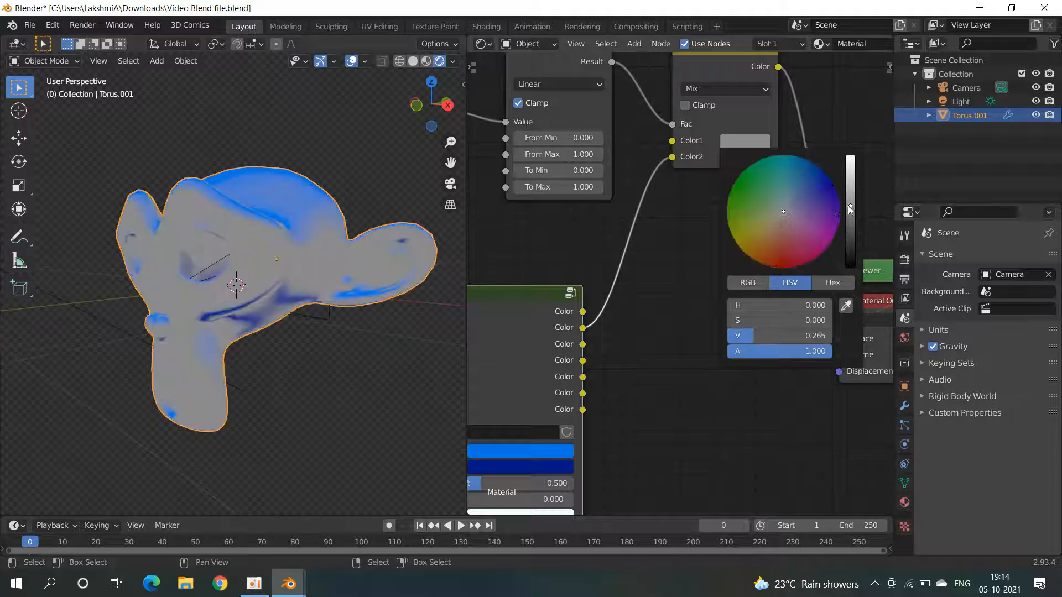
mouse_move(759, 213)
mouse_down()
mouse_move(830, 180)
mouse_move(839, 201)
mouse_up()
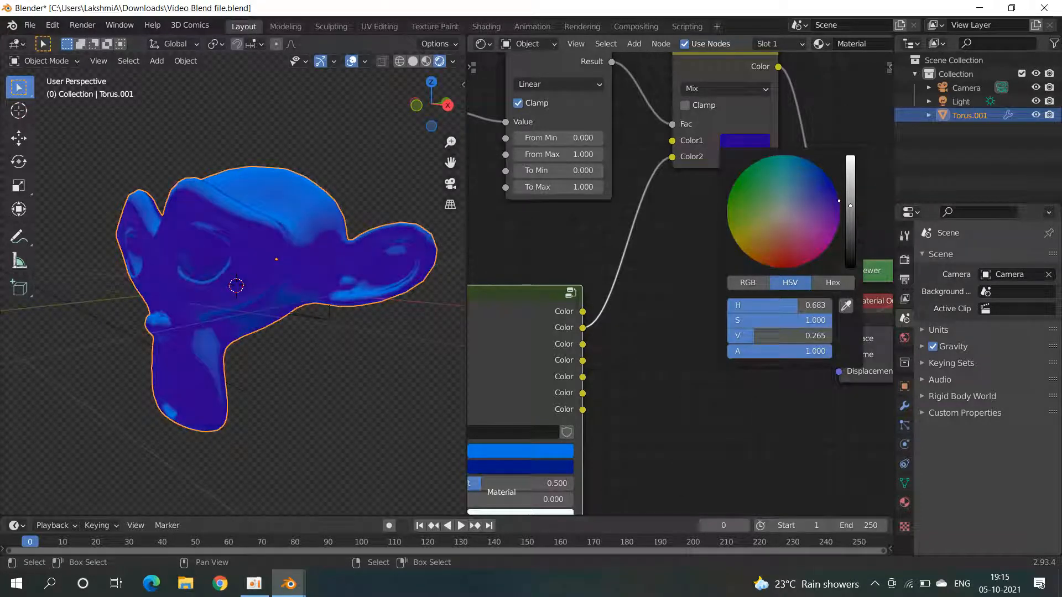
drag(672, 156, 672, 141)
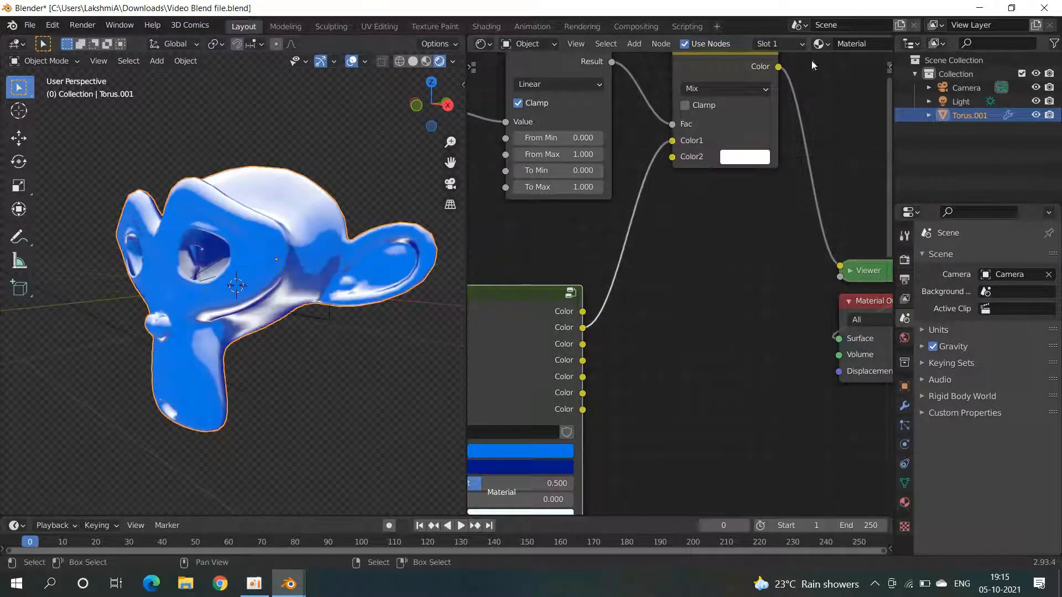
Step: Set the Mix node's Color2 to a light blue with hue 0.595, saturation 1.000 and value 1.000
click(751, 158)
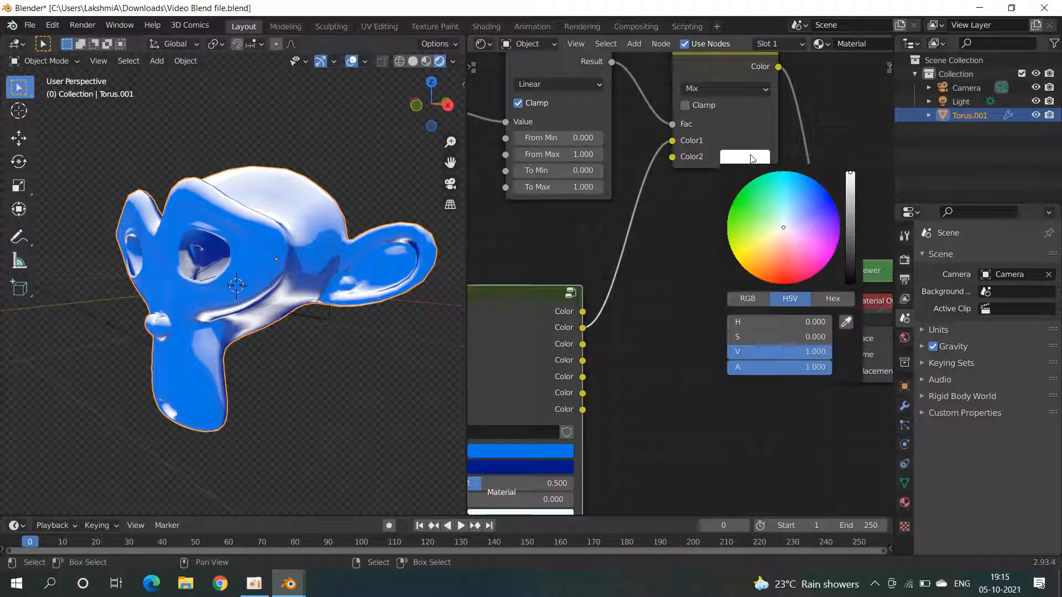
click(836, 206)
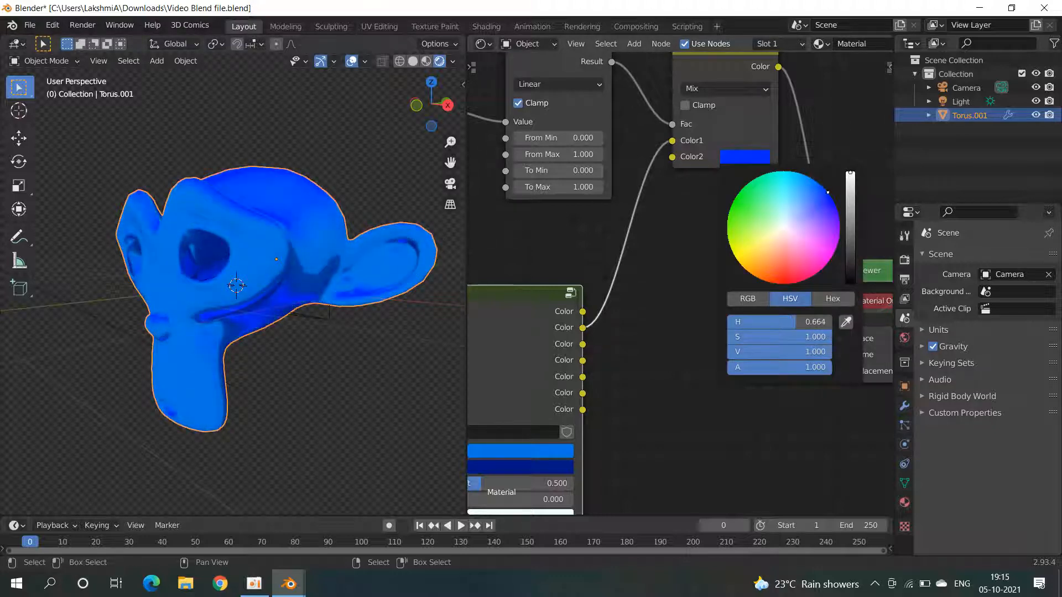
drag(835, 207, 800, 173)
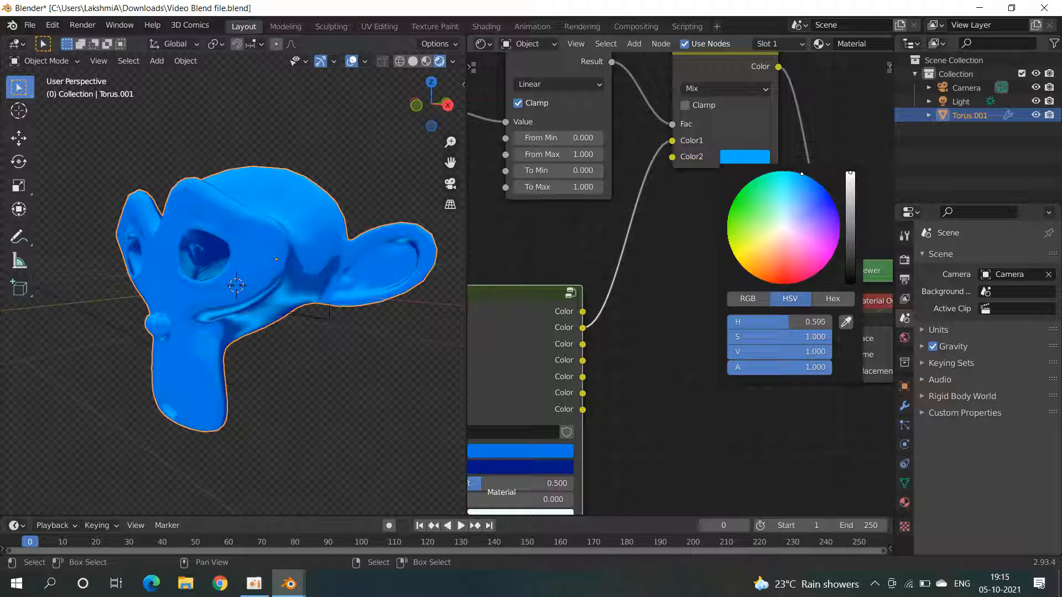
middle_drag(301, 257, 207, 373)
Step: Raise the monkey head's Subdivision modifier viewport level to 2 and check the smoothing around its face
click(211, 274)
key(ctrl+1)
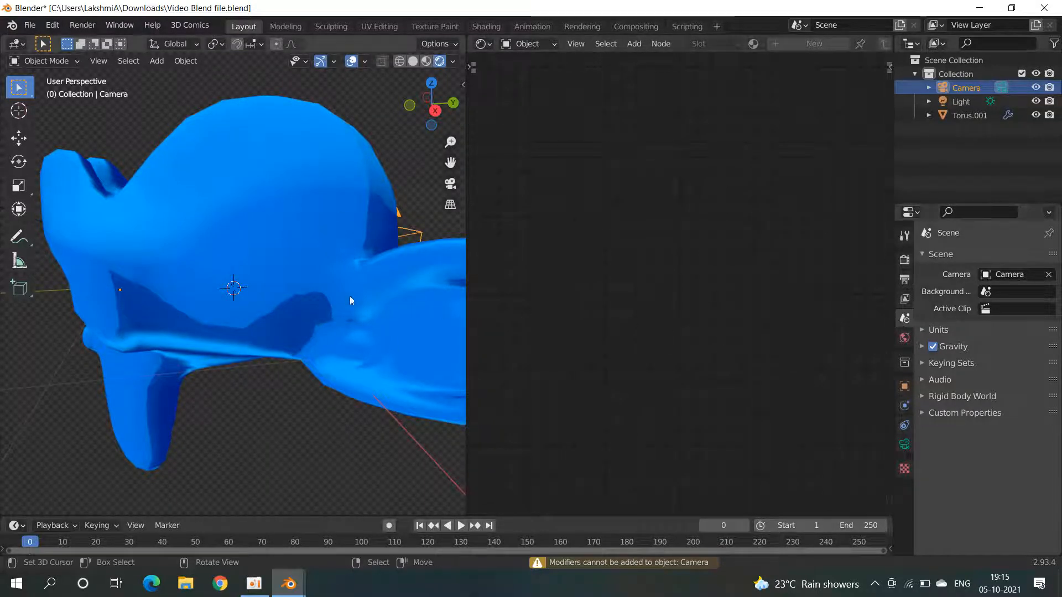
click(310, 290)
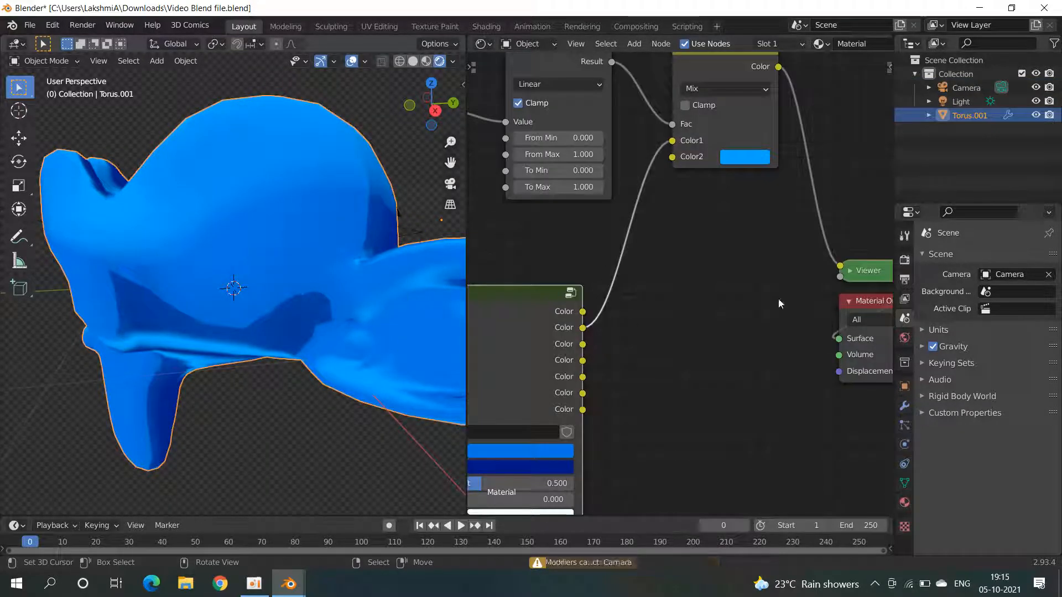
click(905, 405)
click(1028, 318)
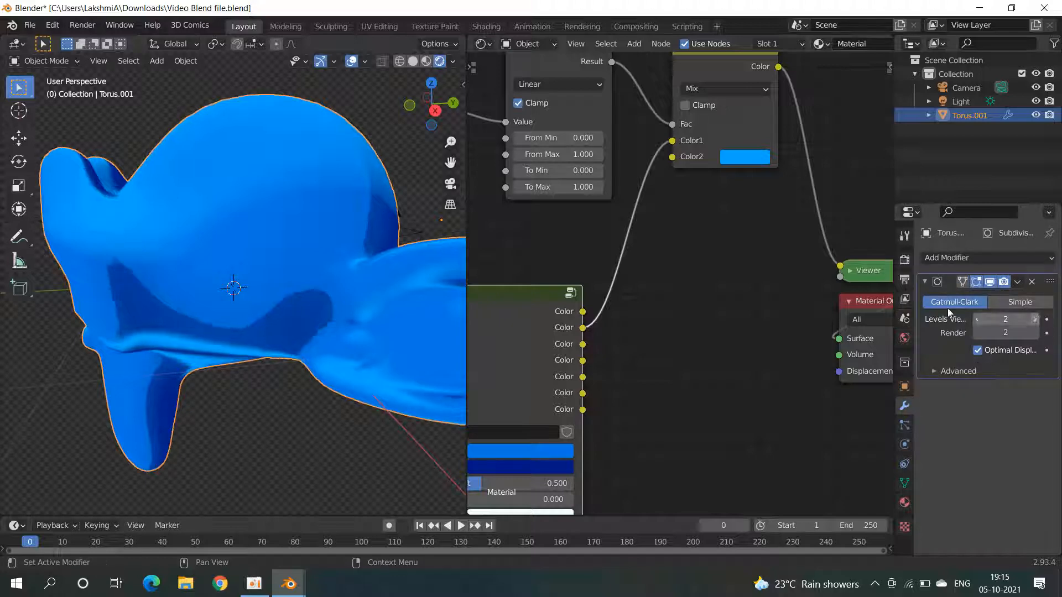
key(alt+a)
middle_drag(334, 330, 443, 340)
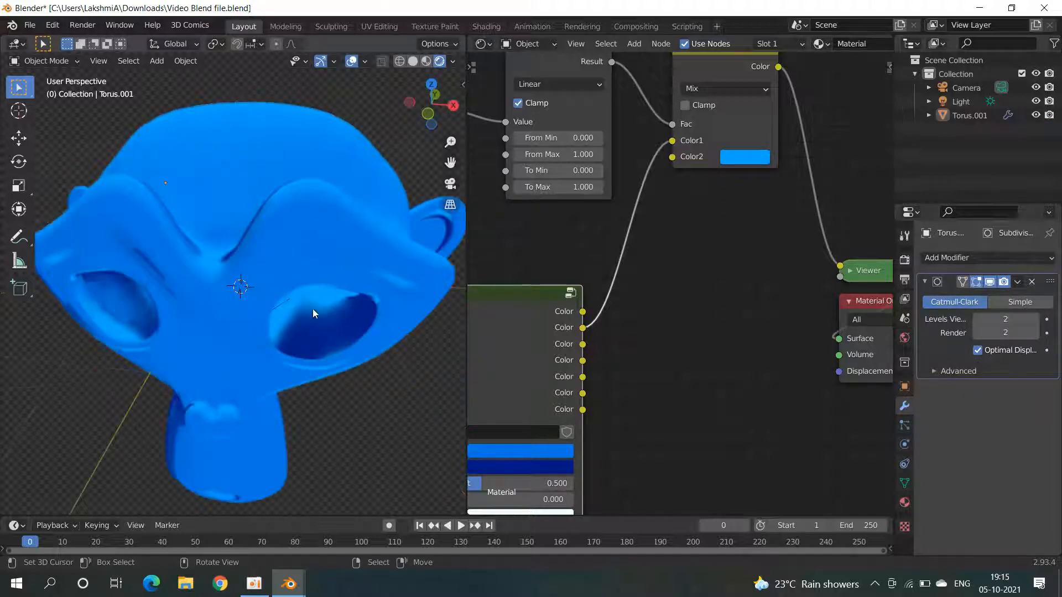
scroll(313, 309, down, 5)
middle_drag(328, 263, 310, 263)
Step: Delete the monkey head and add a fresh Monkey mesh in its place
click(310, 263)
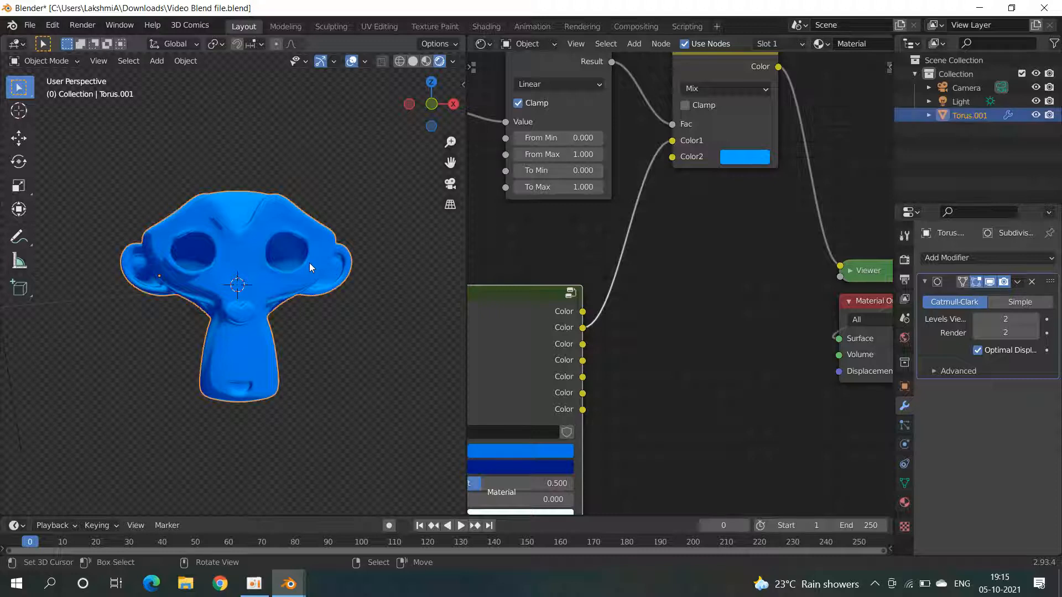
key(Delete)
key(shift+a)
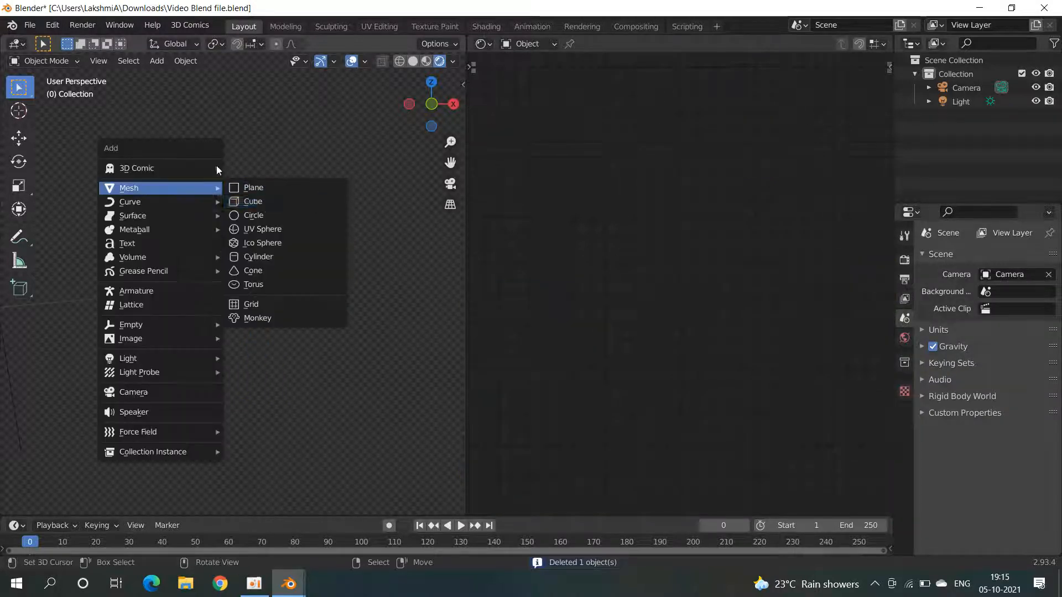
key(Escape)
key(shift+a)
mouse_move(205, 184)
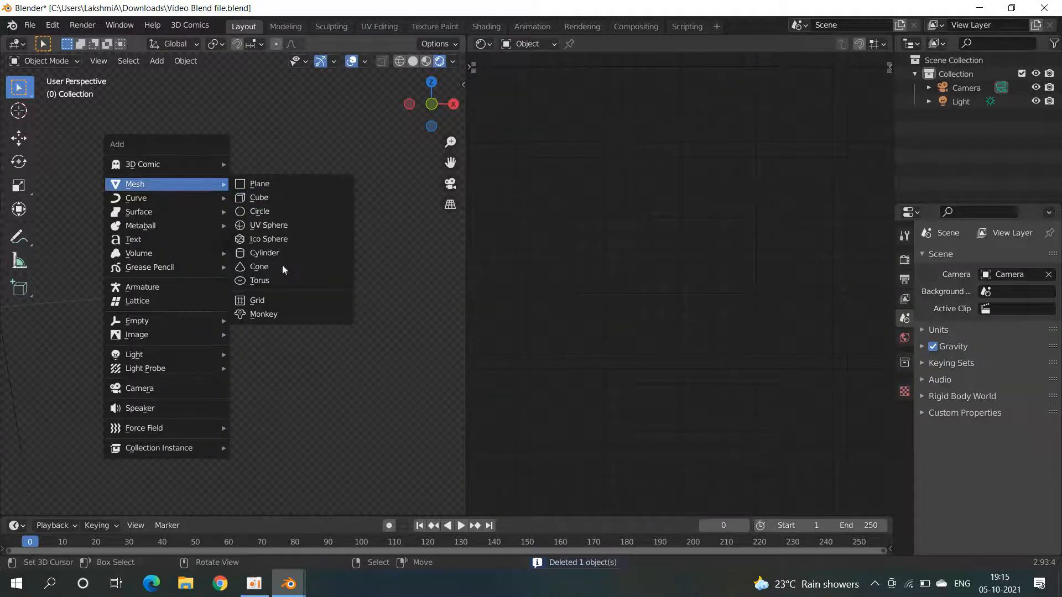
click(275, 314)
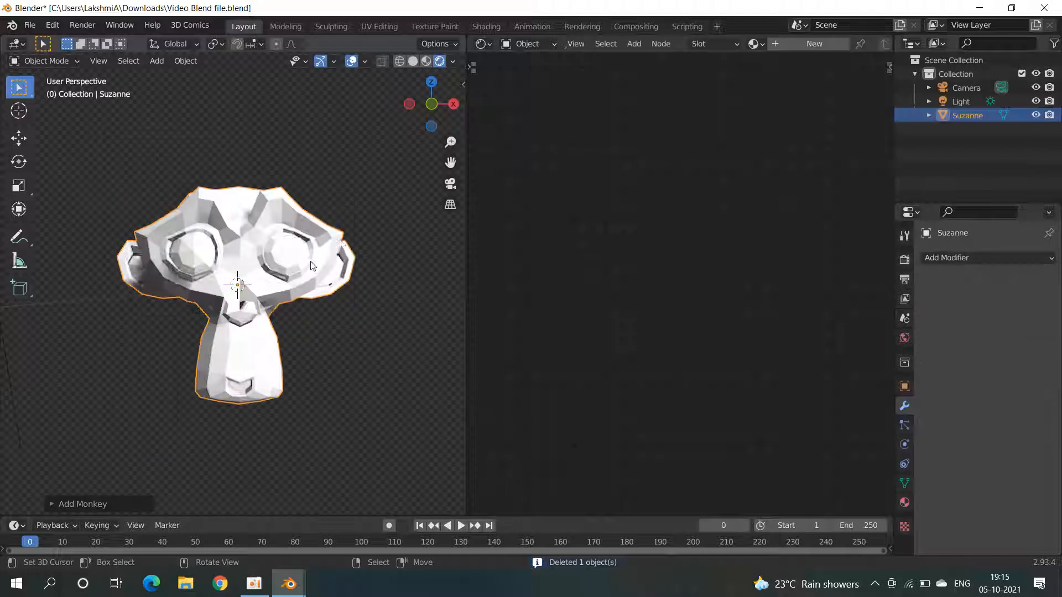
Step: Add a level 2 Subdivision modifier to the new monkey and shade it smooth
key(ctrl+2)
right_click(343, 233)
click(343, 234)
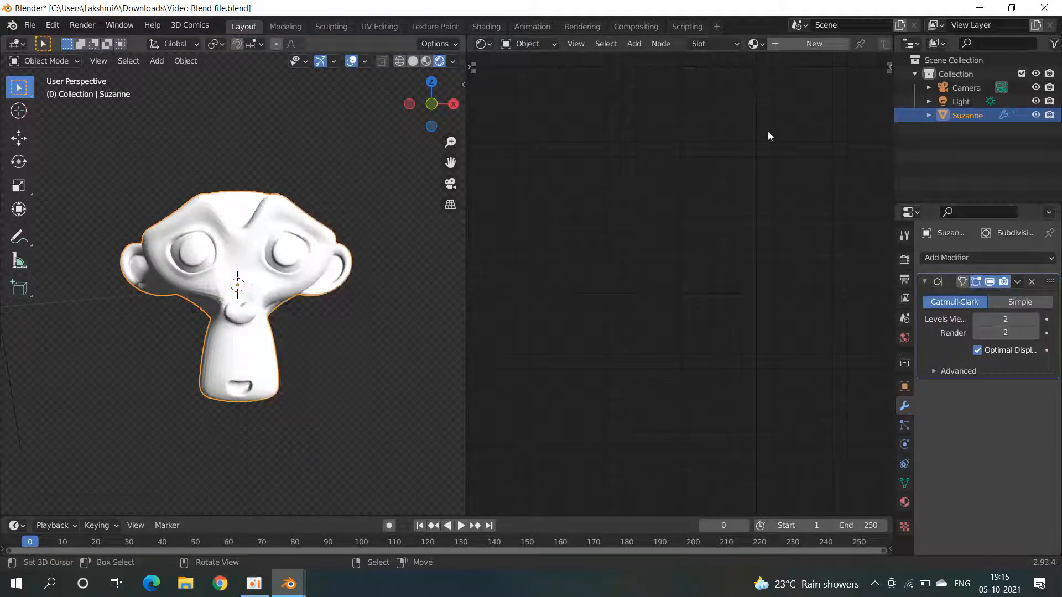
Step: Assign the existing Material to the new monkey, and move the Toon Shader link on the Mix node from Color1 to Color2
click(758, 44)
click(753, 66)
middle_drag(282, 274, 199, 277)
middle_drag(713, 145, 695, 172)
drag(661, 168, 654, 185)
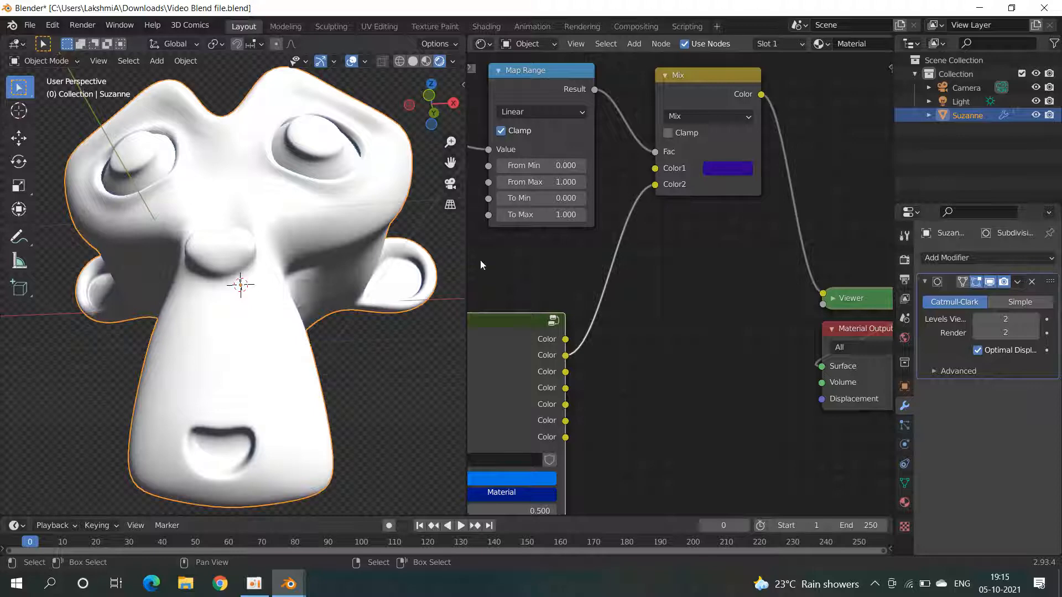
middle_drag(299, 293, 210, 310)
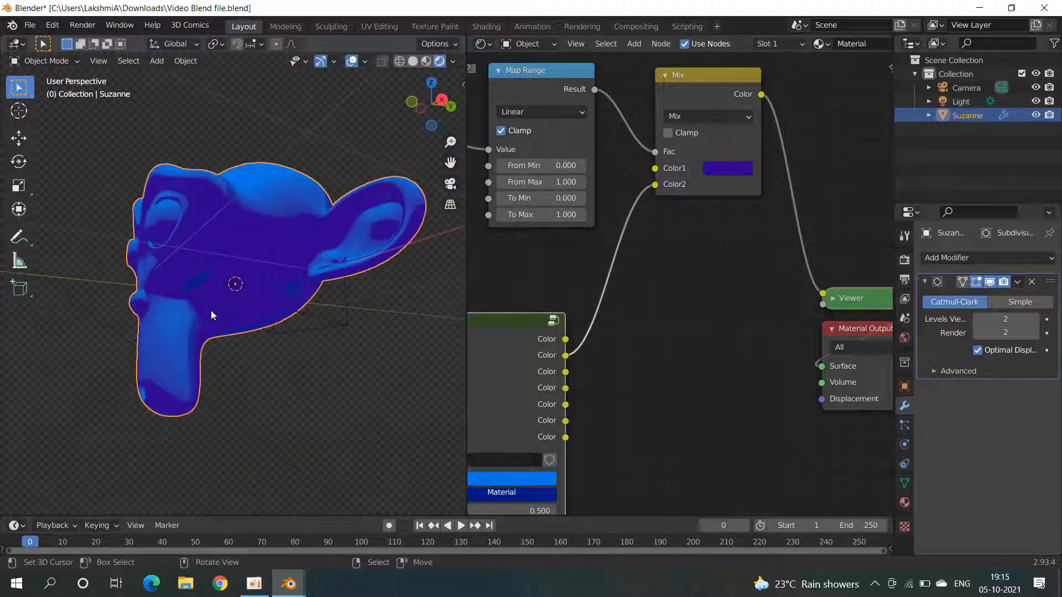
Step: Shift the Mix node's Color1 from purple to deep blue, and set the Map Range's From Max to 0.150
click(735, 176)
click(810, 204)
middle_drag(328, 213, 383, 213)
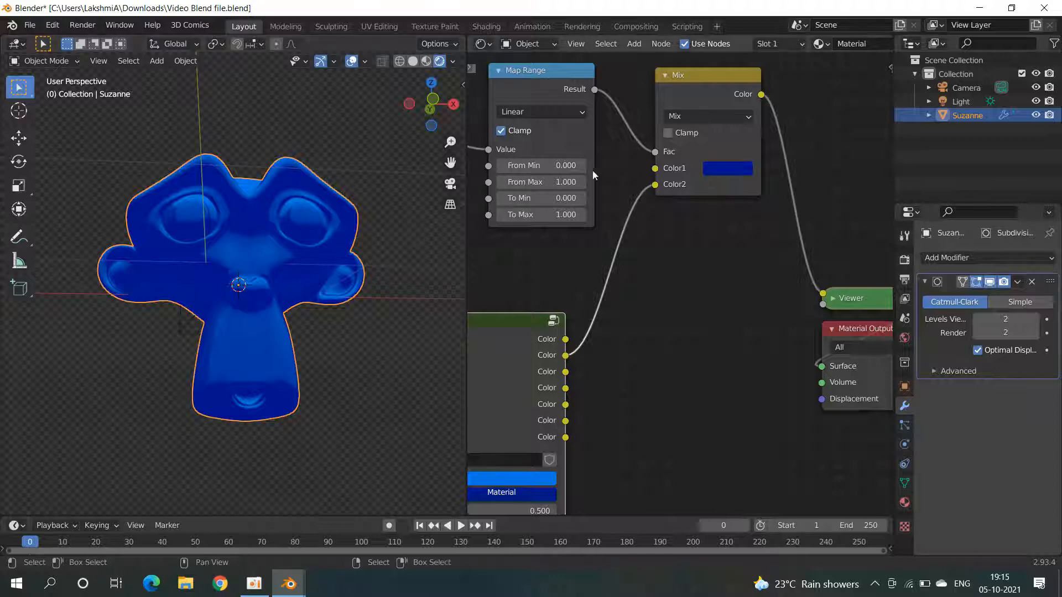
drag(567, 182, 514, 182)
middle_drag(438, 223, 317, 228)
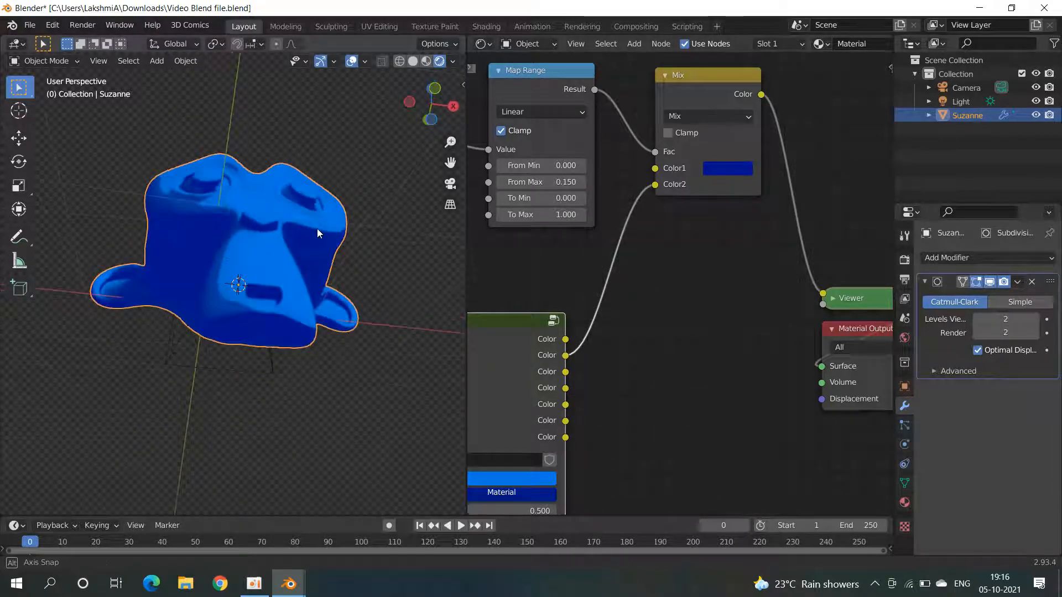
Step: Brighten the Mix node's Color1 to a blue with hue 0.642, saturation 1.000 and value 0.664
click(721, 172)
drag(797, 204, 791, 189)
drag(838, 226, 798, 193)
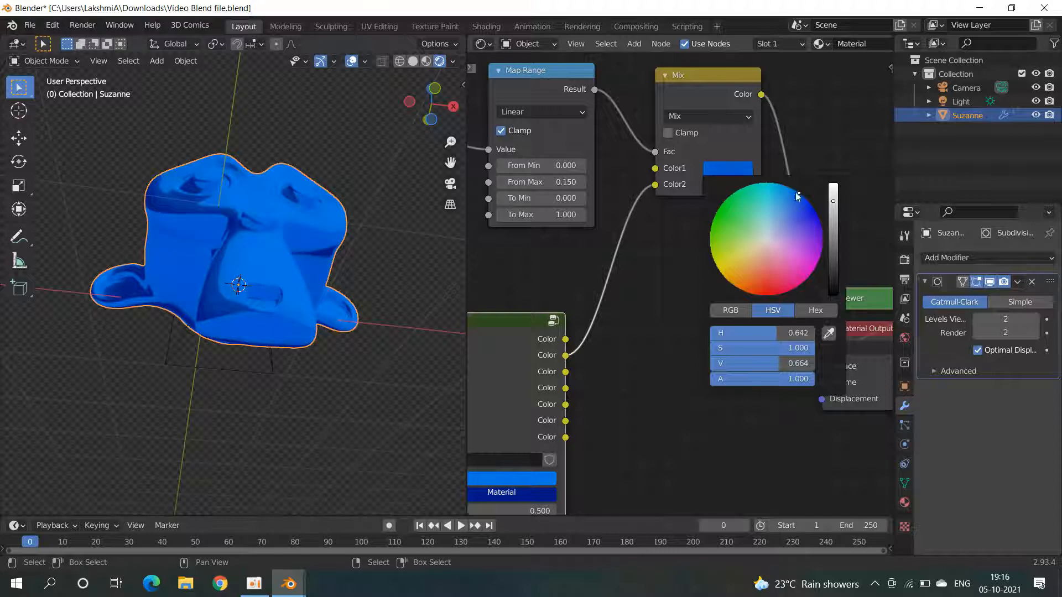
mouse_move(356, 279)
middle_down()
mouse_move(396, 335)
mouse_move(263, 323)
mouse_move(305, 298)
mouse_move(340, 302)
middle_up()
Step: Group the matcap nodes from Texture Coordinate through Mix, leaving out the Toon Shader, and name the group Matcap
scroll(794, 260, down, 5)
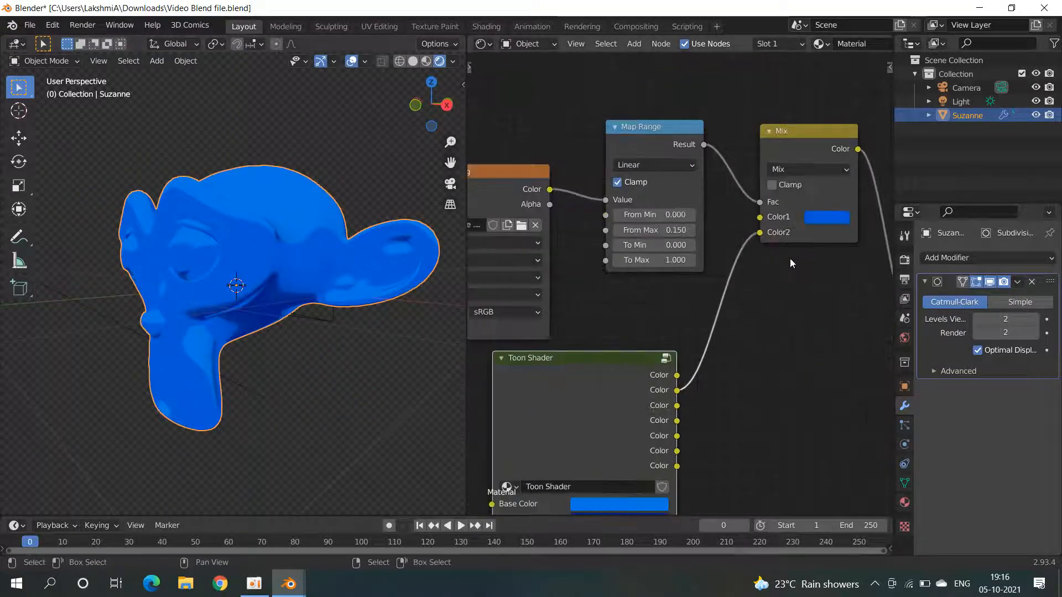
scroll(525, 186, down, 6)
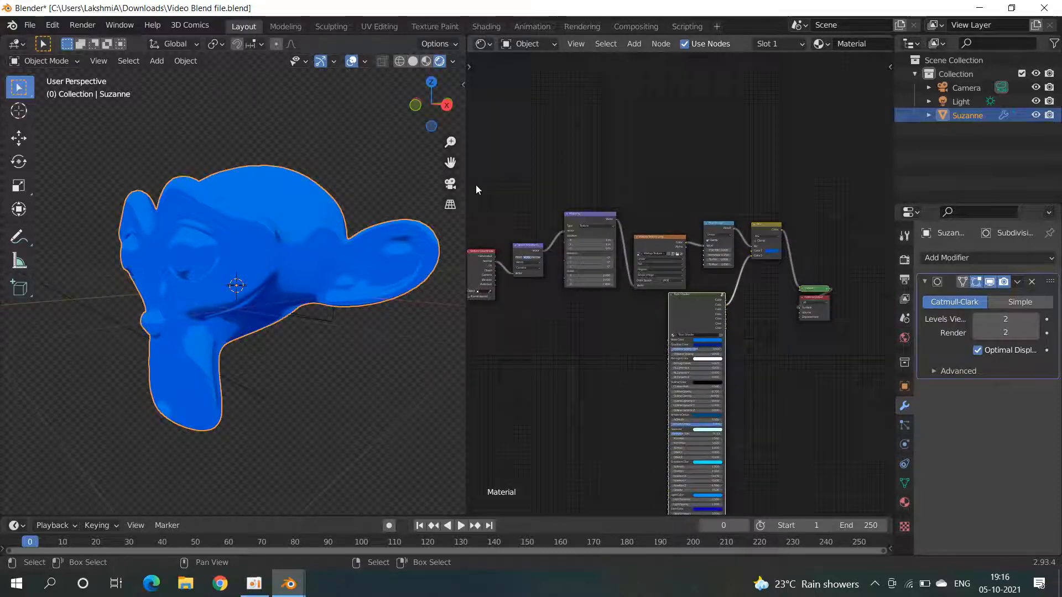
drag(501, 196, 783, 280)
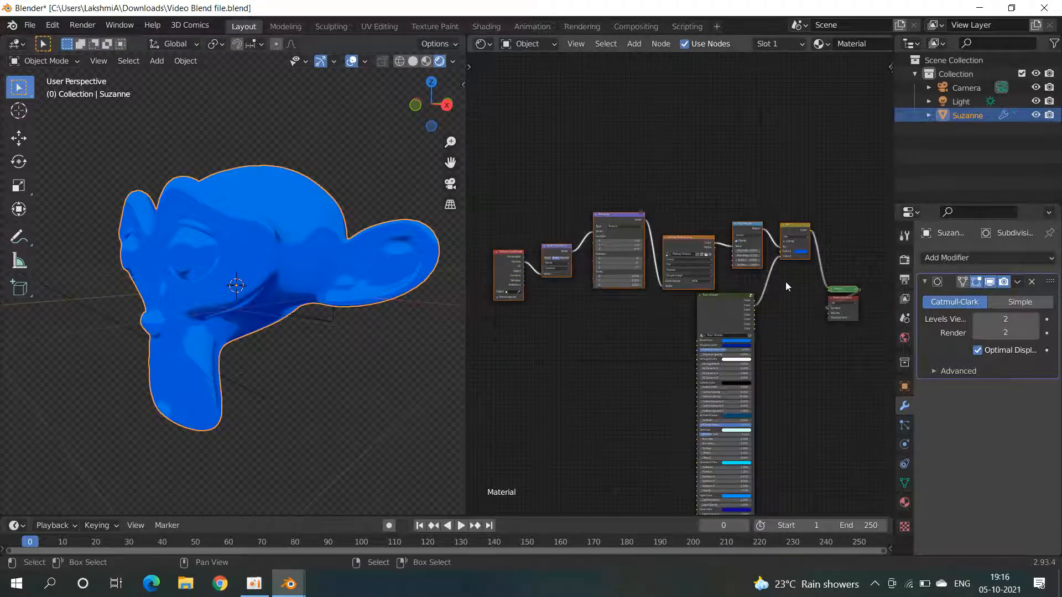
key(ctrl+g)
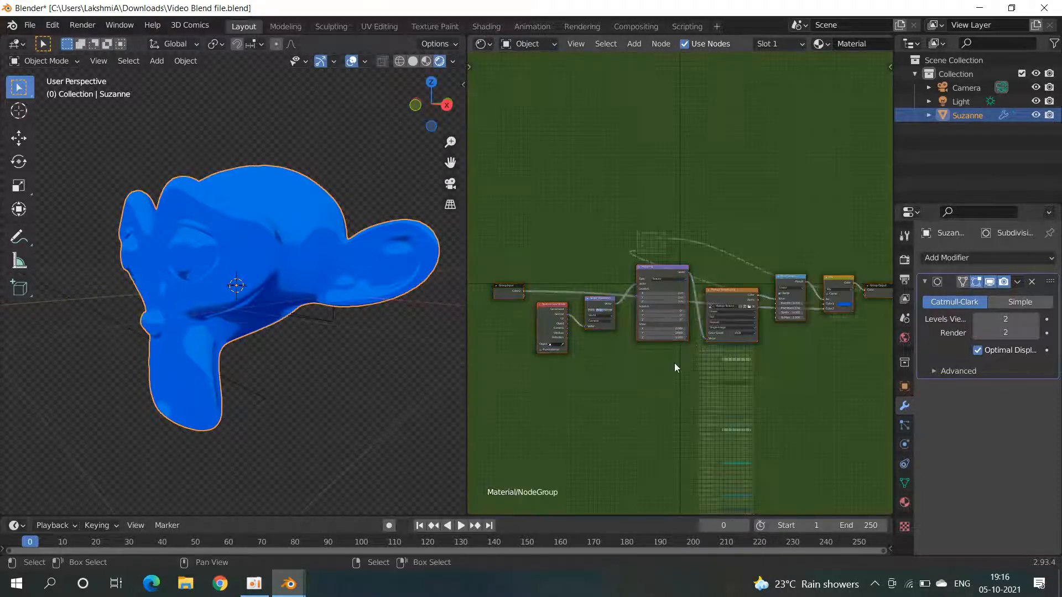
key(Tab)
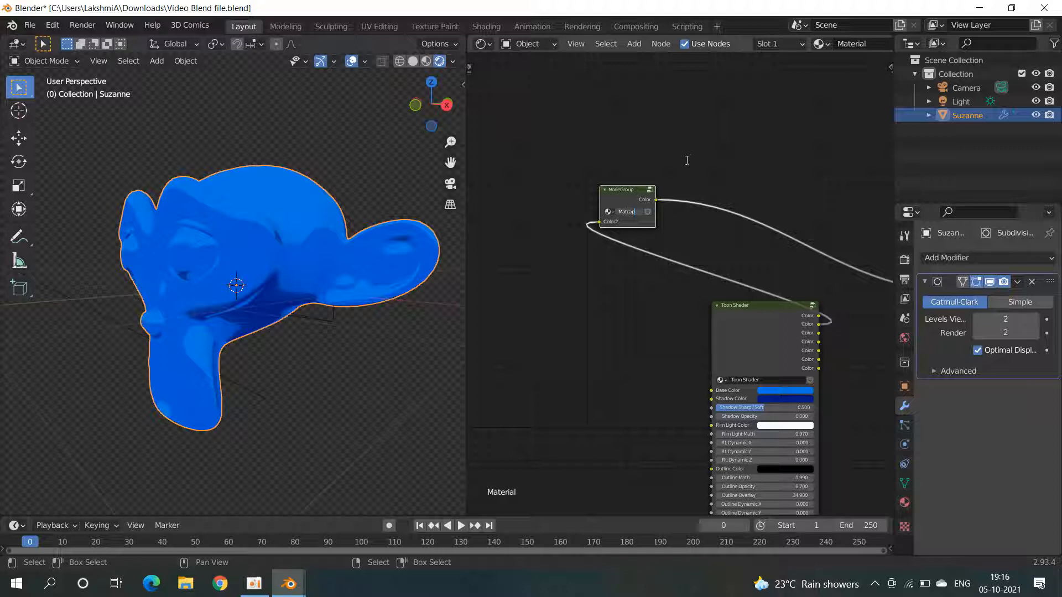
Step: Inside the Matcap group, move Group Input near the Map Range node and expose the Mix node's Color1 as an input
key(Tab)
middle_drag(816, 268, 827, 235)
scroll(800, 213, down, 3)
scroll(679, 227, down, 4)
drag(536, 256, 854, 211)
middle_drag(873, 250, 670, 293)
scroll(755, 281, up, 8)
drag(670, 212, 737, 333)
scroll(640, 218, up, 2)
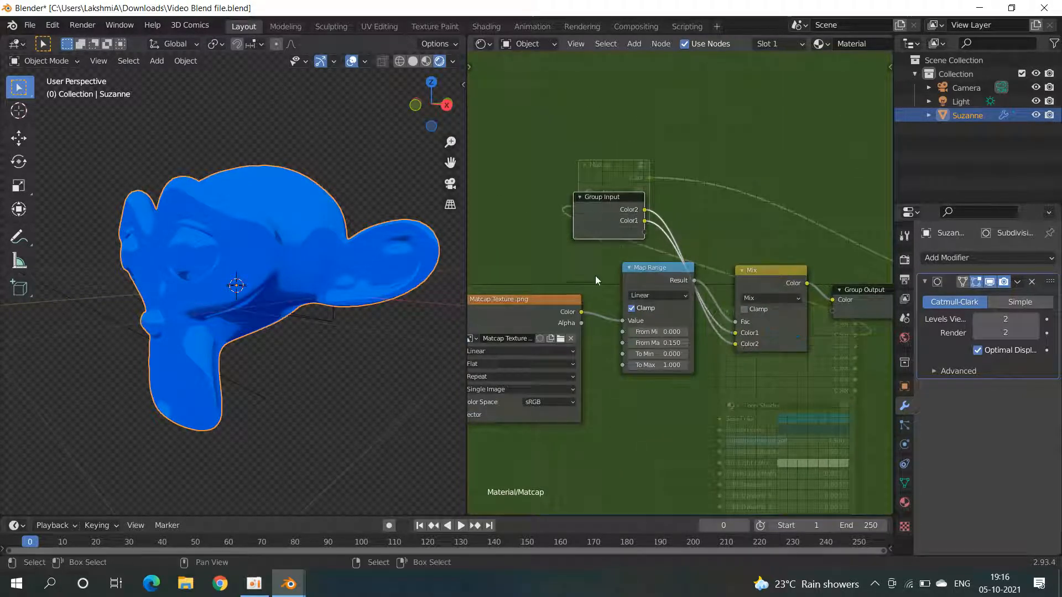
Step: Expose the Map Range's From Min, From Max, To Min and To Max as Matcap group inputs, and leave the group
middle_drag(589, 278, 648, 222)
drag(648, 223, 669, 317)
drag(616, 241, 670, 328)
drag(616, 250, 670, 338)
key(Tab)
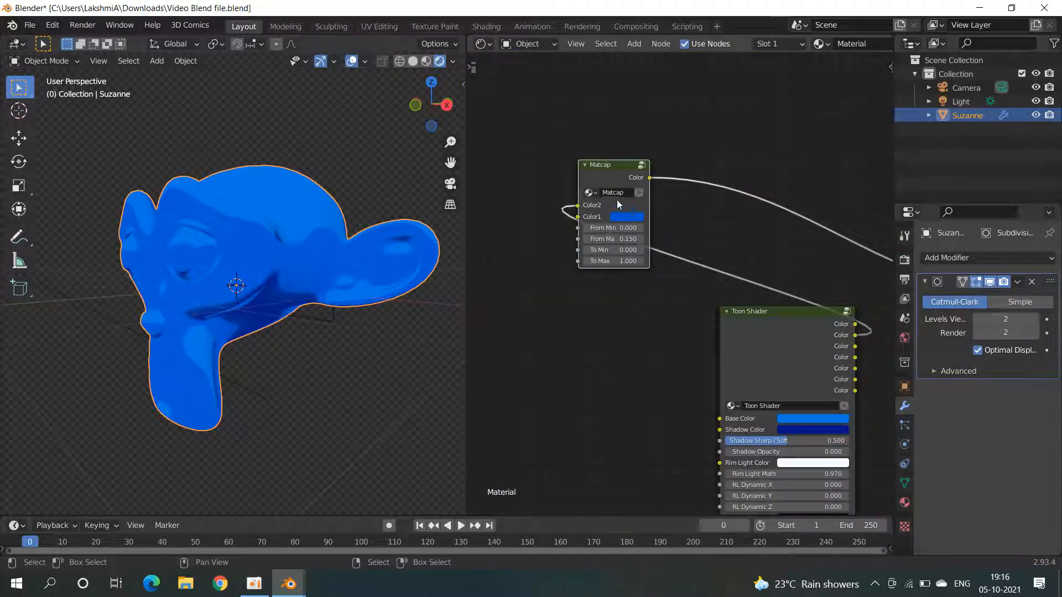
Step: Place the Matcap group between the Toon Shader and the Viewer, and cut its link from the Toon Shader
scroll(803, 222, down, 2)
drag(535, 202, 767, 277)
middle_drag(656, 273, 656, 174)
ctrl+right_drag(715, 234, 715, 236)
Step: Try the Toon Shader's second Color output on the Material Output's Surface, and preview the Matcap group on the monkey instead
drag(698, 224, 824, 231)
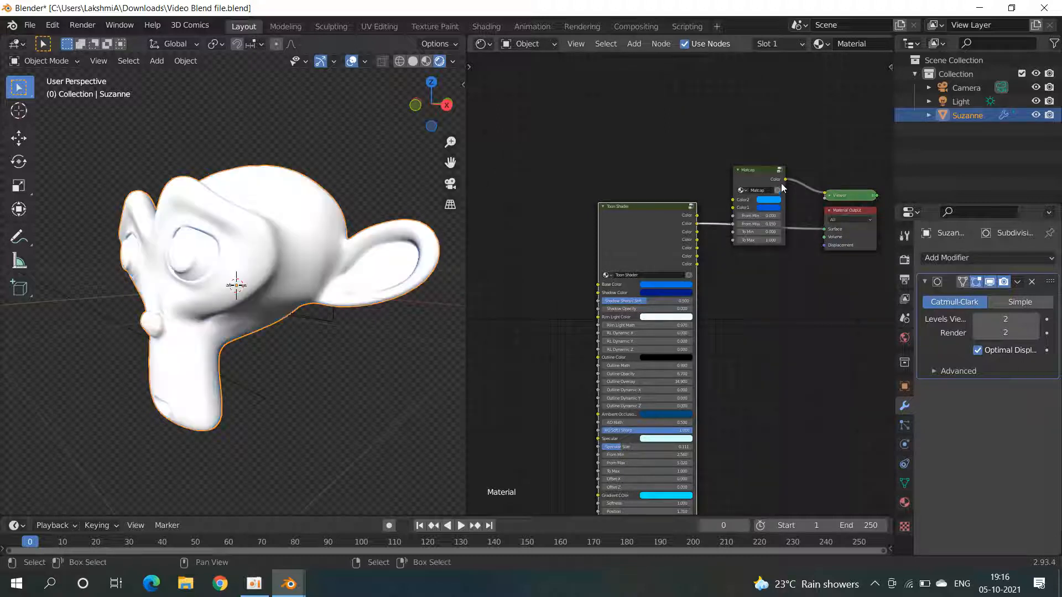
click(779, 178)
ctrl+shift+click(782, 196)
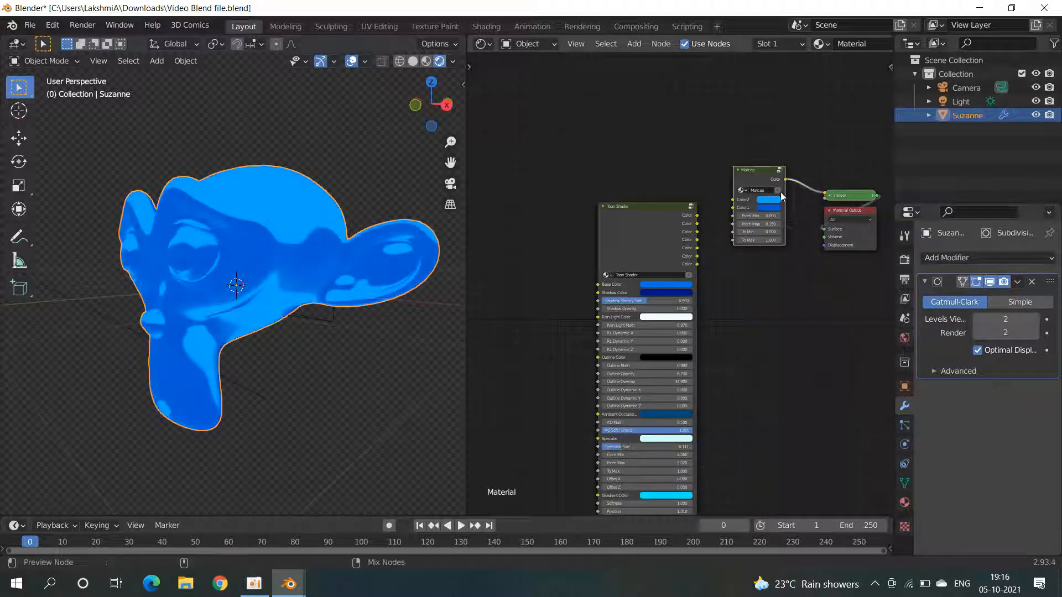
middle_drag(180, 244, 244, 235)
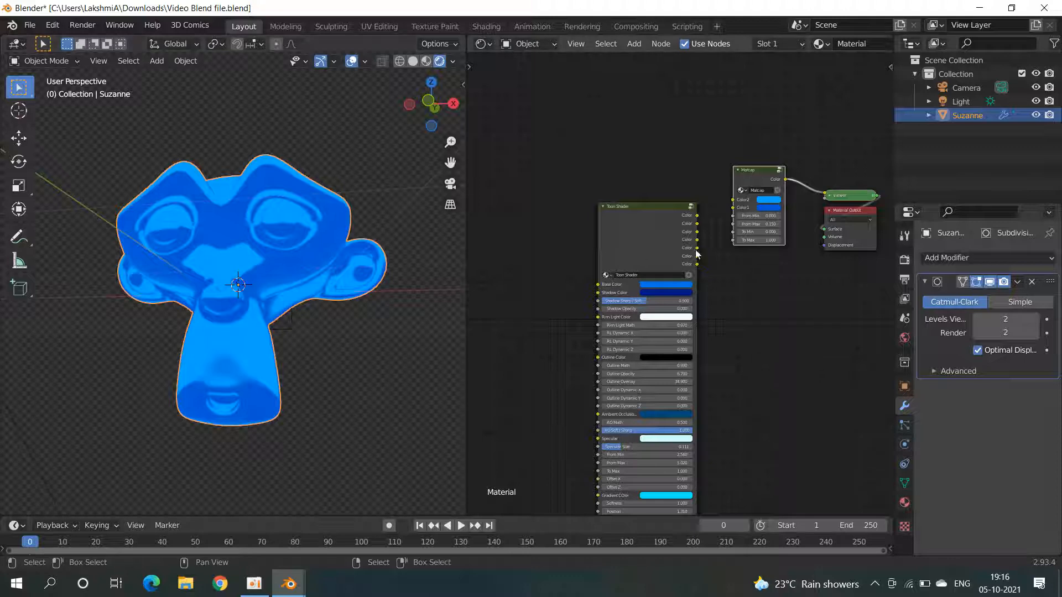
Step: Set the Matcap group's Color1 to a deeper blue with hue 0.667, and check the monkey from the side
middle_drag(695, 251, 689, 317)
scroll(689, 317, up, 2)
scroll(688, 317, up, 1)
middle_drag(360, 275, 376, 265)
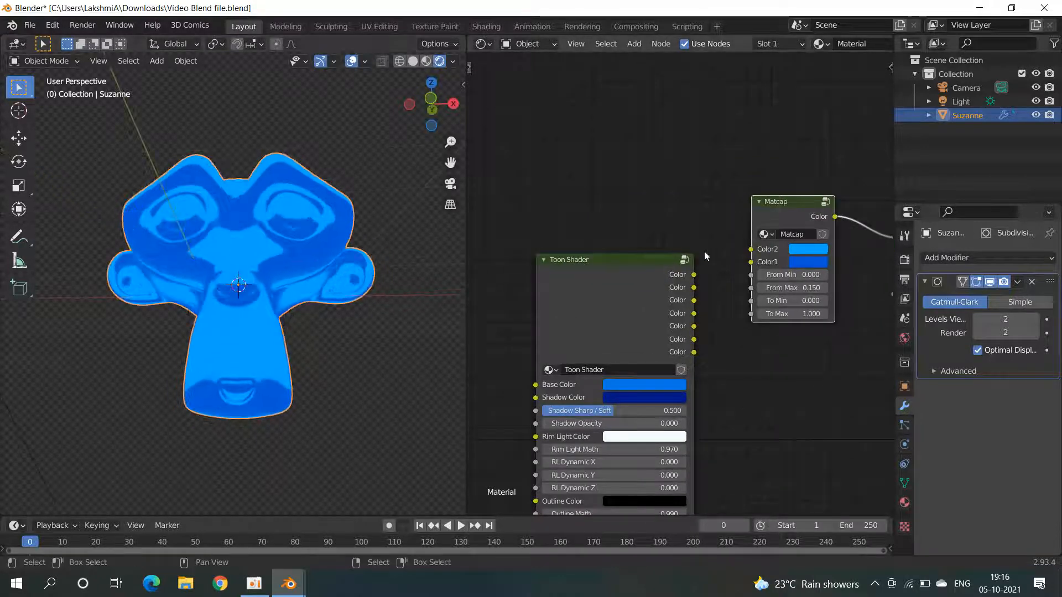
click(794, 263)
drag(866, 100, 876, 109)
middle_drag(277, 292, 193, 300)
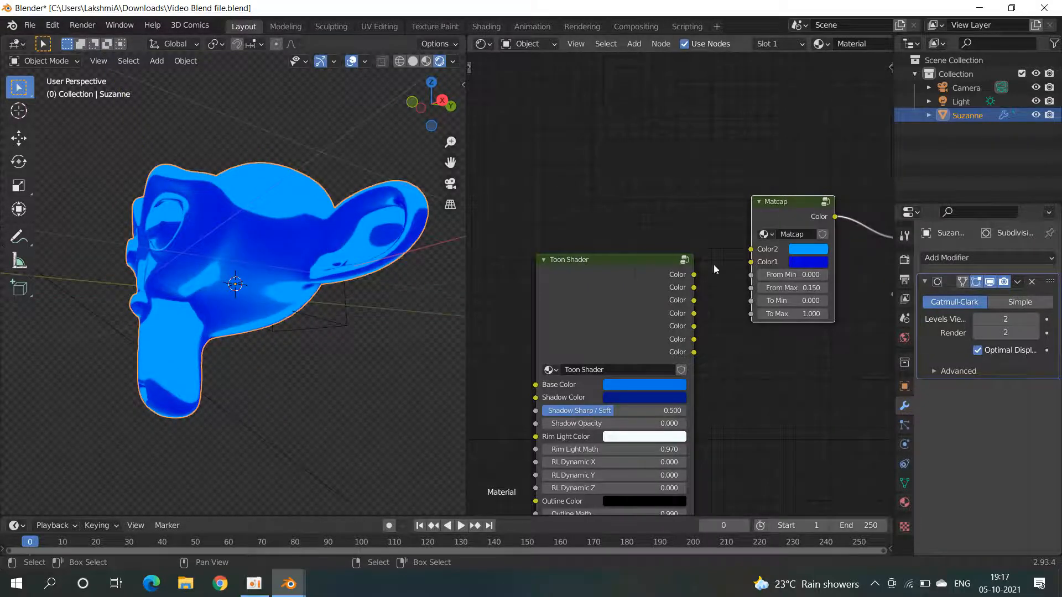
Step: Try a deeper blue Color2 and a green Color1 with hue 0.379 on the Matcap group, and undo both colour changes
click(795, 248)
drag(851, 85, 875, 94)
click(809, 261)
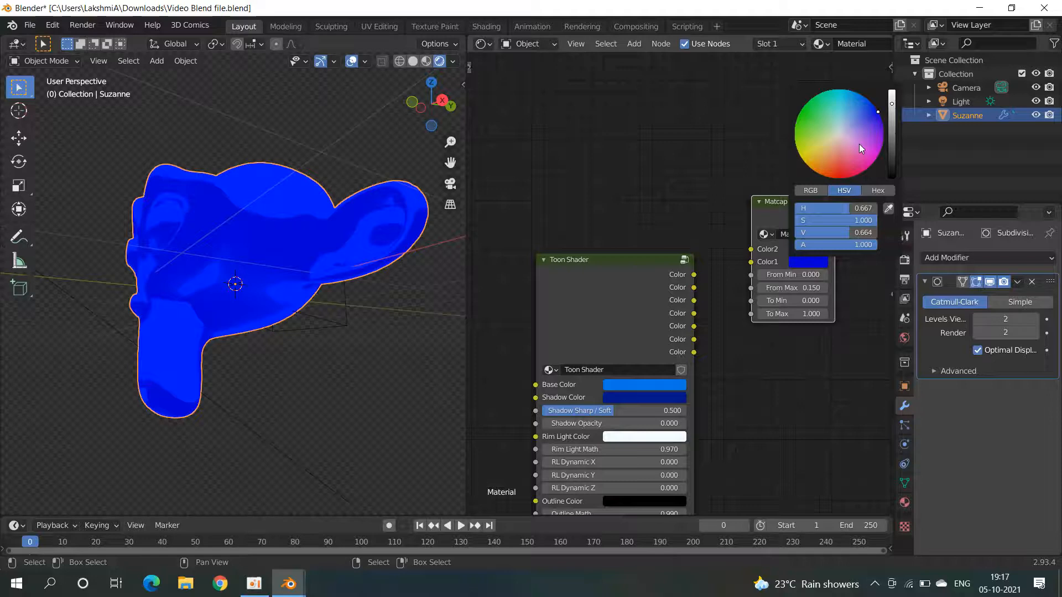
drag(877, 111, 833, 89)
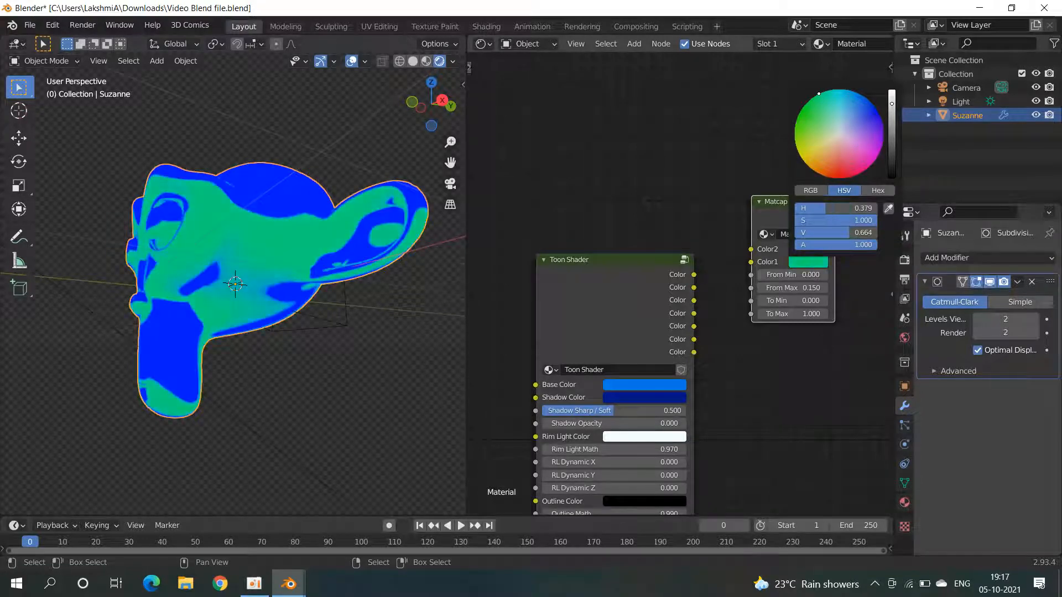
middle_drag(190, 264, 293, 287)
key(ctrl+z)
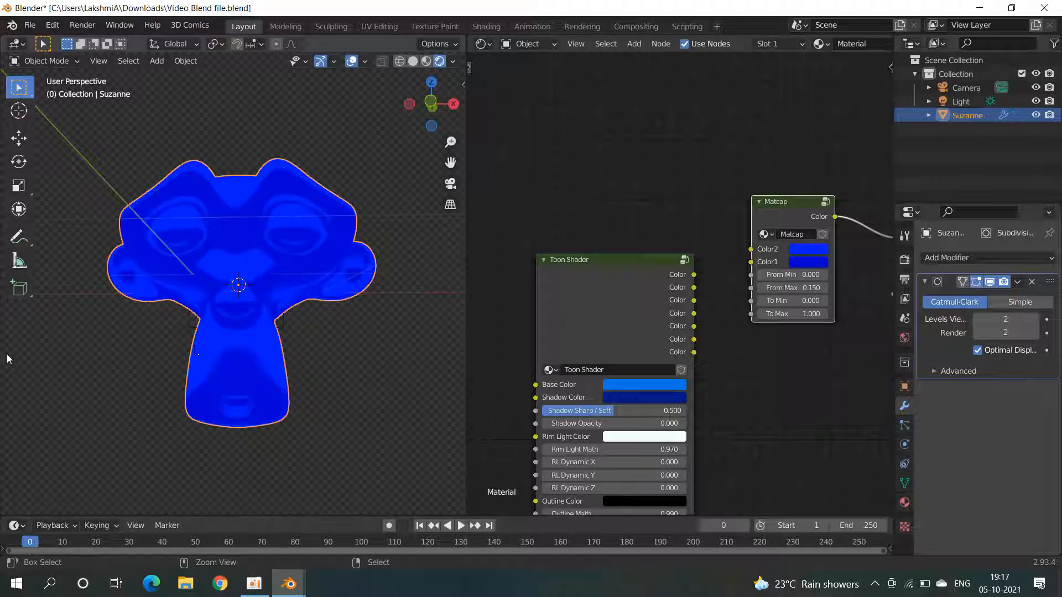
key(ctrl+z)
Step: Set the Matcap group's Color1 to a blue with hue 0.646, saturation 1.000 and value 0.664
middle_drag(284, 338, 286, 246)
click(807, 261)
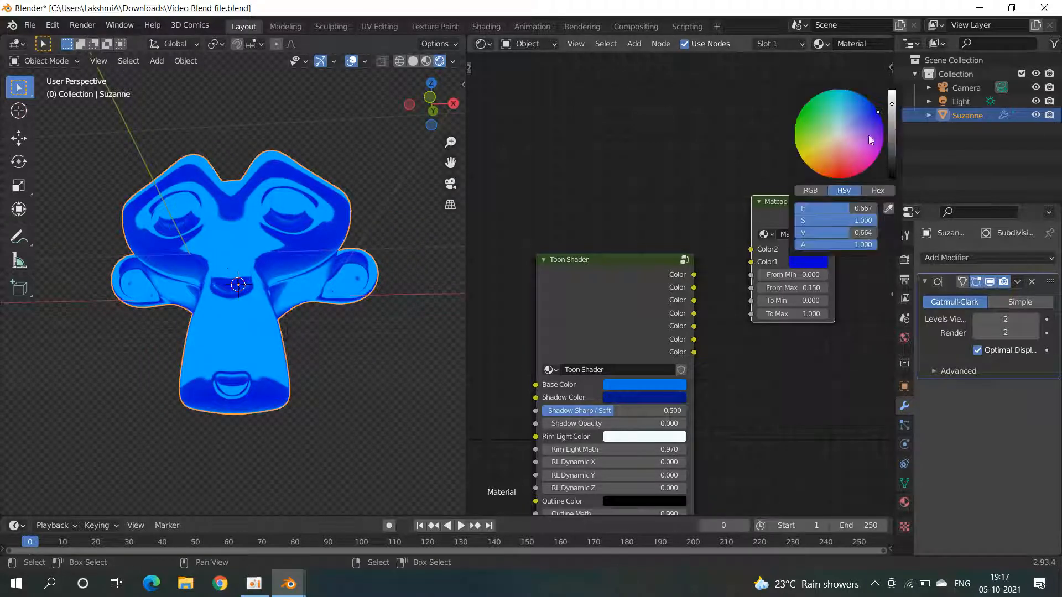
drag(877, 112, 868, 100)
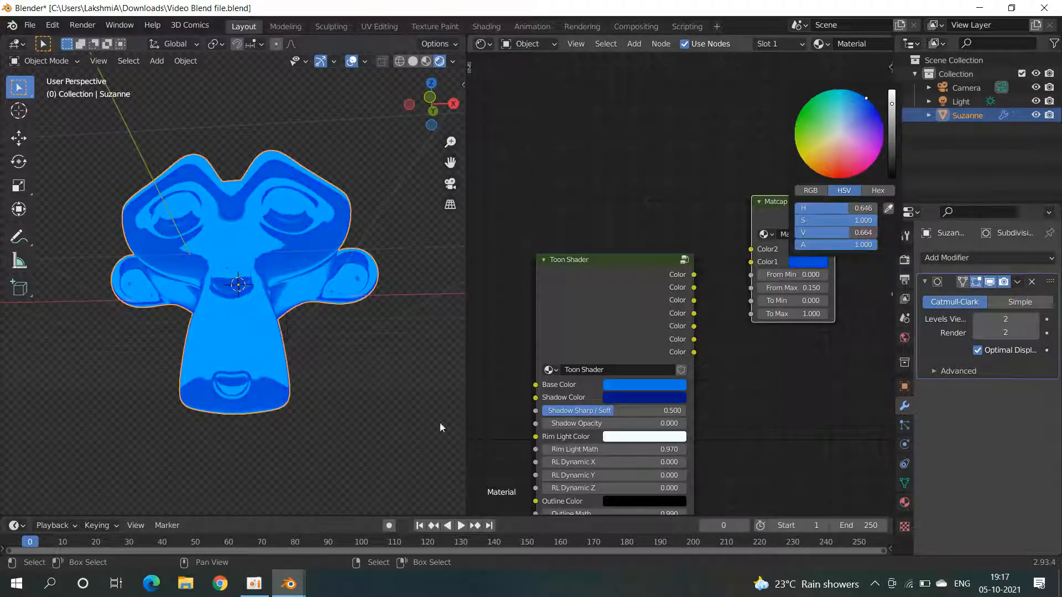
middle_drag(176, 426, 287, 425)
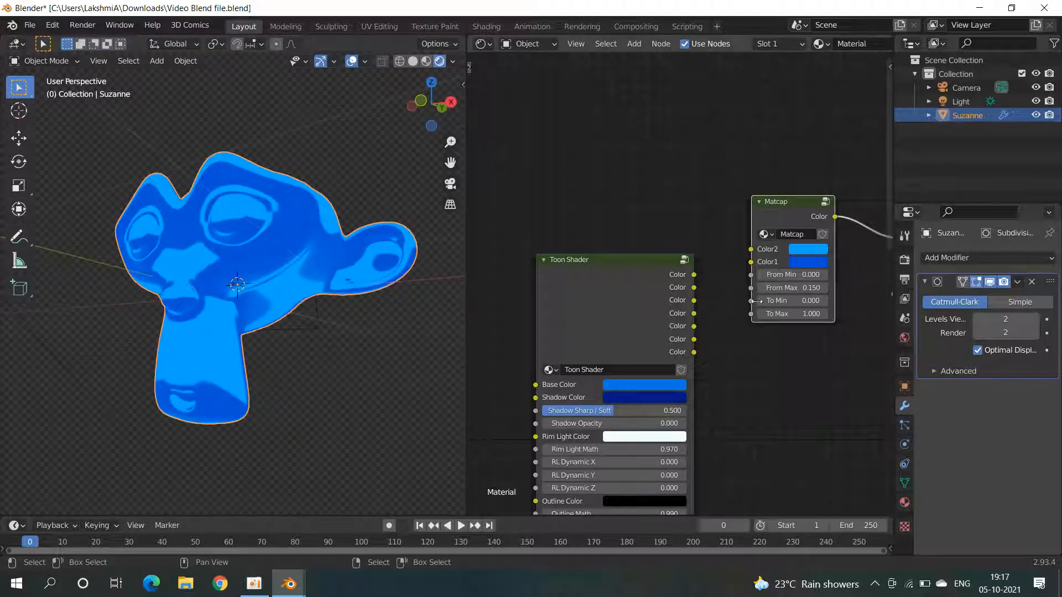
Step: Delete the Matcap group and set the Toon Shader's Shadow Sharp/Soft to 0.000
key(Delete)
middle_drag(705, 388, 663, 390)
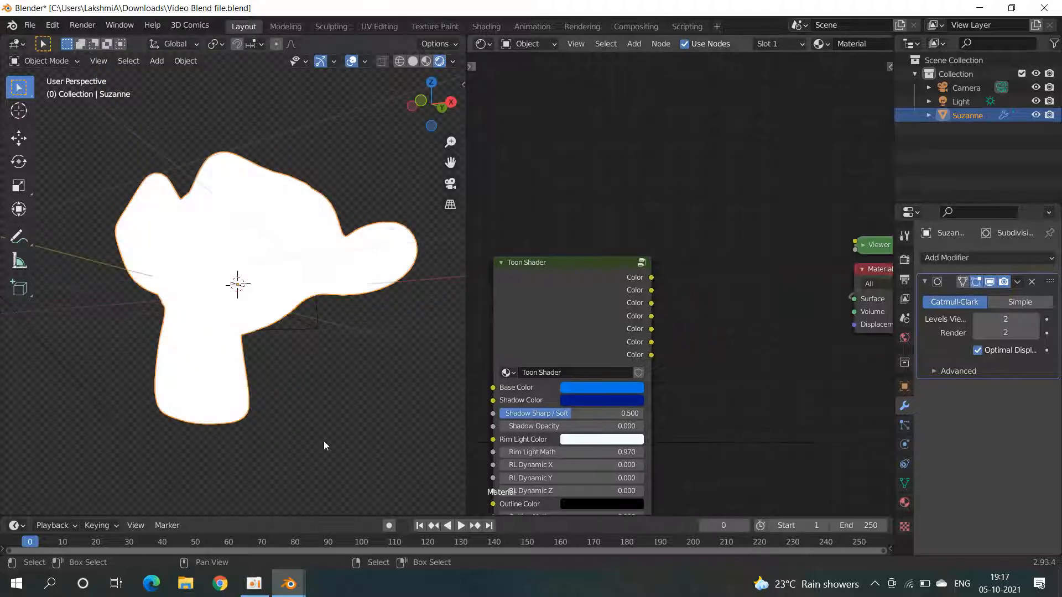
drag(542, 415, 299, 410)
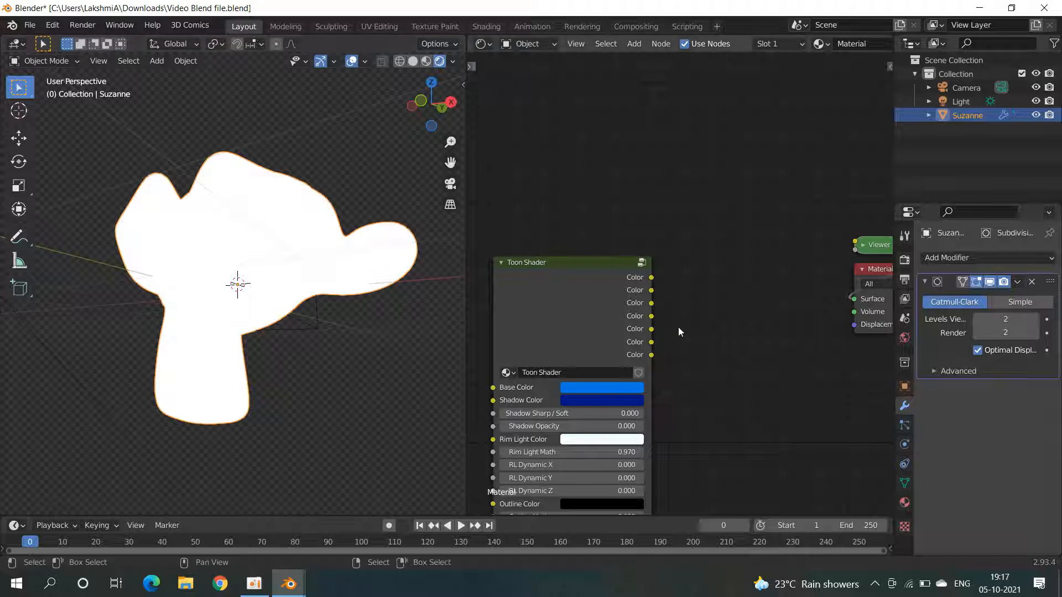
Step: Connect the Toon Shader's second Color output to the Material Output's Surface and check the monkey from the front
drag(652, 290, 700, 294)
drag(835, 292, 865, 299)
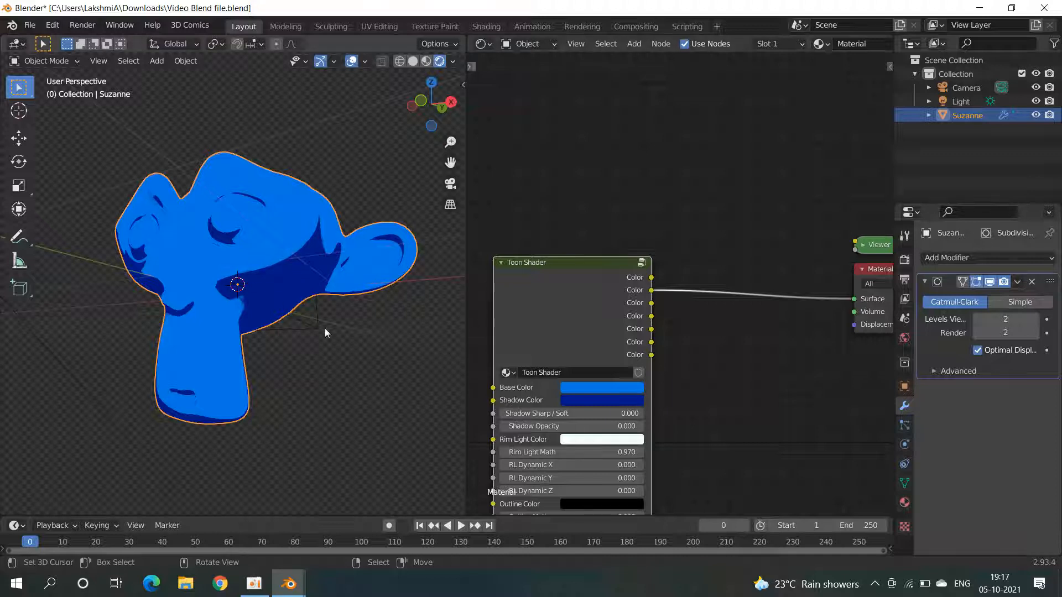
middle_drag(332, 243, 269, 241)
Step: Add a Gradient Texture node ahead of the Toon Shader
middle_drag(719, 332, 841, 310)
scroll(601, 308, down, 2)
middle_drag(606, 299, 739, 269)
key(shift+a)
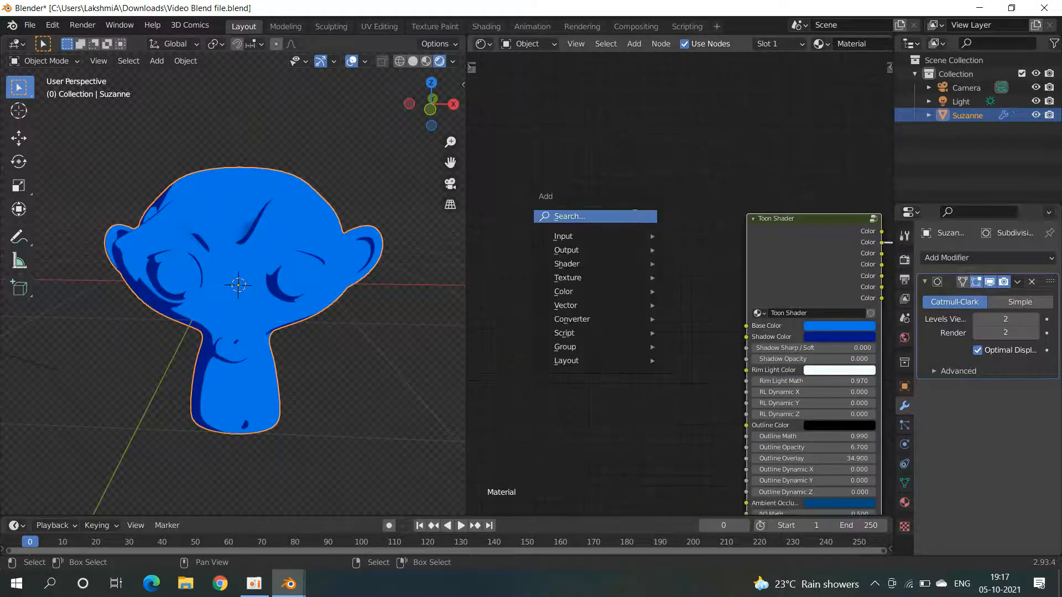
click(634, 216)
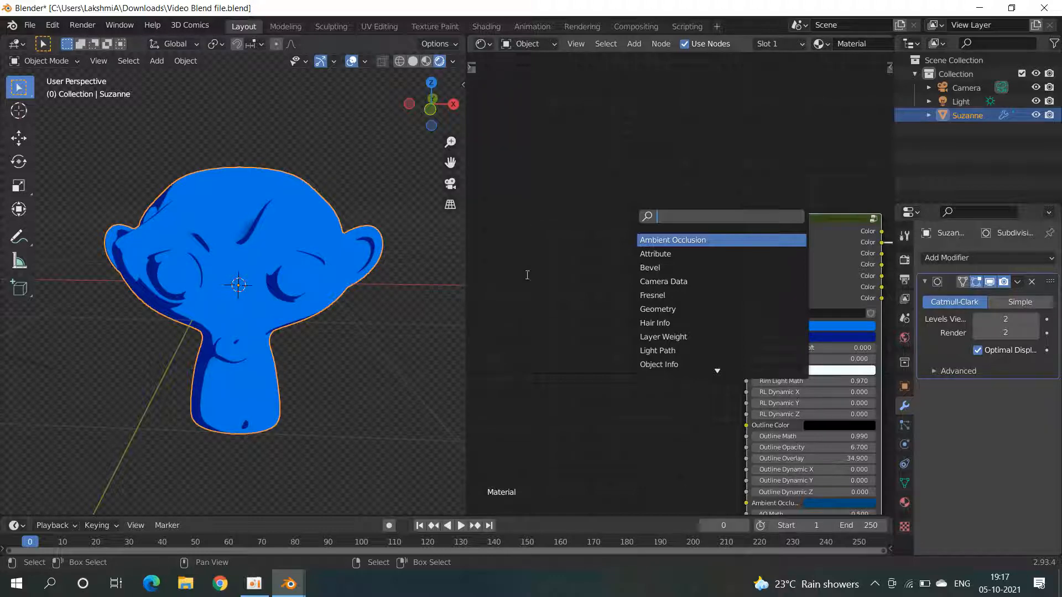
key(Escape)
key(shift+a)
click(602, 202)
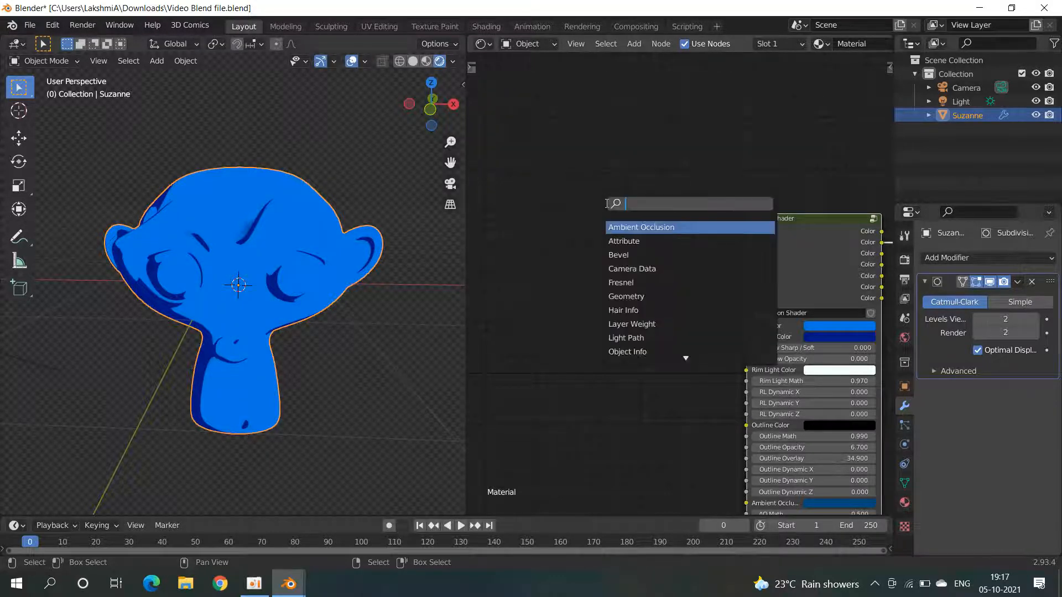
text(gr)
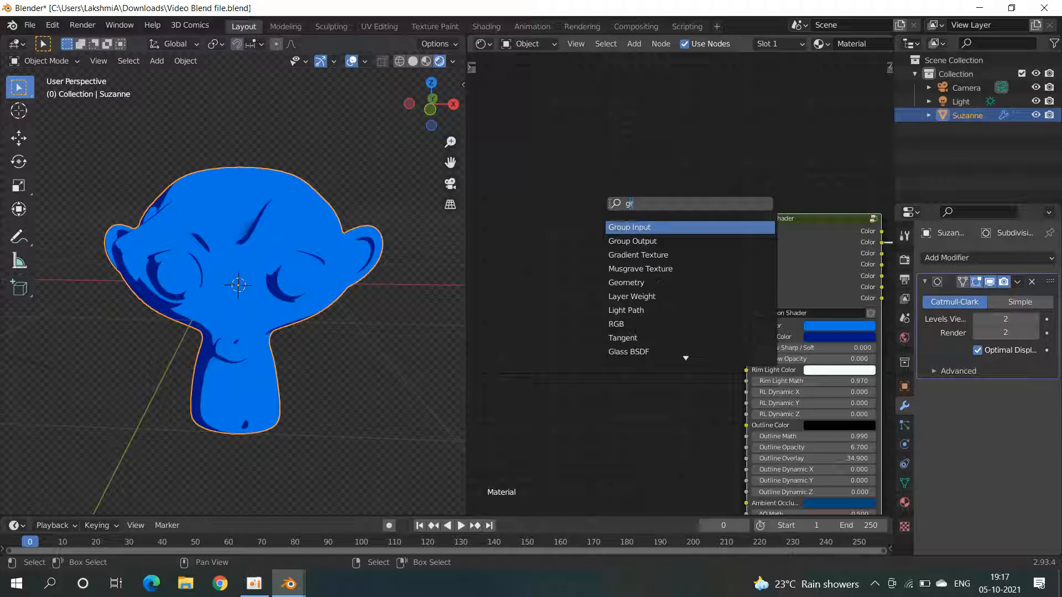
text(a)
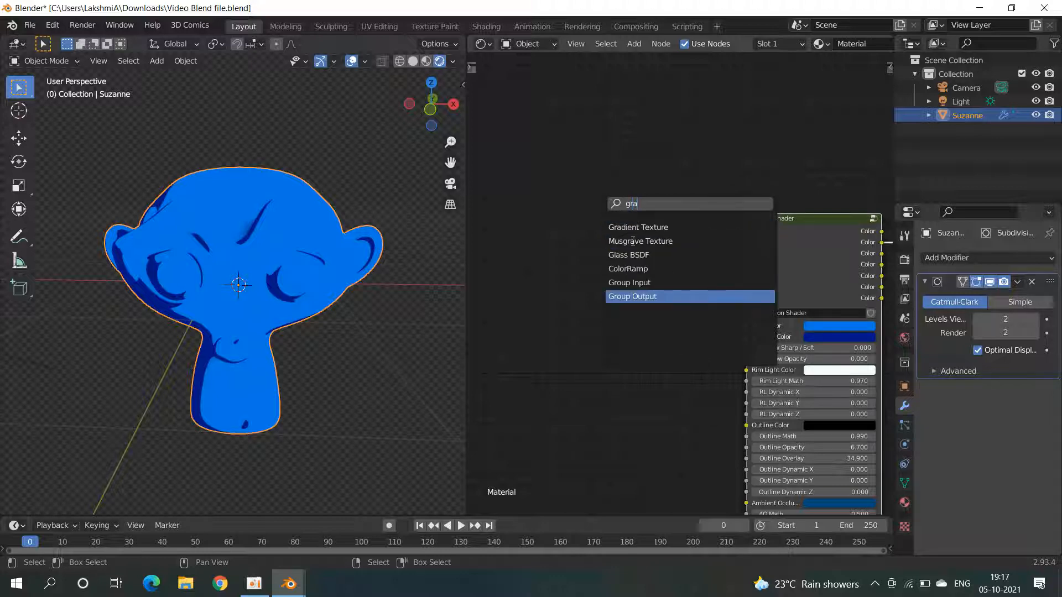
click(636, 228)
click(503, 301)
Step: Connect the Gradient Texture's Color to the Toon Shader's Base Color and inspect the monkey from the side
drag(541, 294, 674, 314)
drag(743, 336, 746, 326)
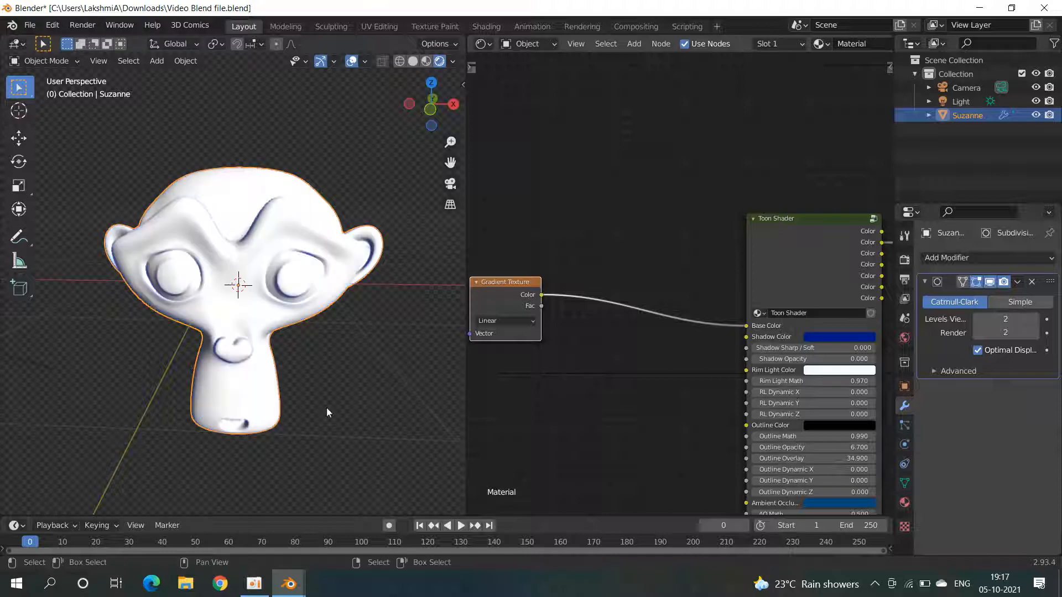
middle_drag(132, 311, 171, 228)
middle_drag(785, 348, 789, 360)
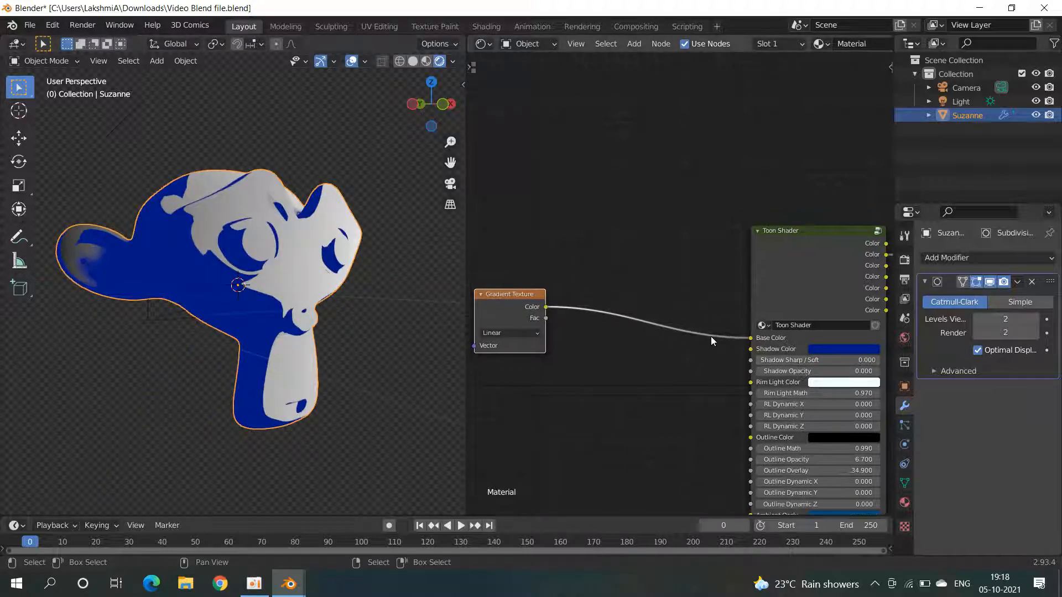
Step: Insert a Mix node on the link between the Gradient Texture and the Toon Shader's Base Color
scroll(678, 287, up, 2)
middle_drag(308, 252, 251, 270)
key(shift+a)
click(589, 237)
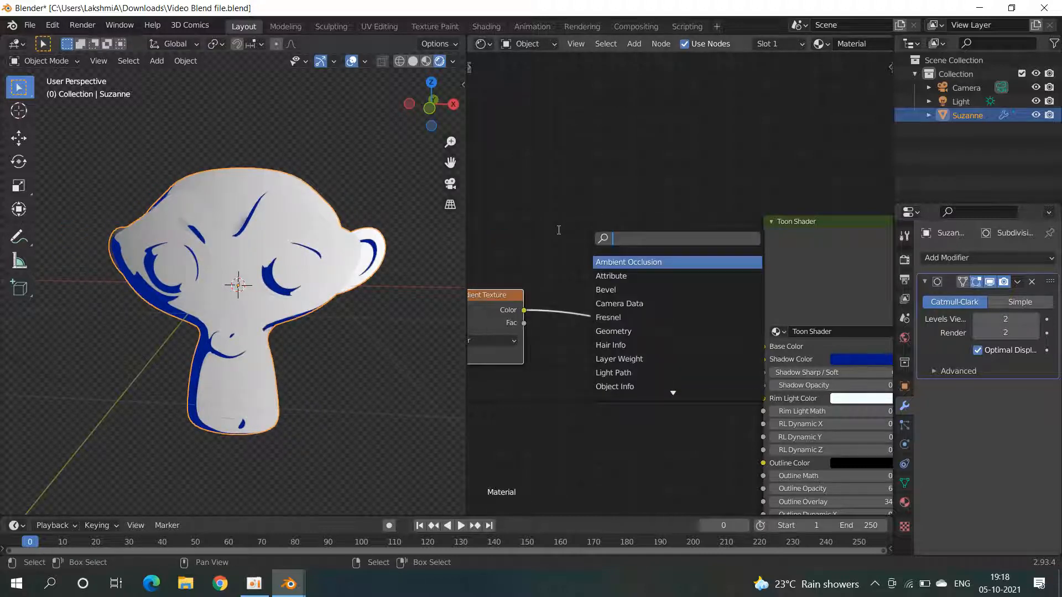
text(mix)
key(Return)
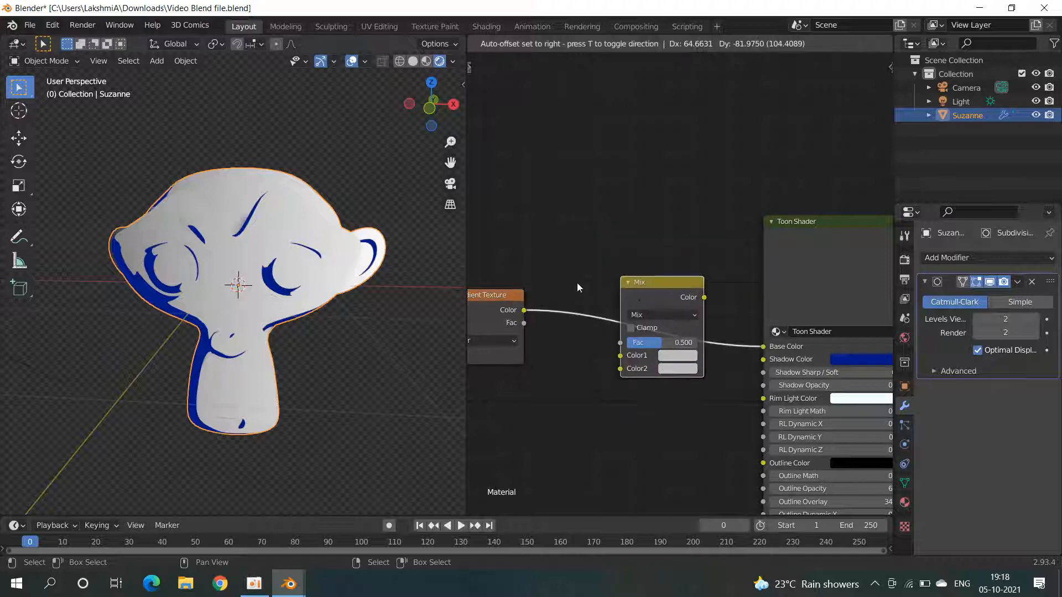
click(576, 283)
middle_drag(599, 262, 511, 324)
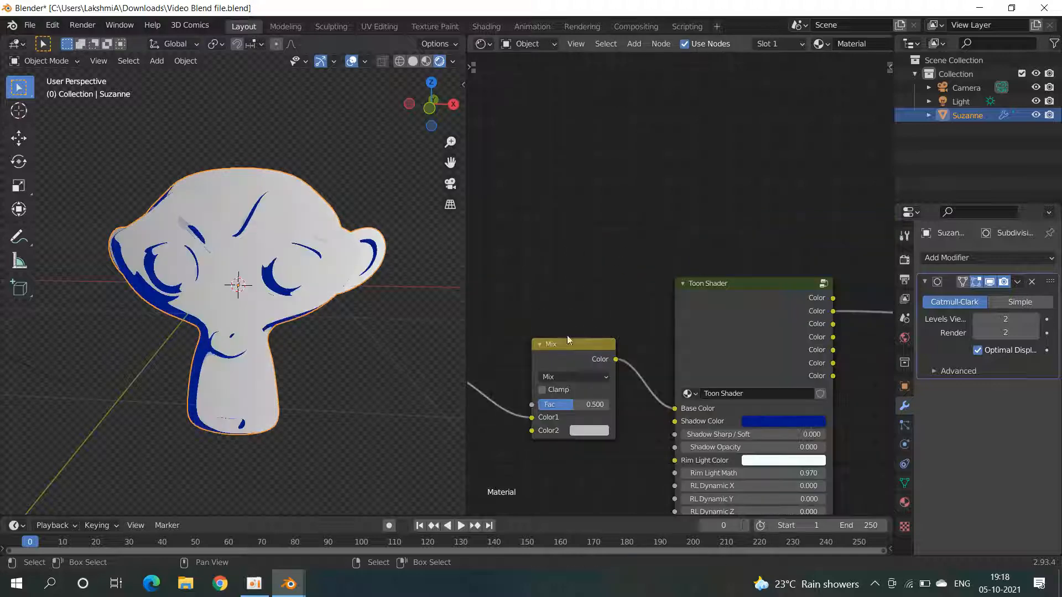
Step: Add Texture Coordinate and Mapping nodes to the Gradient Texture, with Generated feeding the Mapping's Vector
middle_drag(652, 271, 786, 237)
click(518, 335)
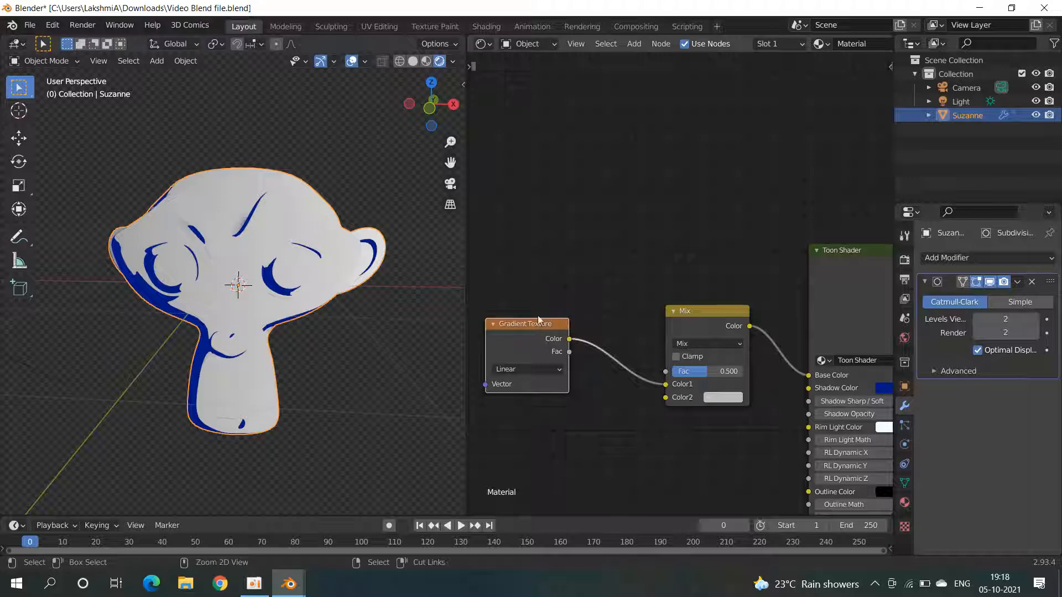
key(ctrl+t)
mouse_move(600, 289)
middle_down()
mouse_move(687, 280)
mouse_move(872, 306)
mouse_move(915, 301)
middle_up()
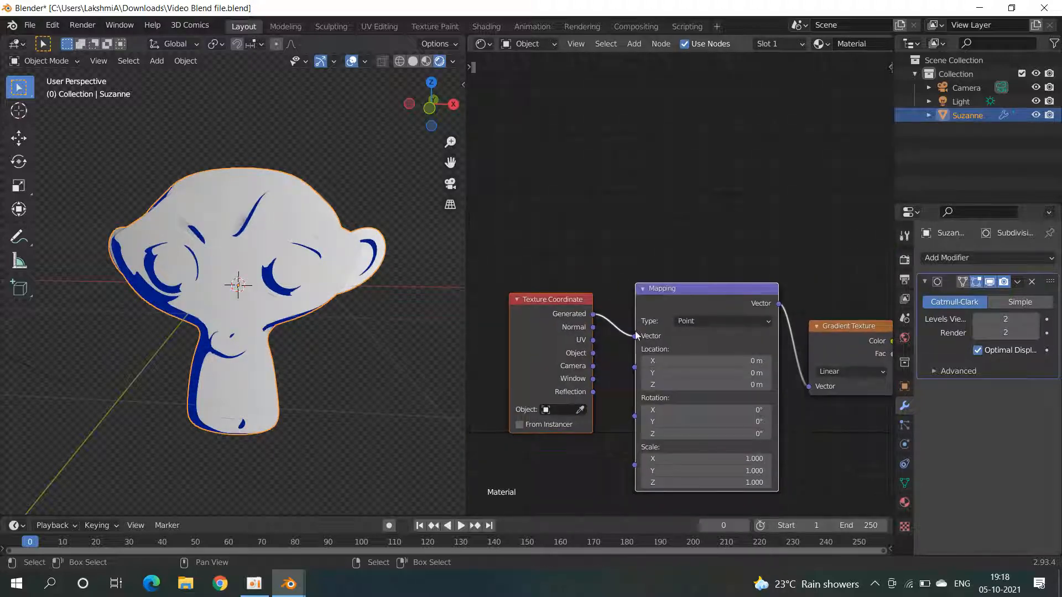
drag(593, 327, 640, 341)
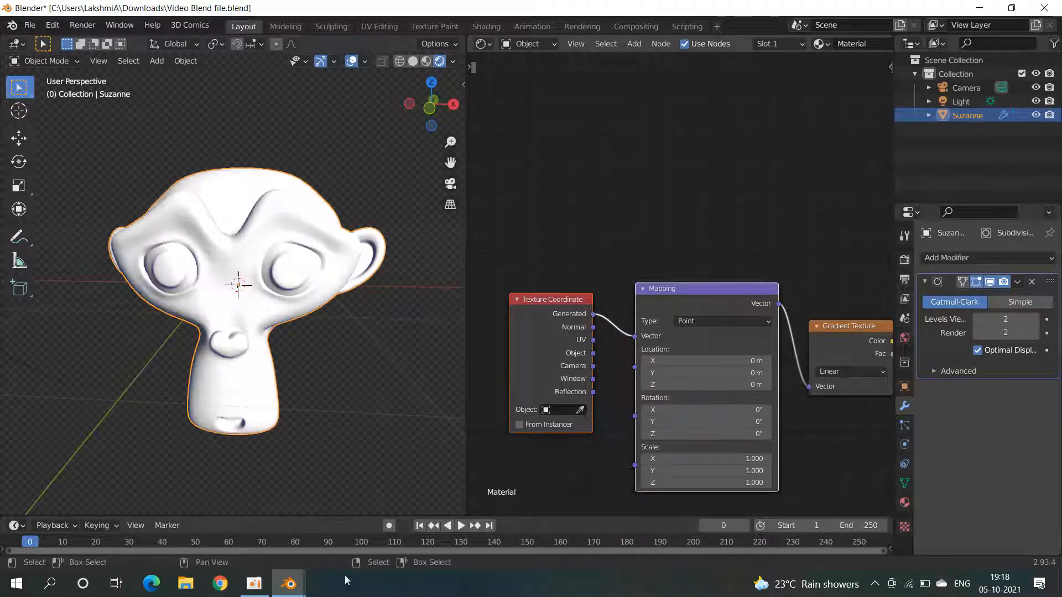
mouse_move(285, 273)
middle_down()
mouse_move(290, 214)
mouse_move(310, 237)
middle_up()
Step: Try shifting the Mapping node's Location to -0.04 m in Z, undo it, and try about -1.71 m in X
middle_drag(715, 315, 662, 259)
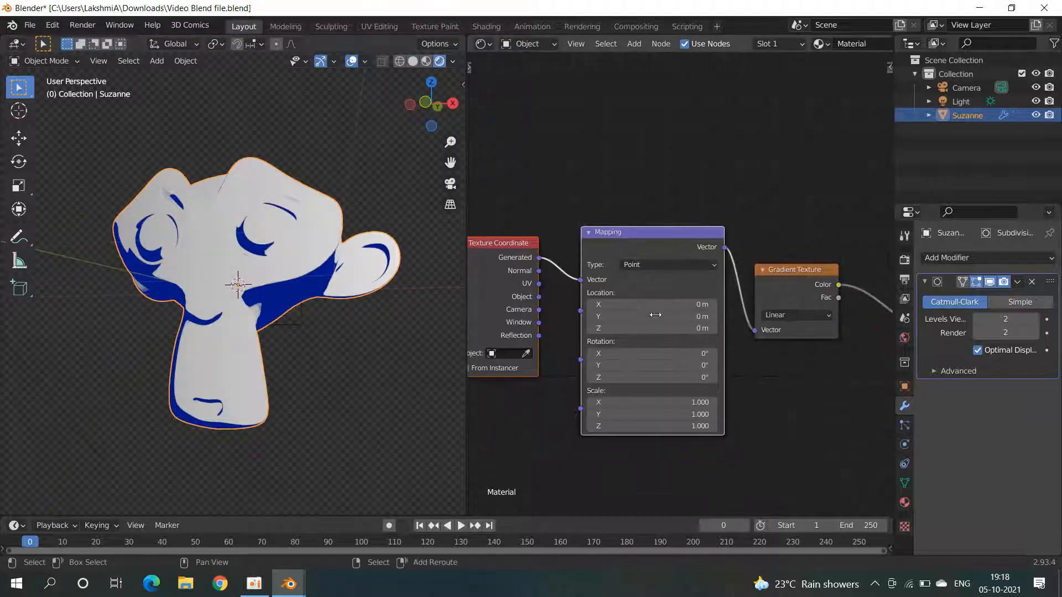
drag(652, 328, 646, 327)
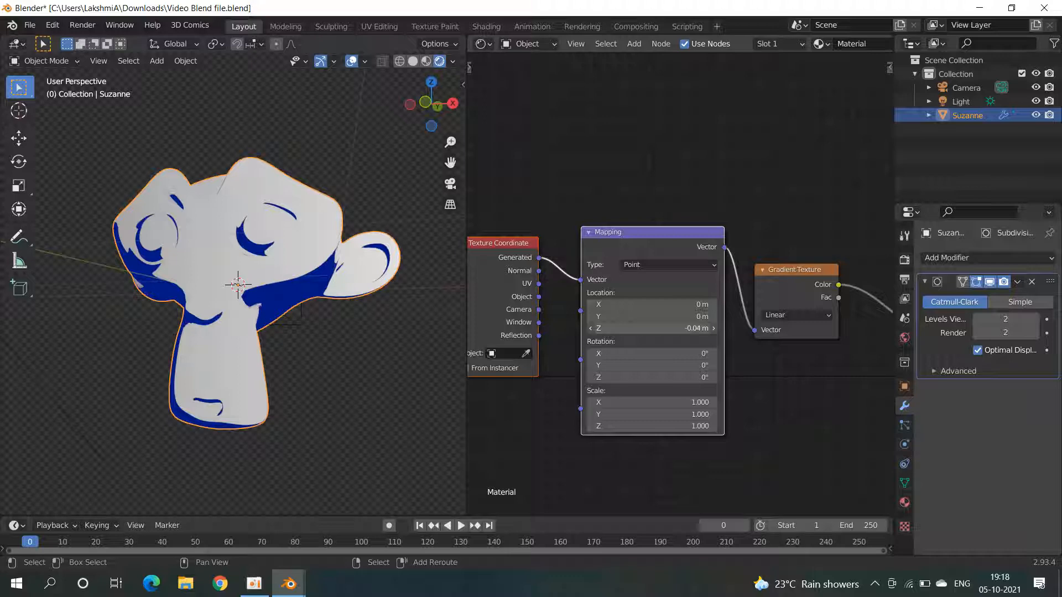
key(ctrl+z)
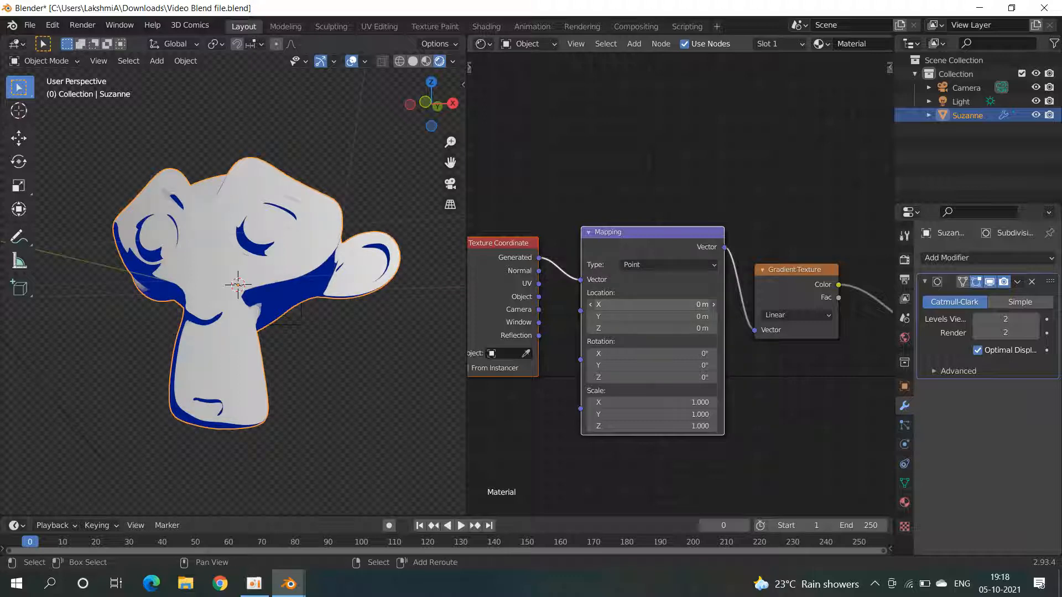
drag(652, 305, 614, 304)
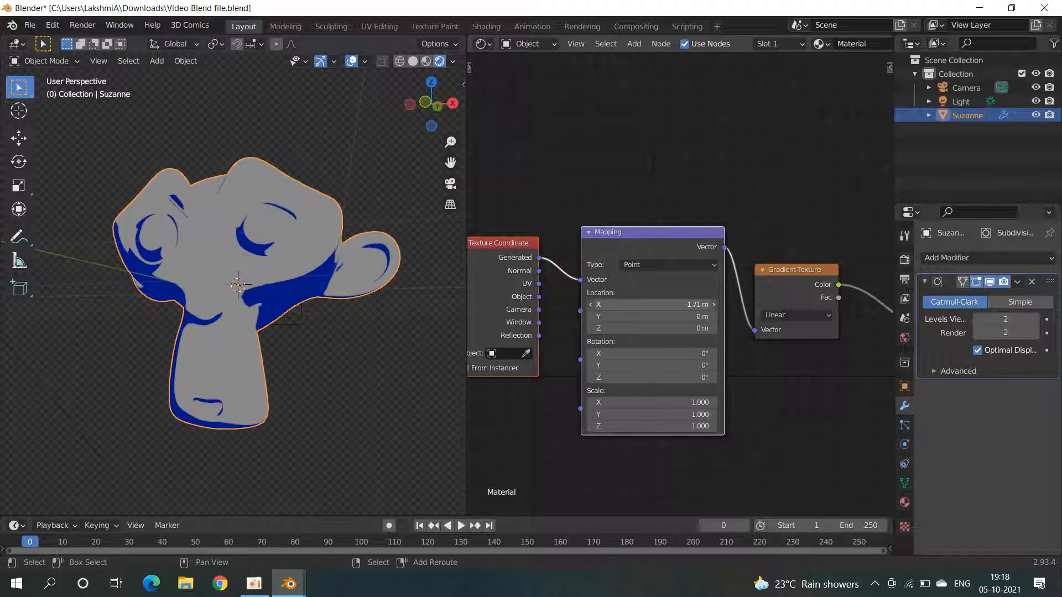
mouse_move(614, 305)
mouse_down()
mouse_move(636, 304)
mouse_move(624, 304)
mouse_up()
Step: Insert a Map Range node between the Gradient Texture's Color and the Mix node's Color1
middle_drag(775, 439, 489, 423)
key(shift+a)
click(542, 190)
text(map)
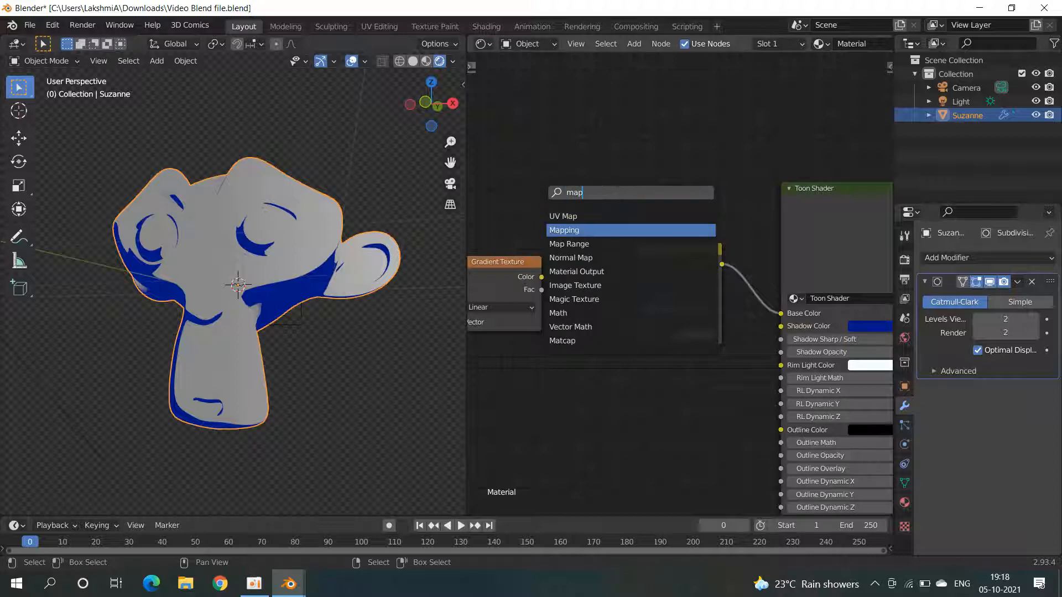
click(621, 241)
click(624, 284)
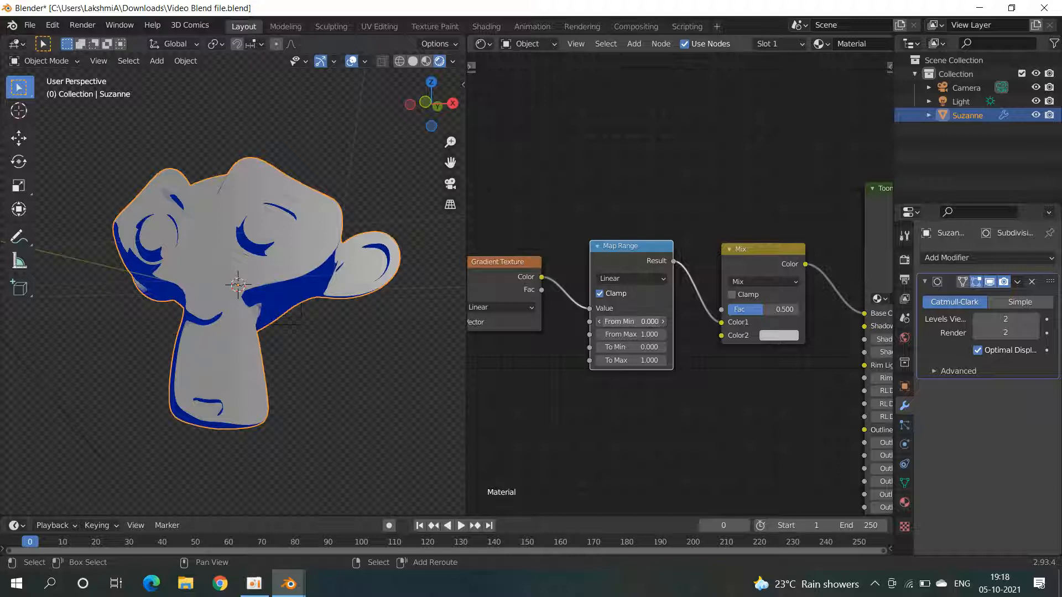
click(626, 322)
click(546, 358)
Step: Reset the Mapping node's X Location to 0 m
middle_drag(553, 340, 856, 285)
click(683, 241)
key(Return)
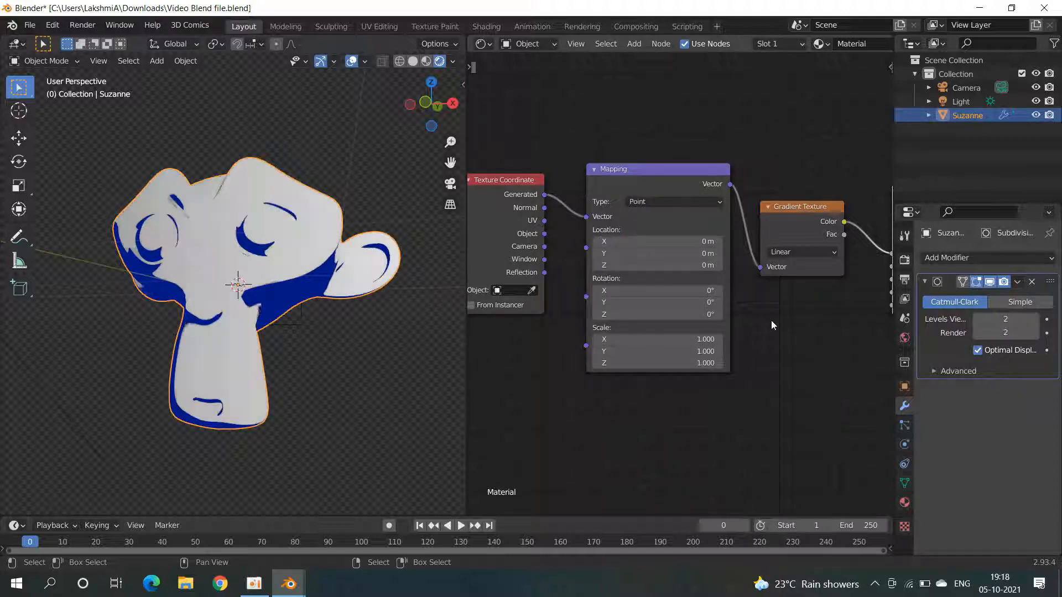
Step: Set the Map Range node's From Min to 0.450 and From Max to 0.520
middle_drag(791, 311, 510, 333)
mouse_move(632, 294)
shift+mouse_down()
mouse_move(694, 295)
mouse_move(586, 308)
mouse_move(598, 309)
shift+mouse_up()
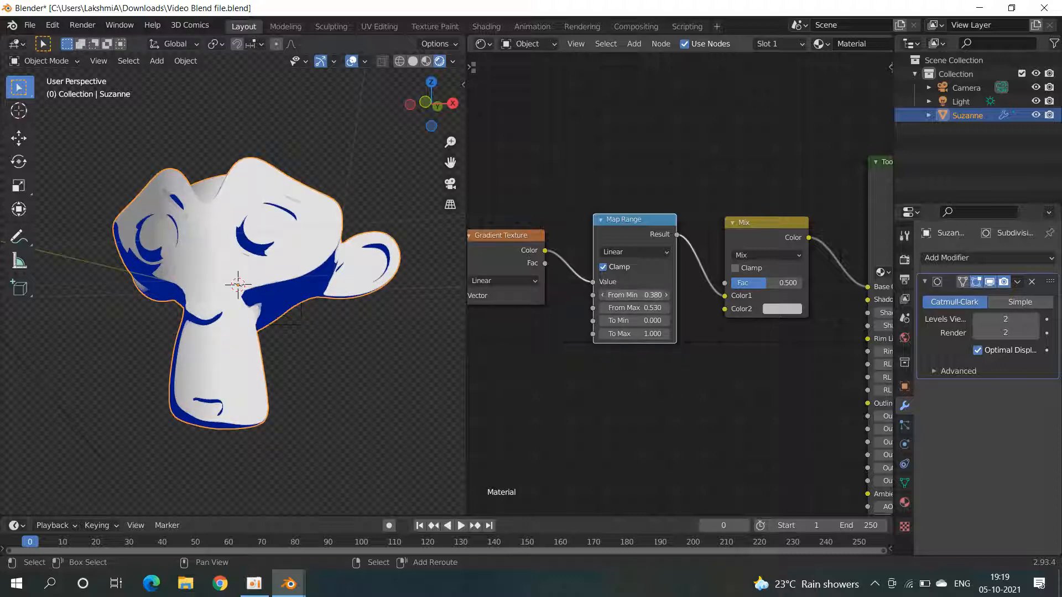
drag(636, 294, 640, 295)
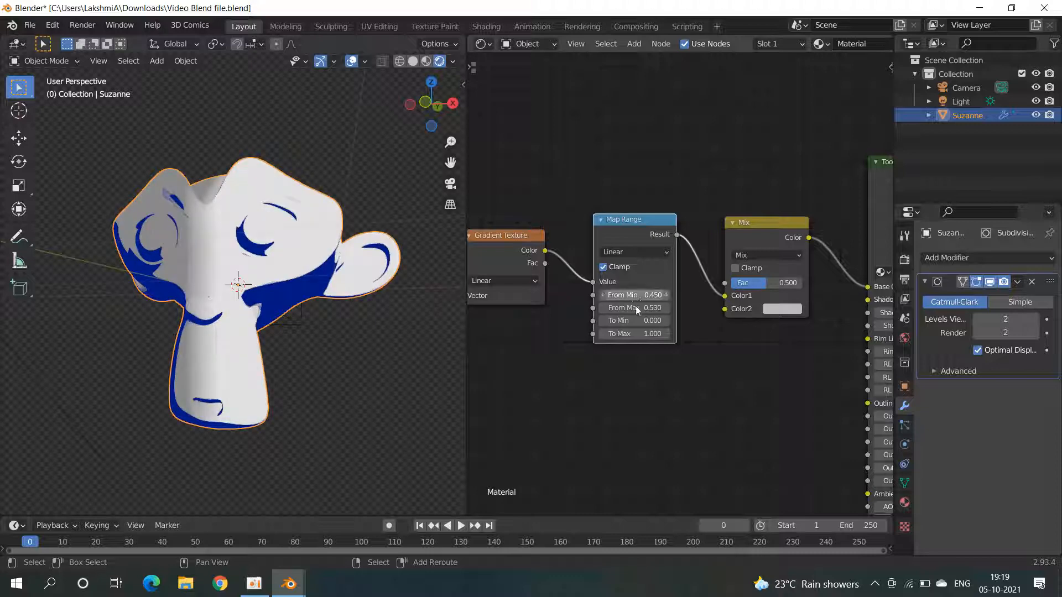
drag(636, 308, 635, 308)
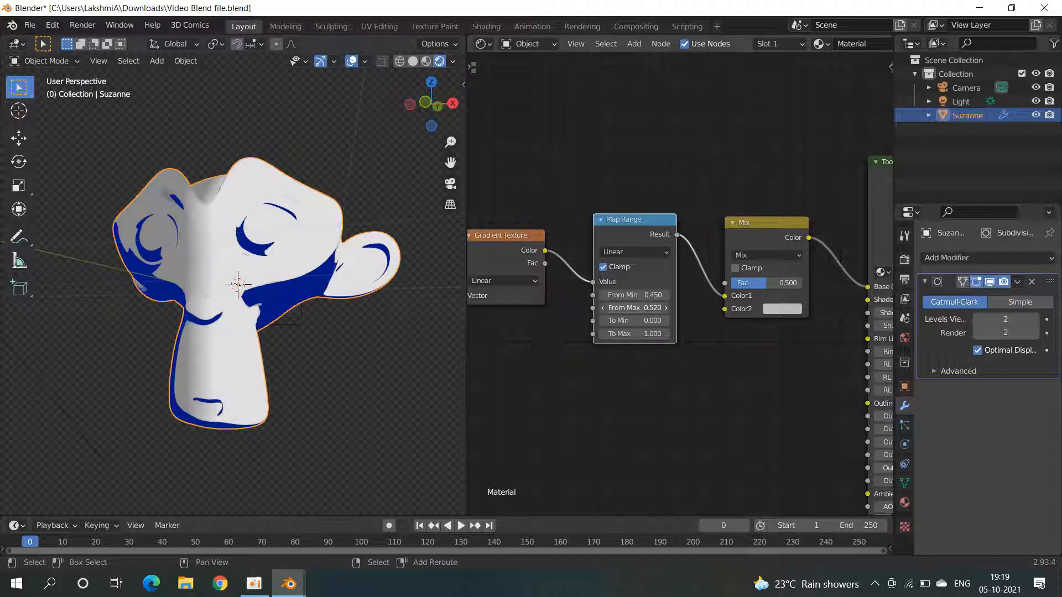
Step: Set the Mapping node's X Location to -0.06 m
middle_drag(700, 336, 798, 291)
mouse_move(634, 239)
mouse_down()
mouse_move(584, 239)
mouse_move(647, 241)
mouse_move(630, 241)
mouse_up()
scroll(728, 296, down, 1)
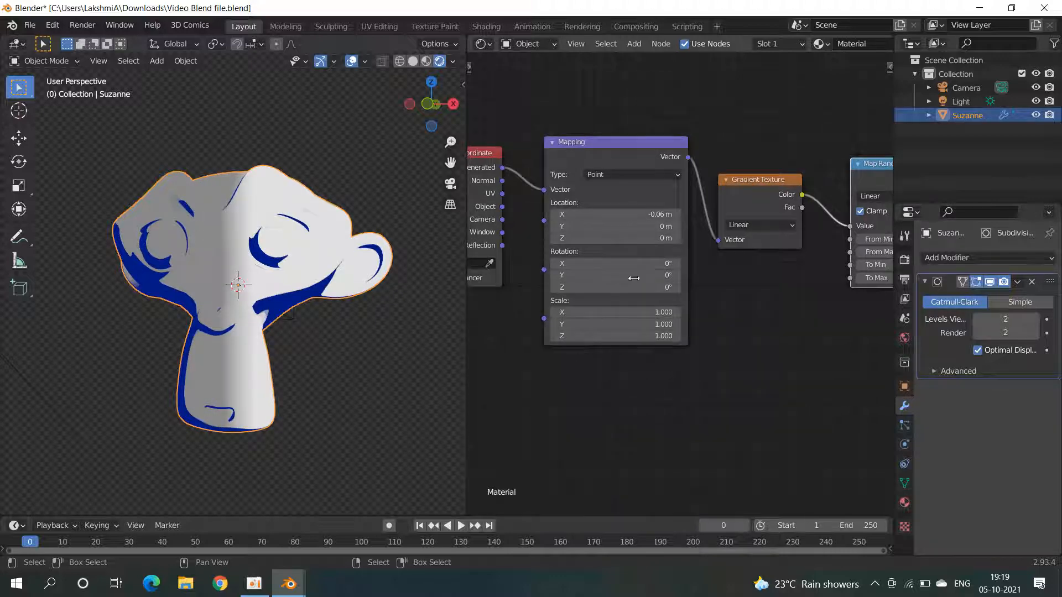
drag(617, 278, 655, 278)
Step: Move the Map Range Result link from the Mix node's Color1 to Fac, and set Color1 to hue 0.560, saturation 1.000, value 1.000
middle_drag(835, 257, 513, 240)
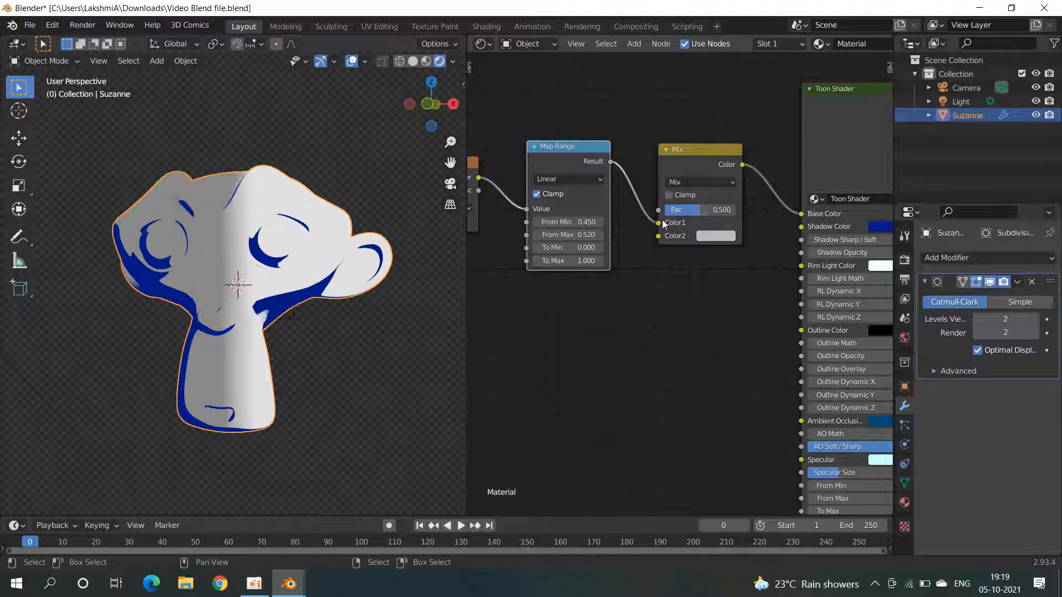
drag(660, 224, 659, 212)
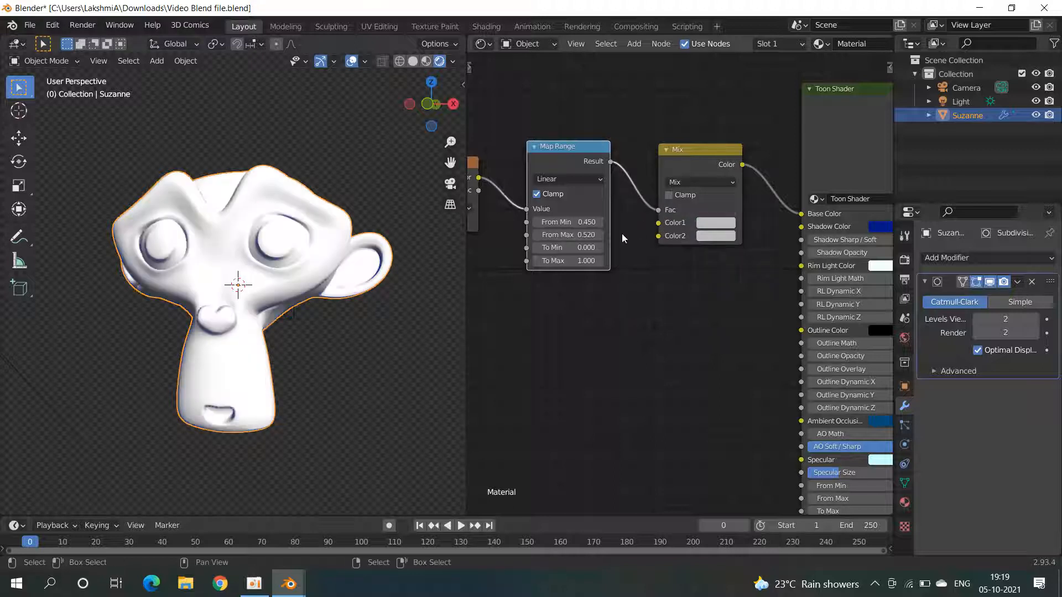
click(721, 222)
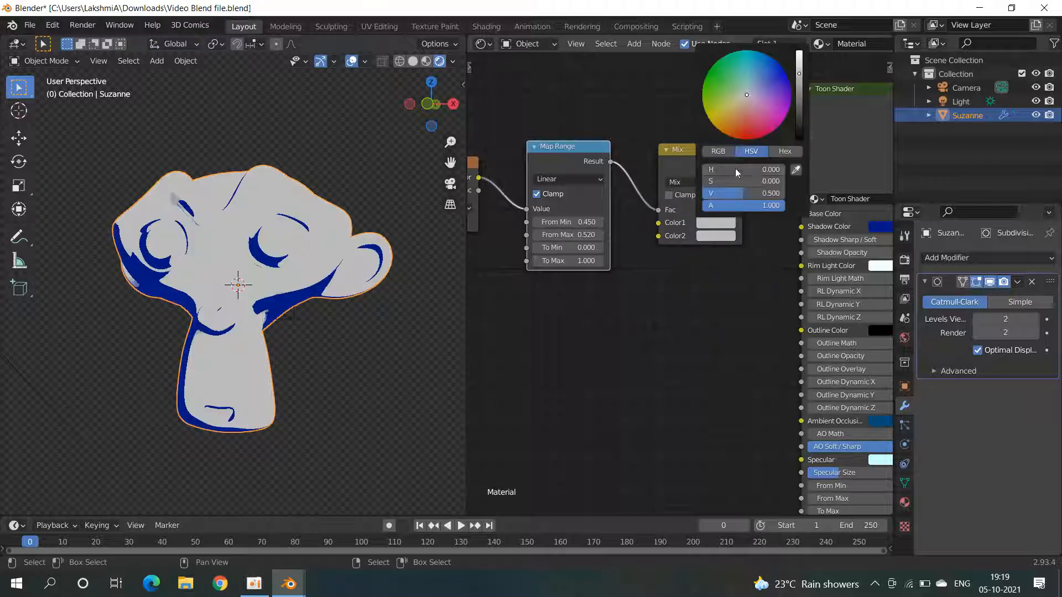
click(751, 87)
mouse_move(751, 86)
mouse_down()
mouse_move(762, 52)
mouse_move(799, 51)
mouse_move(756, 51)
mouse_up()
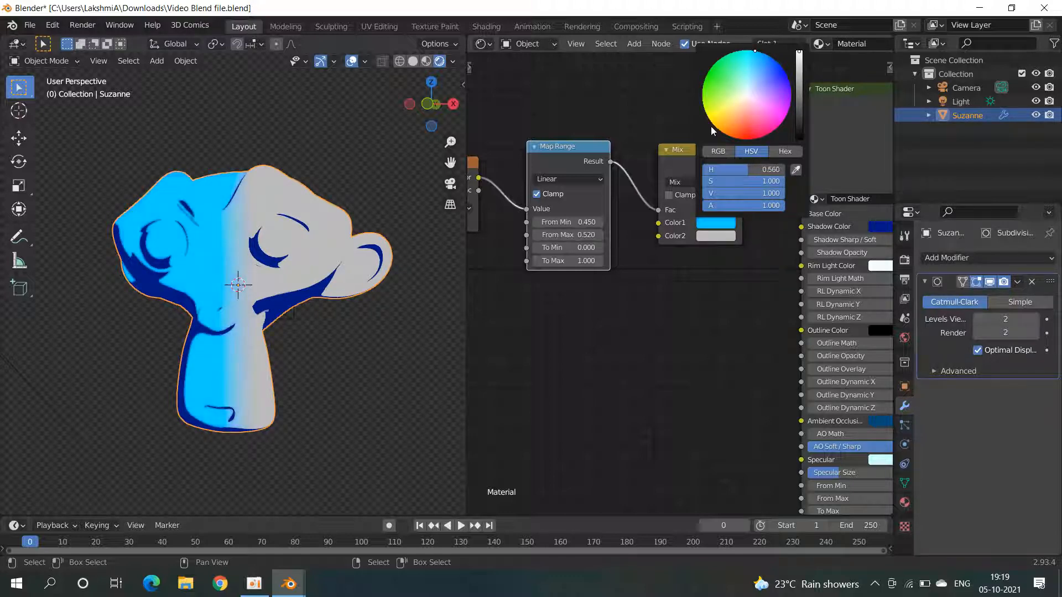
Step: Set the Map Range node's From Min to 0.100 and From Max to 0.800
middle_drag(631, 263, 636, 264)
click(570, 222)
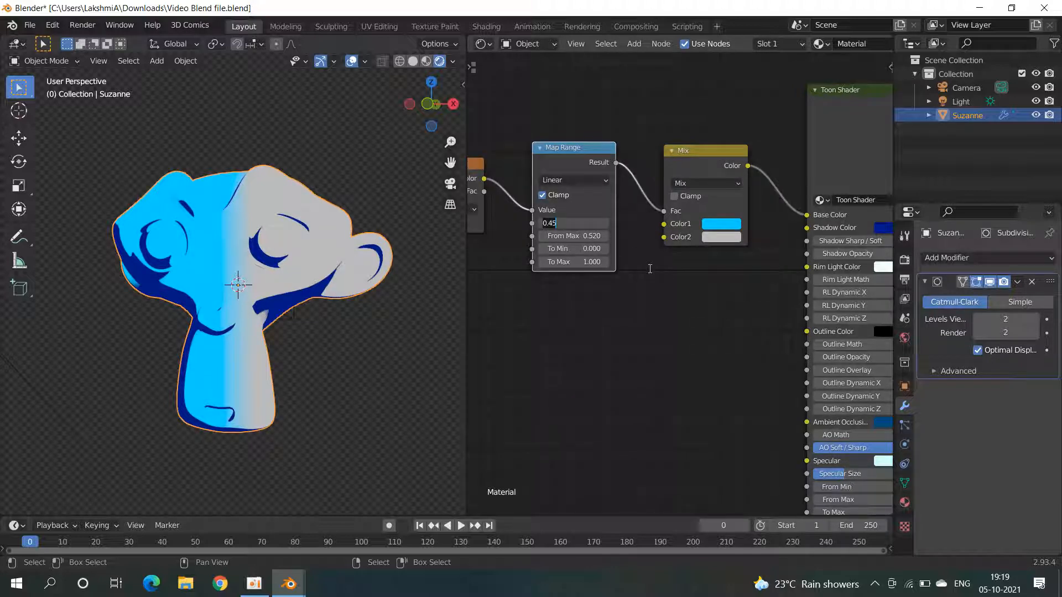
text(.1)
key(Return)
click(597, 239)
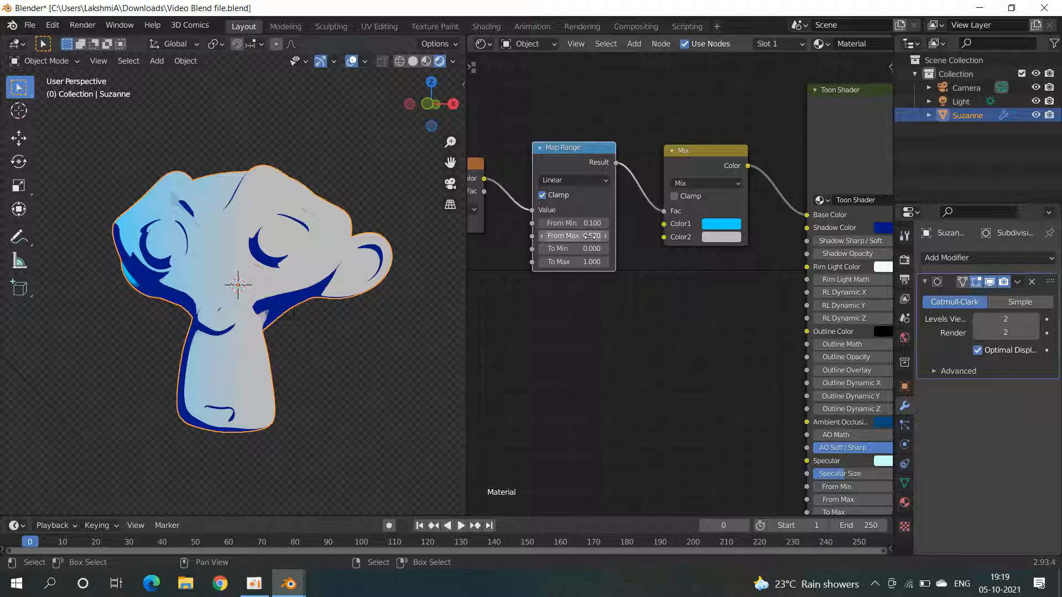
key(BackSpace)
key(BackSpace)
key(BackSpace)
key(BackSpace)
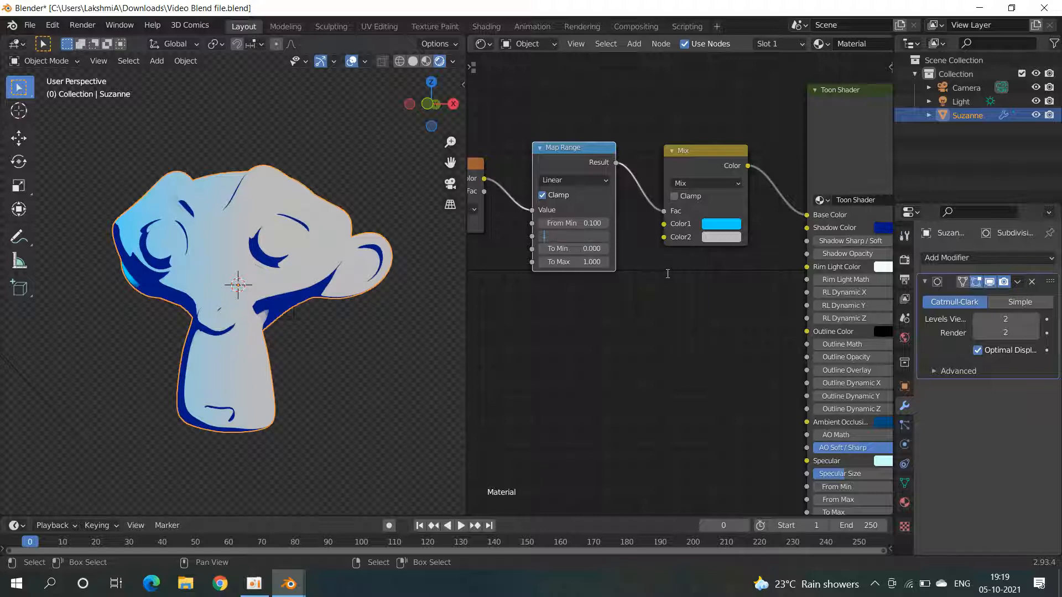
key(Return)
middle_drag(583, 260, 647, 310)
middle_drag(782, 257, 786, 302)
click(781, 268)
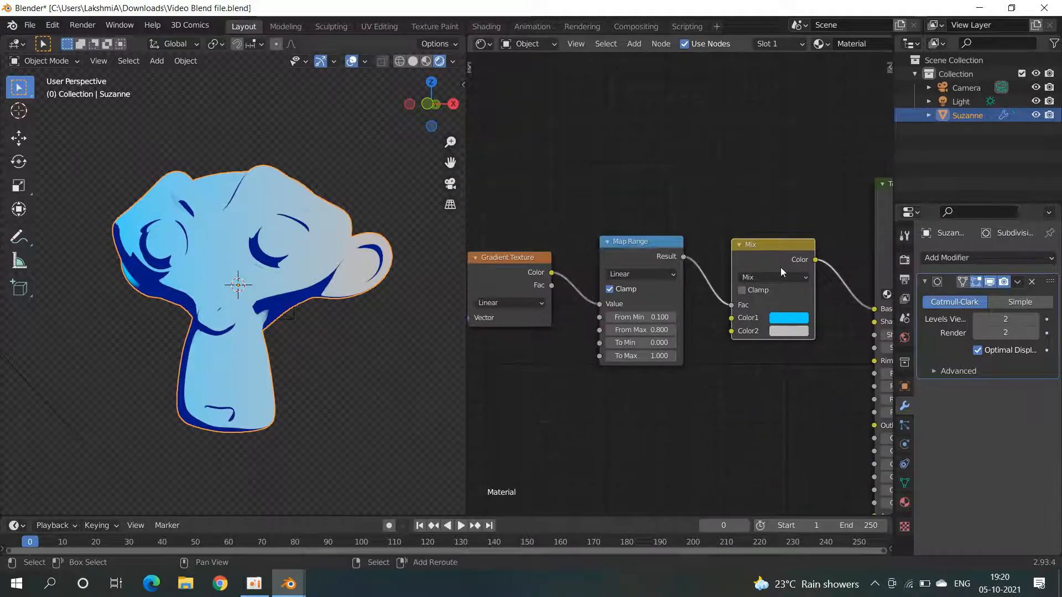
Step: Duplicate the Mix node and insert the copy between the Map Range Result and the original Mix node's Fac
key(shift+d)
click(778, 274)
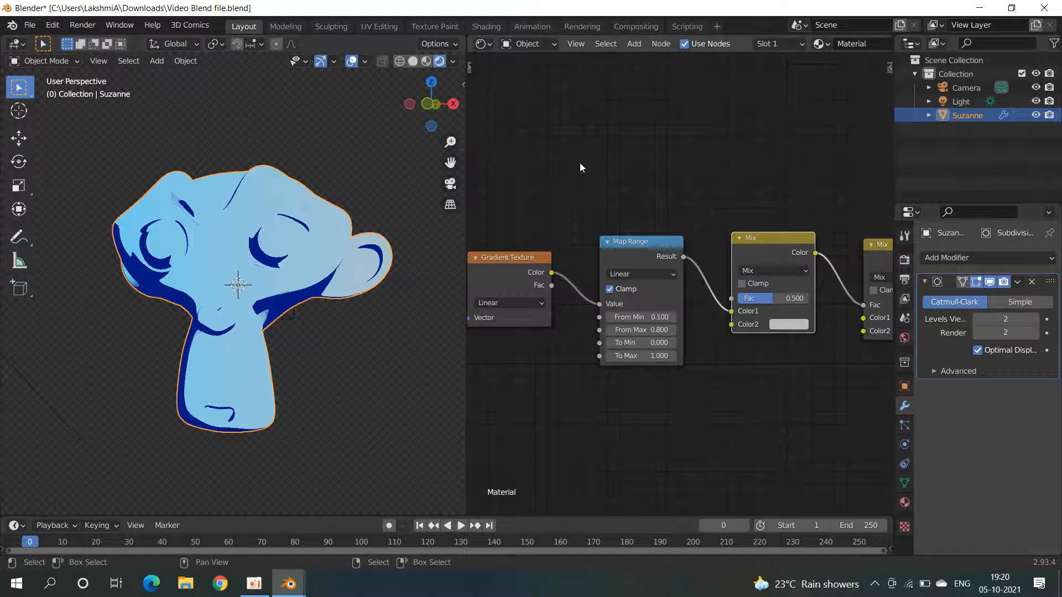
Step: Add a Diffuse BSDF node in the empty area above the Gradient Texture and Map Range nodes
key(shift+a)
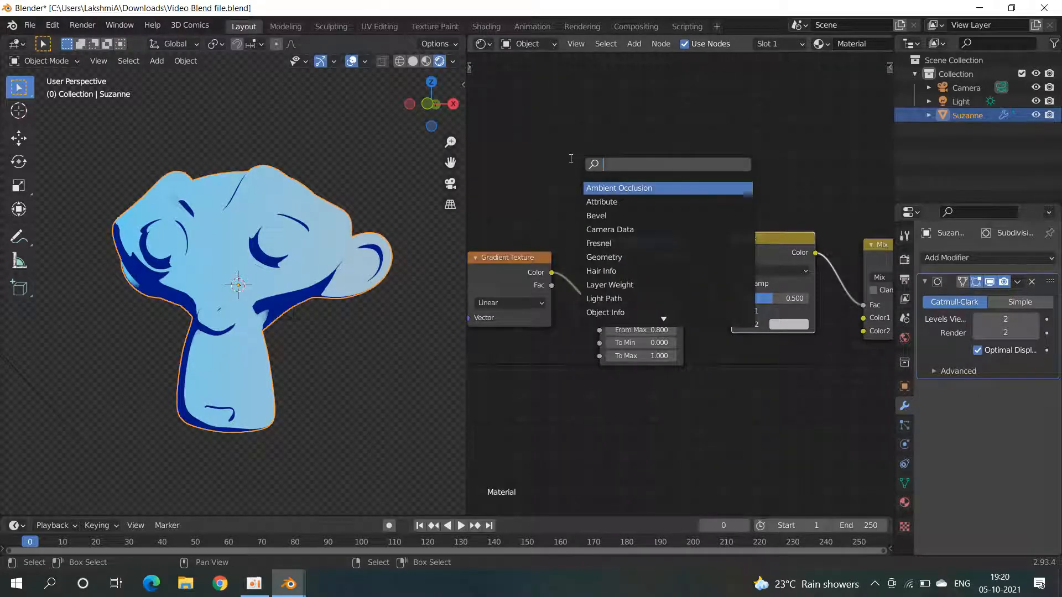
click(580, 156)
key(shift+a)
click(582, 156)
text(di)
key(Return)
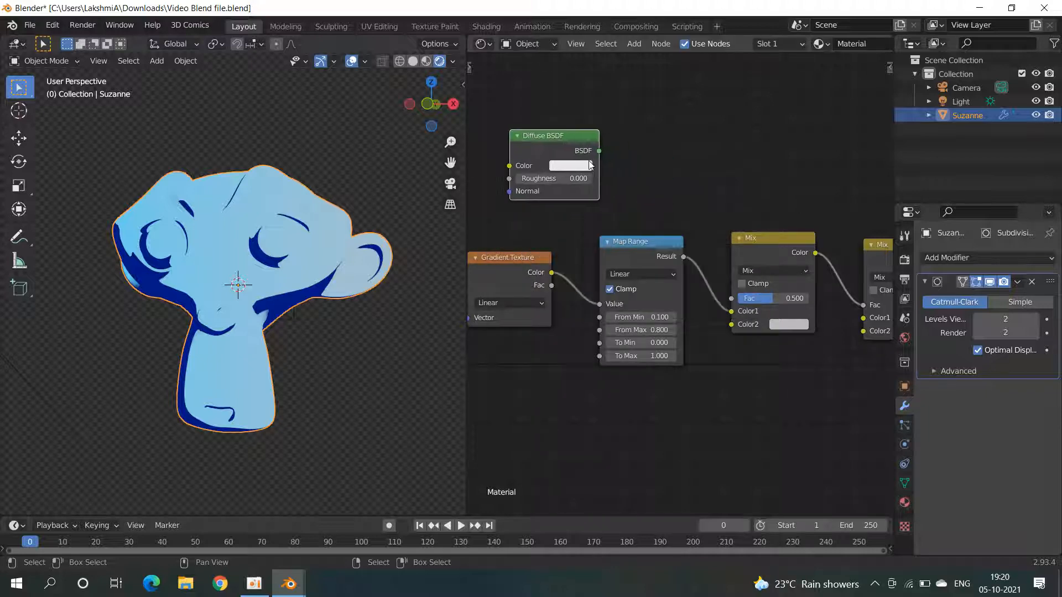
Step: Add a Shader to RGB node, feed it the Diffuse BSDF output, and link its Color to the new Mix node's Fac
key(shift+a)
click(616, 139)
text(sh)
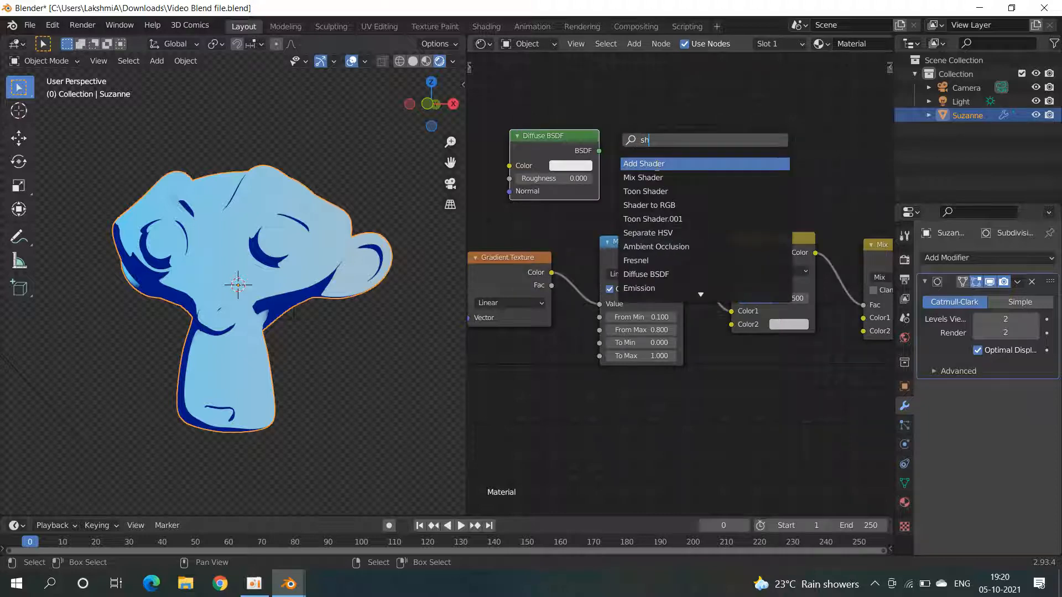
click(655, 205)
click(666, 173)
drag(599, 150, 628, 160)
drag(712, 132, 732, 300)
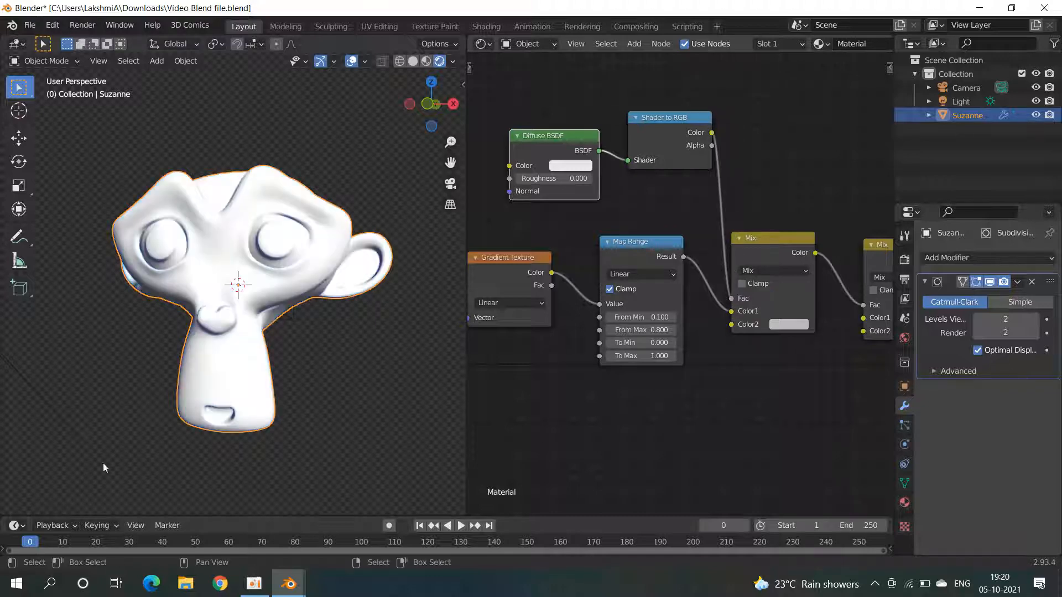
Step: Set the new Mix node's Color2 to pure white with value 1.000
click(782, 323)
drag(874, 172, 872, 154)
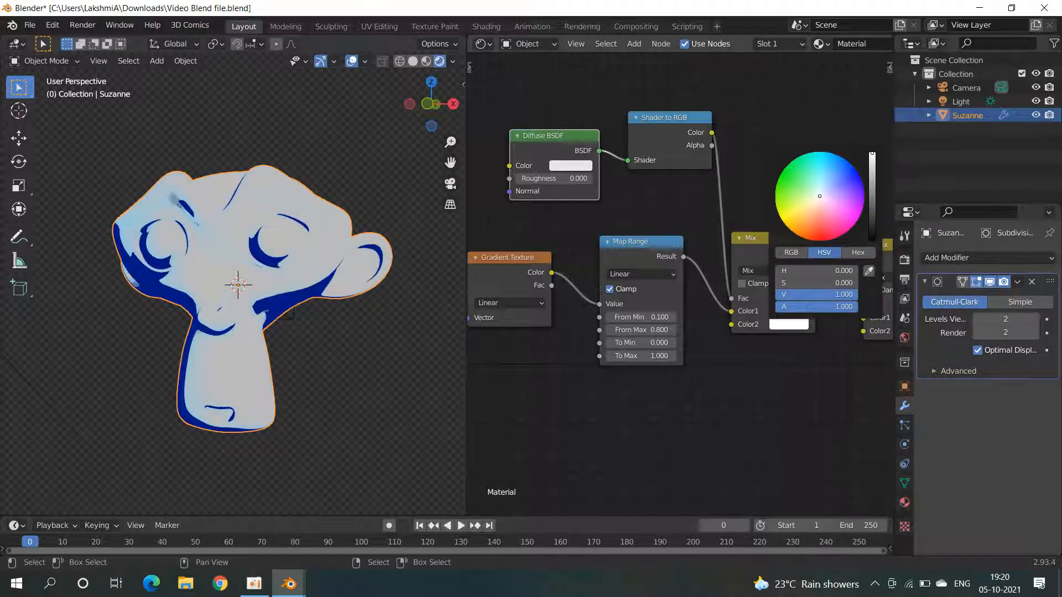
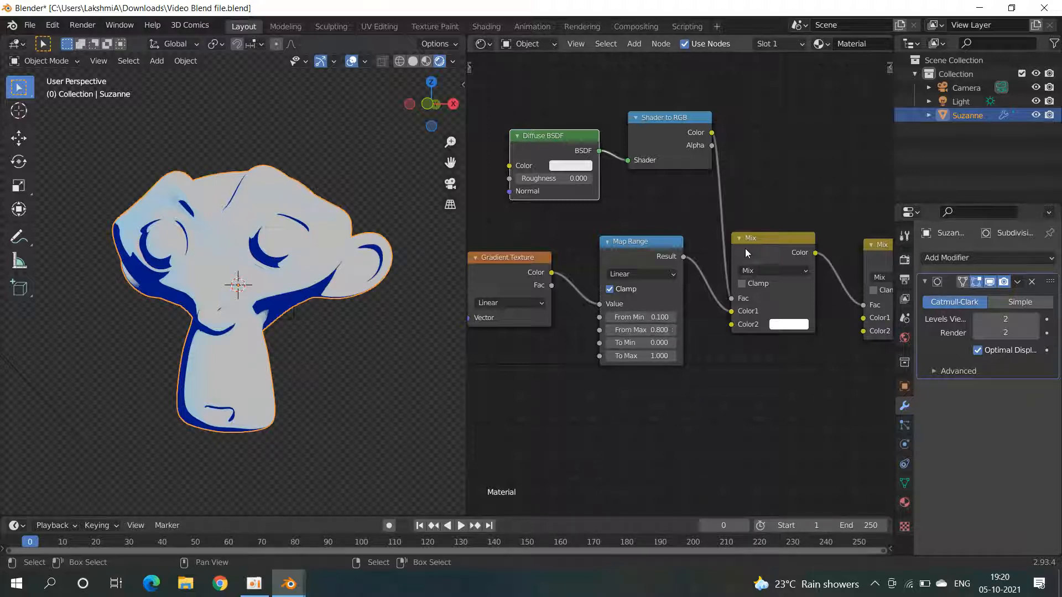
Step: Insert a Gamma node on the link between the Shader to RGB Color output and the new Mix node's Fac
key(shift+a)
click(726, 189)
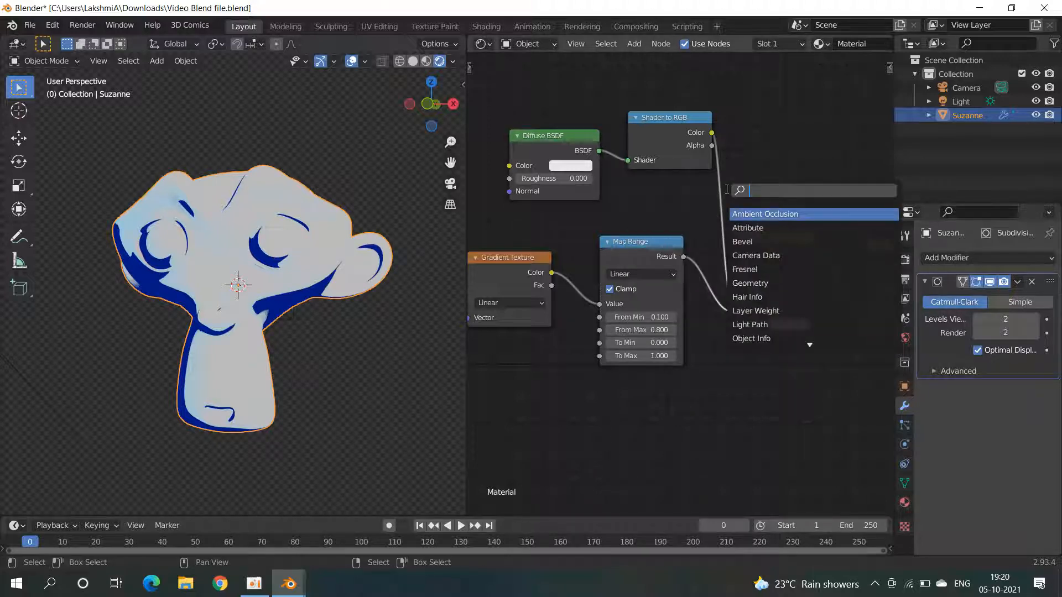
text(gam)
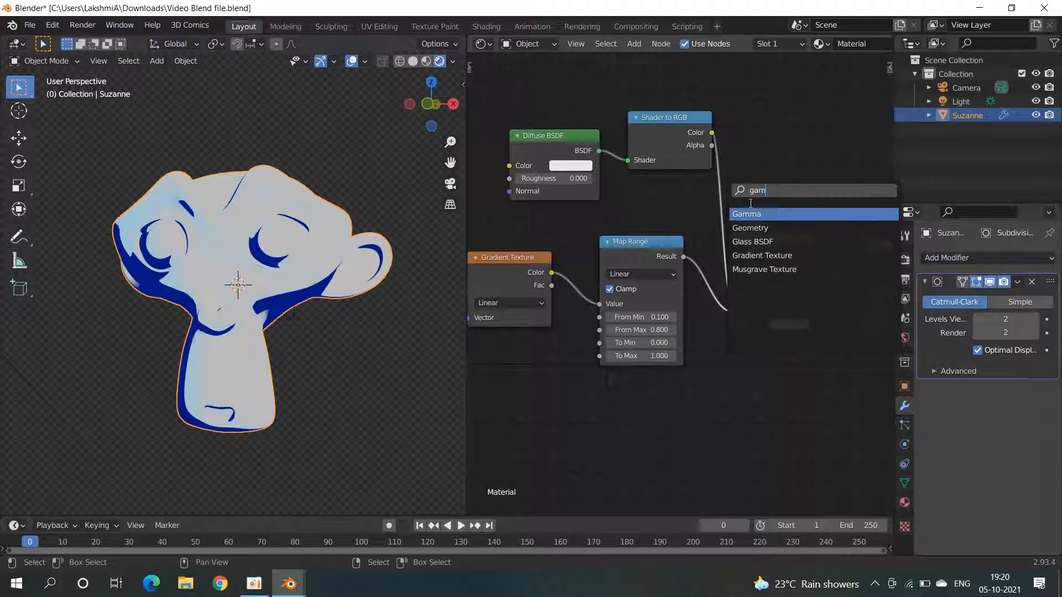
key(Return)
click(742, 218)
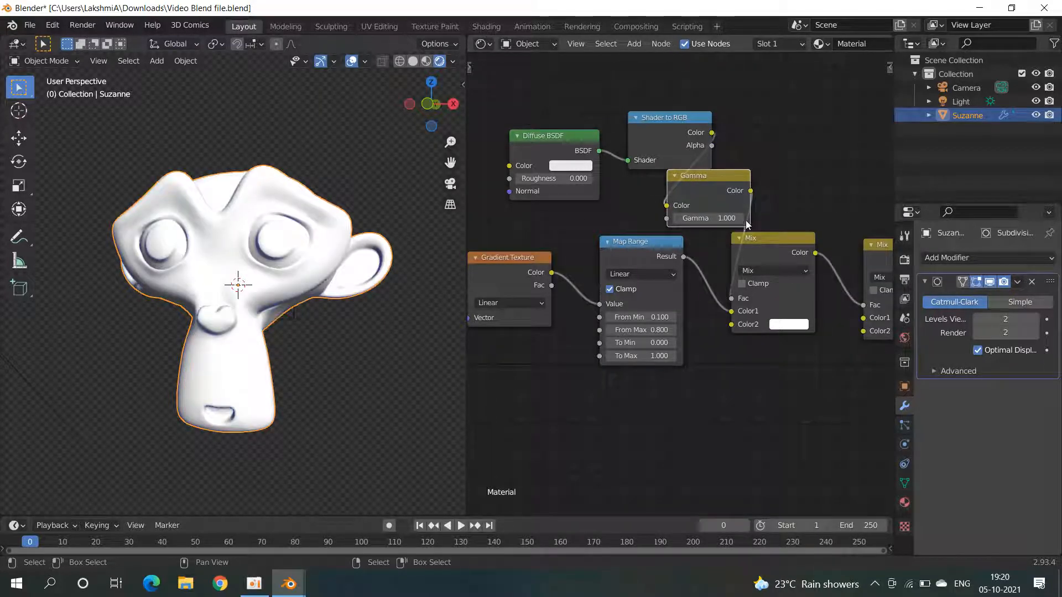
Step: Raise the Gamma node's Gamma value to 10.000 and check the shading on the monkey head
shift+drag(800, 219, 833, 218)
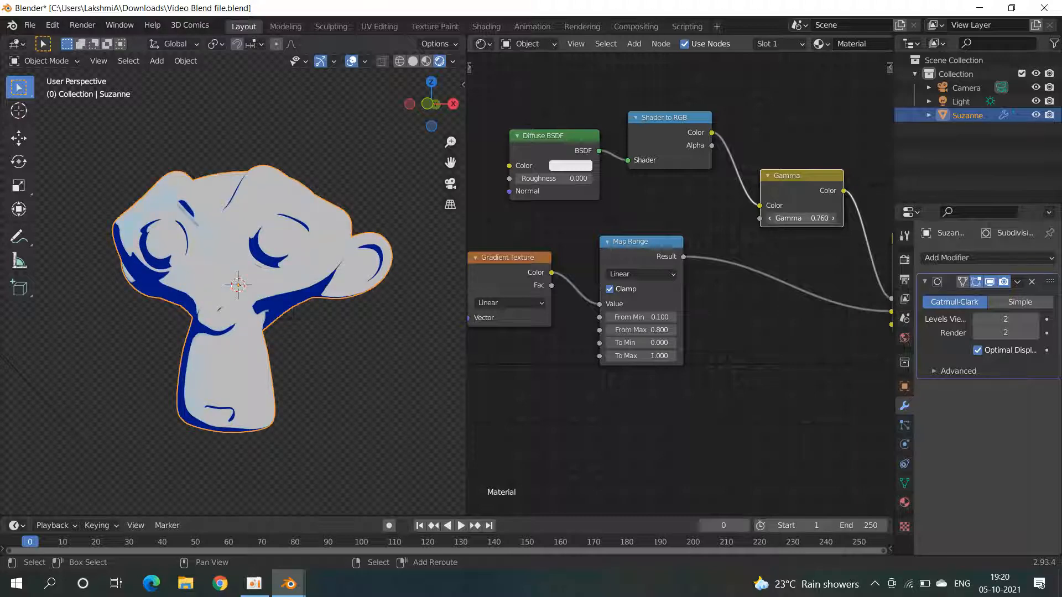
drag(820, 218, 940, 219)
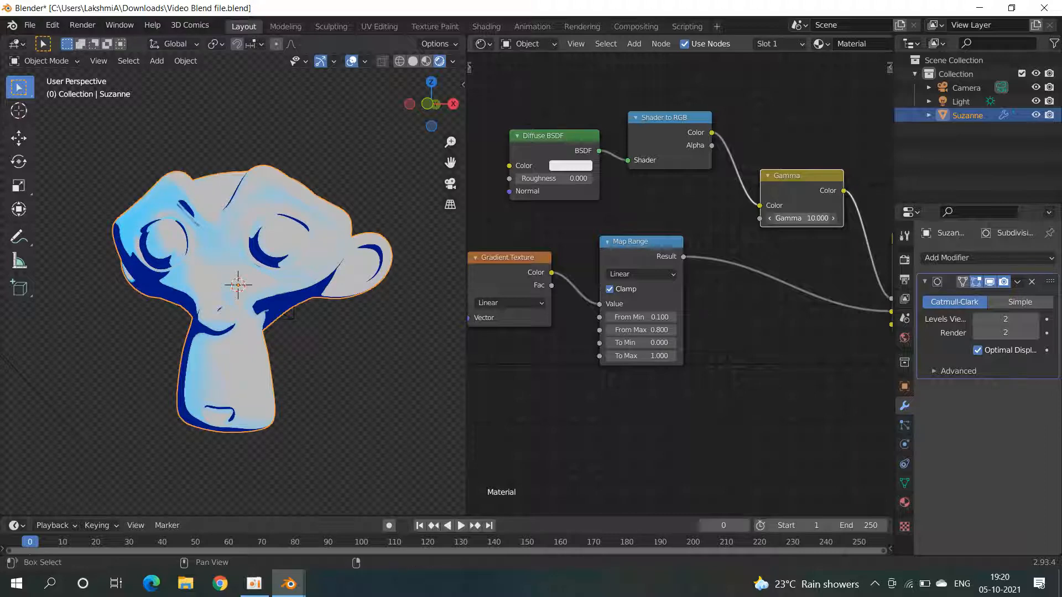
middle_drag(294, 260, 233, 326)
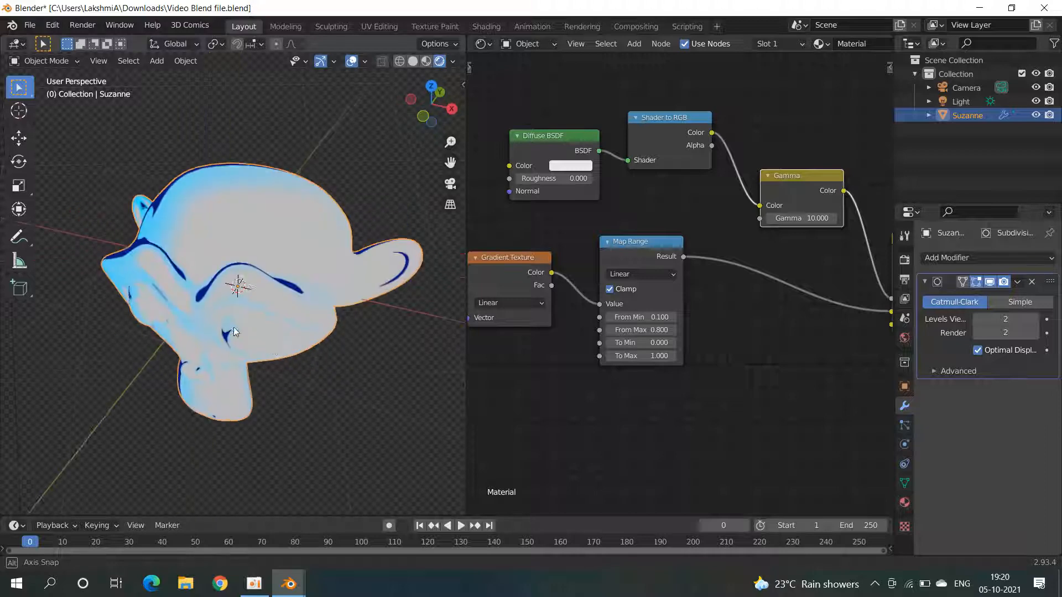
Step: Switch the Gamma node's type to a Math node while keeping its links
middle_drag(788, 244, 724, 264)
key(shift+s)
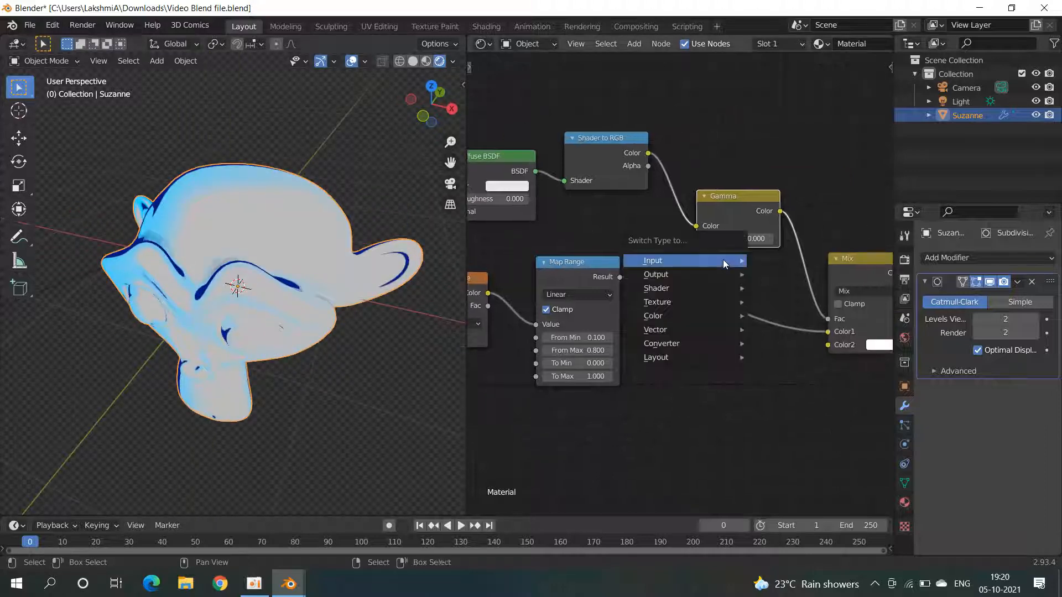
mouse_move(691, 271)
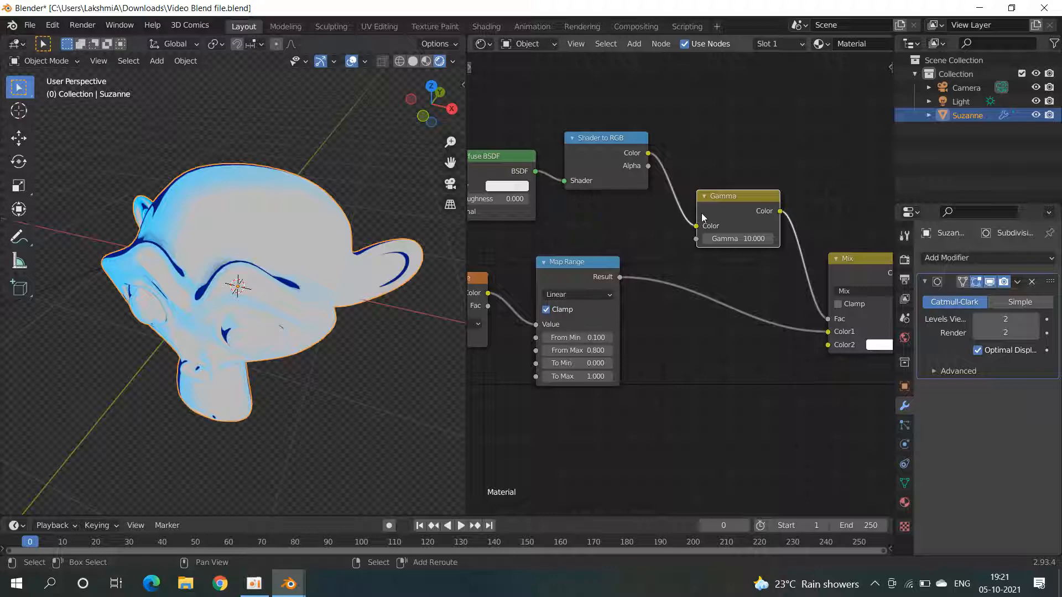
key(shift+s)
mouse_move(664, 297)
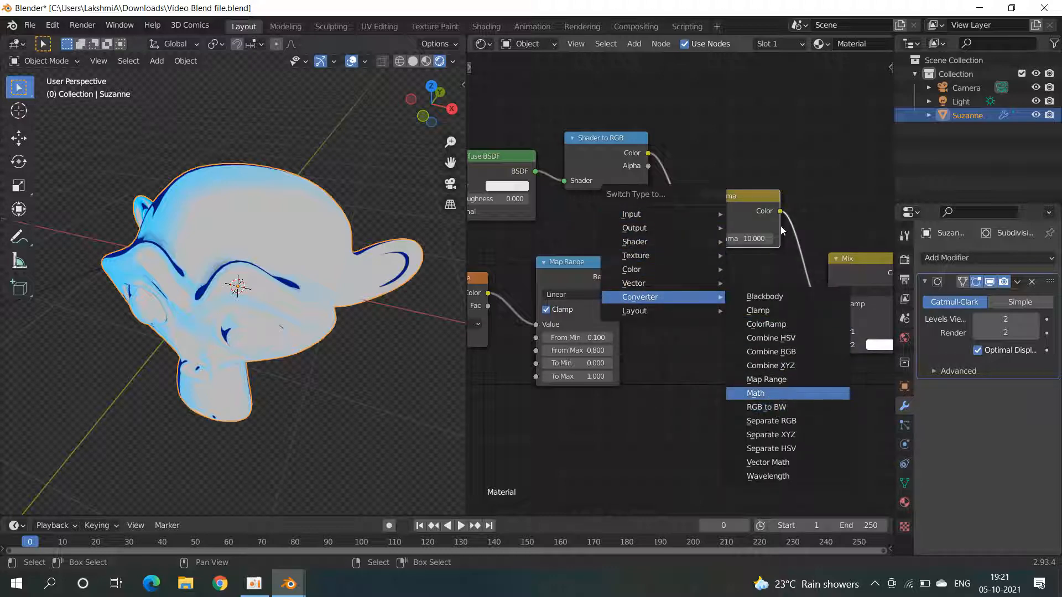
key(Return)
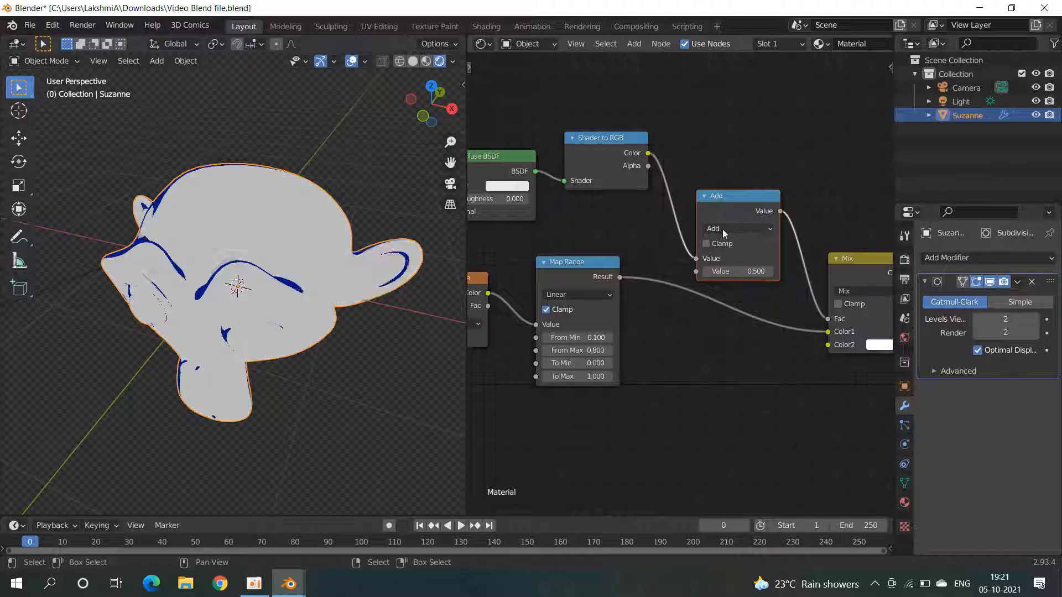
Step: Try the Math node's Power operation with the Exponent raised to 66.500
click(722, 229)
key(Return)
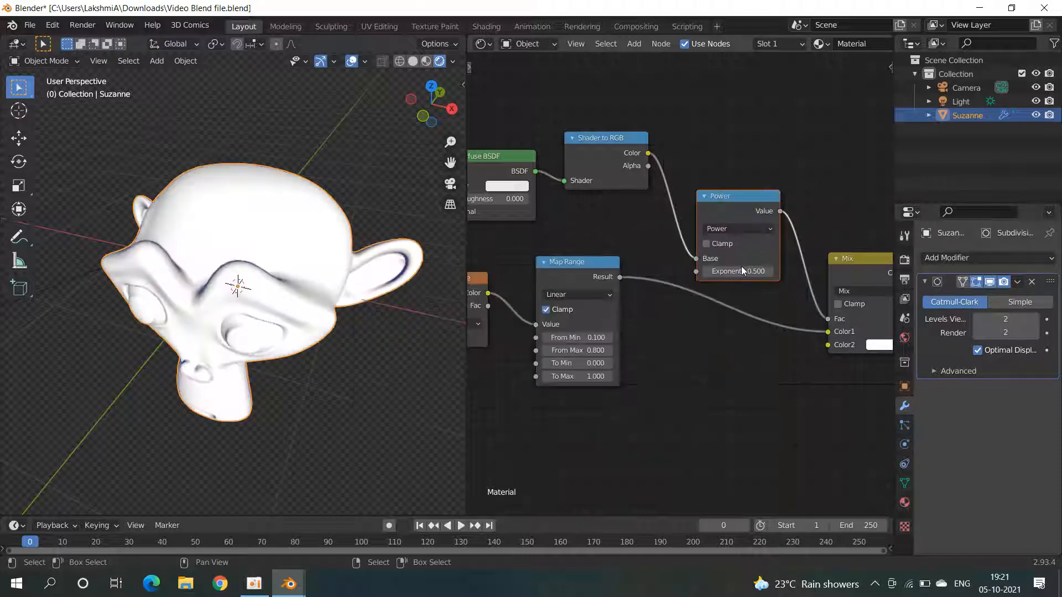
mouse_move(743, 272)
mouse_down()
mouse_move(768, 271)
mouse_move(745, 271)
mouse_up()
middle_drag(208, 181, 254, 111)
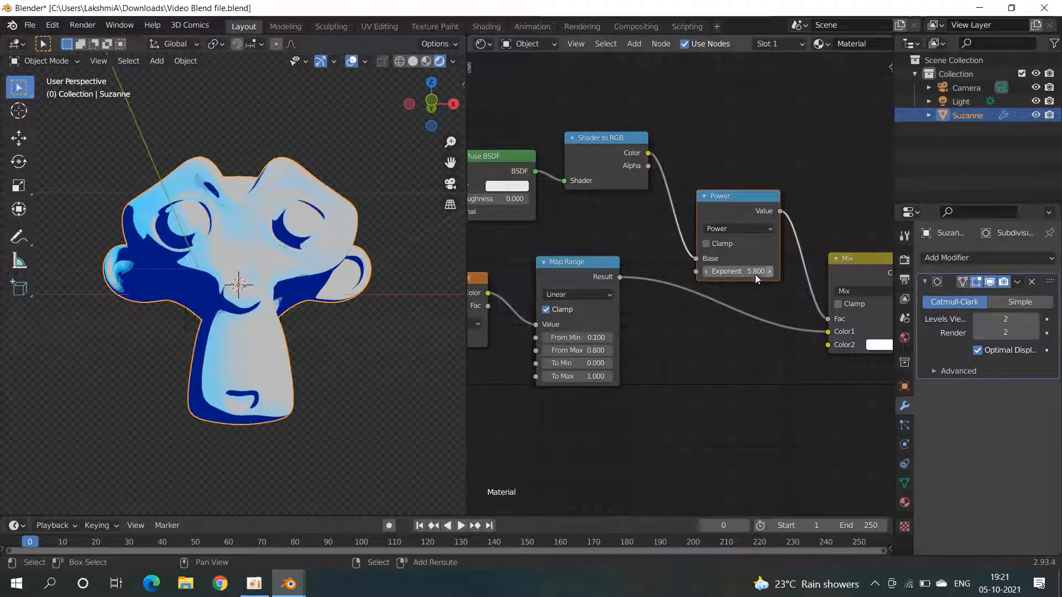
mouse_move(741, 271)
mouse_down()
mouse_move(774, 271)
mouse_move(735, 230)
mouse_up()
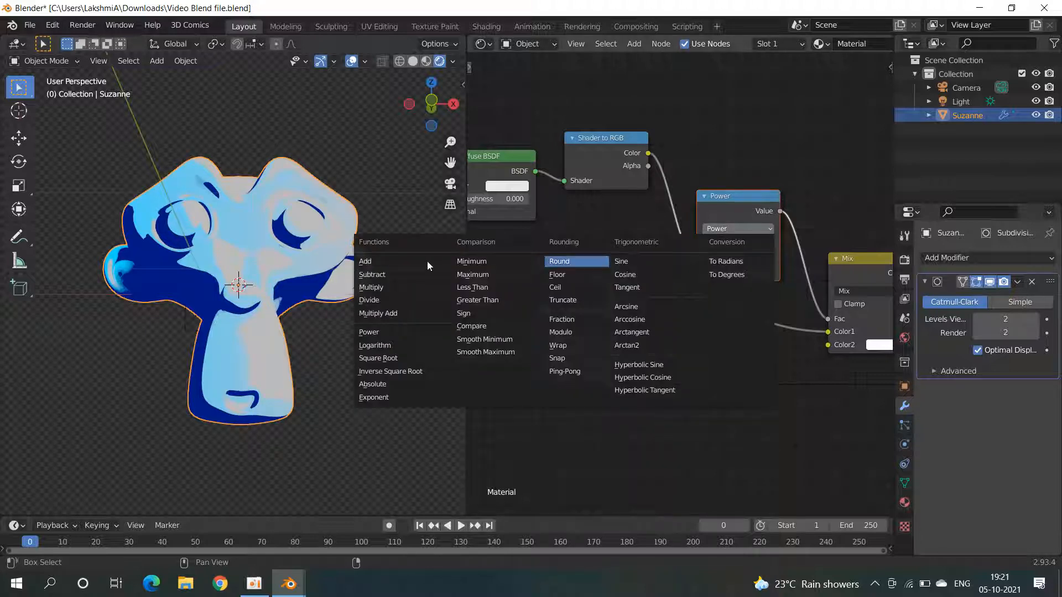
Step: Set the Math node's operation to Add and its Value to -5.870, checking the gradient on the head
key(Return)
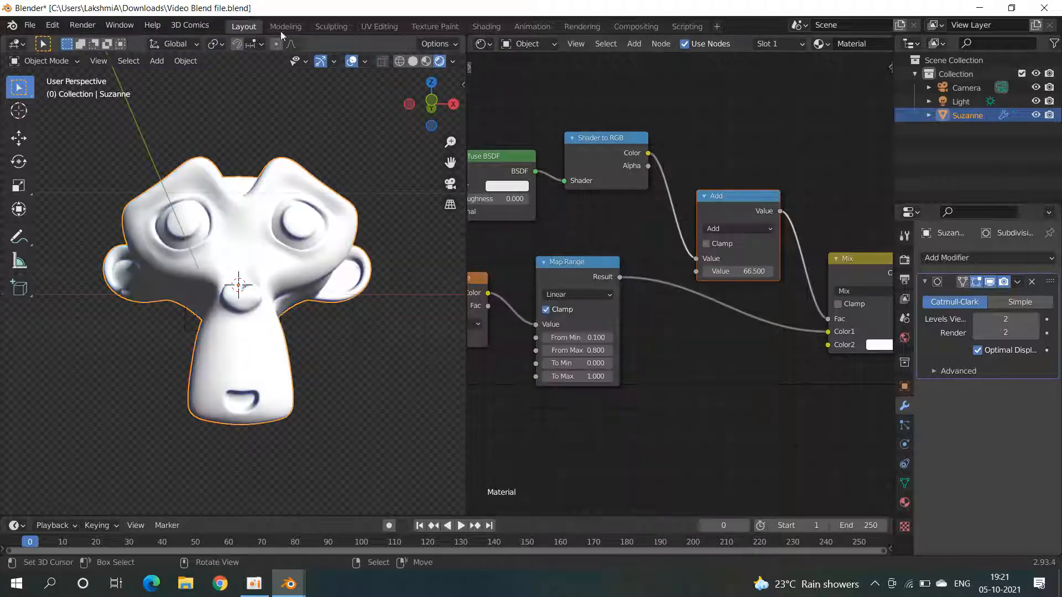
mouse_move(739, 271)
mouse_down()
mouse_move(757, 271)
mouse_move(740, 271)
mouse_up()
click(740, 271)
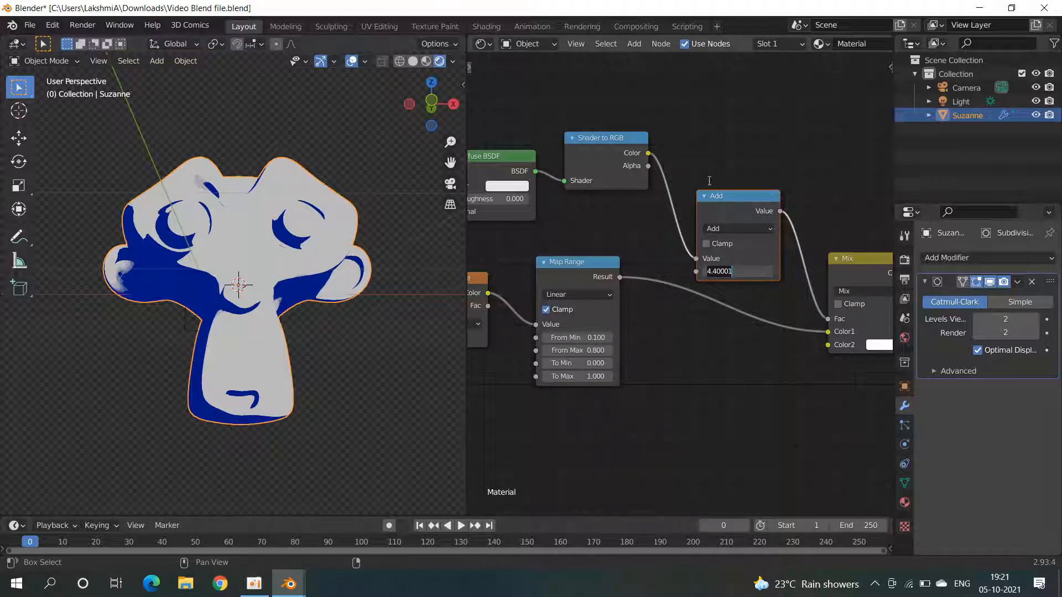
key(Return)
mouse_move(739, 271)
mouse_down()
mouse_move(753, 272)
mouse_move(724, 272)
mouse_move(770, 272)
mouse_move(736, 272)
mouse_up()
middle_drag(188, 321, 273, 310)
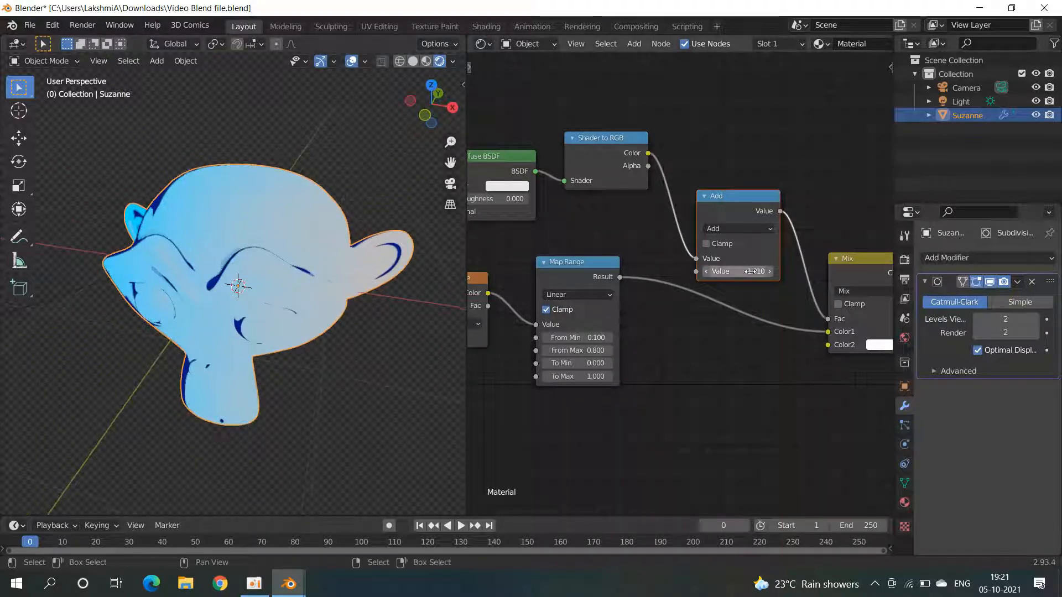
drag(739, 271, 732, 271)
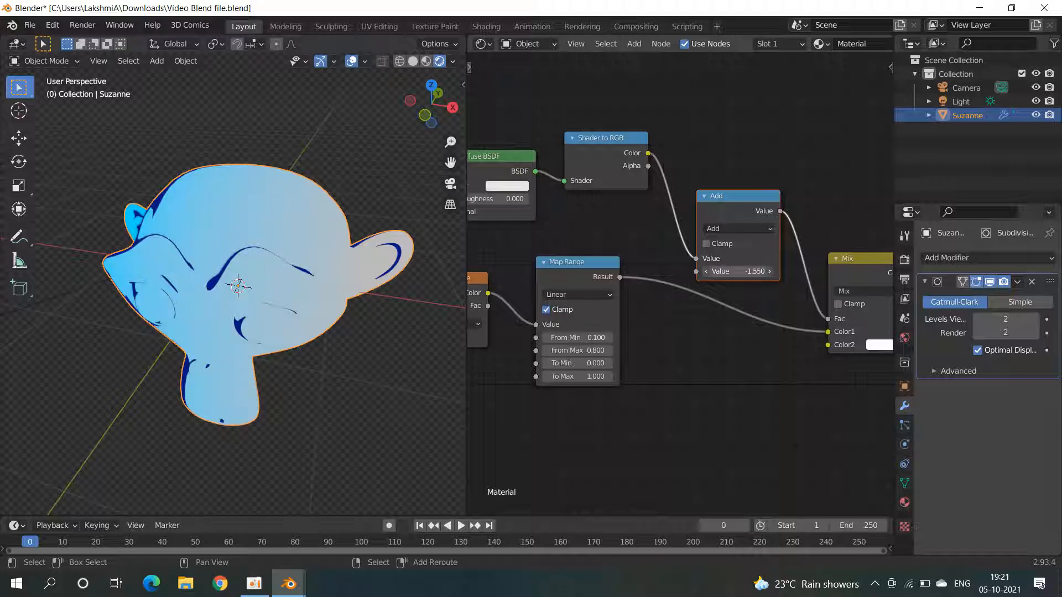
drag(695, 285, 465, 324)
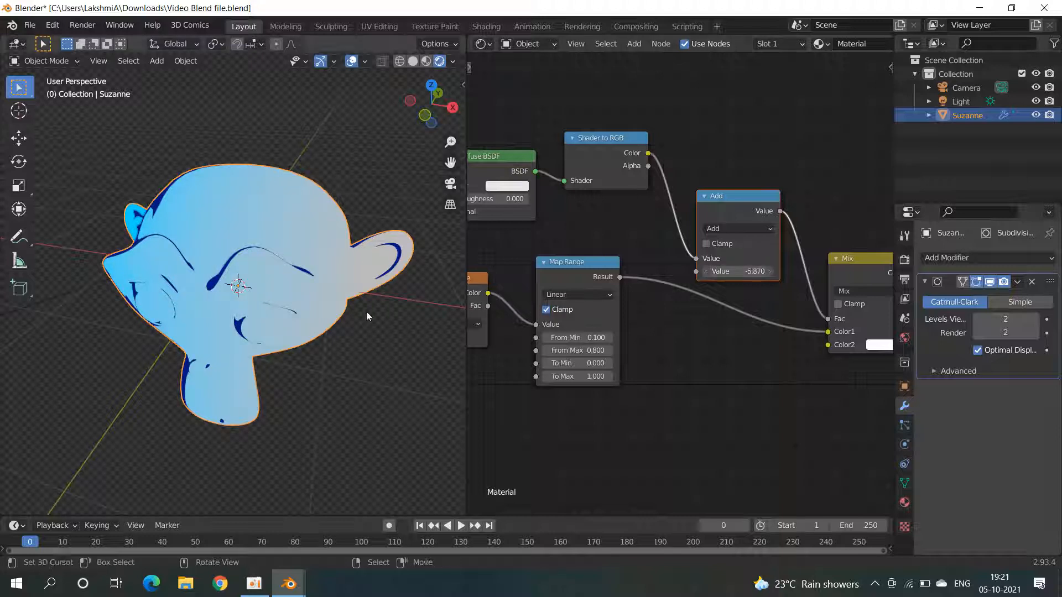
middle_drag(366, 313, 376, 230)
Step: Set the final Mix node's Color1 to hue 0.628 and Color2 to hue 0.648, both with saturation and value 1.000
middle_drag(732, 290, 588, 254)
middle_drag(658, 280, 586, 277)
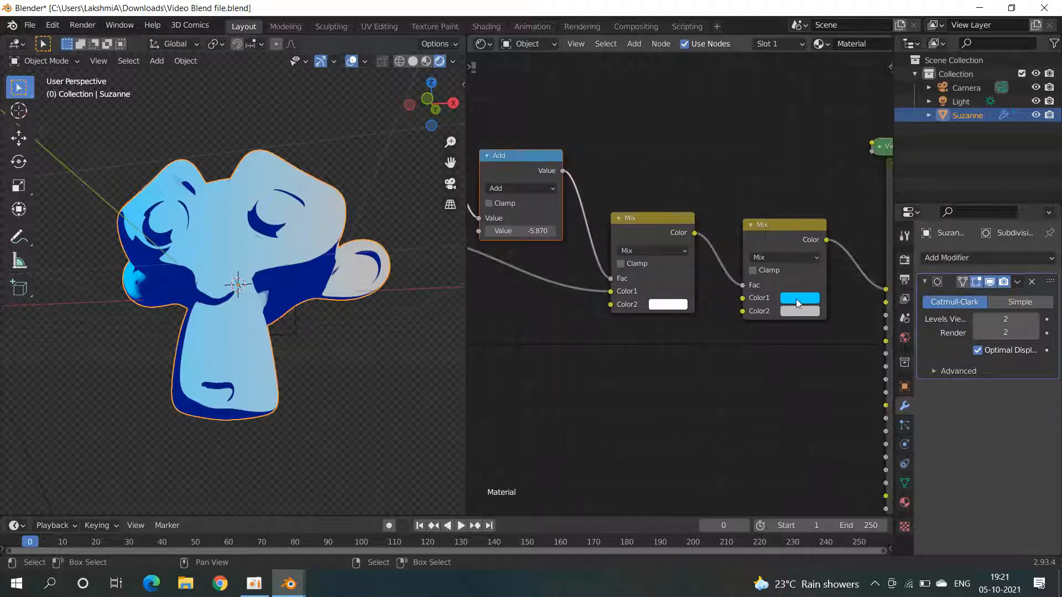
click(796, 298)
drag(839, 126, 853, 131)
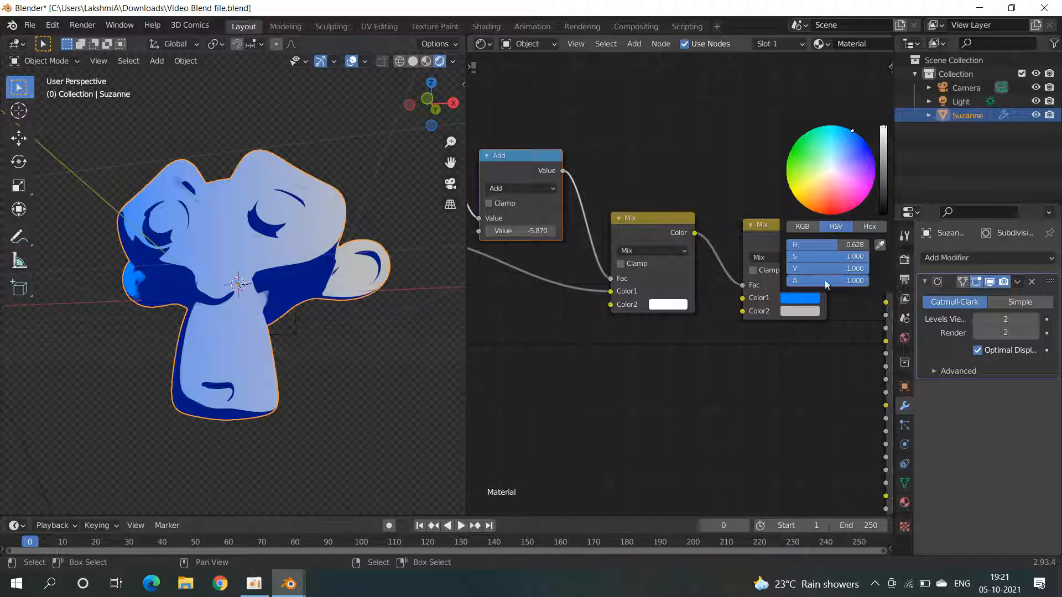
click(805, 308)
mouse_move(835, 164)
mouse_down()
mouse_move(883, 140)
mouse_move(856, 147)
mouse_up()
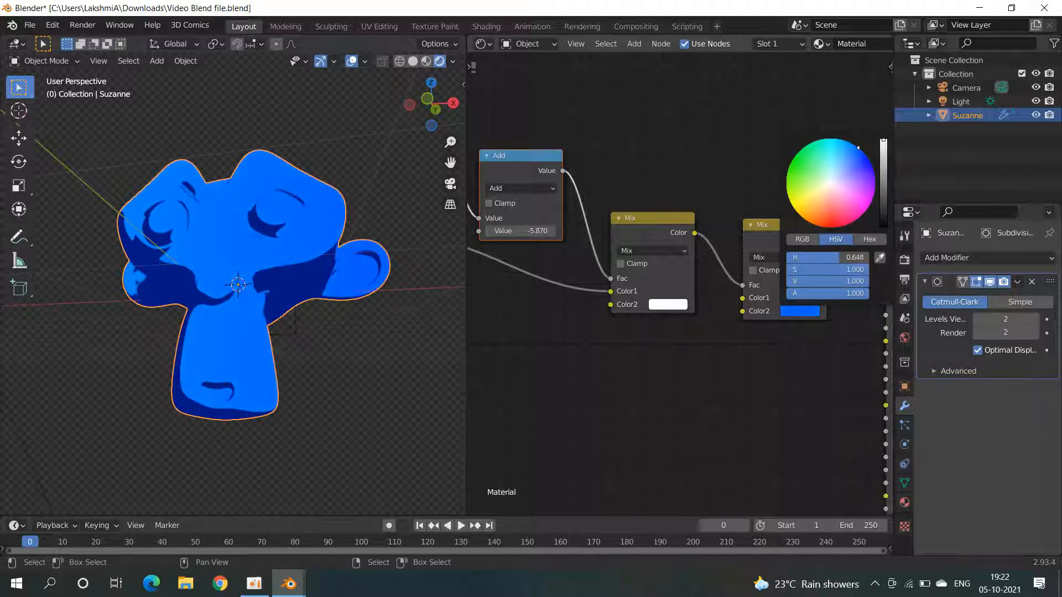
middle_drag(282, 320, 236, 216)
mouse_move(328, 308)
middle_down()
mouse_move(263, 308)
mouse_move(319, 312)
middle_up()
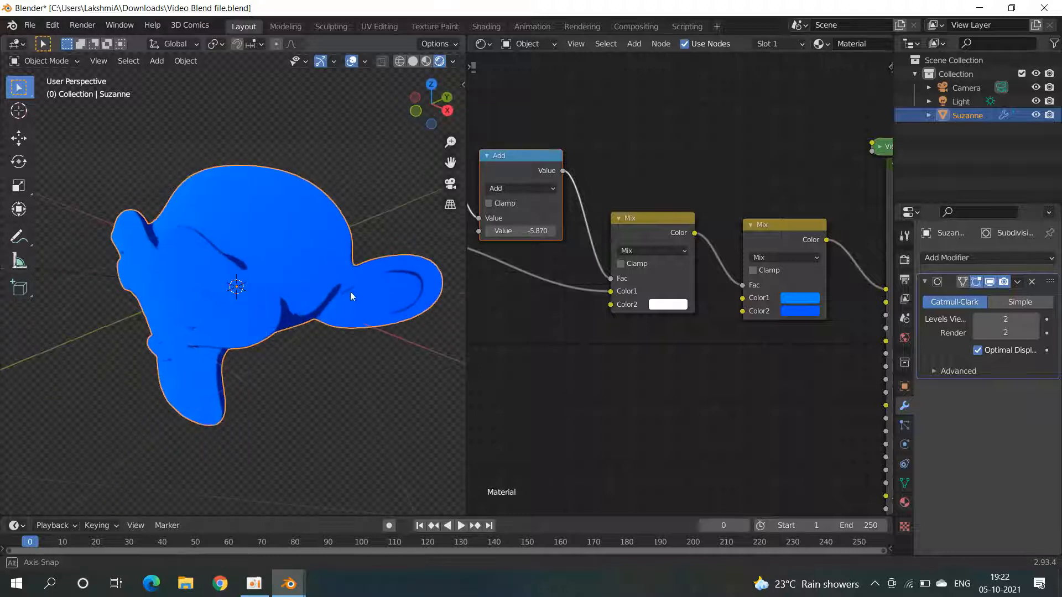
Step: Group all the nodes feeding the Toon Shader's base colour into one node group and return to the material's main tree
scroll(867, 300, down, 1)
scroll(841, 302, down, 1)
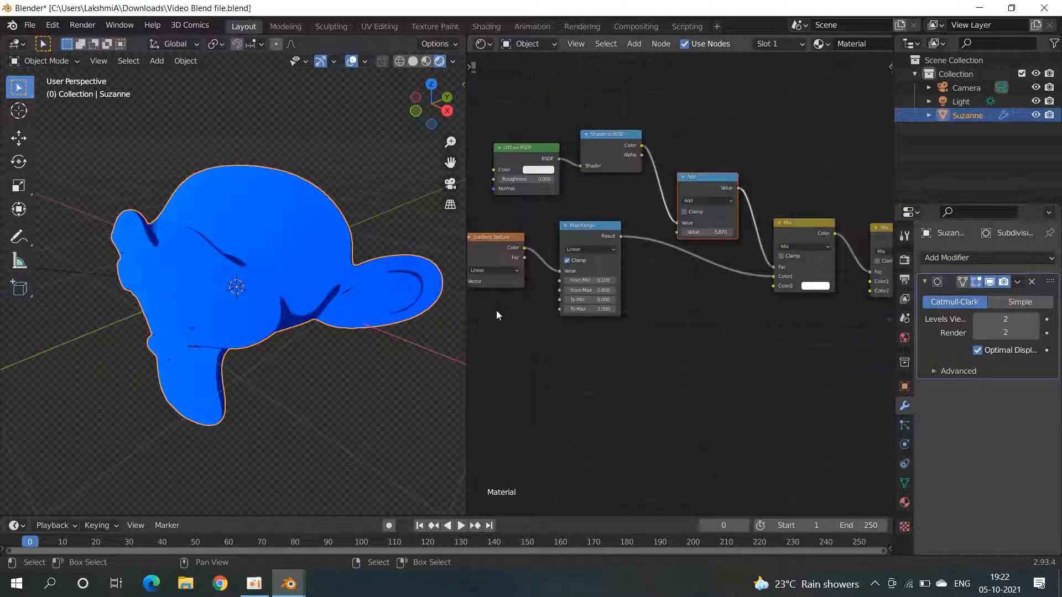
middle_drag(282, 295, 357, 257)
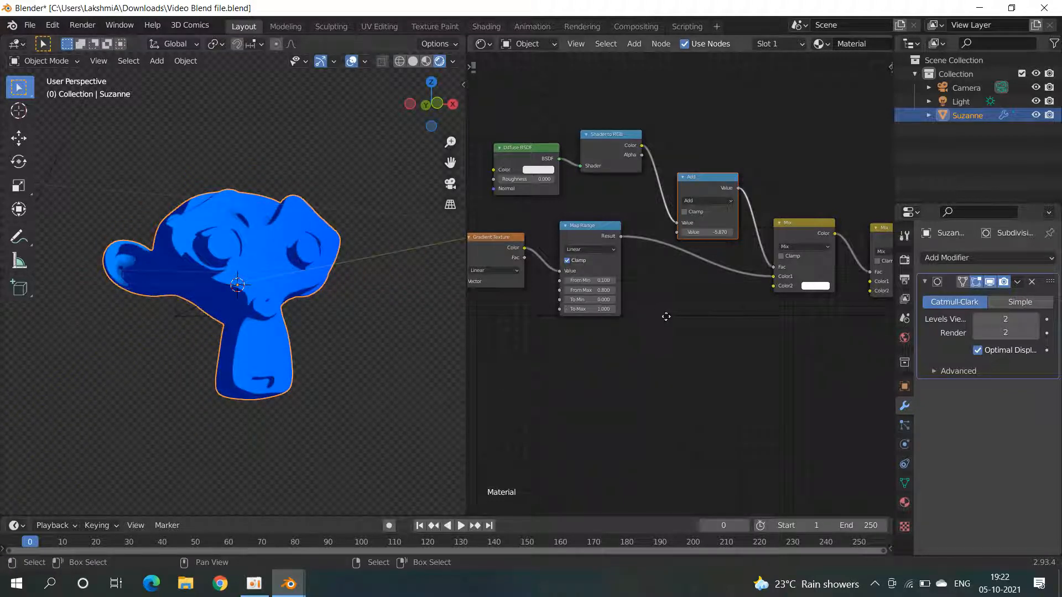
scroll(673, 311, down, 3)
scroll(669, 312, down, 1)
drag(478, 188, 811, 380)
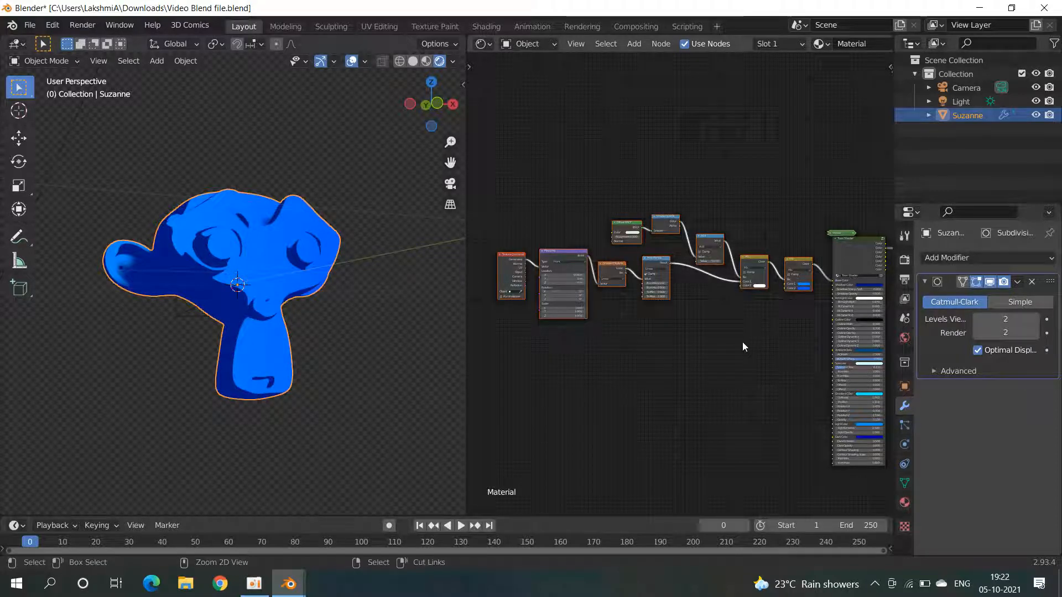
key(ctrl+g)
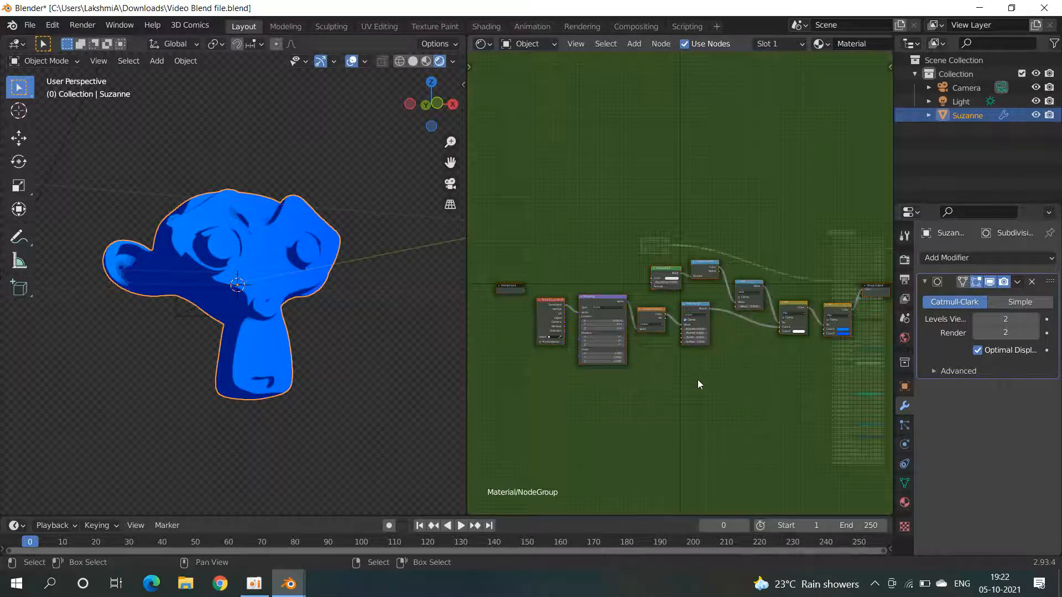
key(Tab)
Step: Rename the new node group as Color Gradiet
scroll(636, 232, up, 3)
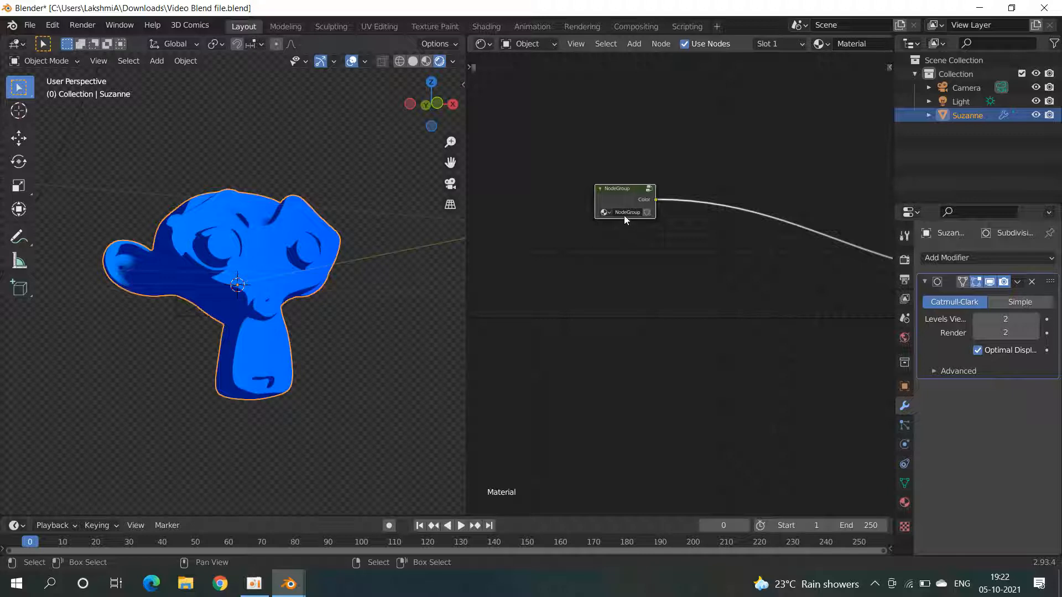
text(q)
text(diet)
key(Return)
scroll(647, 223, up, 2)
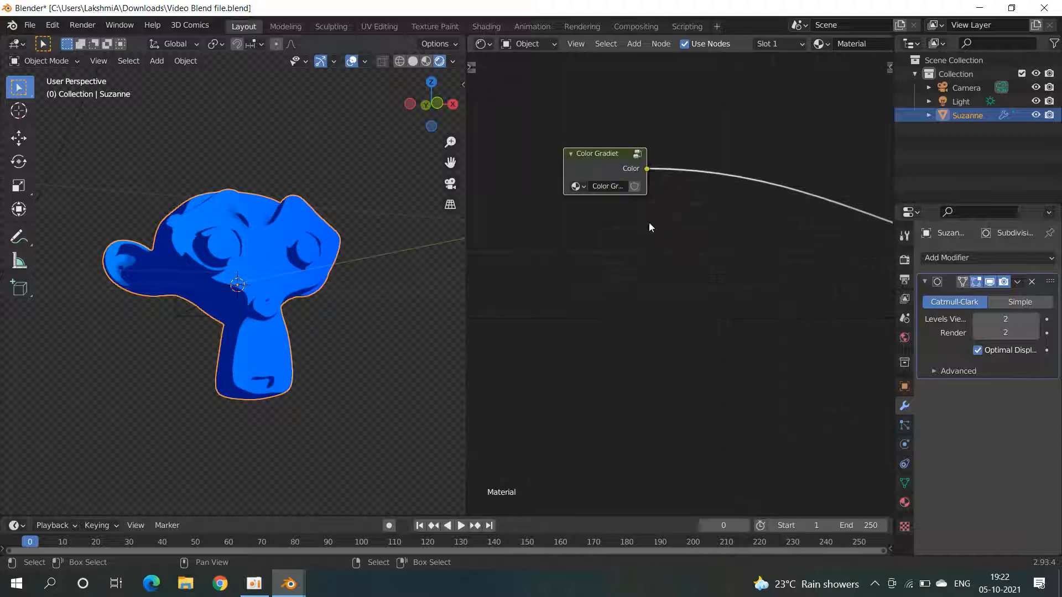
Step: Correct the node group's name to Color Gradient
scroll(686, 260, up, 1)
click(648, 244)
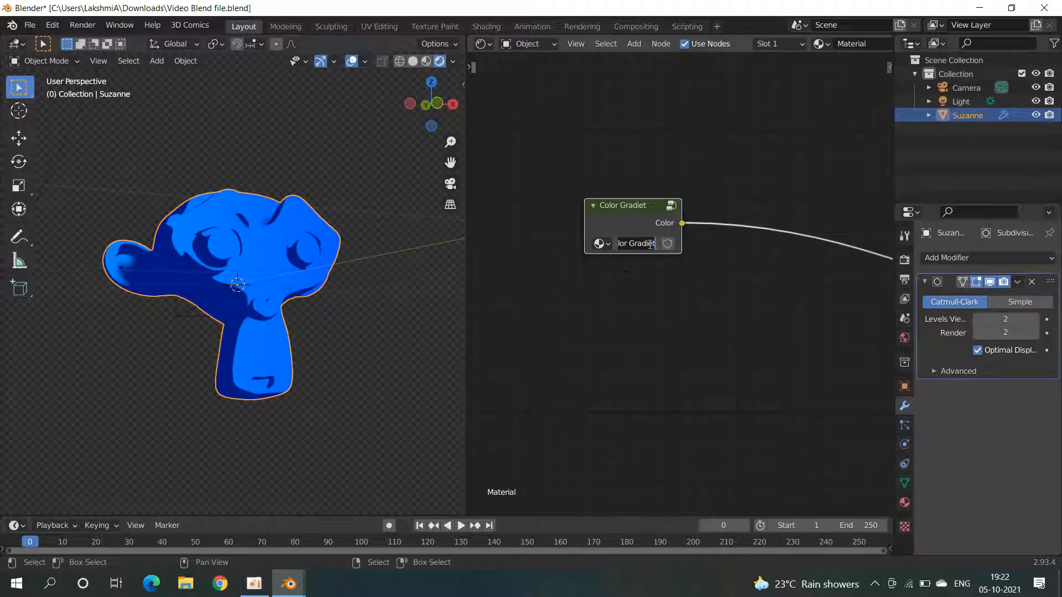
click(651, 245)
key(Return)
click(651, 244)
click(653, 244)
text(n)
key(Return)
Step: Inside the Color Gradient group, move Group Input near the final Mix node and expose that node's Color1 and Color2 as group inputs
key(Tab)
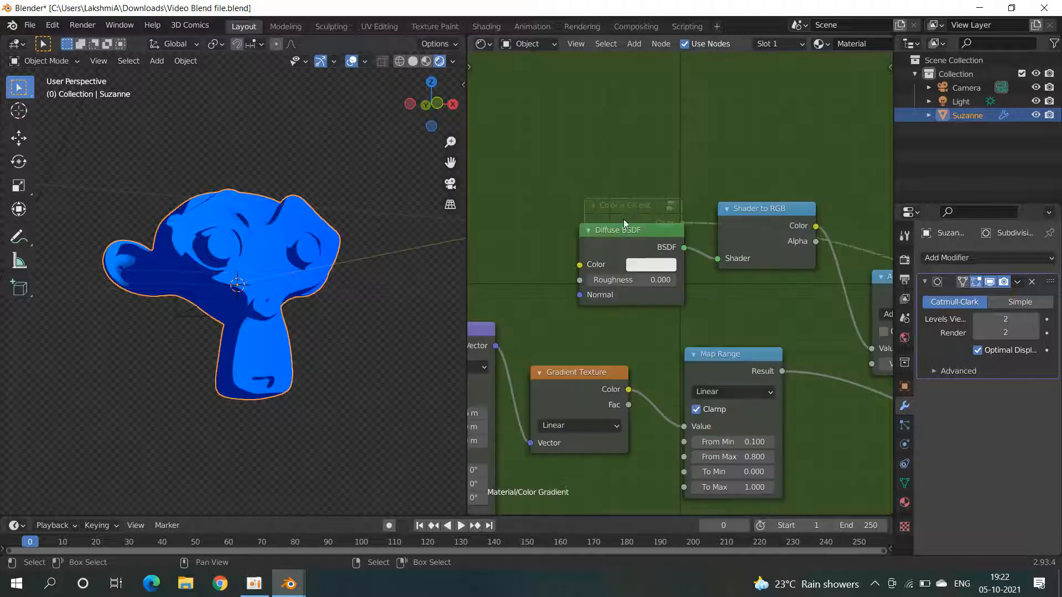
scroll(725, 343, down, 5)
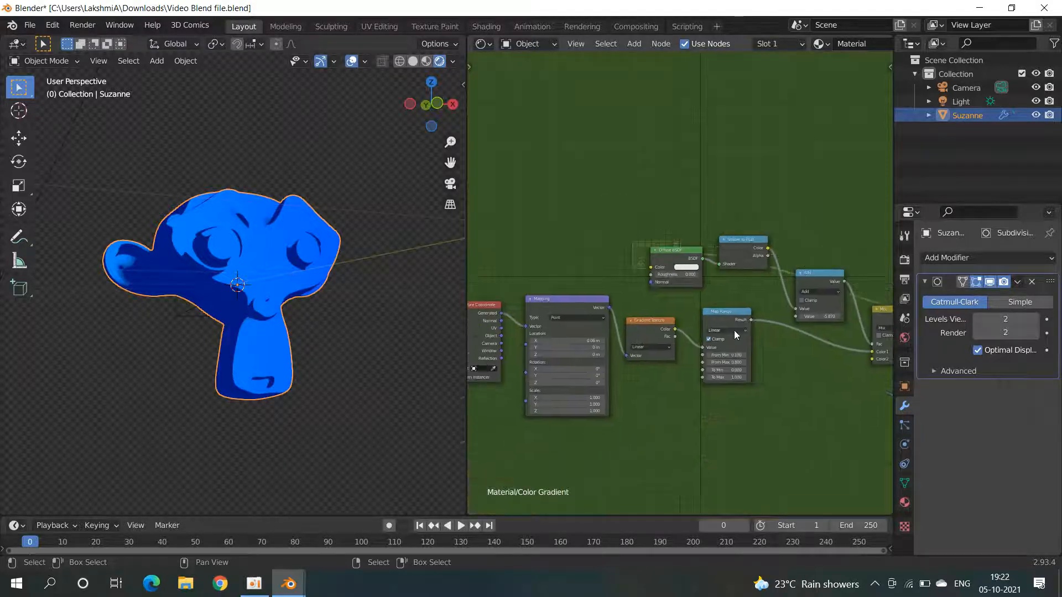
middle_drag(711, 357, 685, 387)
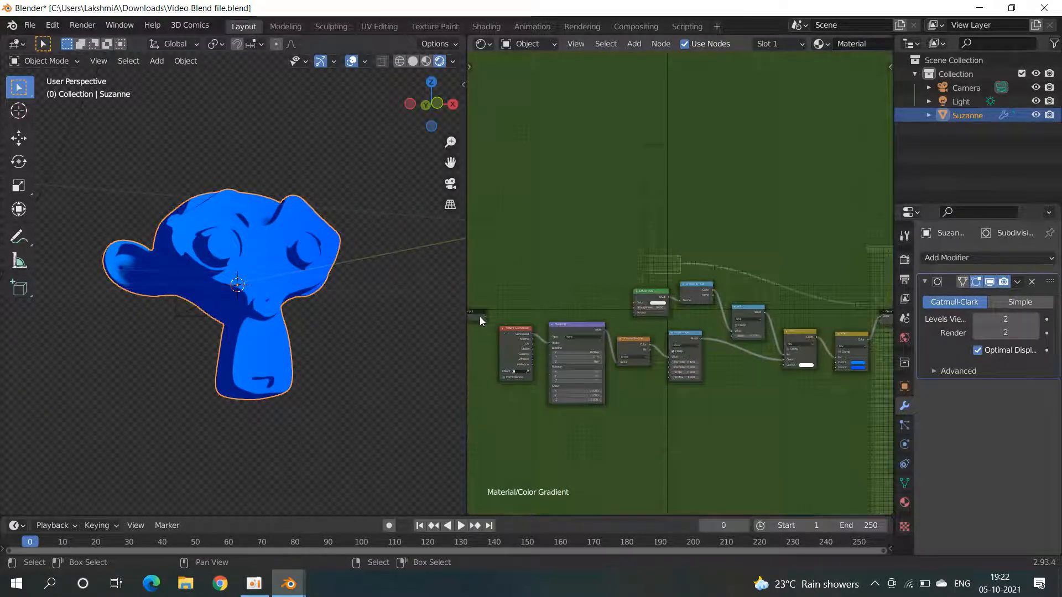
drag(487, 310, 735, 272)
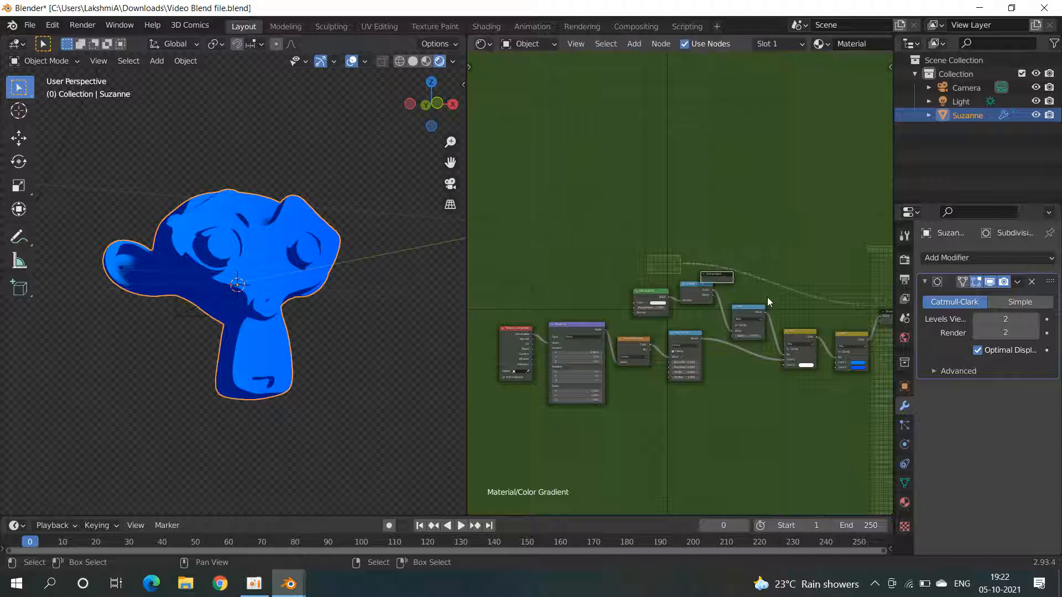
middle_drag(767, 297, 663, 293)
scroll(663, 290, up, 4)
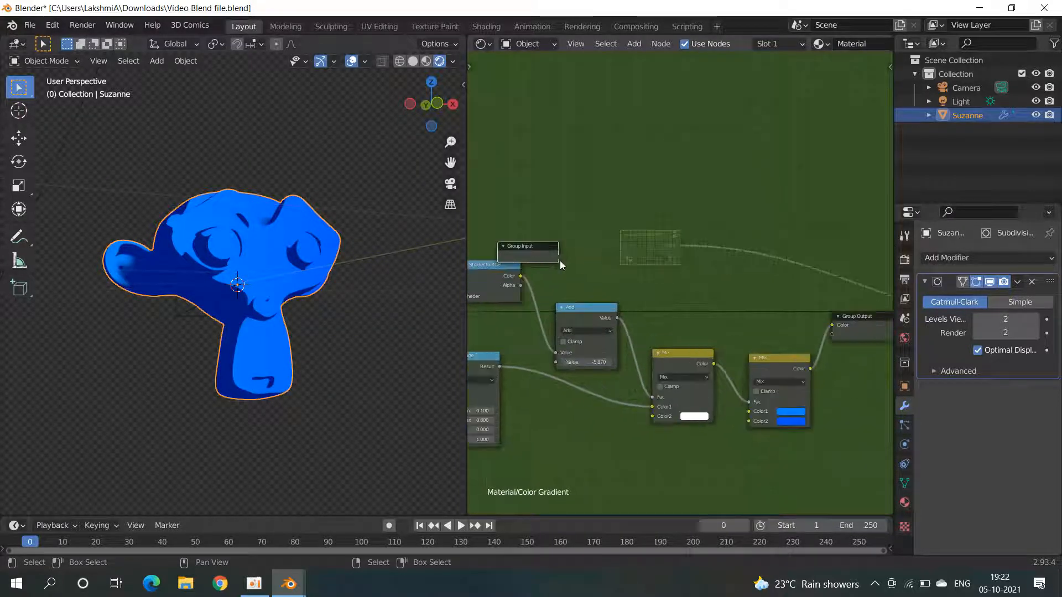
drag(557, 258, 744, 409)
drag(558, 267, 749, 421)
middle_drag(527, 273, 573, 260)
drag(609, 220, 610, 219)
middle_drag(636, 260, 658, 247)
Step: Insert a duplicate of the first Mix node before the final Mix, feed Map Range's Result into its Color2, and set Fac to 1.000
drag(738, 343, 671, 367)
key(shift+d)
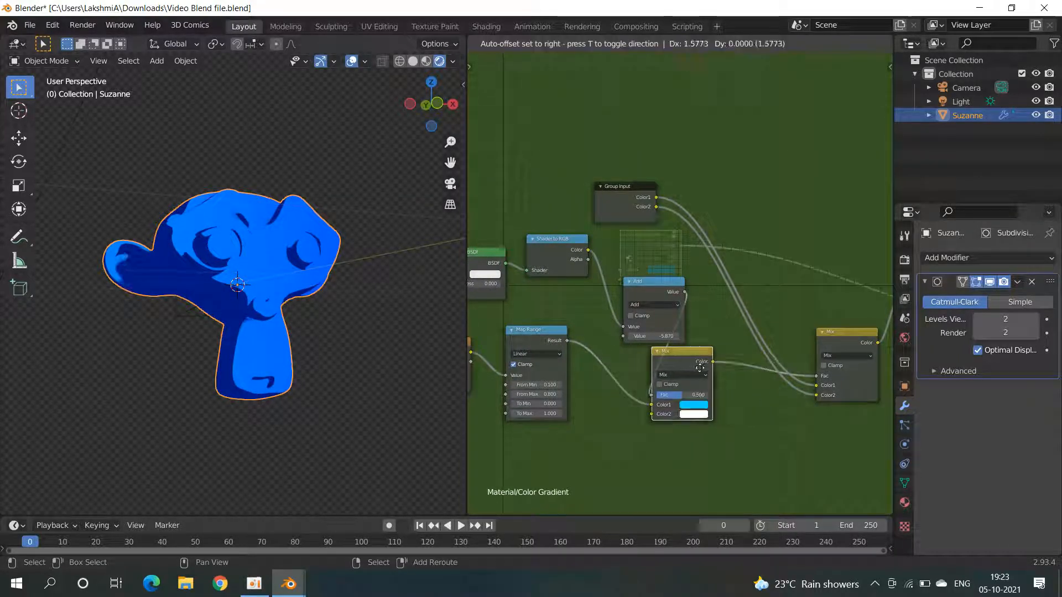
click(710, 367)
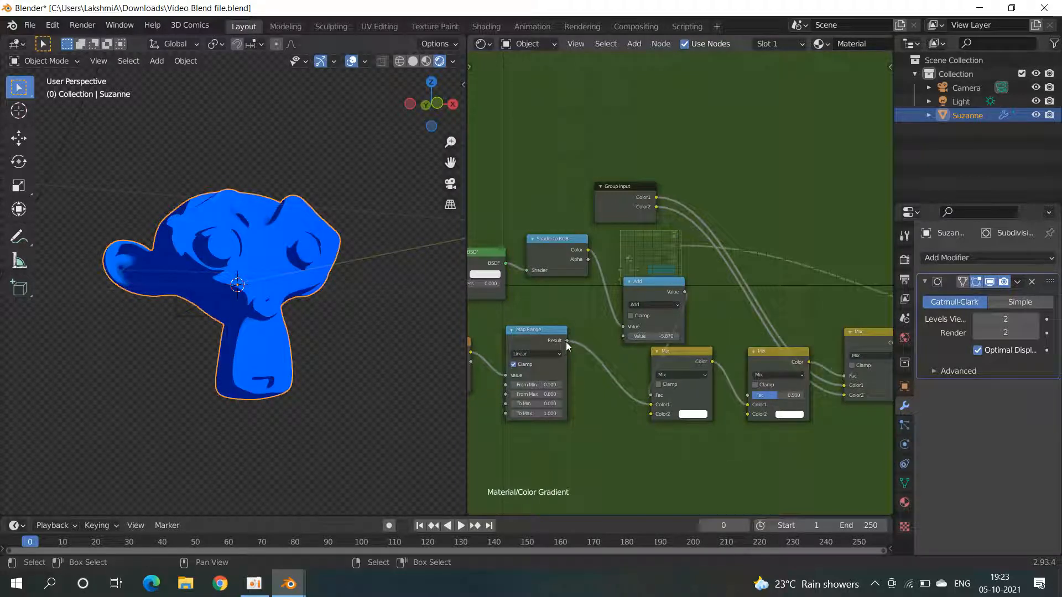
drag(568, 341, 785, 406)
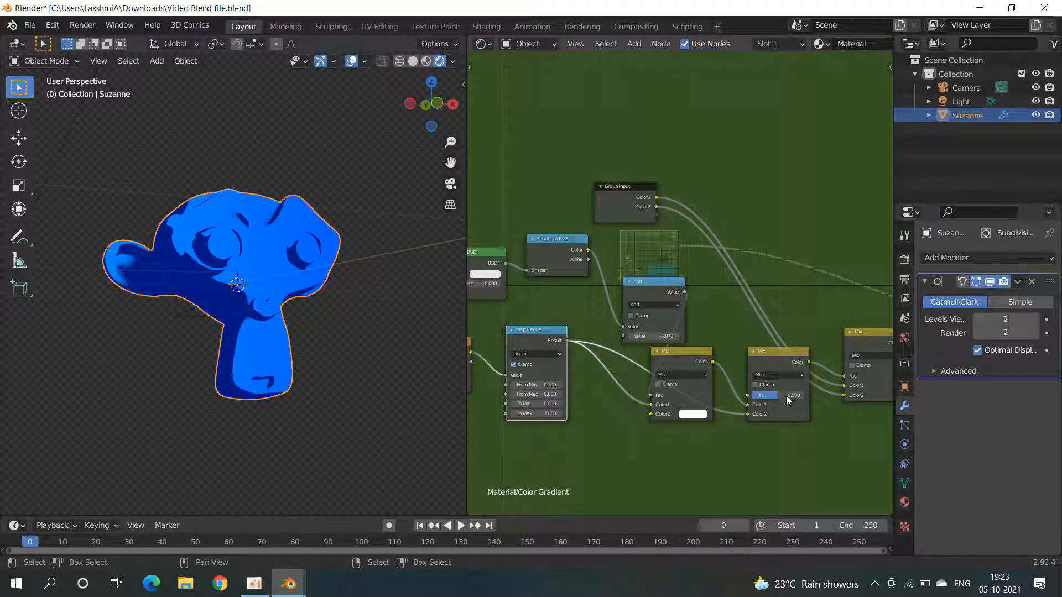
drag(785, 394, 808, 394)
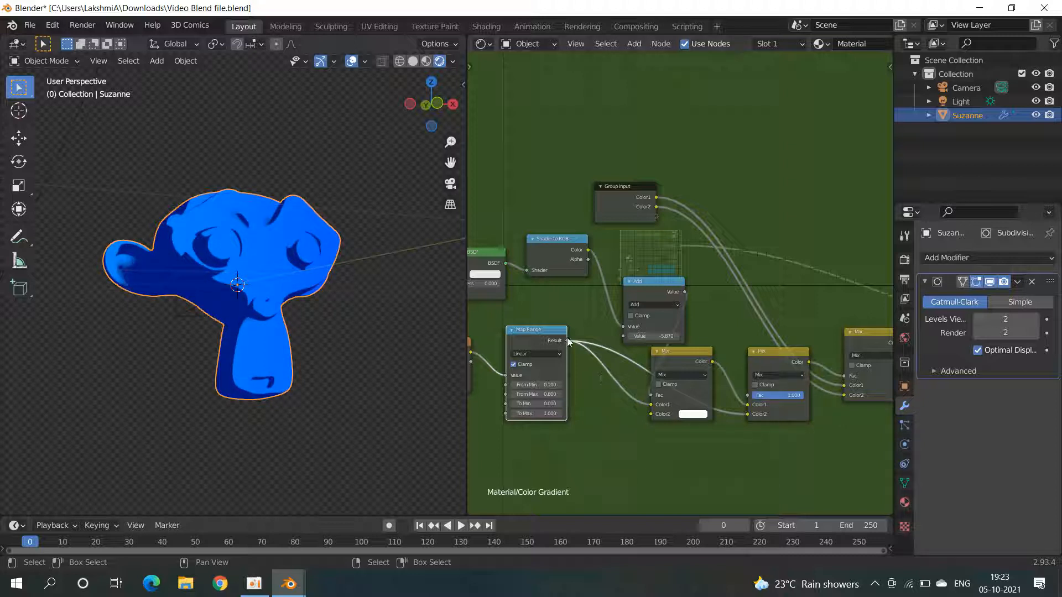
Step: Expose the inserted Mix node's Fac and the Add node's second Value as group inputs
middle_drag(531, 245, 597, 223)
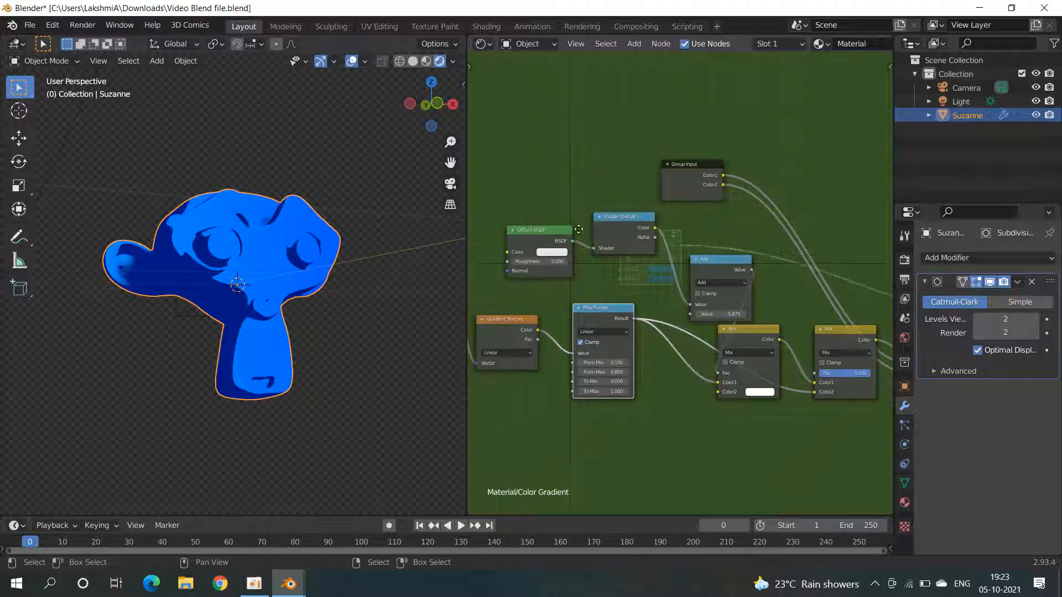
middle_drag(325, 287, 287, 249)
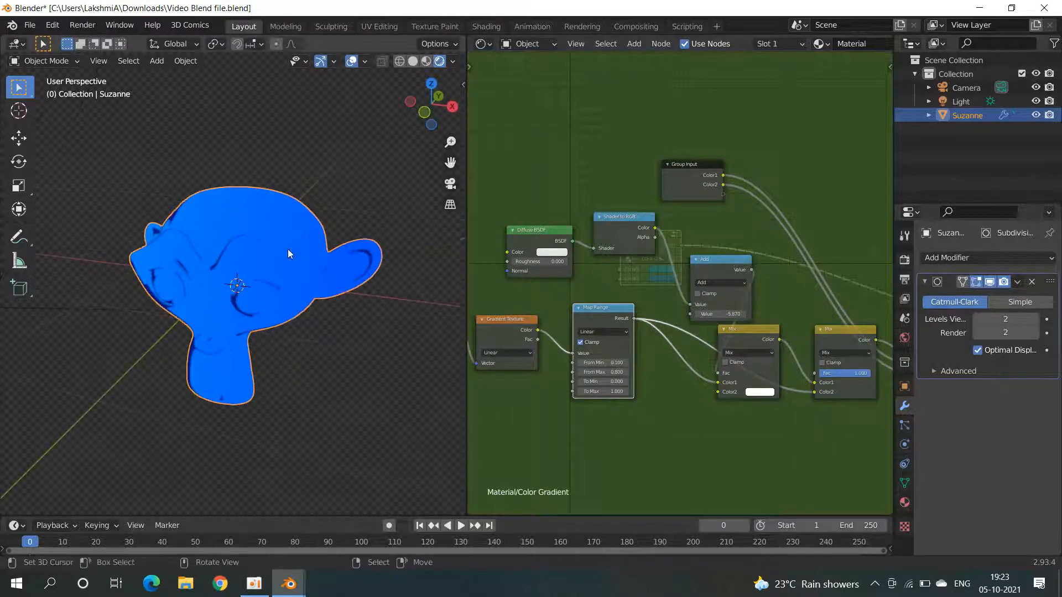
click(551, 252)
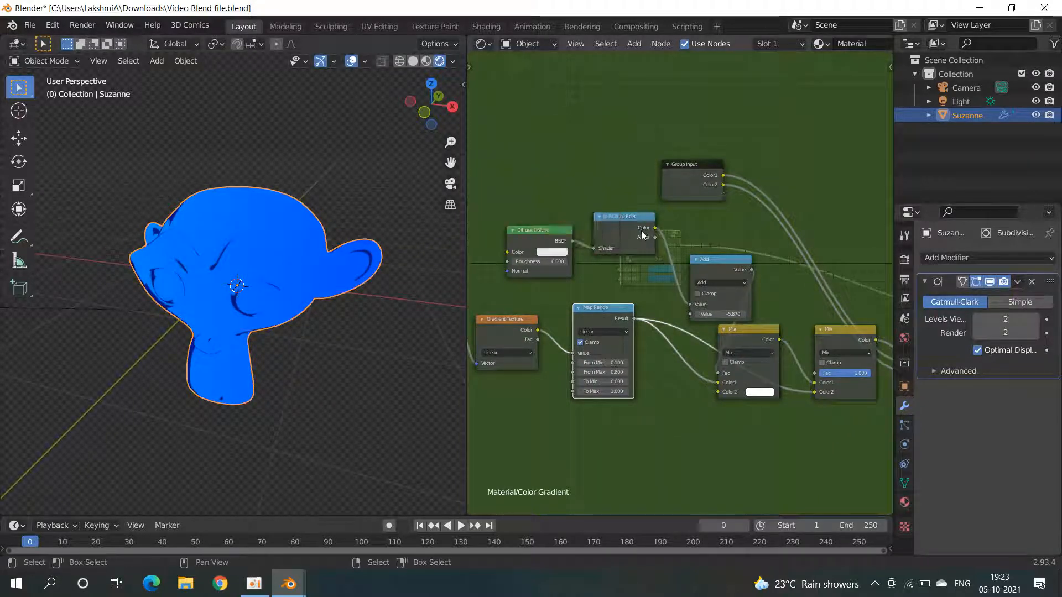
drag(723, 194, 815, 373)
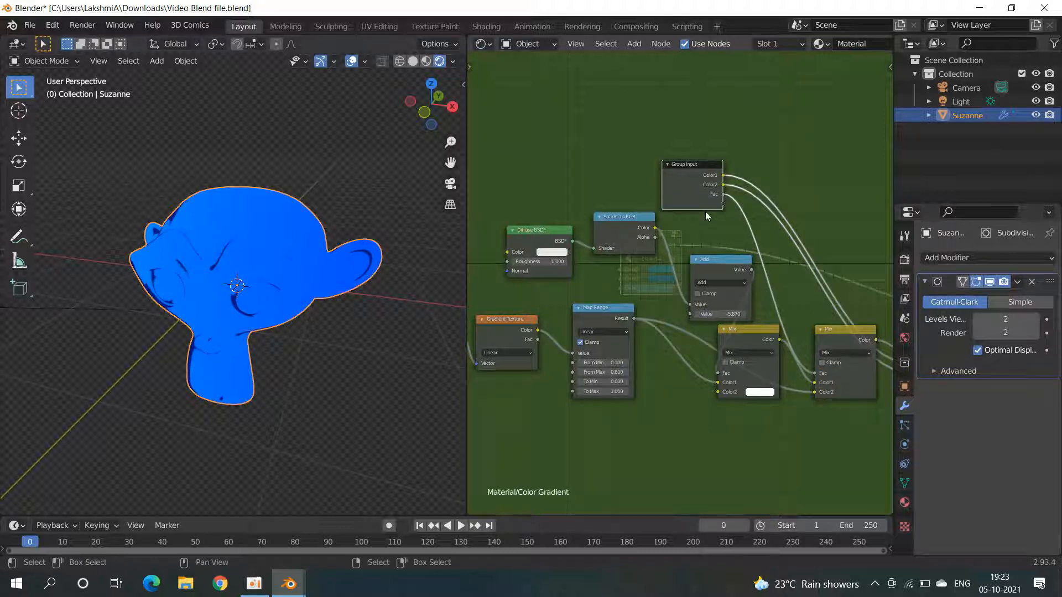
drag(723, 204, 691, 314)
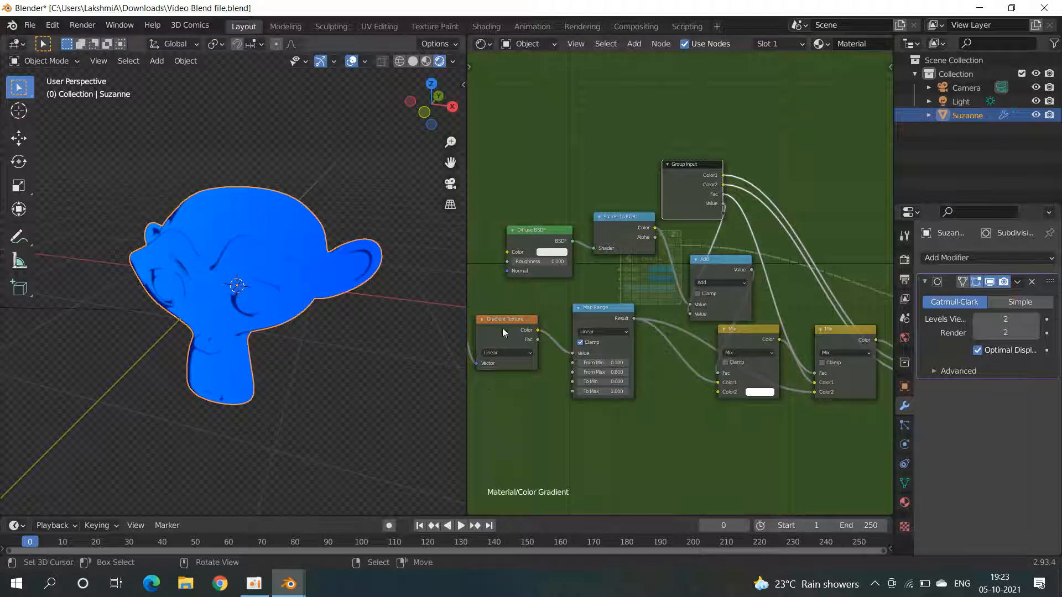
Step: Duplicate Group Input beside the Map Range node and expose its From Min, From Max, To Min and To Max as group inputs
middle_drag(628, 256, 670, 257)
key(shift+d)
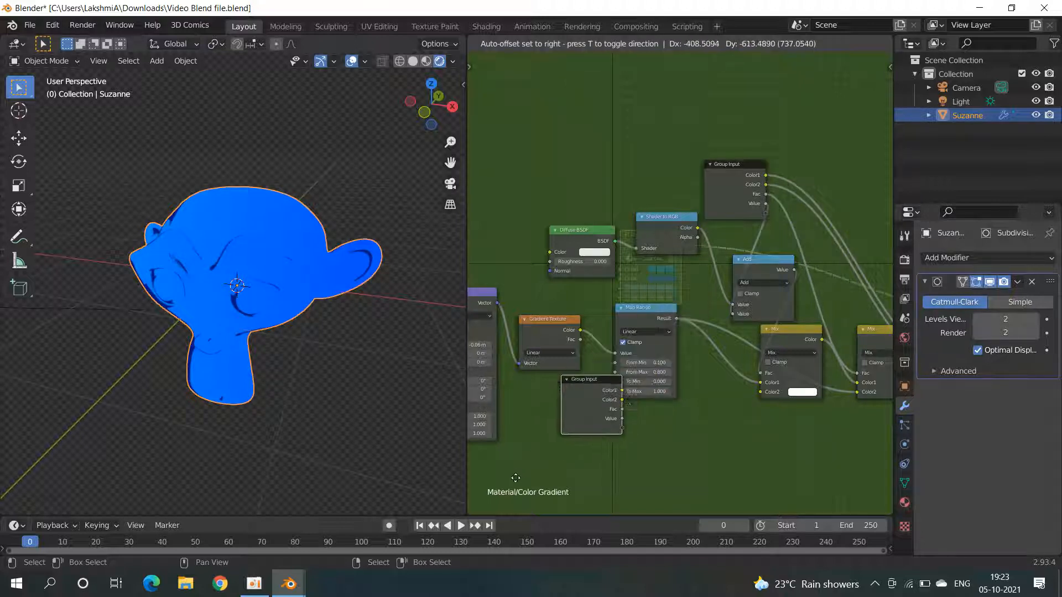
click(496, 487)
middle_drag(532, 251, 583, 176)
scroll(639, 317, up, 3)
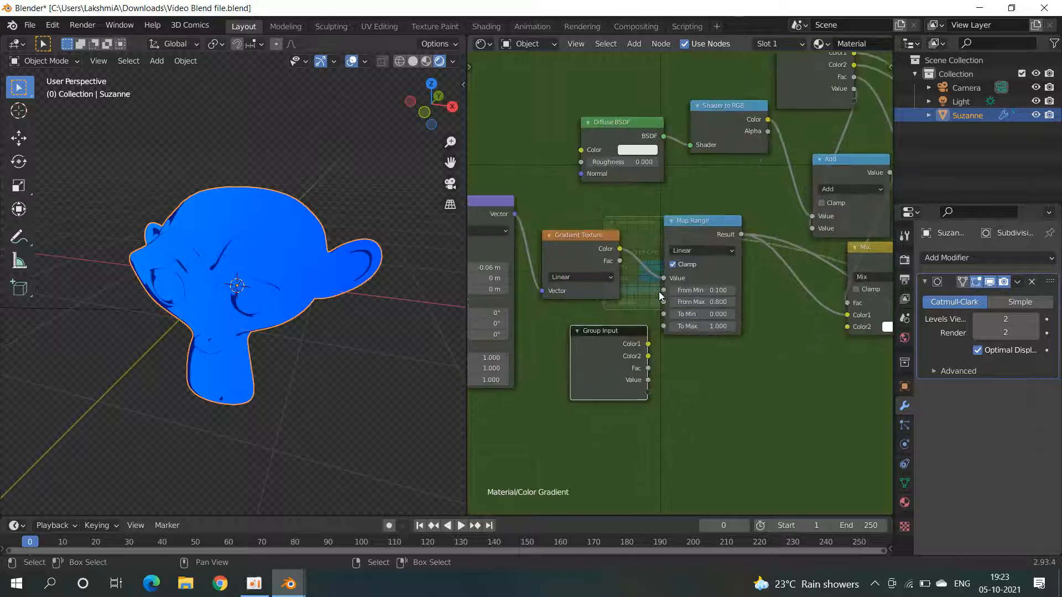
drag(661, 291, 545, 417)
drag(664, 302, 595, 438)
drag(663, 314, 593, 454)
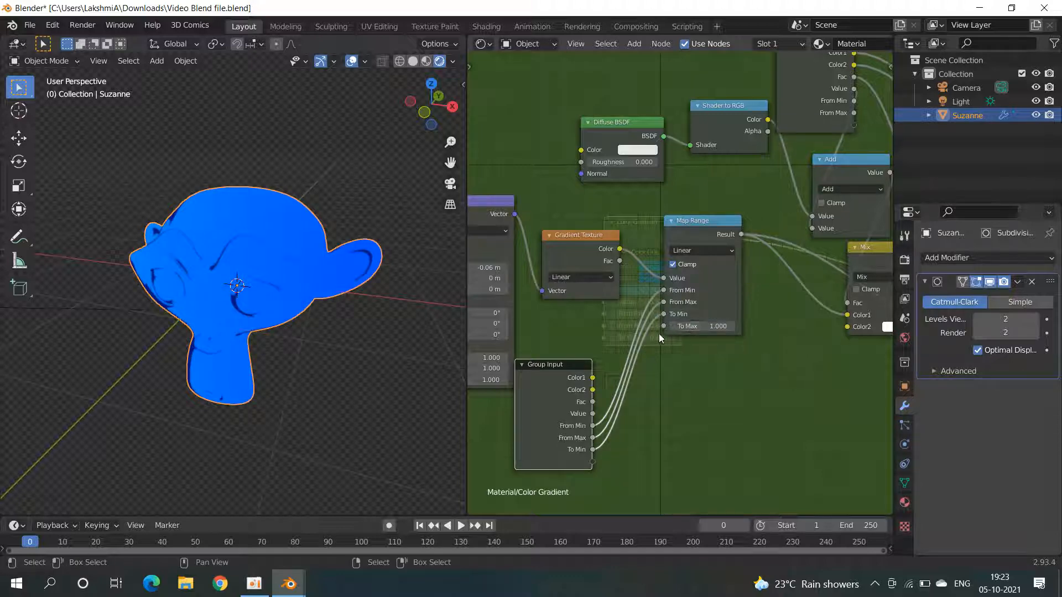
drag(664, 327, 593, 463)
Step: Add a Combine XYZ node, connect its Vector to the Mapping node's Location, and expose its X as a group input
middle_drag(711, 228, 833, 185)
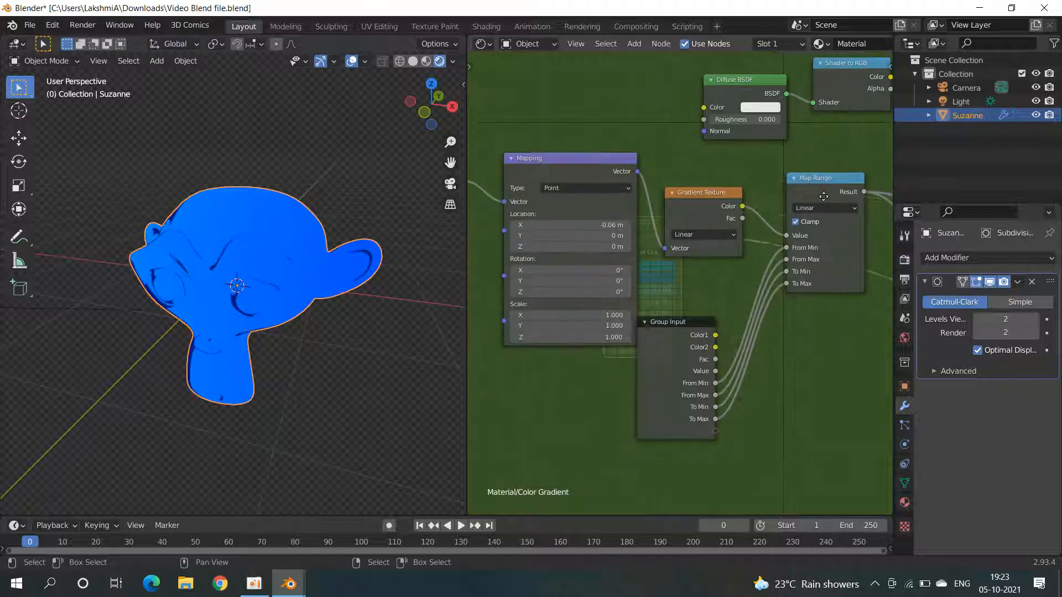
middle_drag(674, 193, 772, 182)
key(shift+a)
click(655, 154)
text(com)
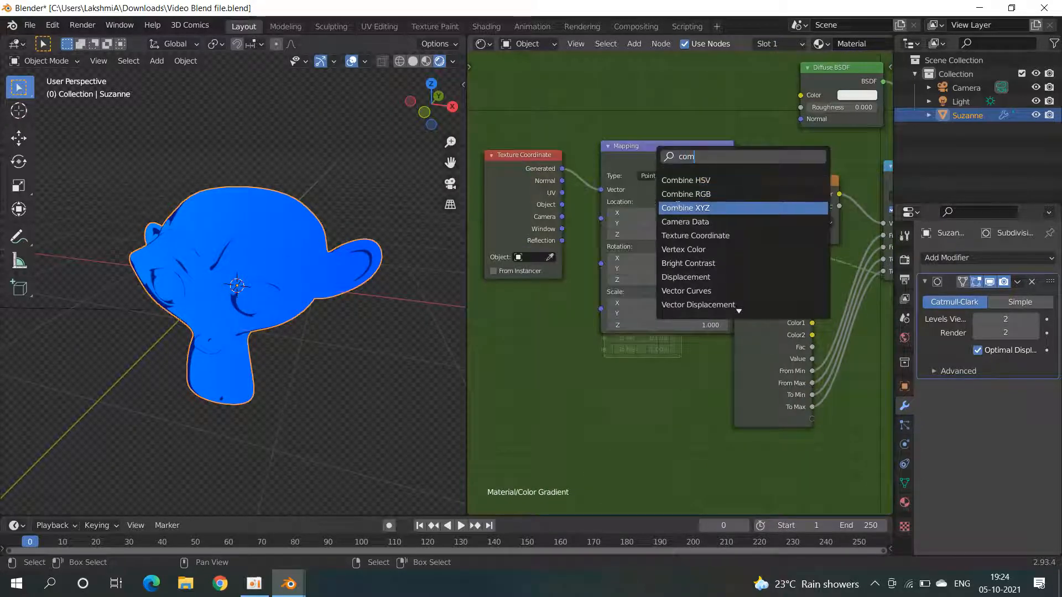
click(678, 207)
click(552, 291)
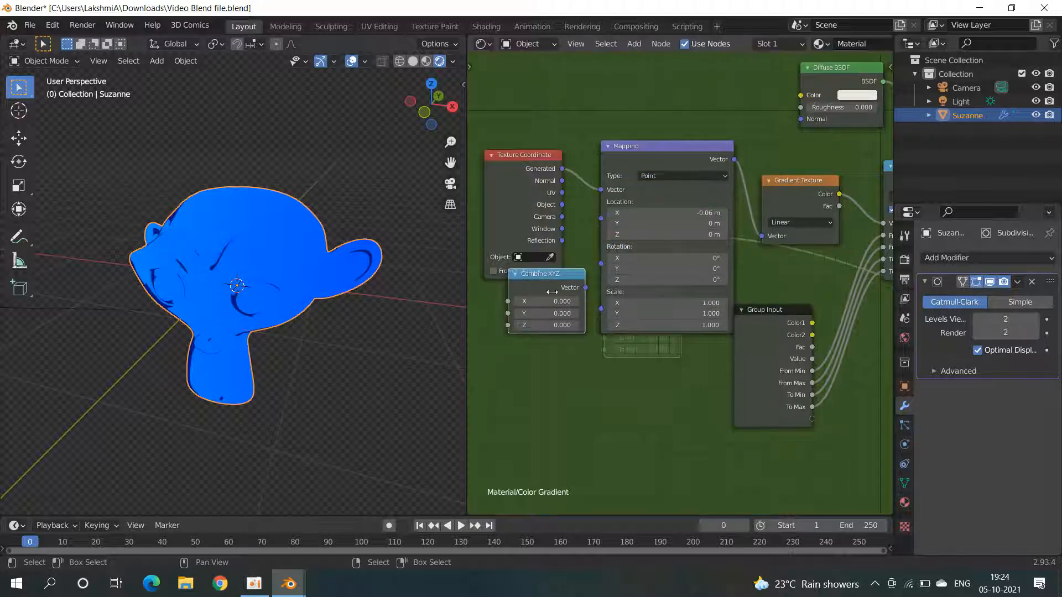
mouse_move(601, 219)
mouse_down()
mouse_move(579, 299)
mouse_move(585, 289)
mouse_move(508, 301)
mouse_up()
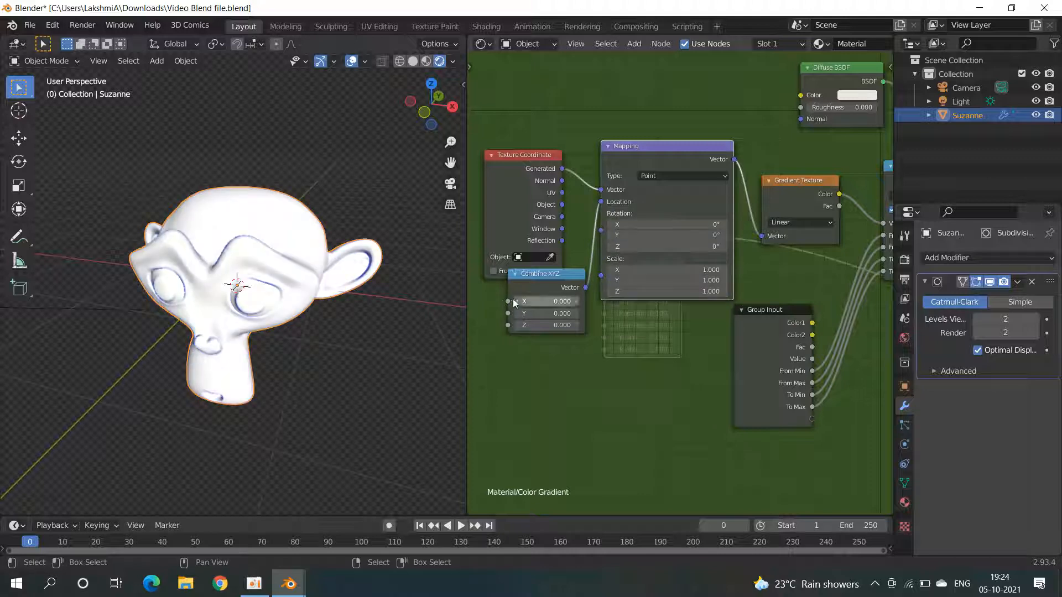
drag(508, 301, 811, 419)
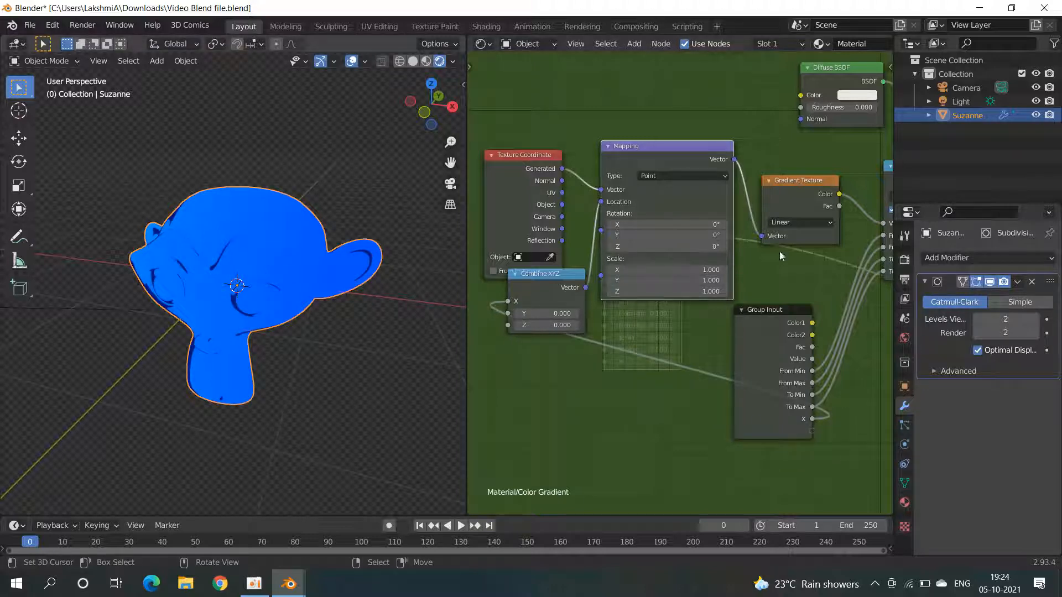
Step: Expose the Mapping node's Rotation as a group input and return to the material's main node tree
middle_drag(780, 252, 787, 255)
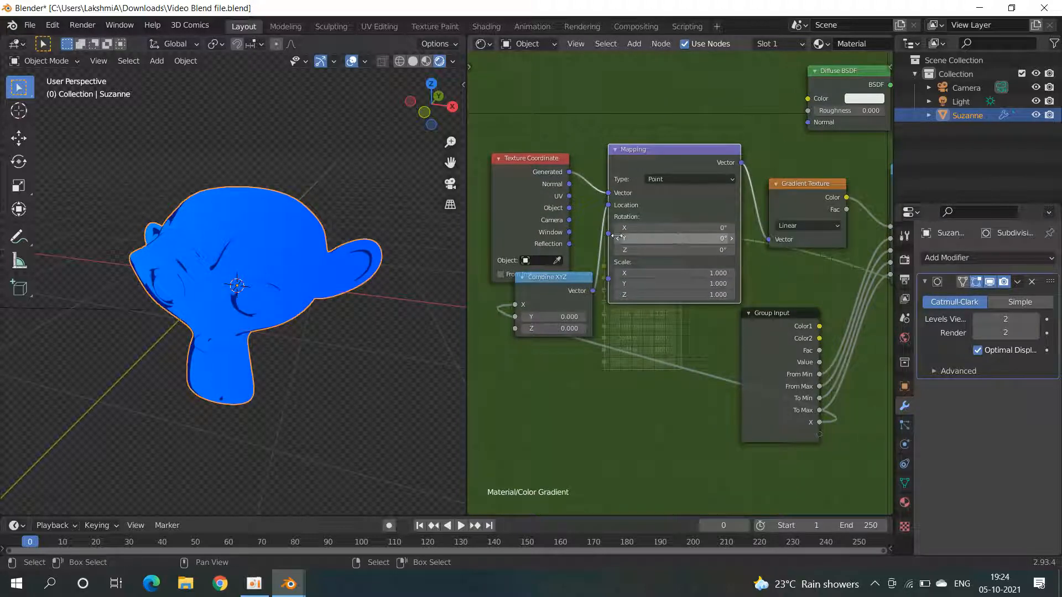
drag(674, 239, 713, 239)
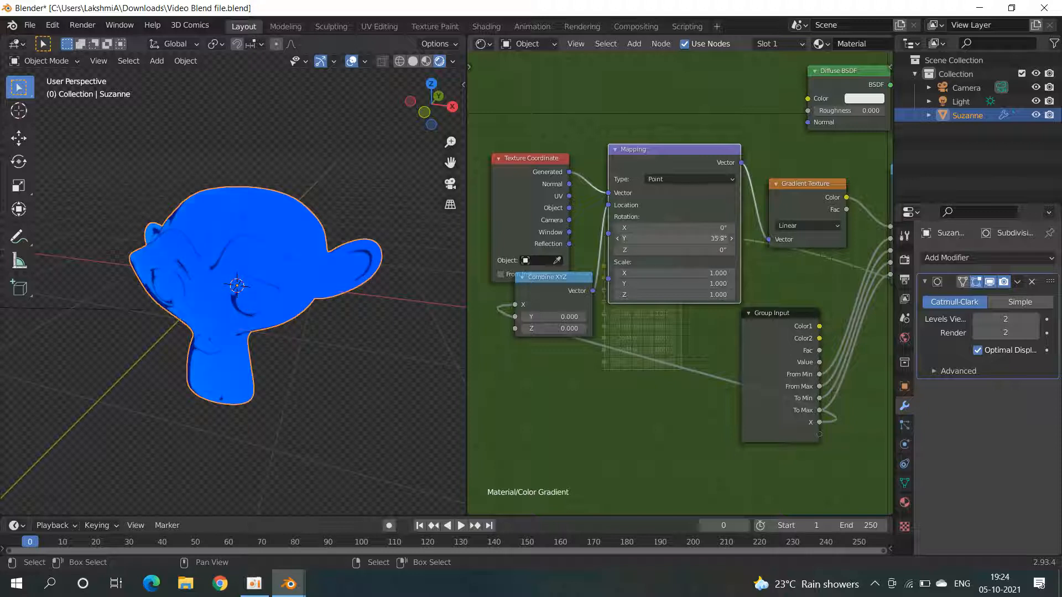
mouse_move(620, 253)
mouse_down()
mouse_move(598, 242)
mouse_move(829, 375)
mouse_move(859, 416)
mouse_move(841, 445)
mouse_move(819, 438)
mouse_up()
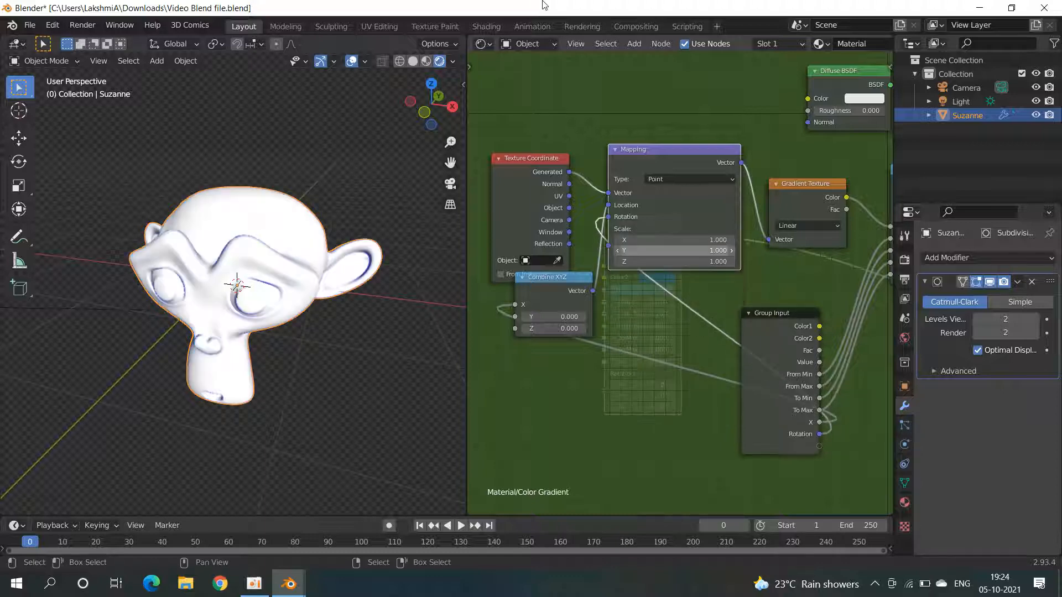
key(Tab)
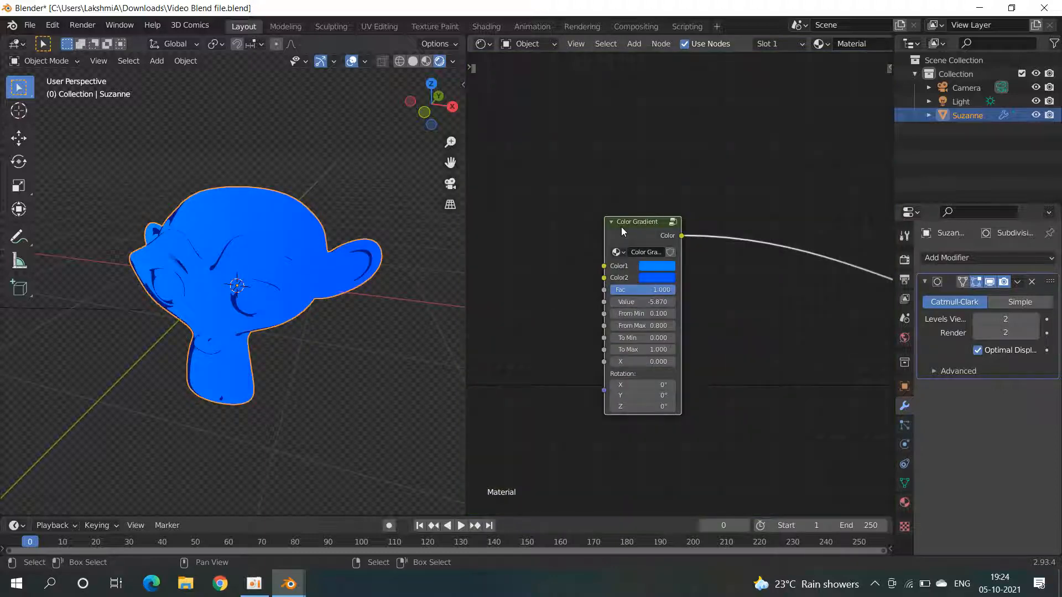
Step: Move the Color Gradient group node closer to the Toon Shader node
scroll(651, 278, up, 2)
double_click(647, 243)
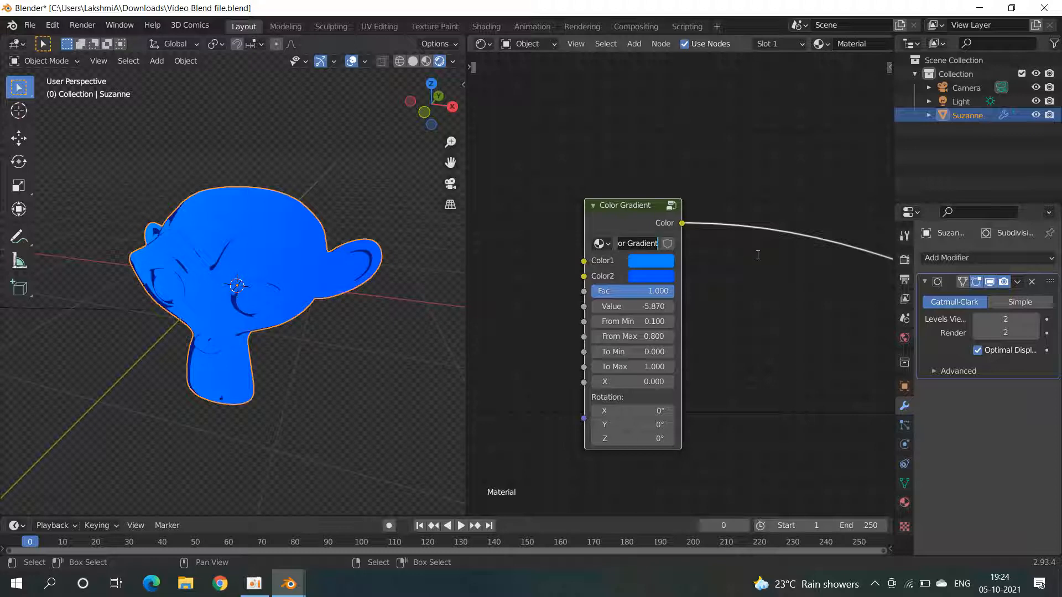
click(645, 220)
drag(644, 218, 924, 305)
middle_drag(204, 261, 257, 279)
middle_drag(803, 383, 536, 241)
Step: Duplicate the Color Gradient group node and connect the copy's Color output to the Toon Shader's Shadow Color
key(shift+d)
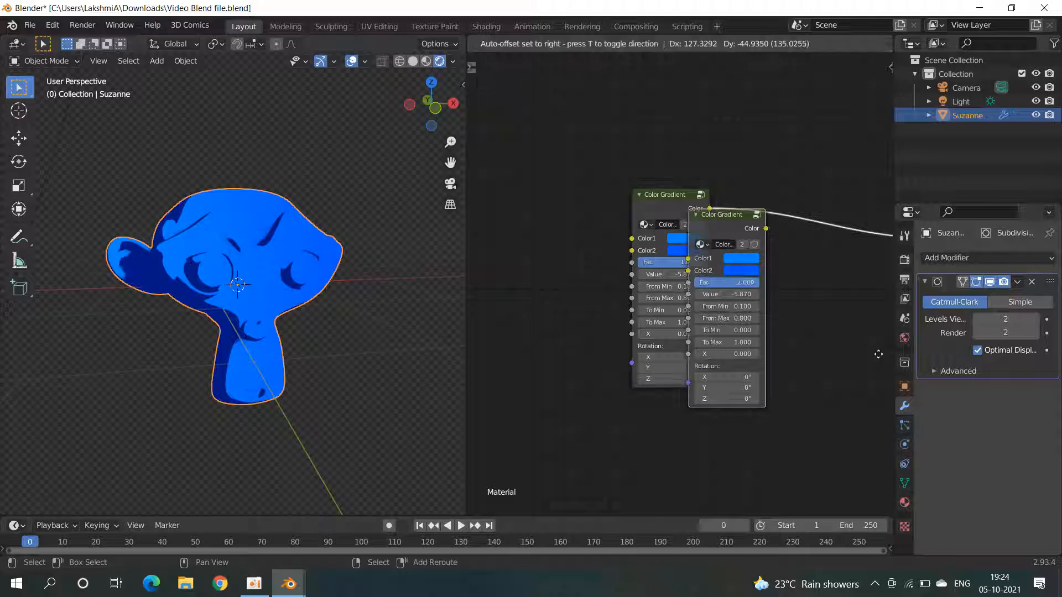
click(881, 355)
middle_drag(825, 326, 606, 308)
scroll(655, 260, up, 2)
drag(644, 269, 734, 219)
drag(729, 220, 731, 218)
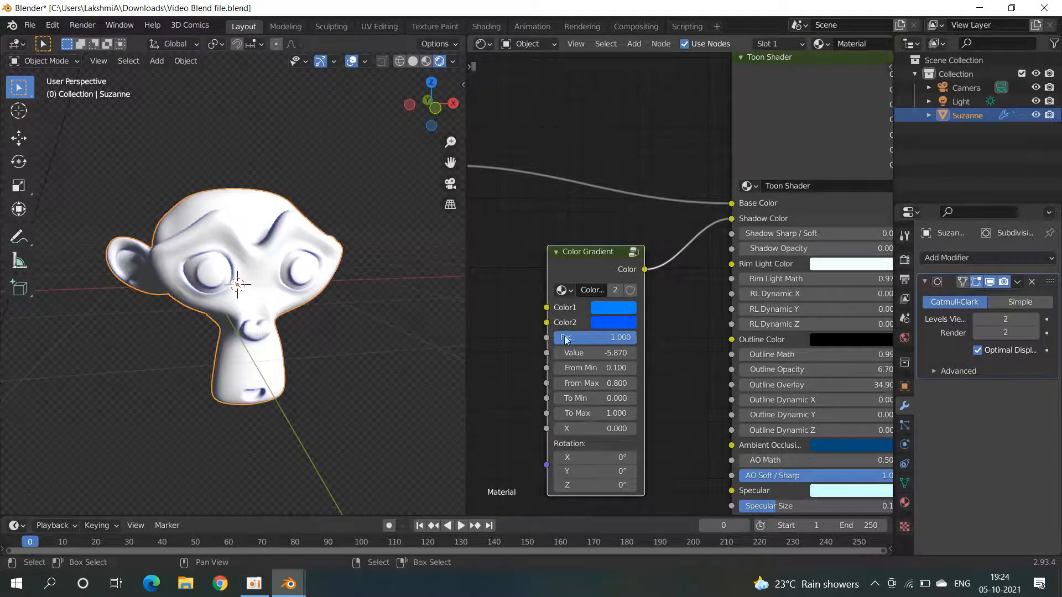
Step: Set the duplicated Color Gradient's Color1 to a deeper blue and Color2 to hue 0.671, saturation 0.992 and value 0.256
middle_drag(320, 271, 353, 251)
click(613, 323)
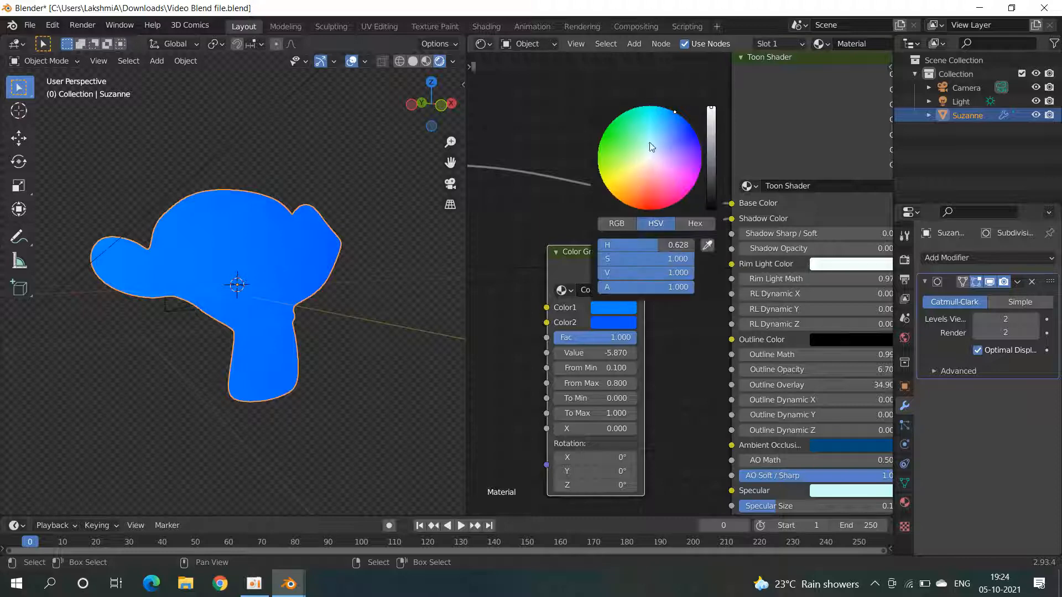
drag(670, 113, 688, 123)
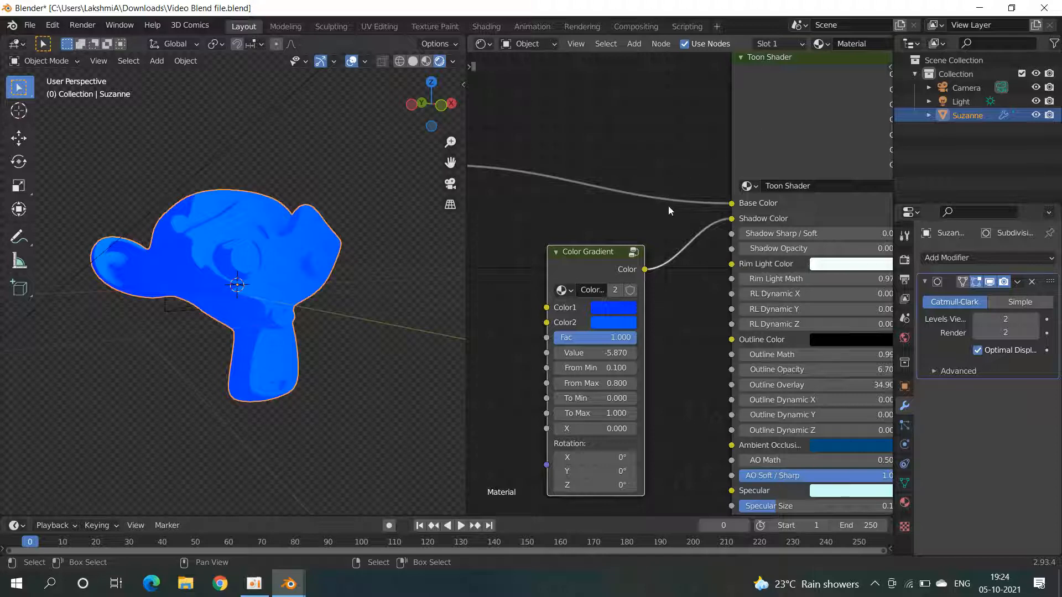
click(607, 321)
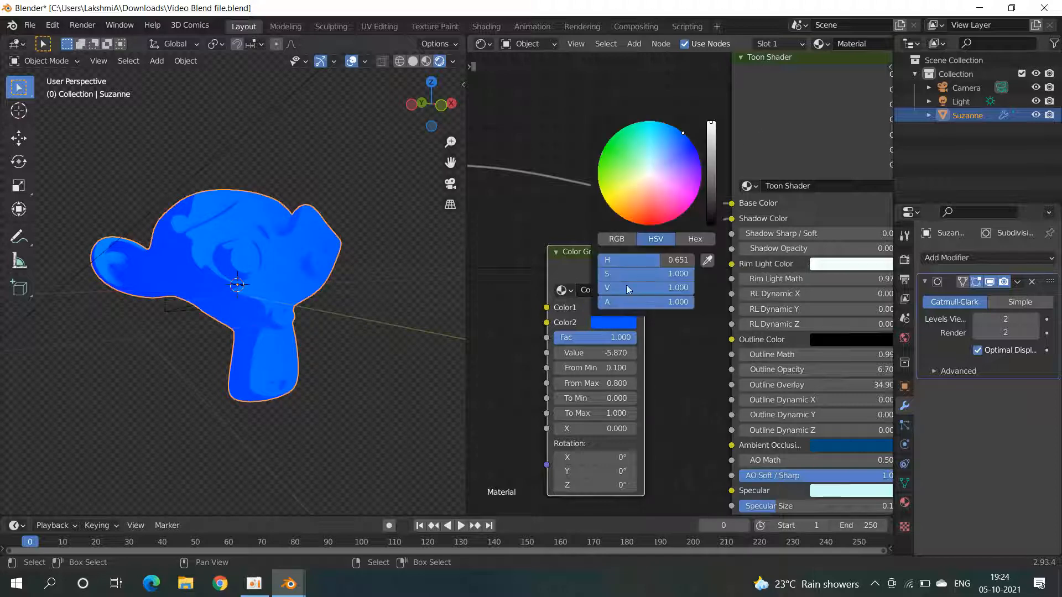
click(695, 154)
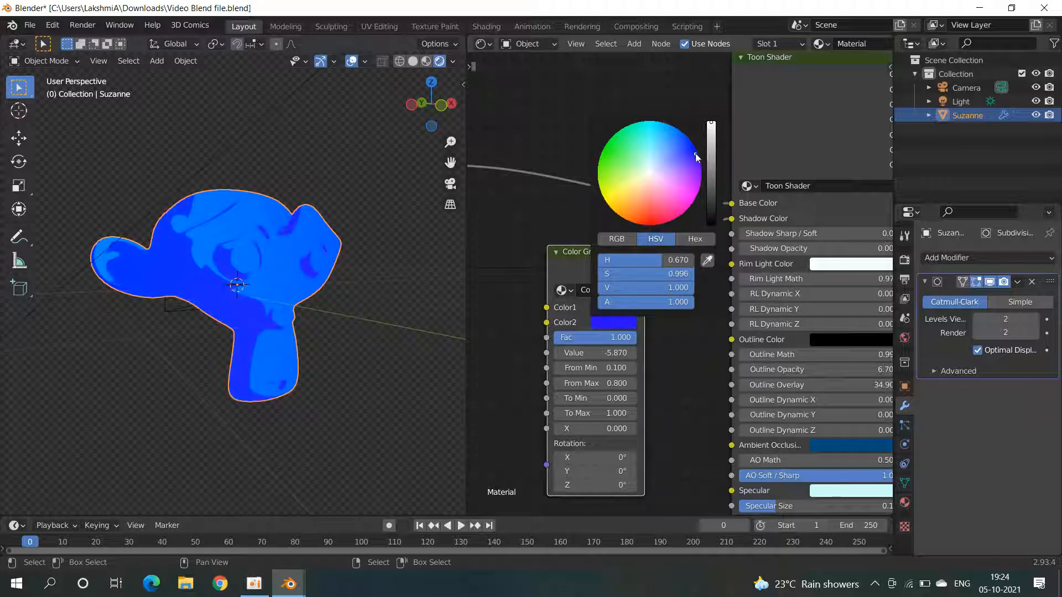
click(711, 168)
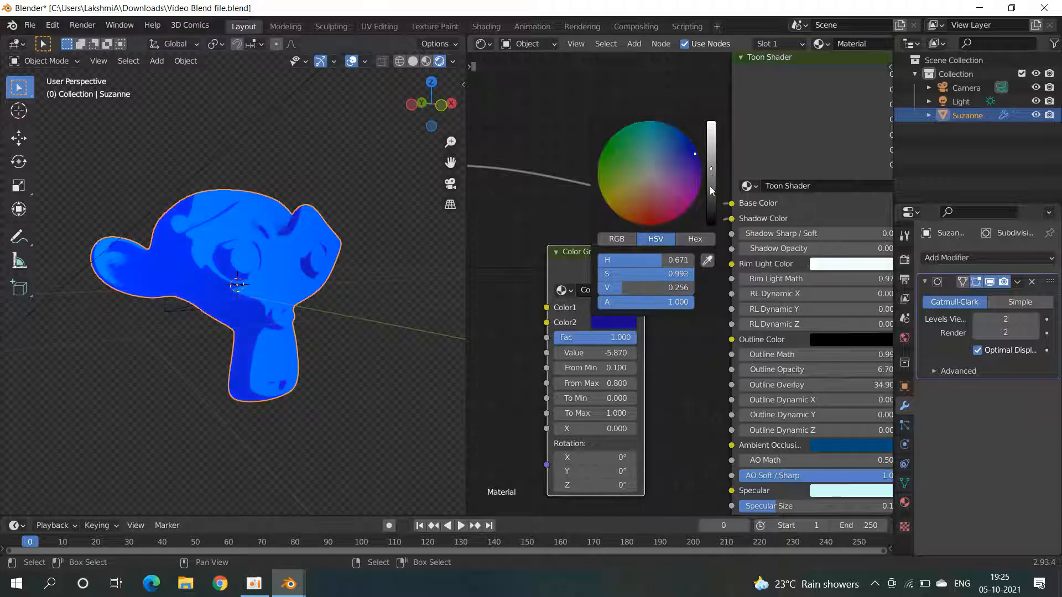
Step: Set the Fac of the Color Gradient node feeding Shadow Color to 0 and its Value to 0.020
middle_drag(296, 286, 382, 268)
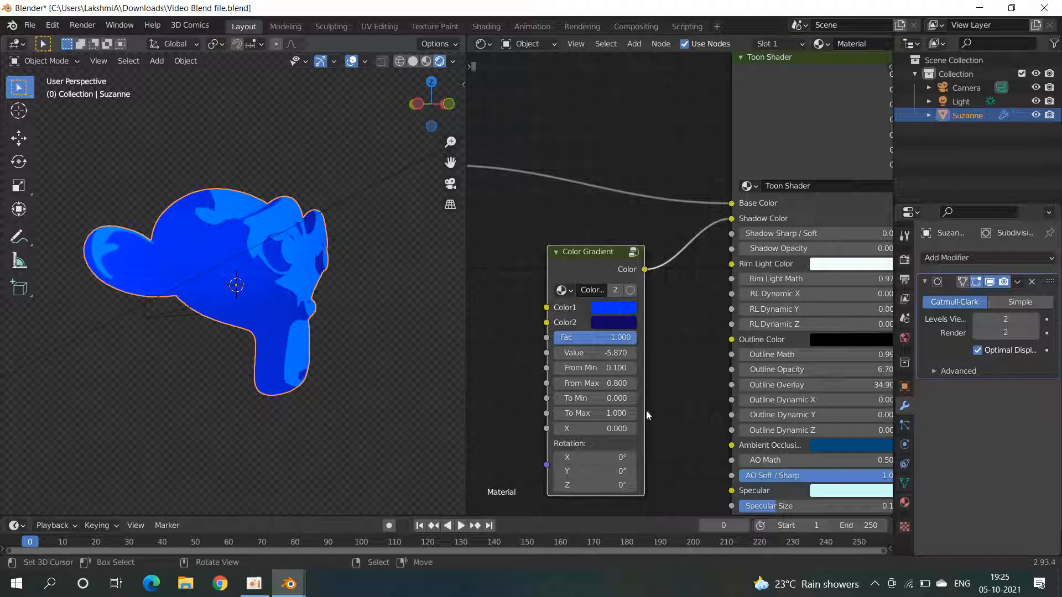
drag(631, 338, 554, 338)
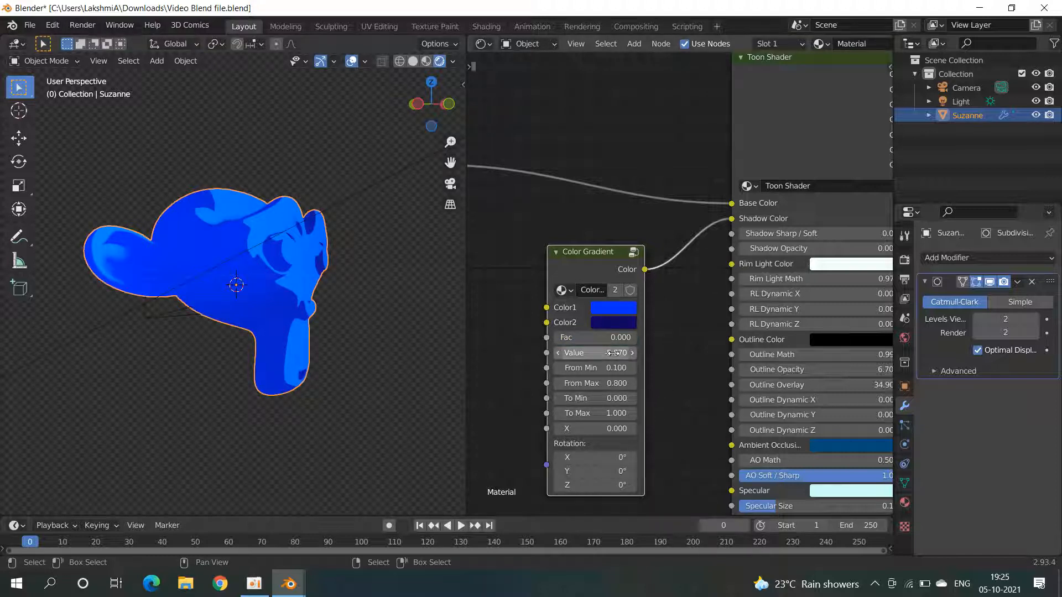
drag(595, 353, 605, 352)
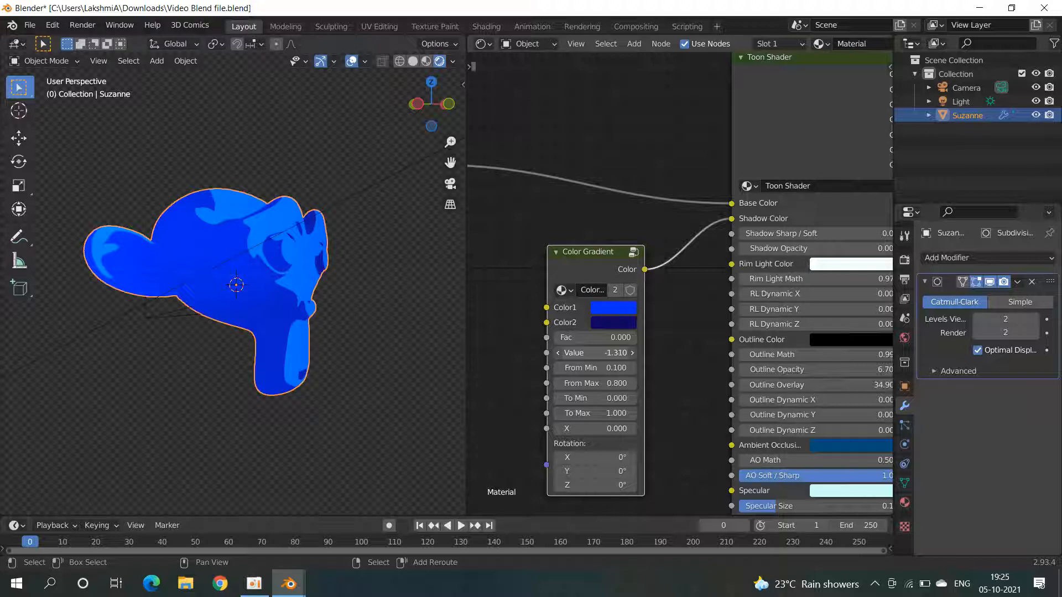
drag(595, 352, 595, 353)
mouse_move(595, 352)
mouse_down()
mouse_move(610, 353)
mouse_move(596, 353)
mouse_up()
Step: Give the shadow Color Gradient's Color2 the same bright blue as its Color1
middle_drag(309, 274, 311, 328)
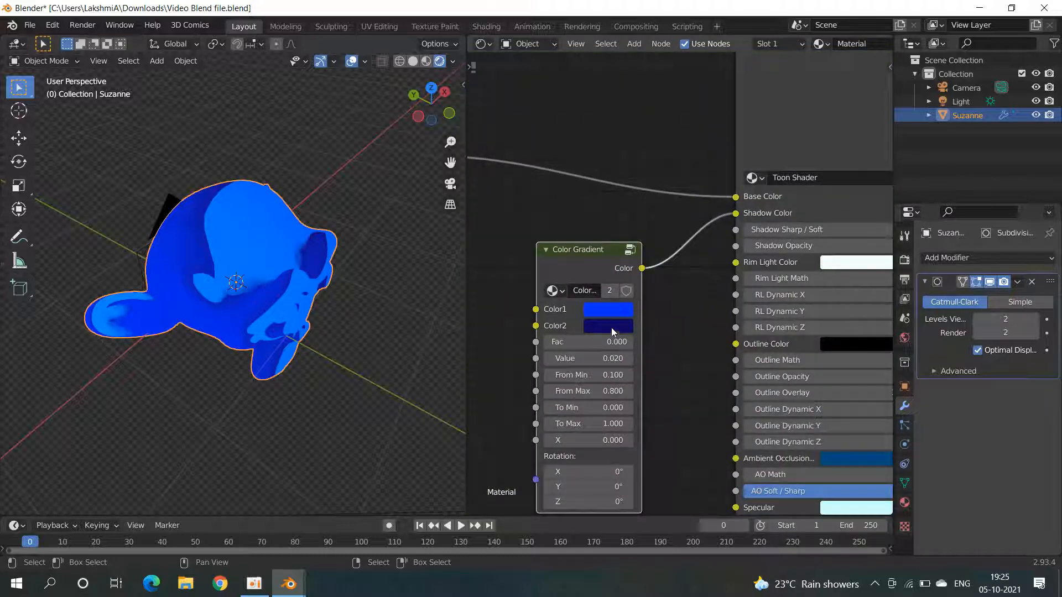
click(611, 326)
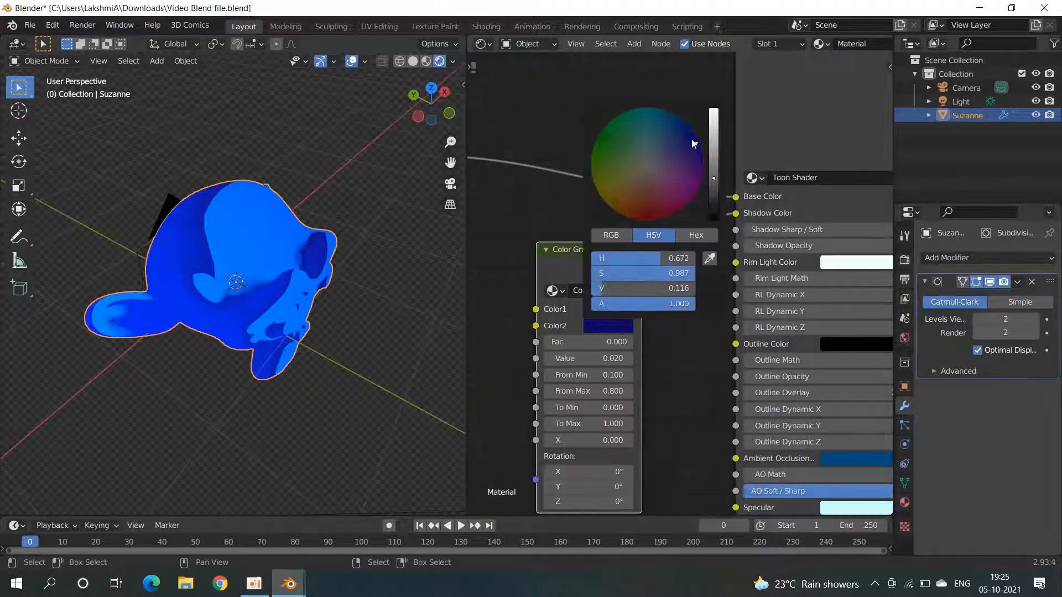
mouse_move(595, 325)
mouse_down()
mouse_move(600, 313)
mouse_move(625, 331)
mouse_up()
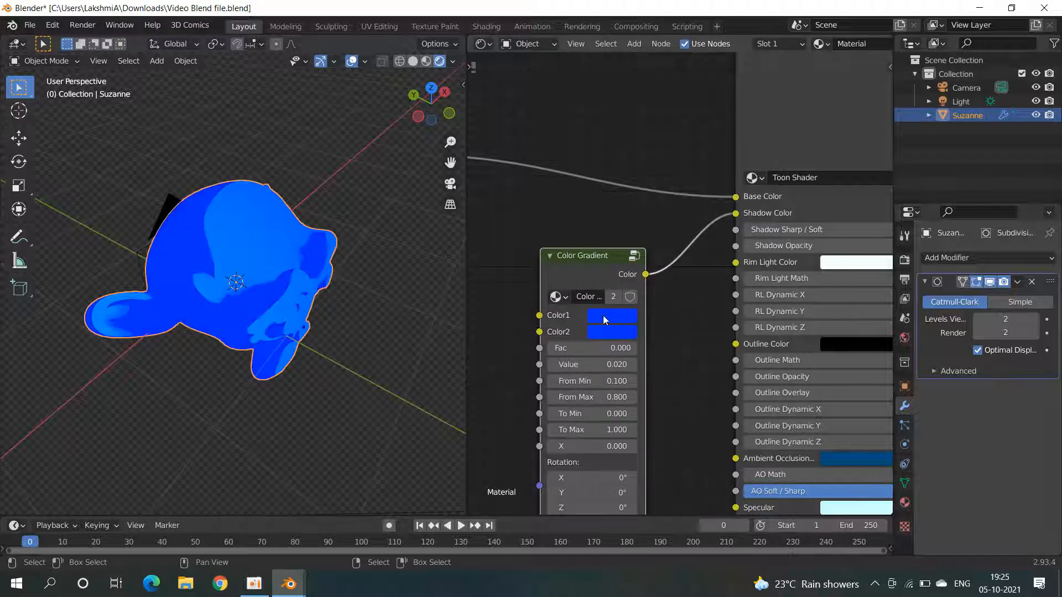
Step: Change the shadow Color Gradient's Color1 to a dark blue with hue 0.668, saturation 0.999 and a brightness below 0.508
click(604, 319)
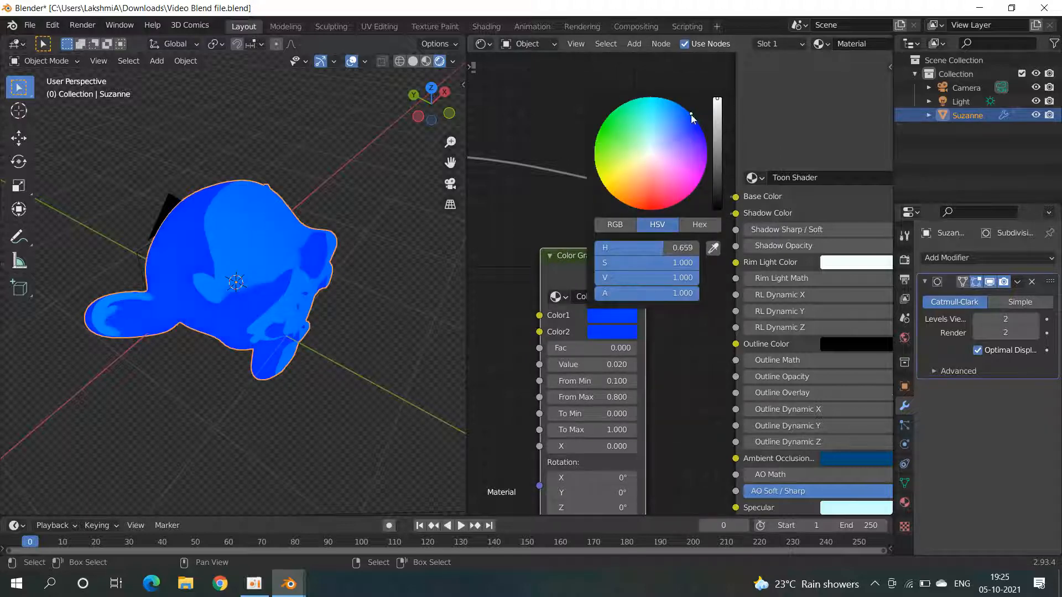
click(701, 128)
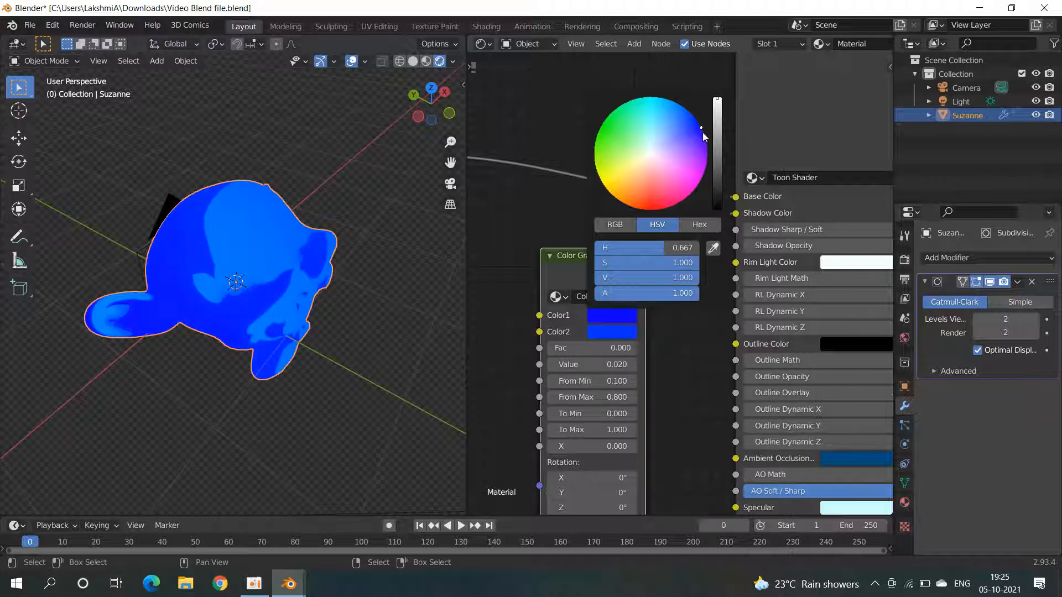
drag(716, 130, 718, 131)
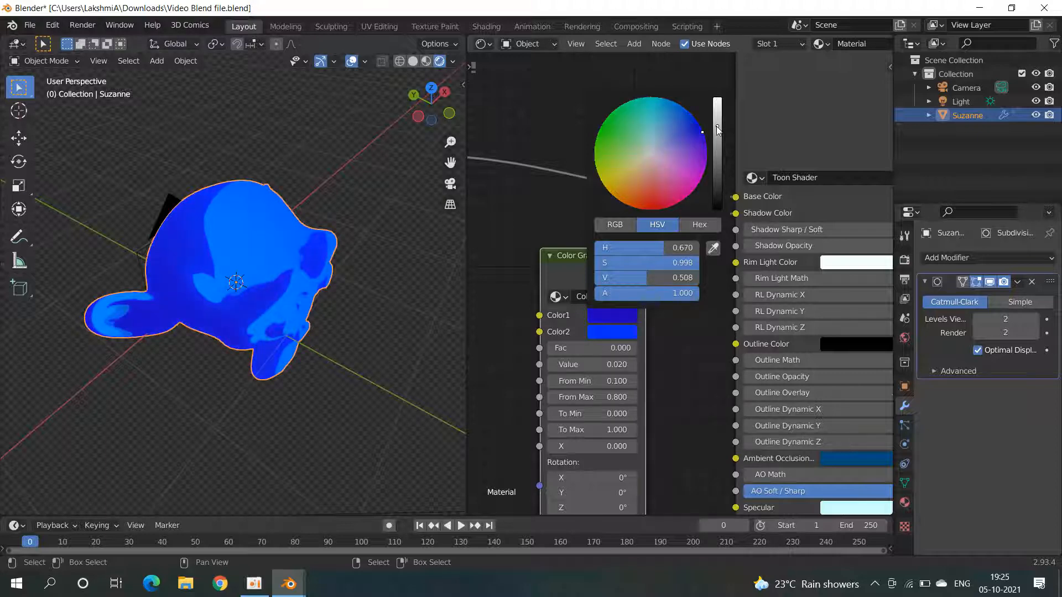
middle_drag(267, 297, 277, 273)
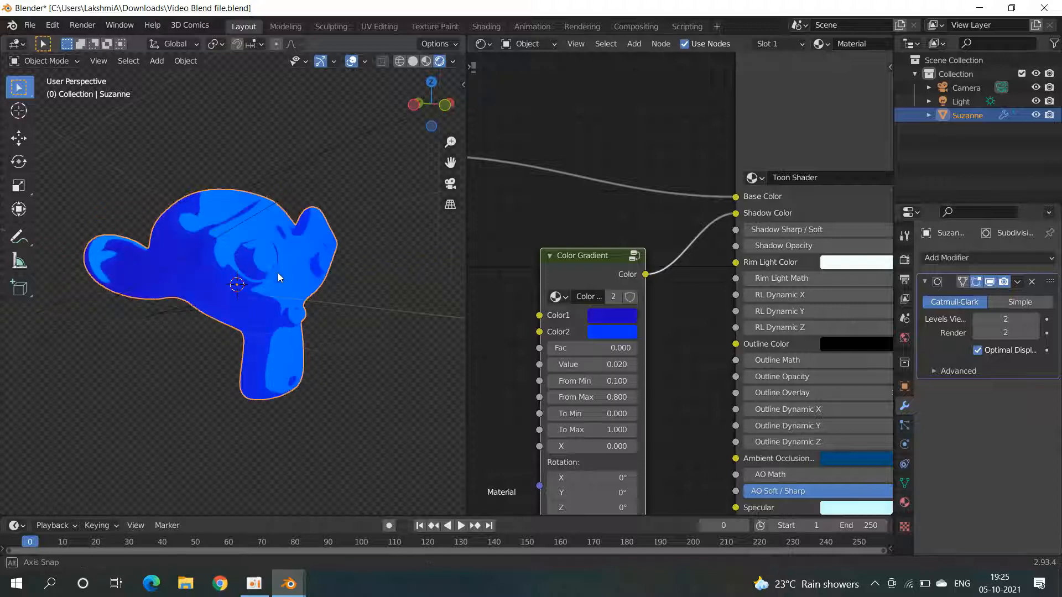
scroll(278, 273, up, 5)
click(605, 332)
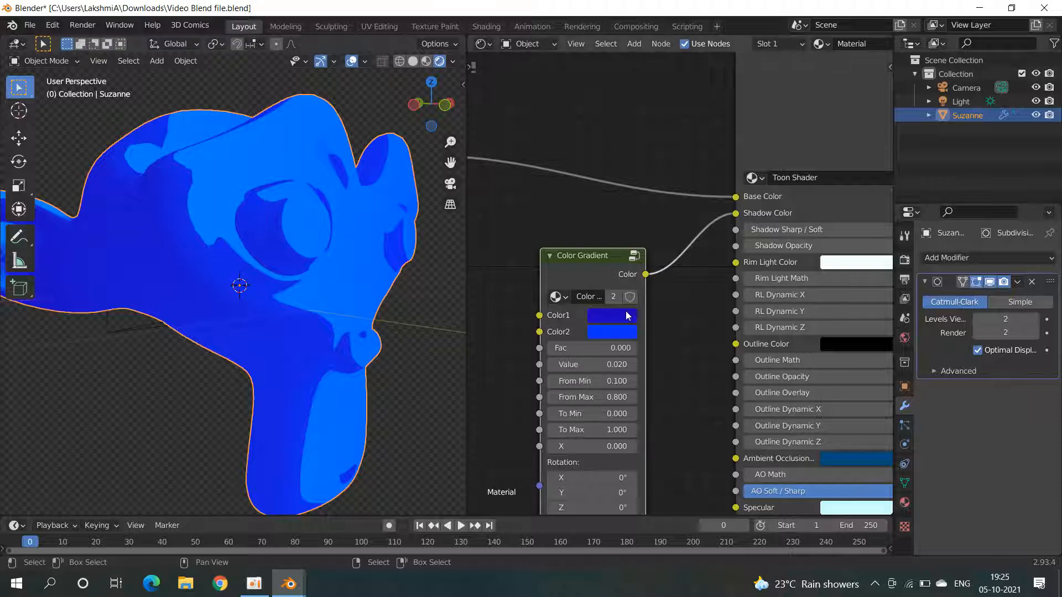
click(627, 316)
drag(702, 132, 700, 129)
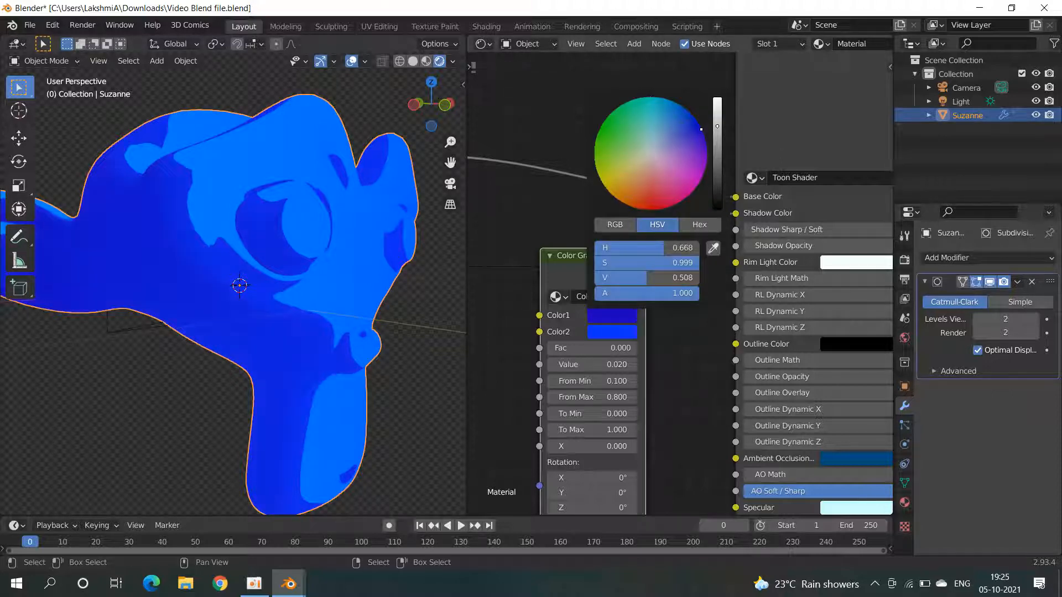
click(716, 151)
Step: Set the shadow Color Gradient's Fac to 1.000
middle_drag(151, 315, 299, 416)
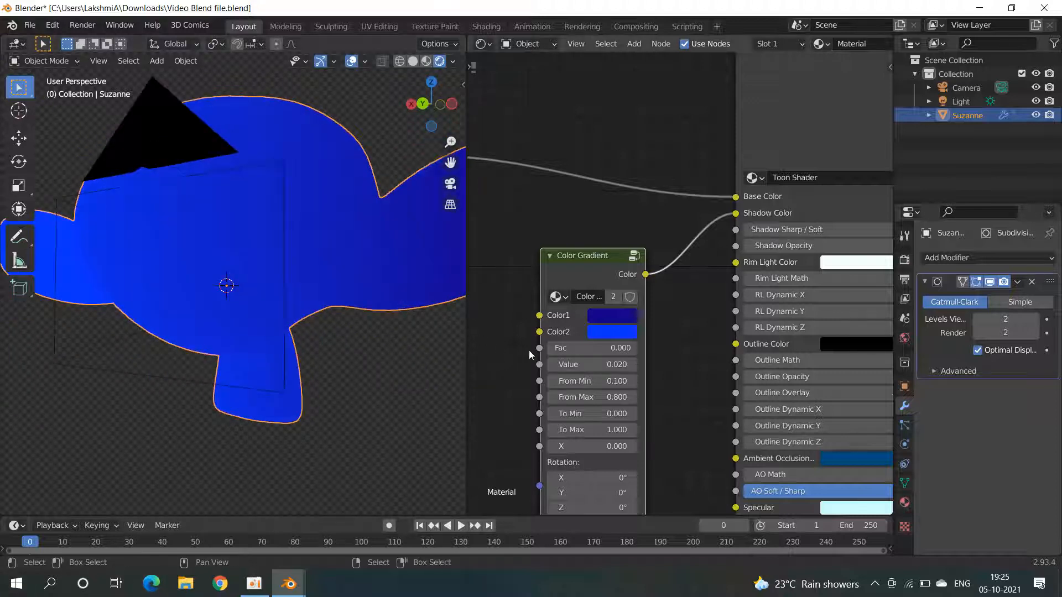
drag(551, 348, 635, 347)
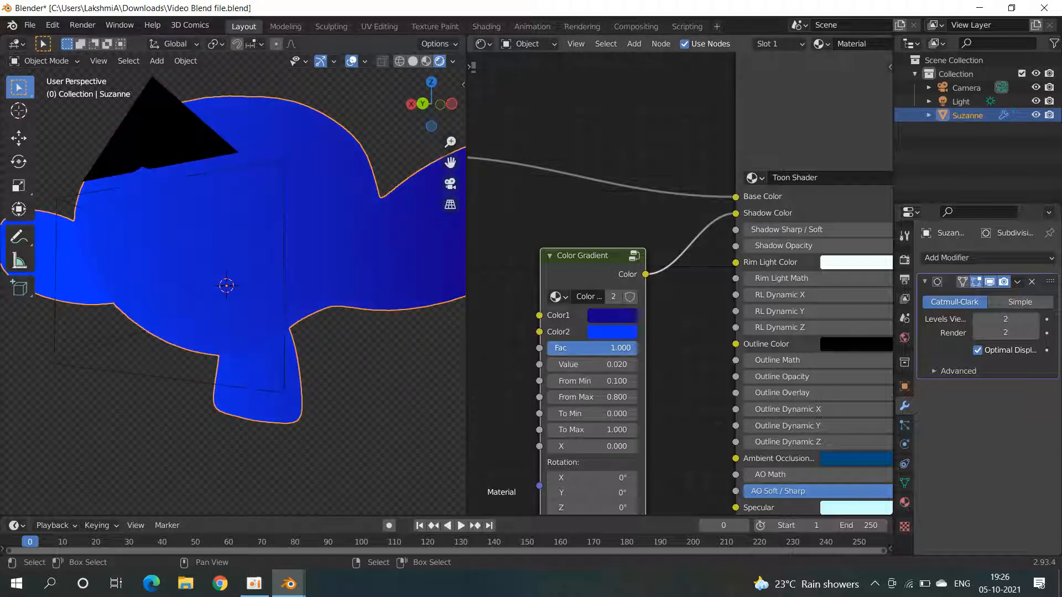
middle_drag(140, 302, 406, 350)
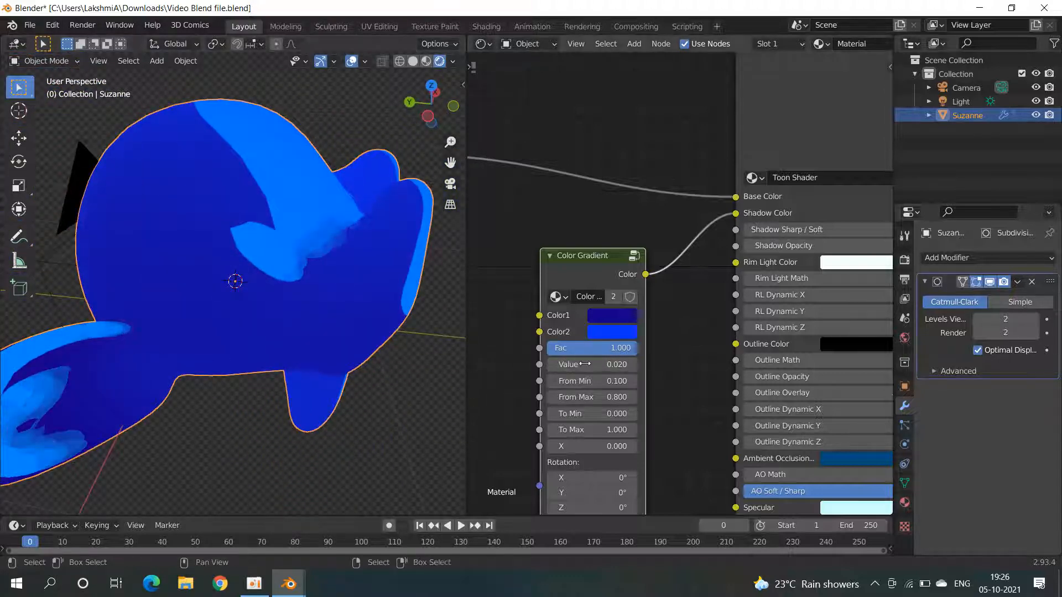
Step: Try a Value of 0.040 on the shadow Color Gradient and undo the change
drag(593, 364, 597, 364)
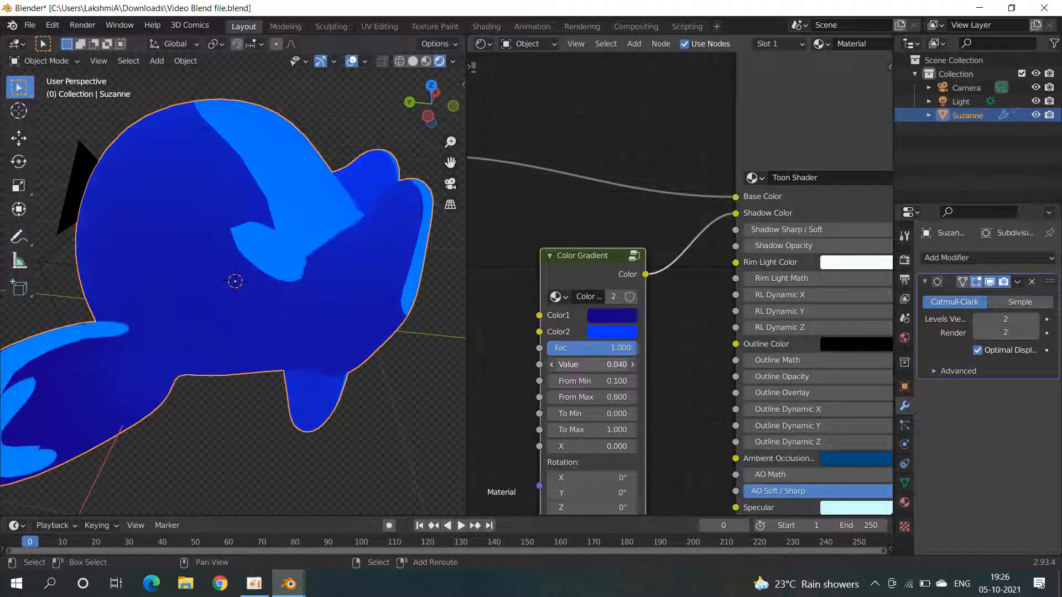
drag(183, 360, 132, 360)
key(ctrl+z)
Step: Examine the shadow gradient on the monkey head from several angles and review the material's full node tree
scroll(579, 297, down, 4)
middle_drag(273, 283, 355, 142)
middle_drag(280, 237, 316, 271)
scroll(253, 220, up, 6)
scroll(252, 238, down, 6)
scroll(636, 243, down, 4)
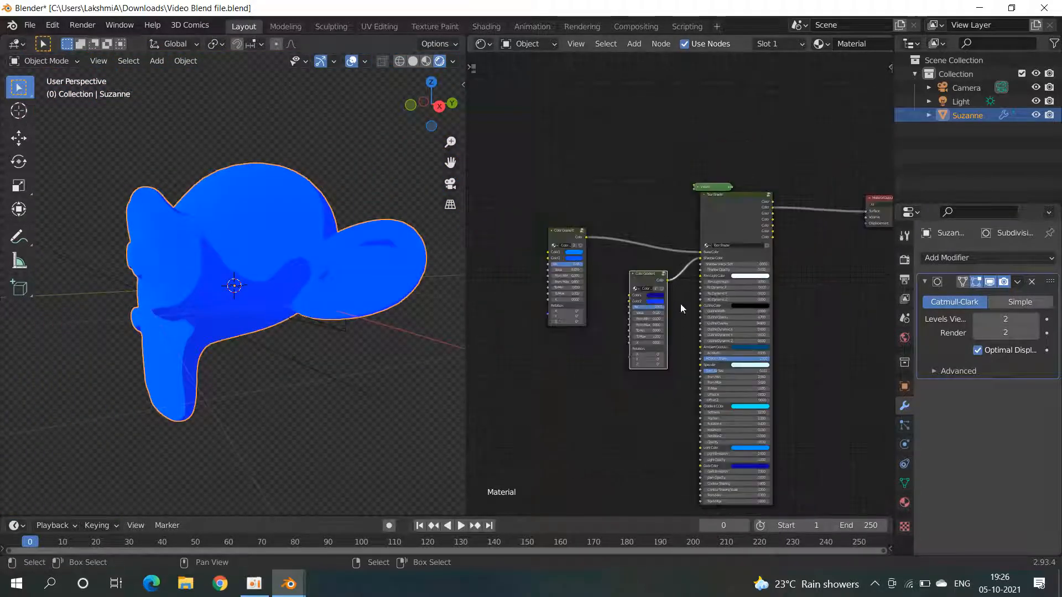
middle_drag(680, 310, 675, 254)
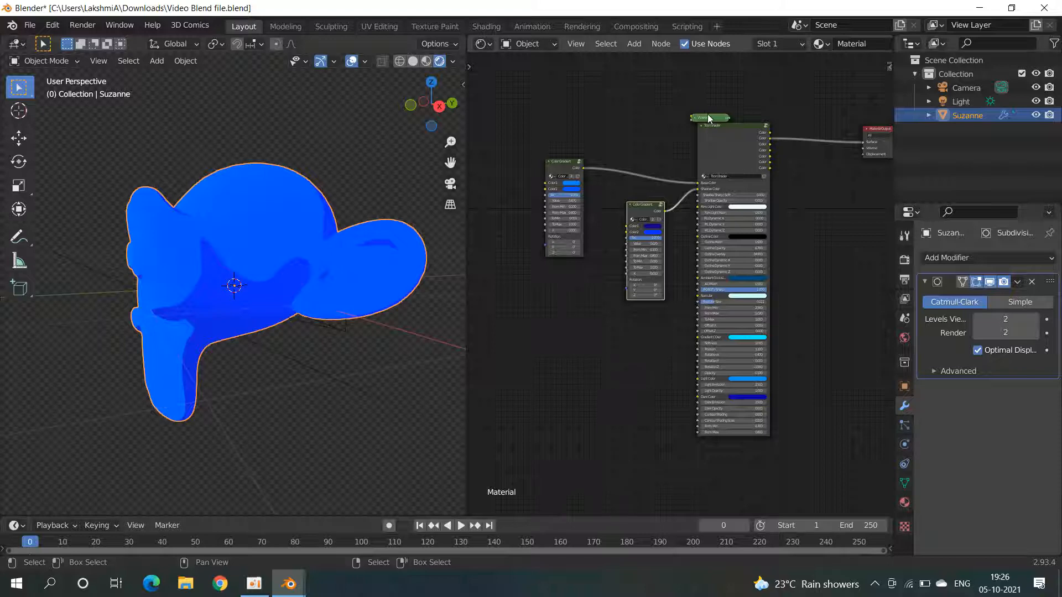
scroll(712, 140, up, 2)
scroll(702, 184, up, 3)
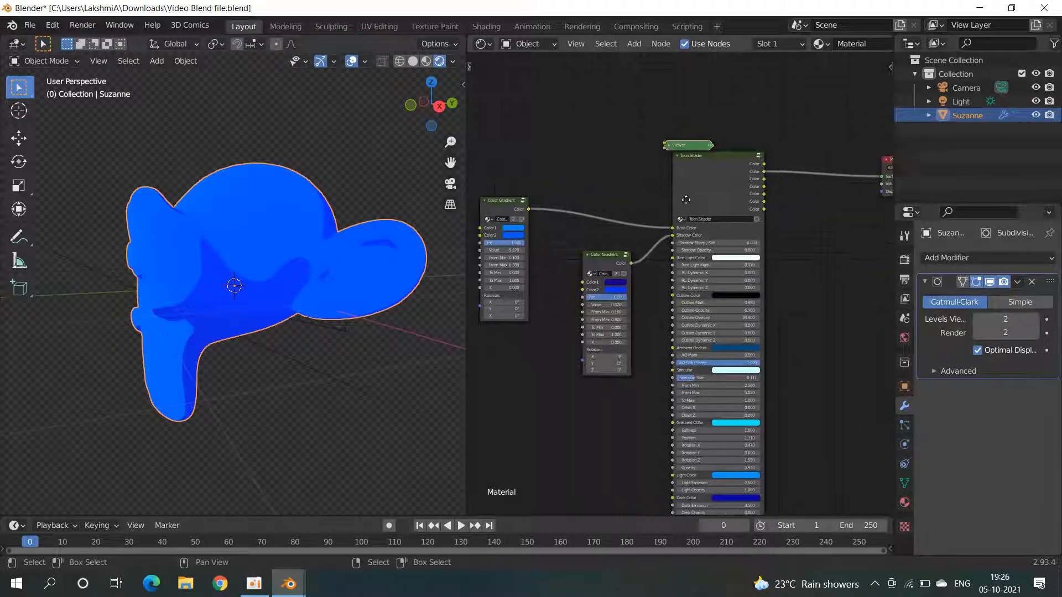
middle_drag(678, 169, 596, 265)
middle_drag(277, 315, 323, 310)
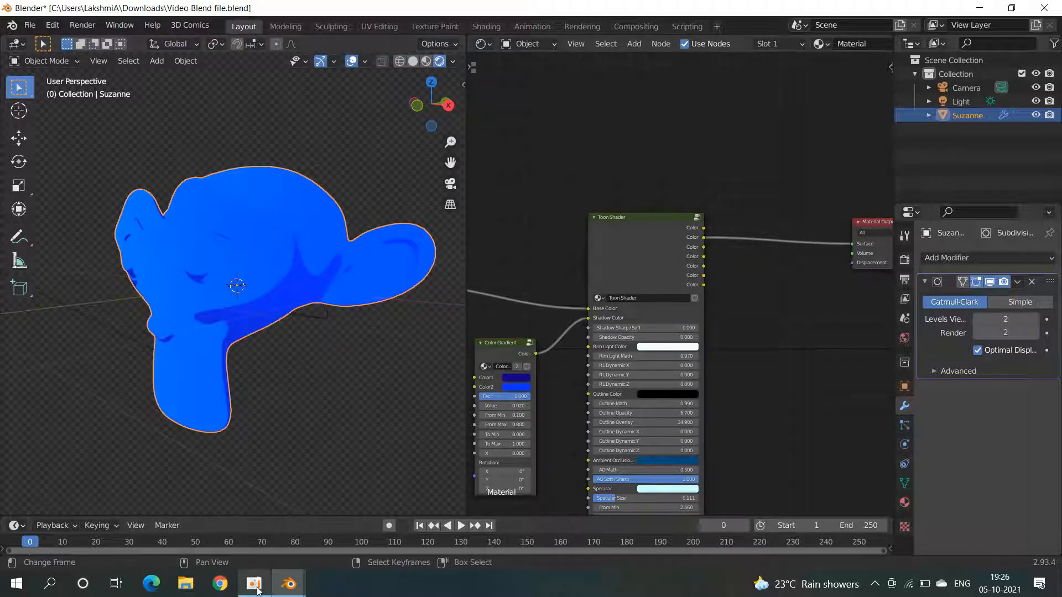
key(alt+Tab)
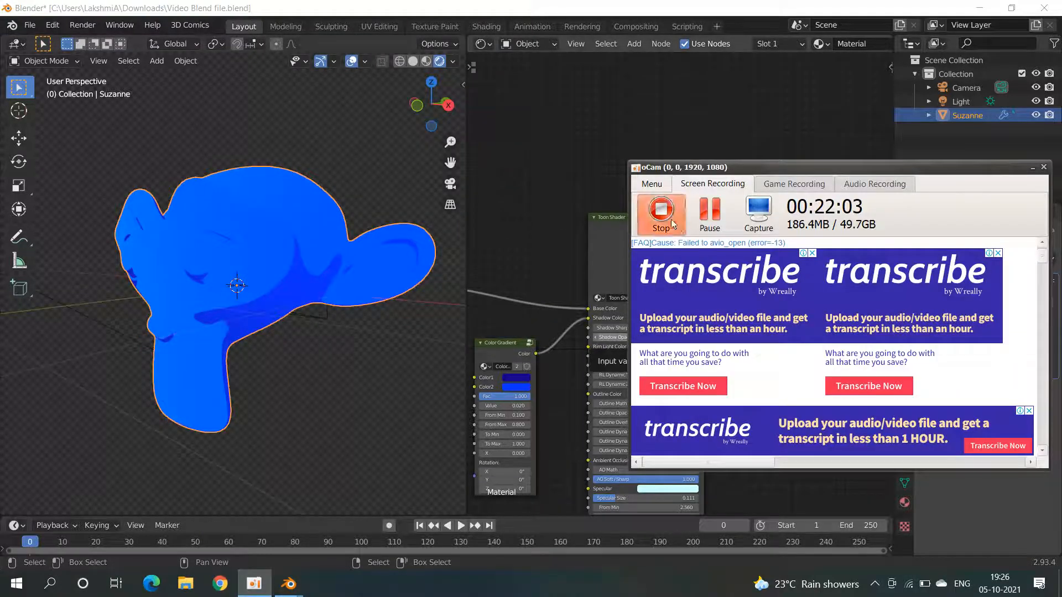